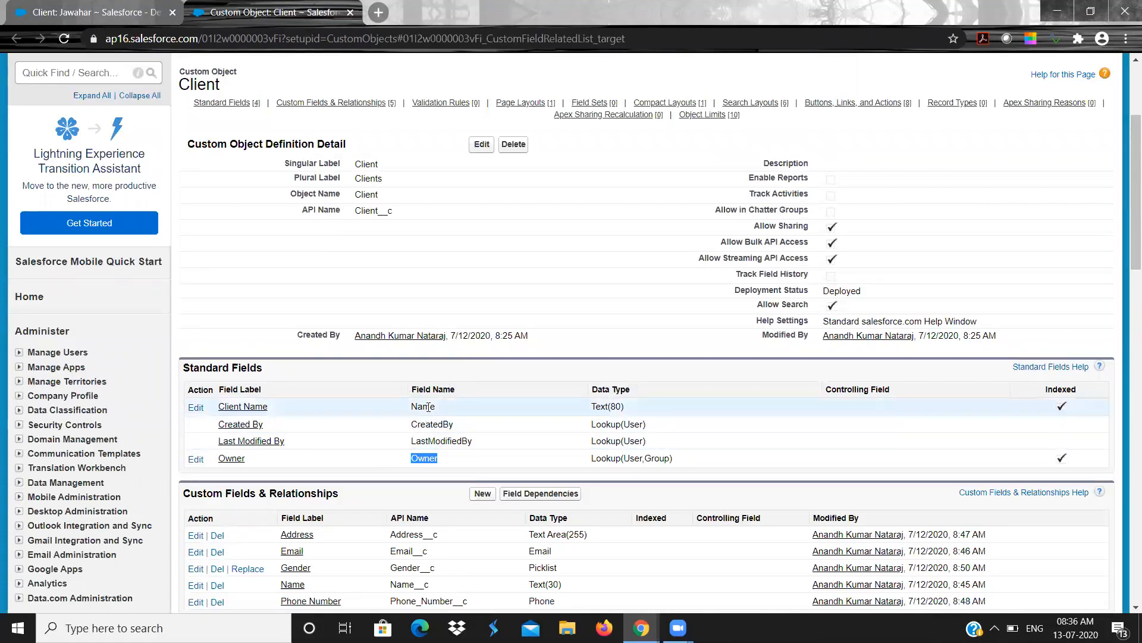
- Highlight the Name field on the Client object definition for emphasis
double_click(424, 407)
scroll(421, 408, down, 1)
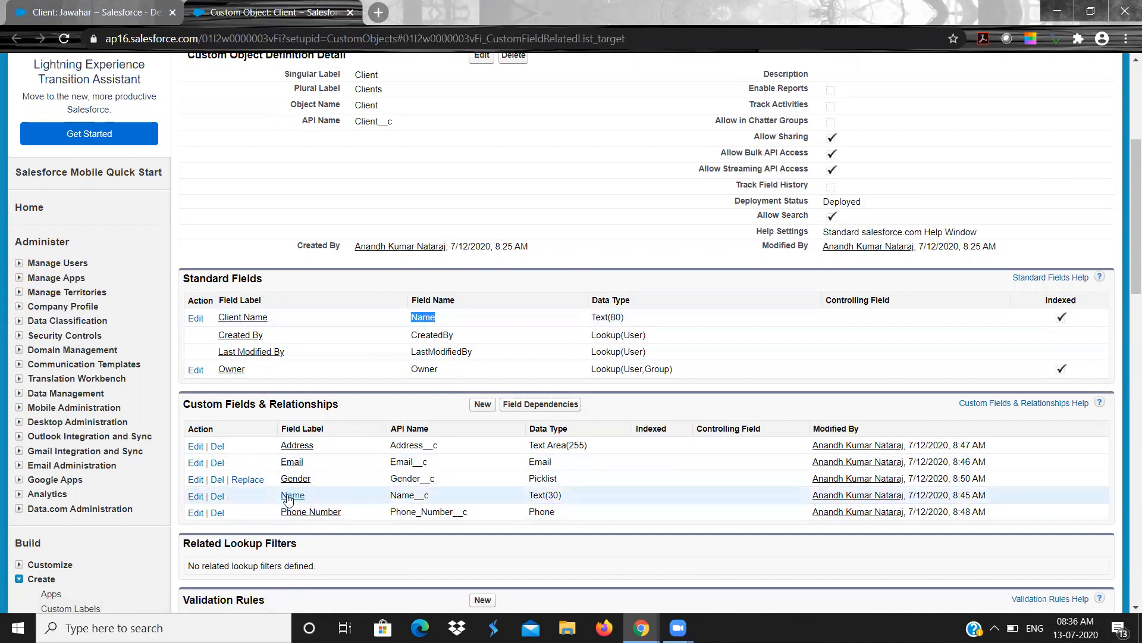
double_click(415, 318)
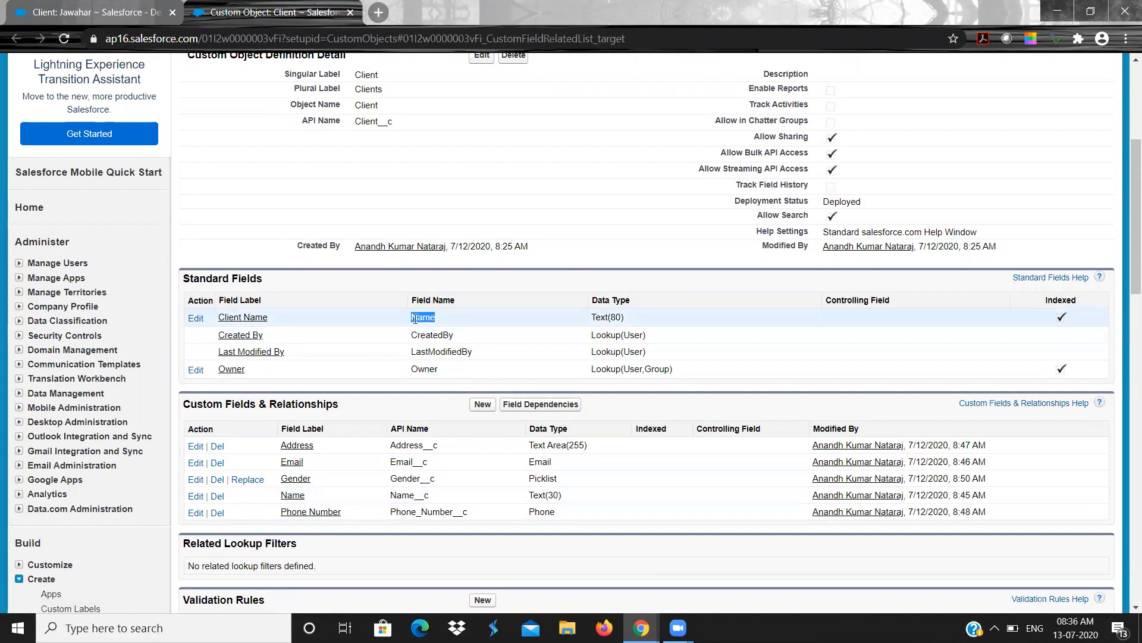
click(453, 321)
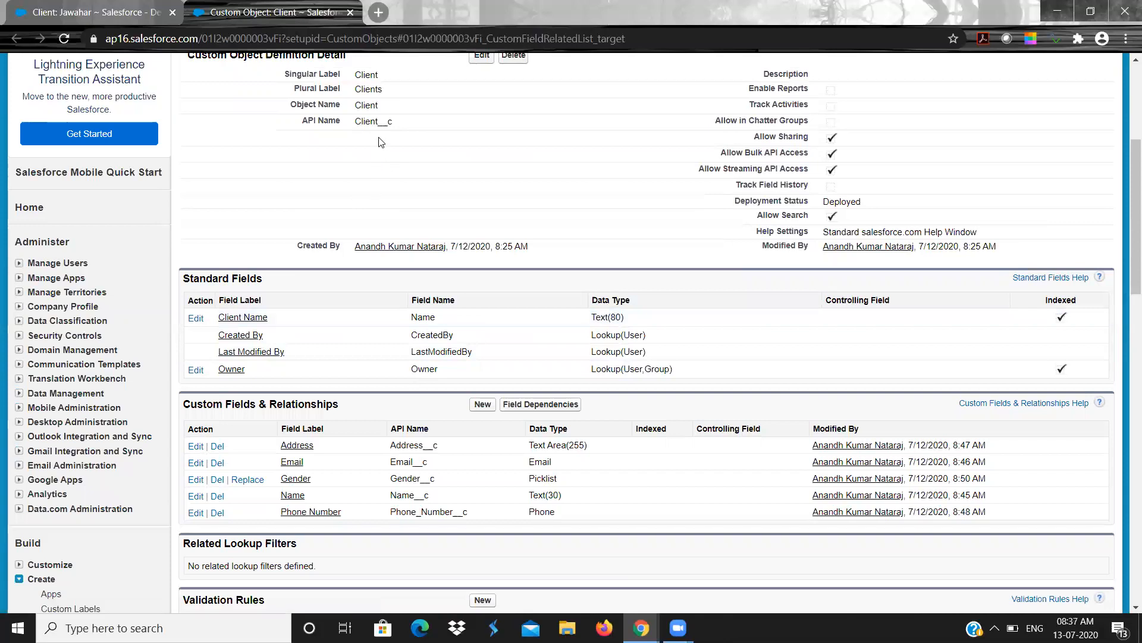
- Highlight the Client__c API name and the Owner field, then show the client record's page
double_click(375, 121)
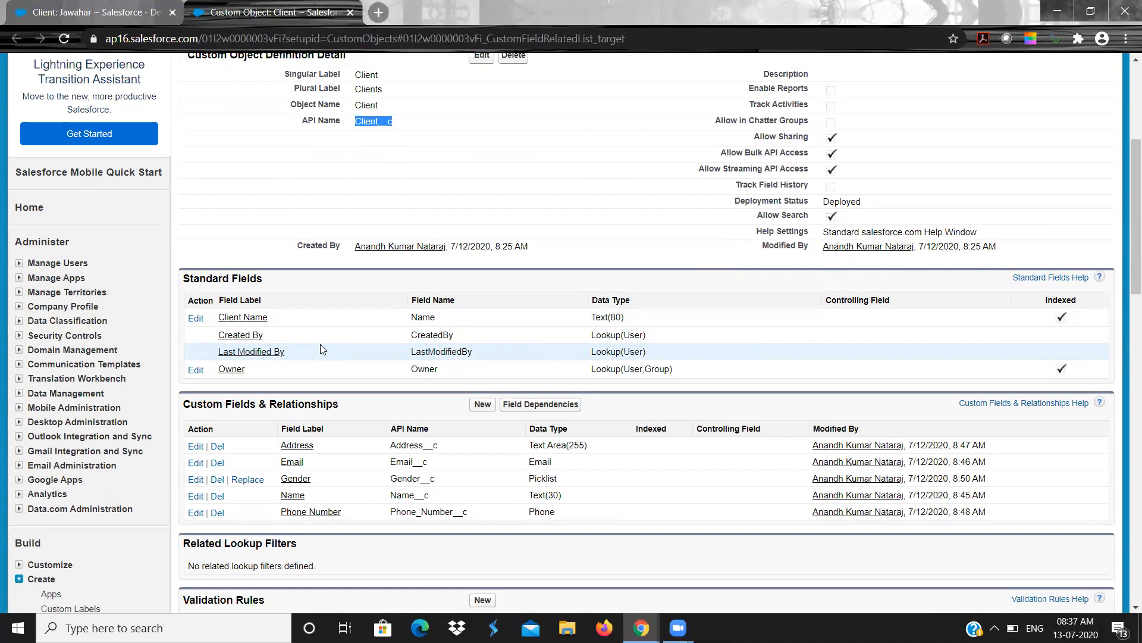
double_click(429, 368)
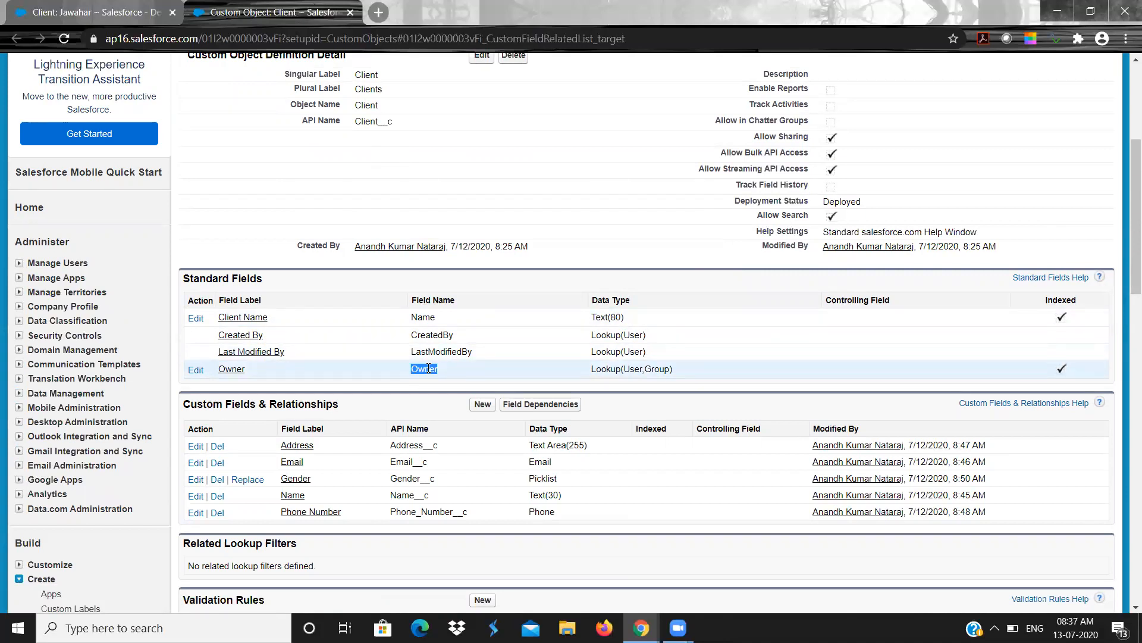
click(376, 257)
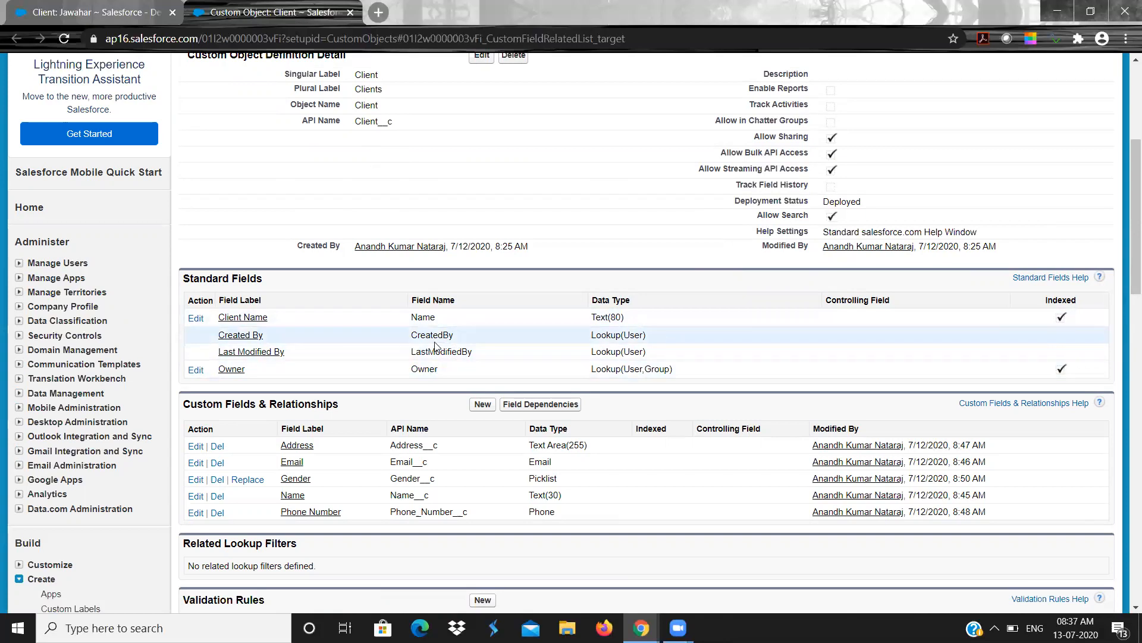
scroll(434, 345, up, 3)
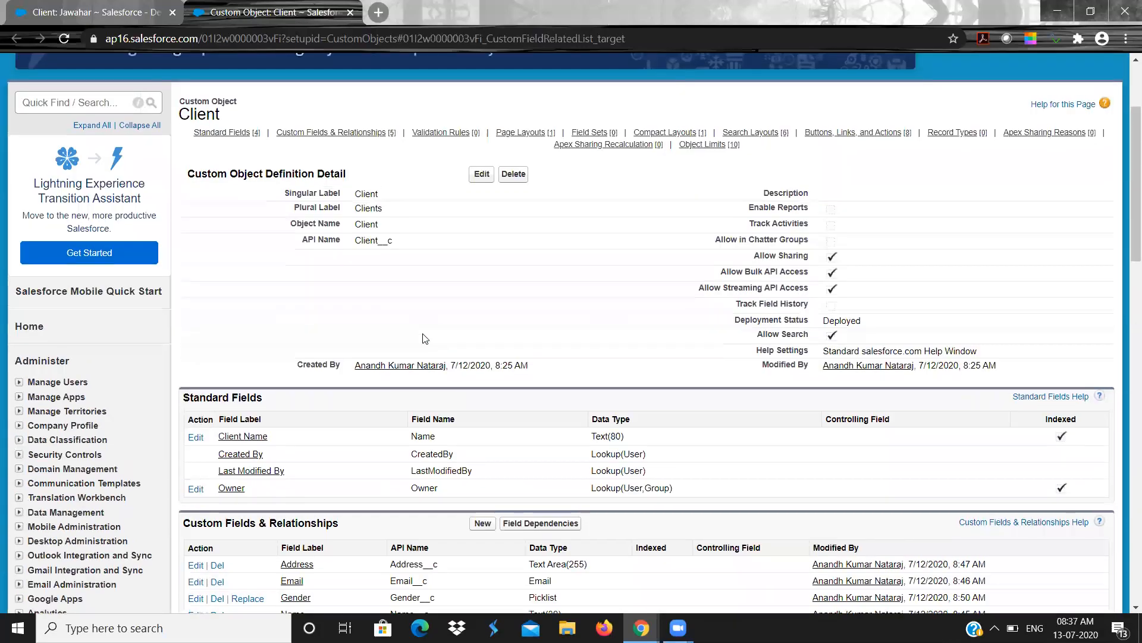
double_click(368, 241)
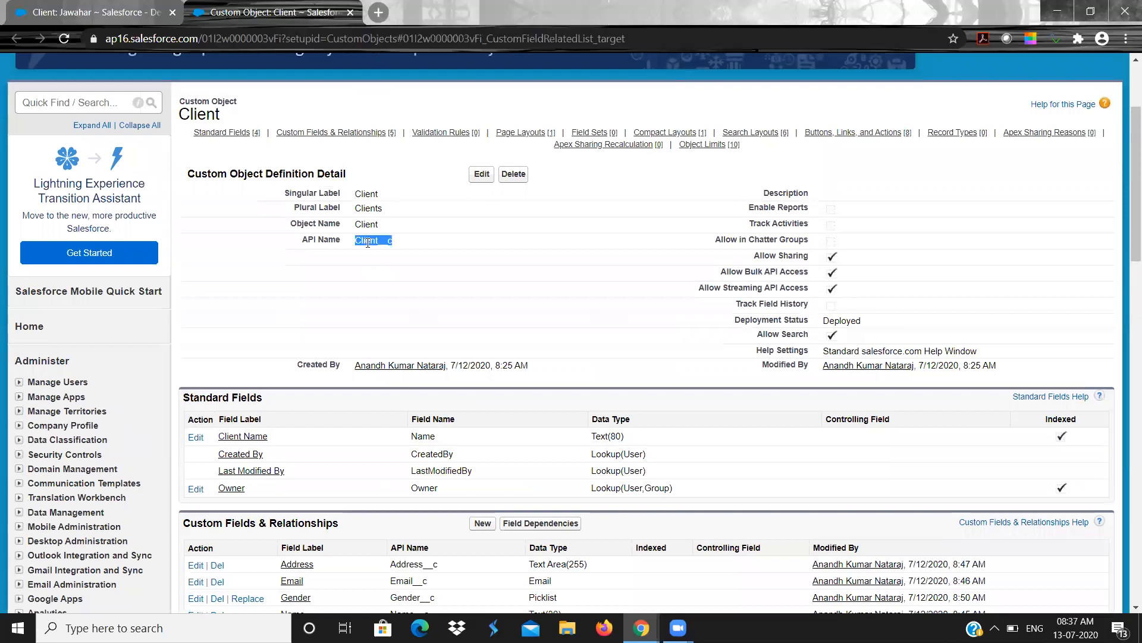
click(86, 12)
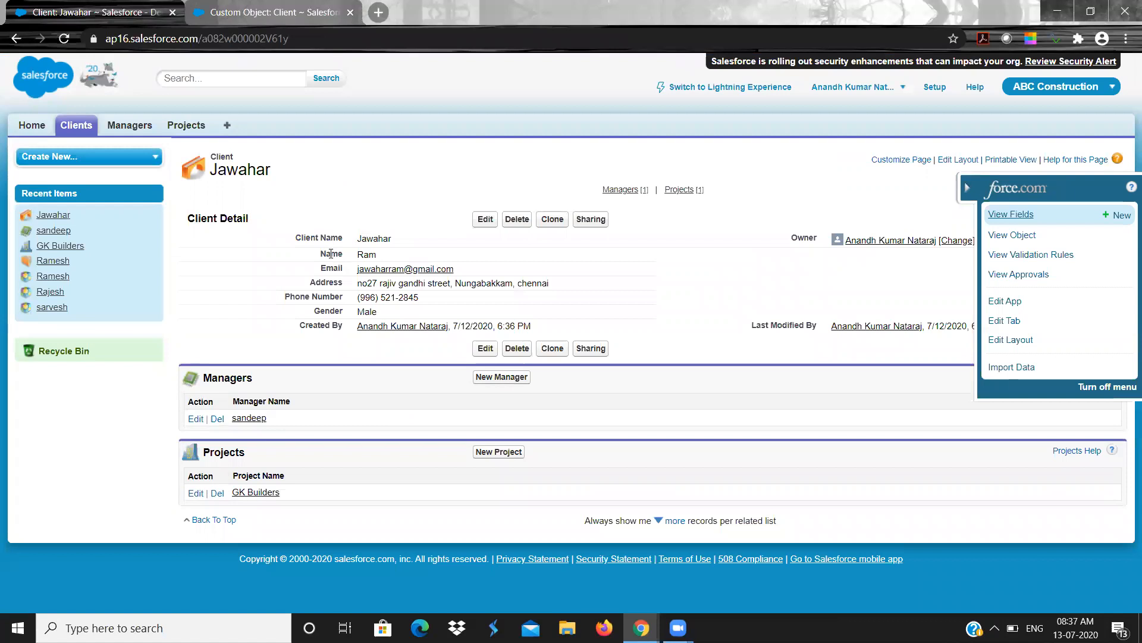
- Point out the Name label on the client record and open its related manager
double_click(348, 254)
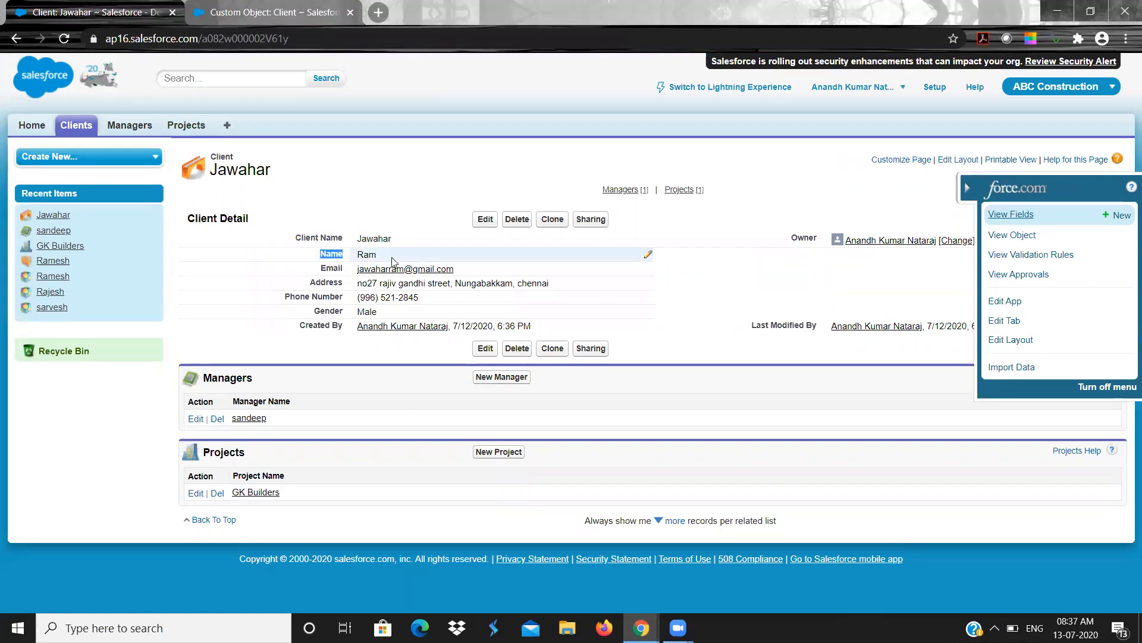
click(287, 372)
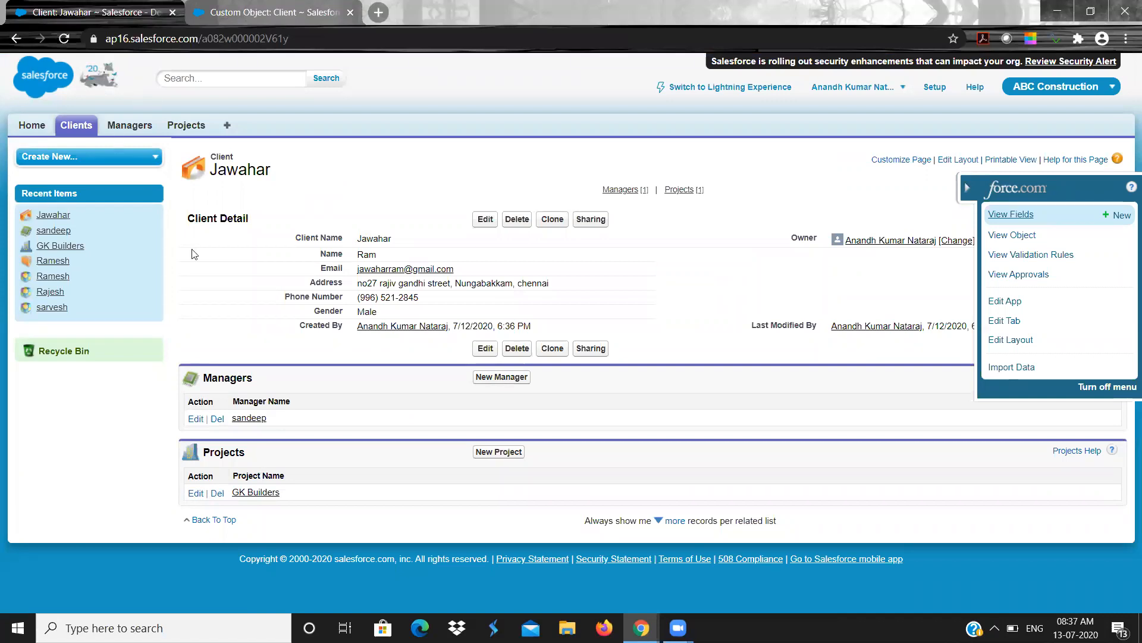
click(250, 419)
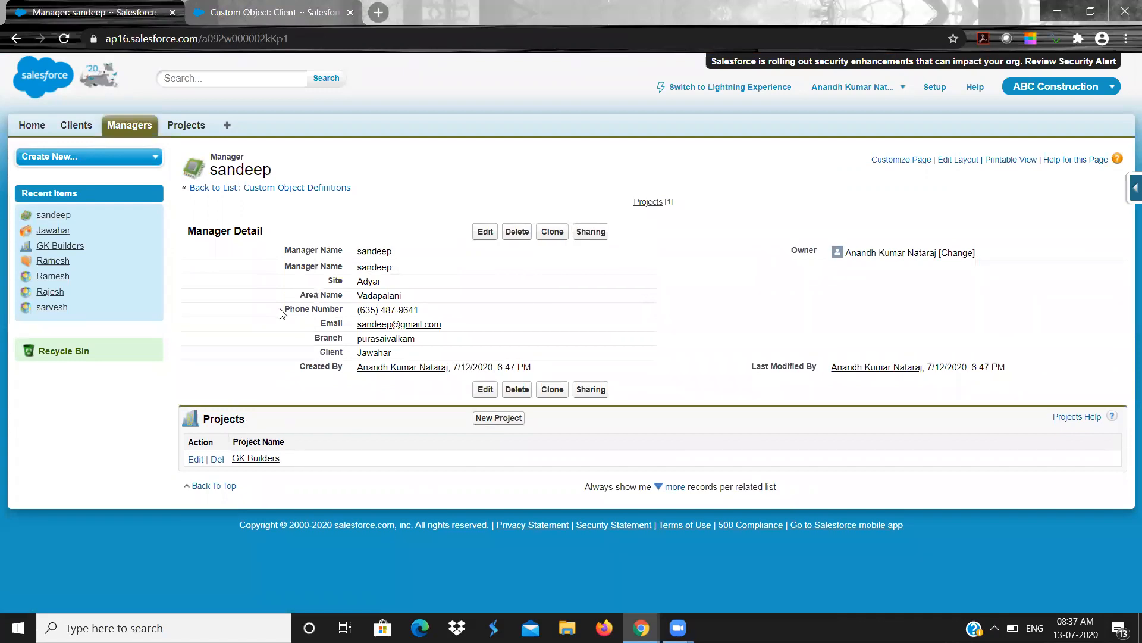
- Visit the GK Builders project, return to the manager's record, and start a Windows search
click(183, 126)
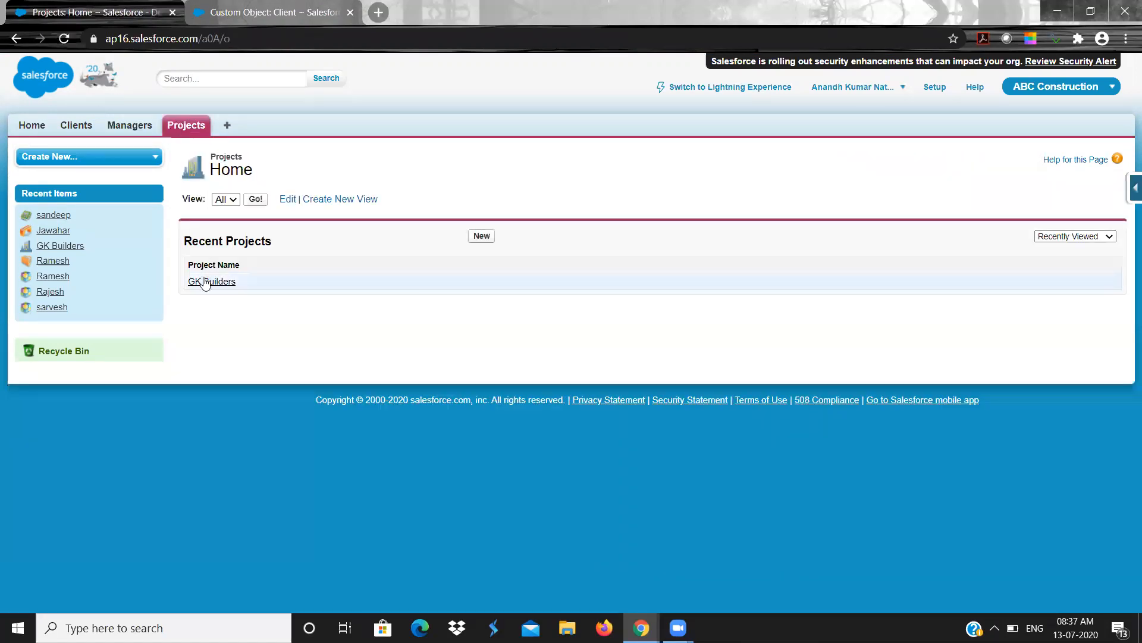
click(204, 282)
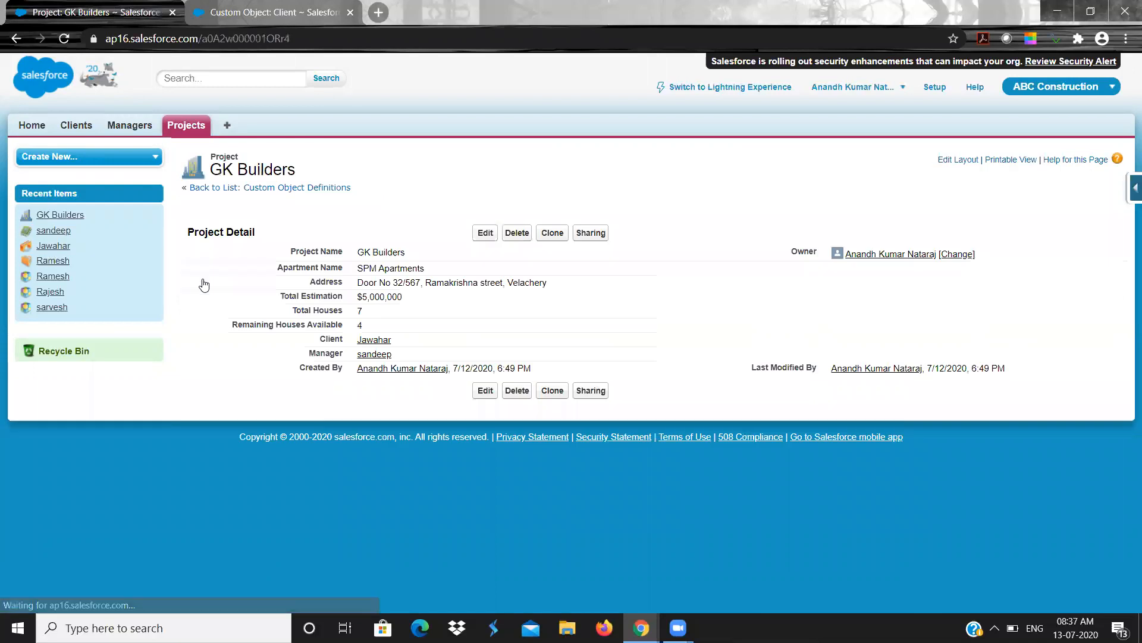
click(133, 128)
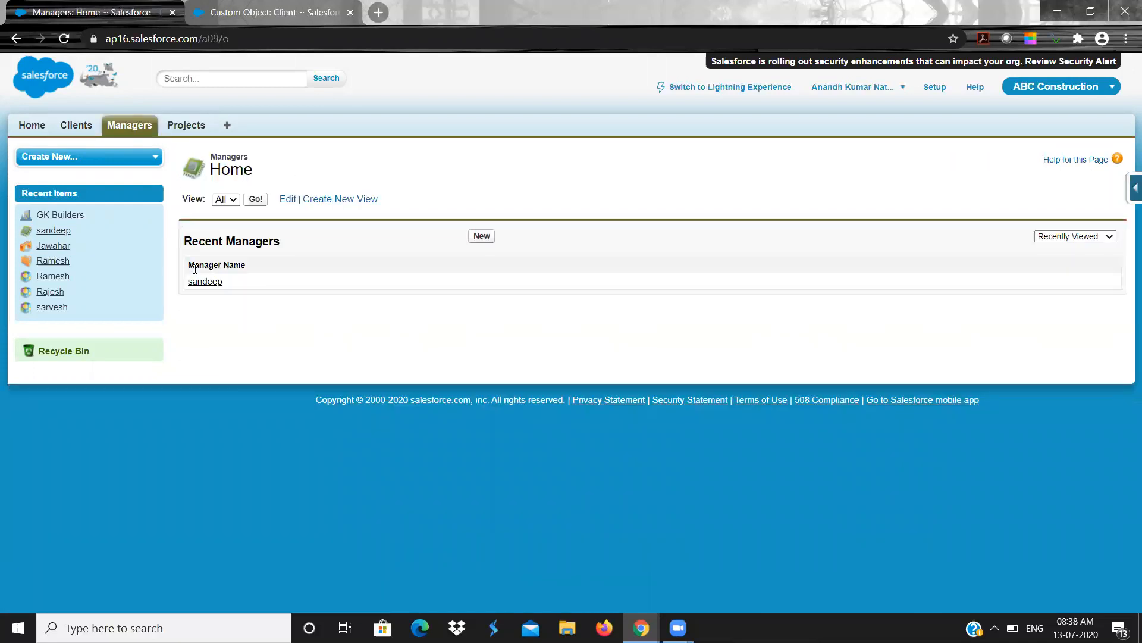
click(201, 285)
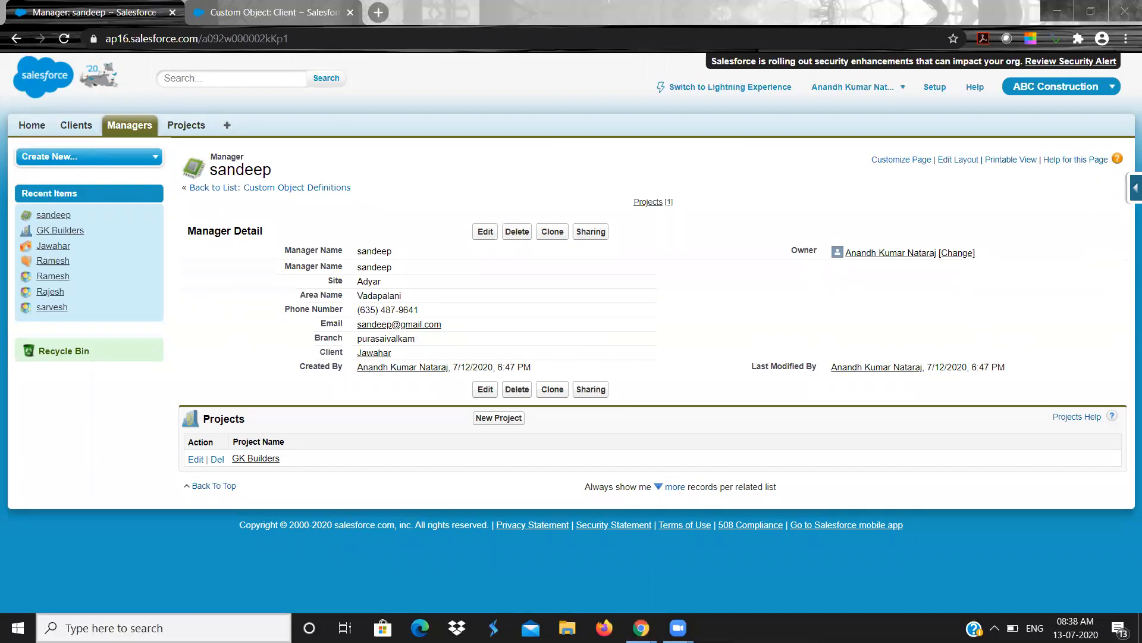
click(232, 628)
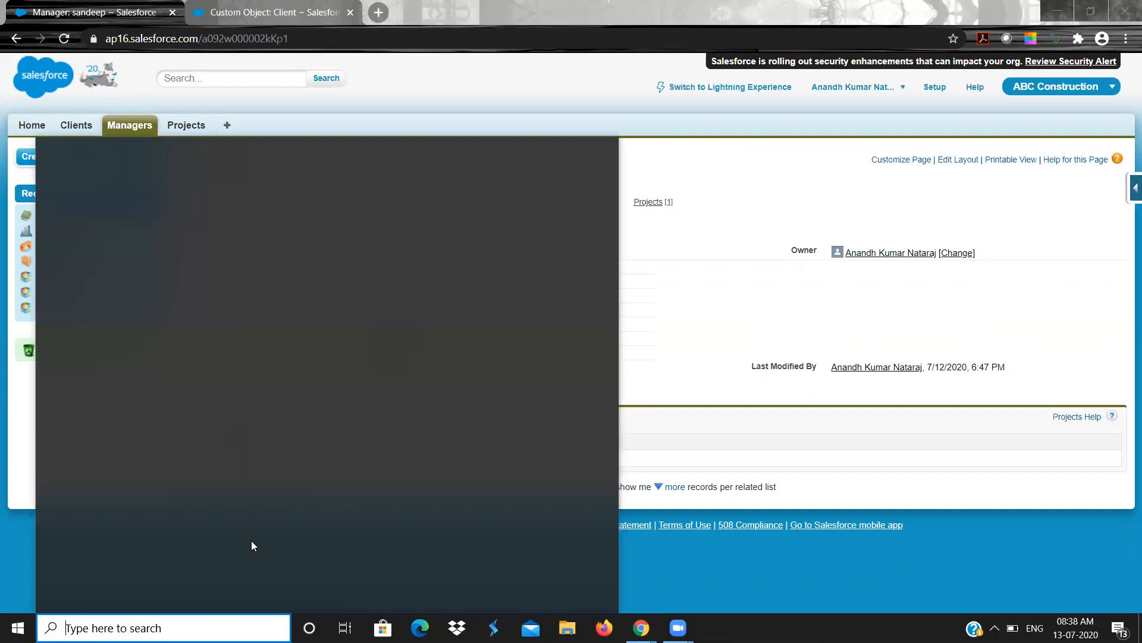
- Open Notepad and start a note headed 'Master detail:'
text(notepad)
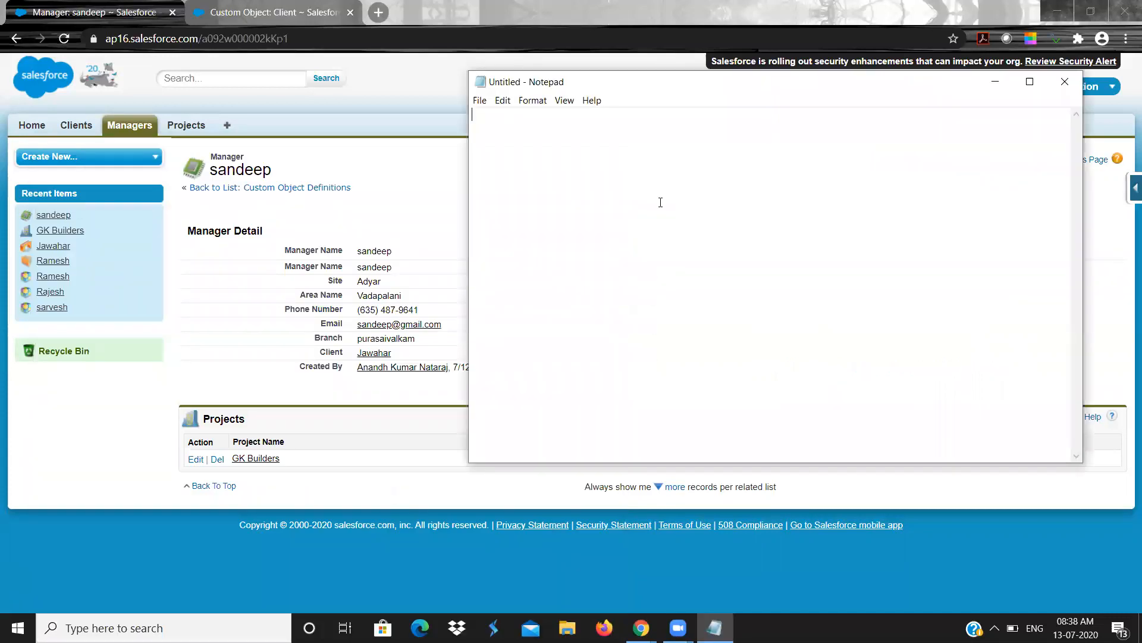
text(Master detail)
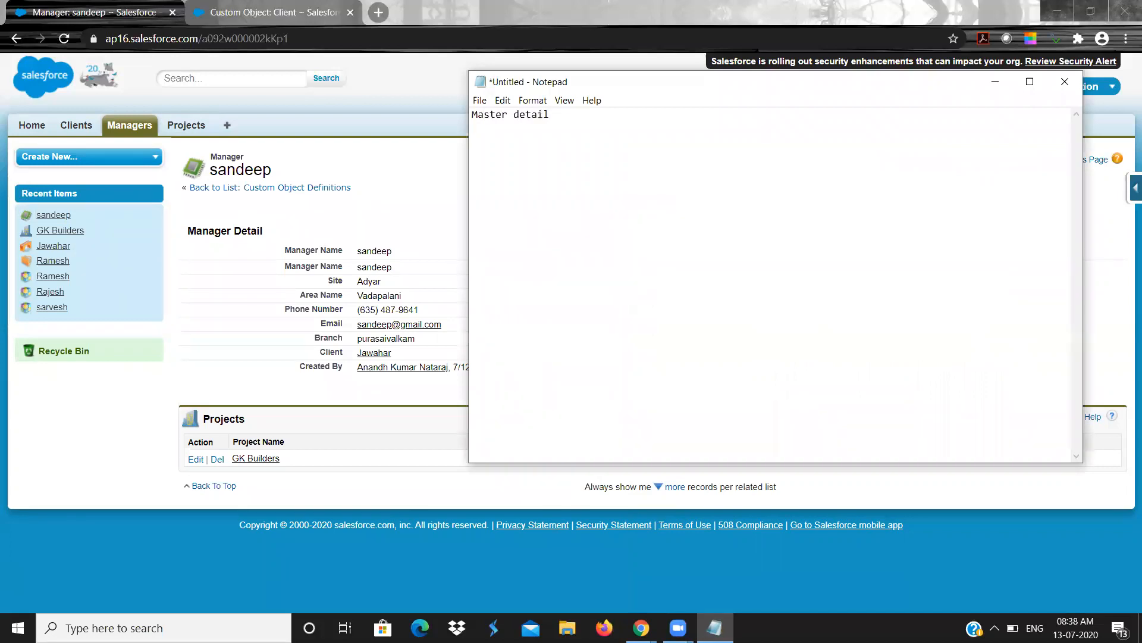
text(:)
key(Return)
key(Return)
- Note that the child depends on the parent for Owner and Sharing, and deleting the parent deletes the child
text(Child is completely de)
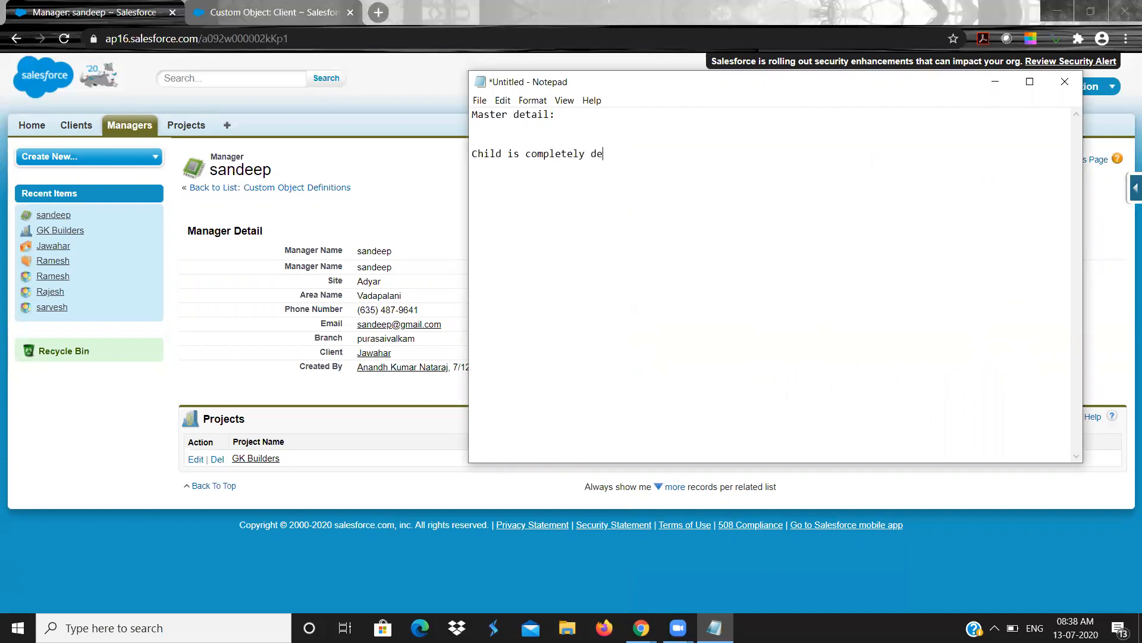
text(pend on par)
text(ent:)
text(Owner, )
text(S)
text(harin)
text(g)
key(Return)
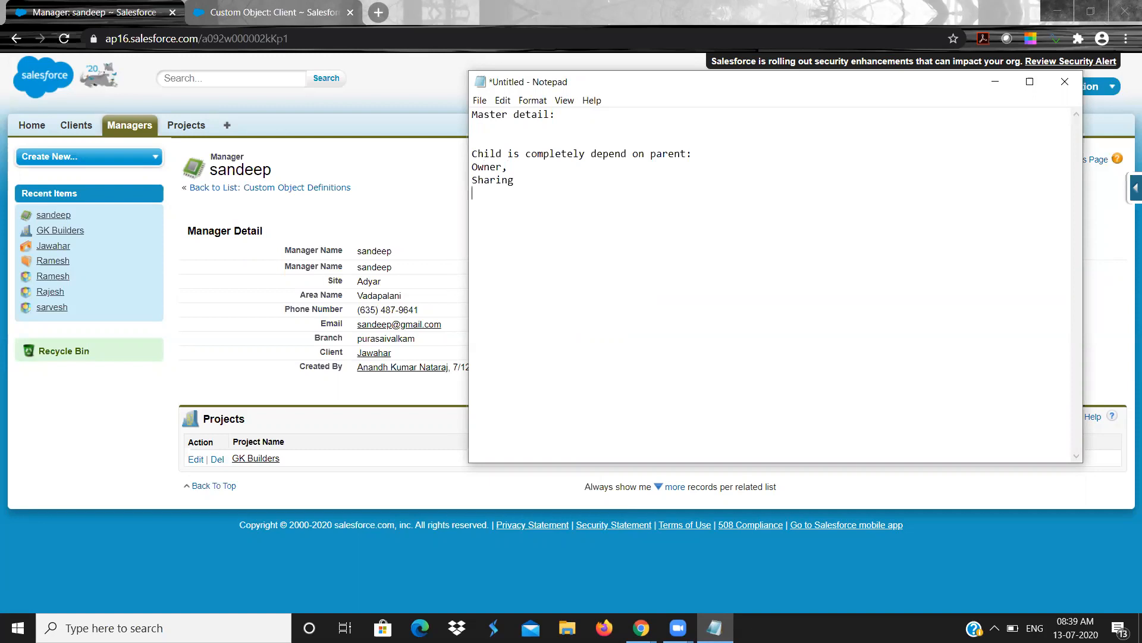
text(Deleting the parent automatica)
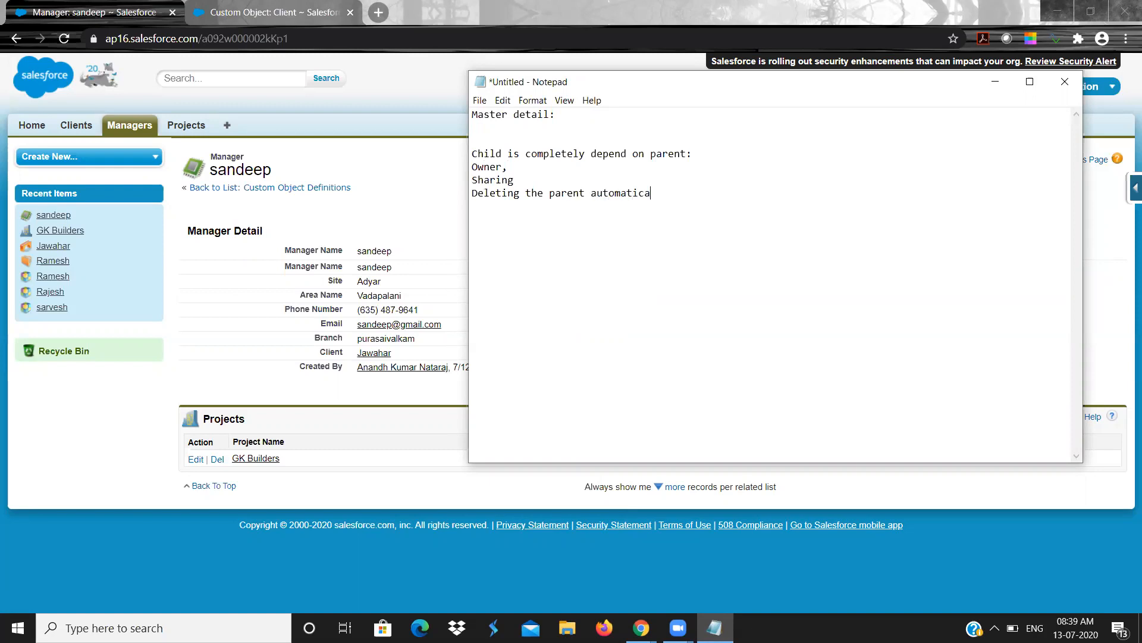
text(lly deletes the child.)
- Highlight the deletion line and the words Owner, Sharing and parent while explaining
key(shift+Up)
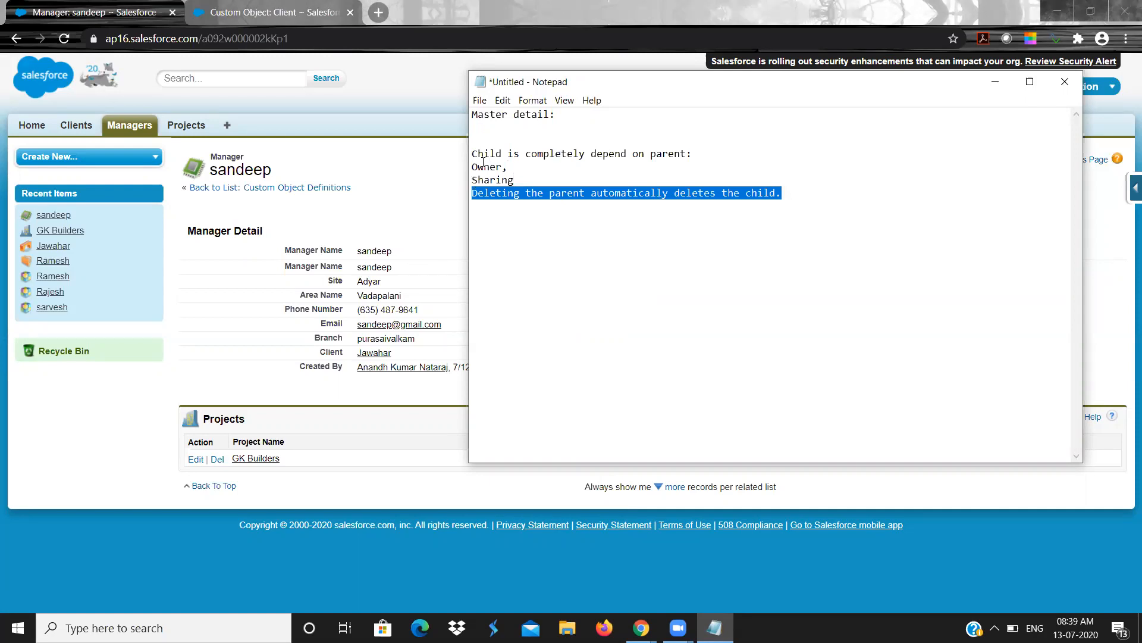
click(682, 155)
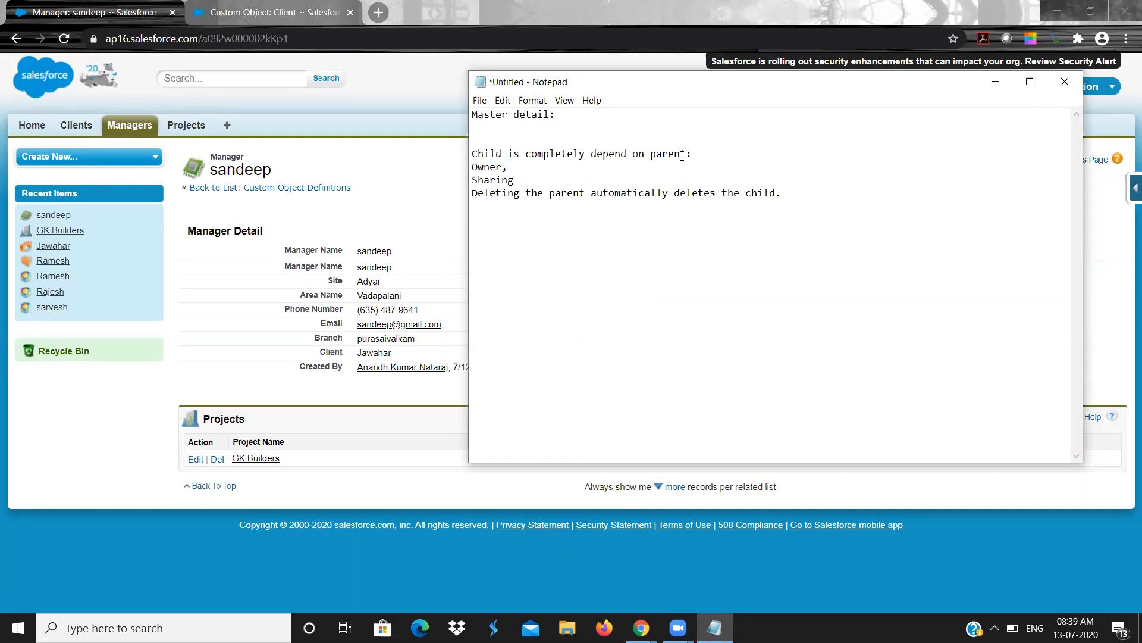
click(484, 165)
double_click(488, 153)
double_click(484, 167)
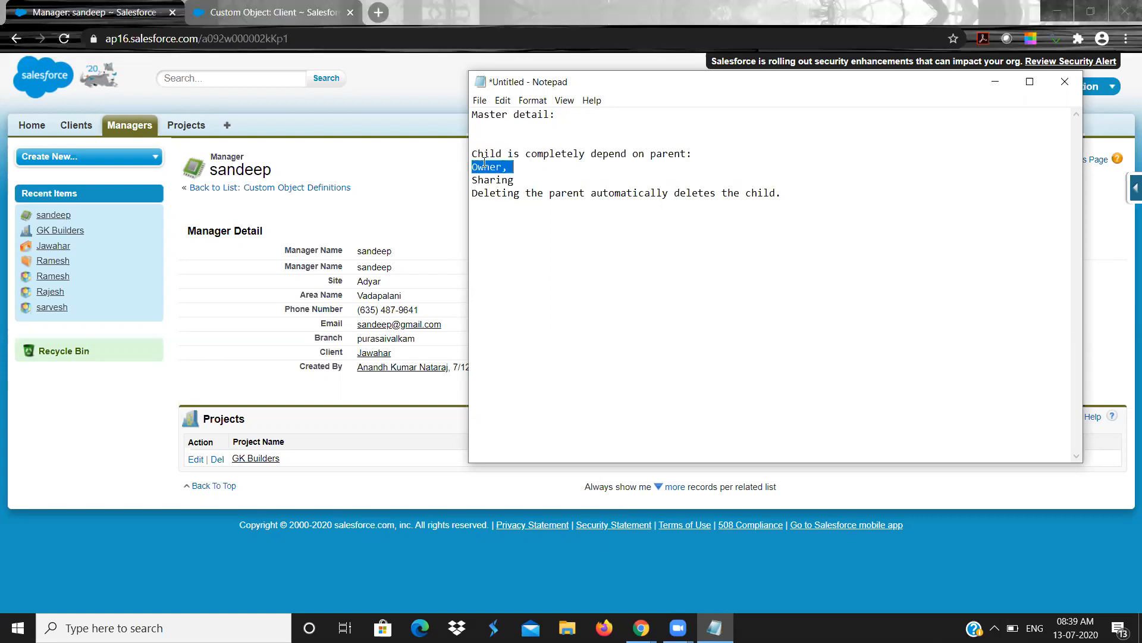
double_click(500, 181)
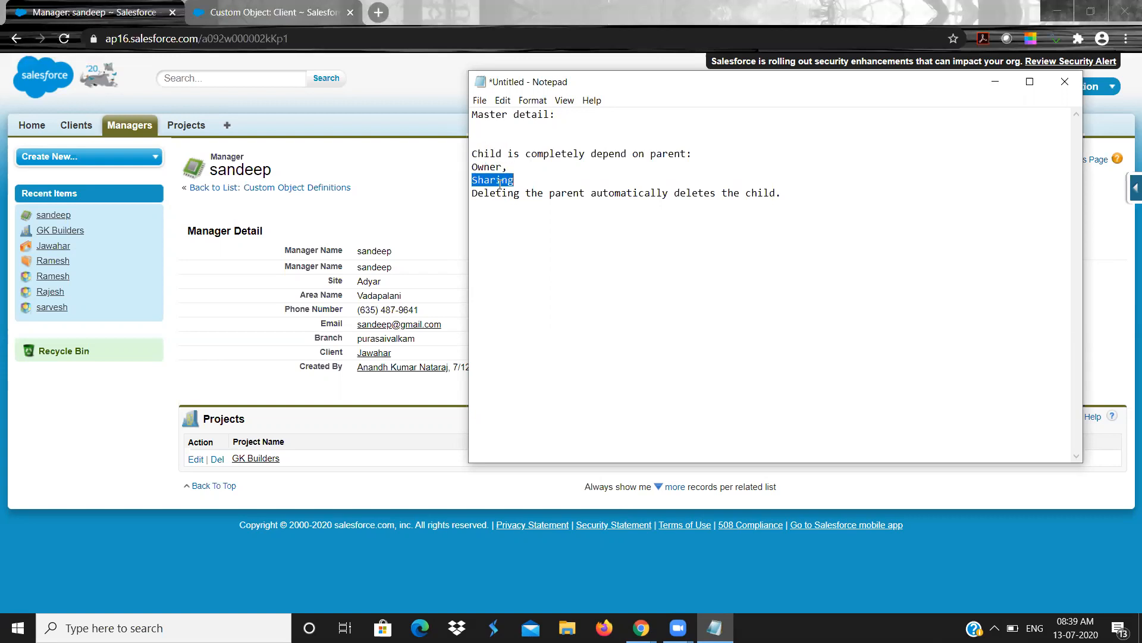
double_click(672, 157)
click(504, 156)
- Highlight the word Sharing using the keyboard
key(Down)
key(Down)
key(End)
key(shift+Left)
key(shift+Left)
key(shift+Left)
key(shift+Left)
key(shift+Left)
key(shift+Left)
key(shift+Left)
key(Down)
key(Up)
key(Down)
key(shift+Right)
key(shift+Right)
key(shift+Right)
key(shift+Right)
key(shift+Right)
key(shift+Right)
key(shift+Right)
key(Right)
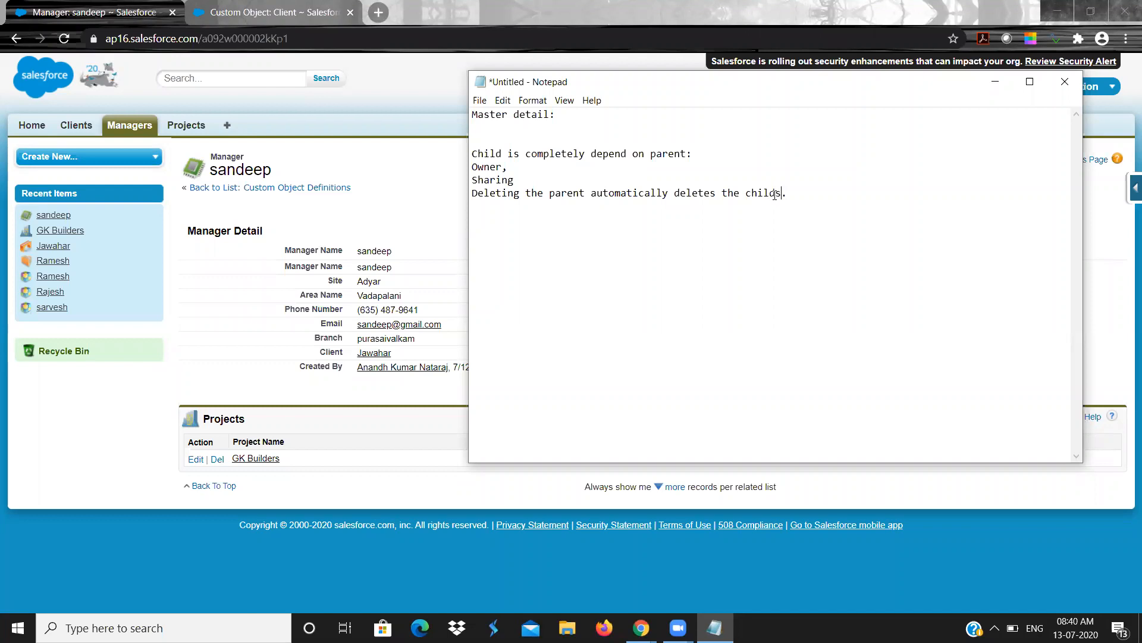
- Add the line 'only max of 2 master detail is possible per pobkecec' and highlight it
text(only max of 2 master detail )
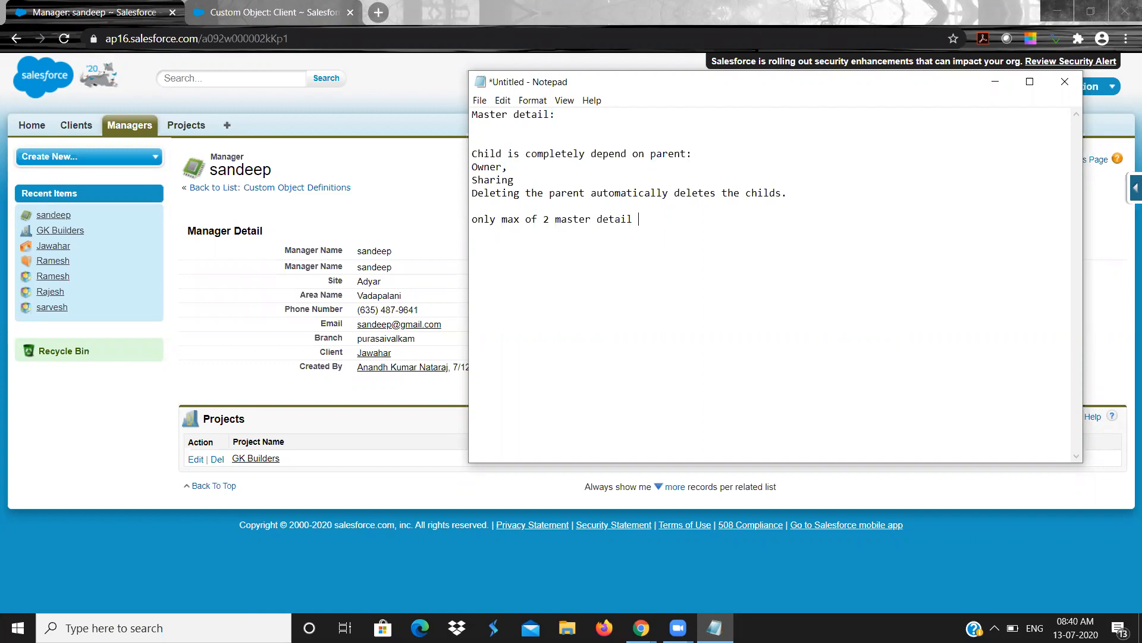
text(is possib)
text(le per p)
text(obkec)
text(ec)
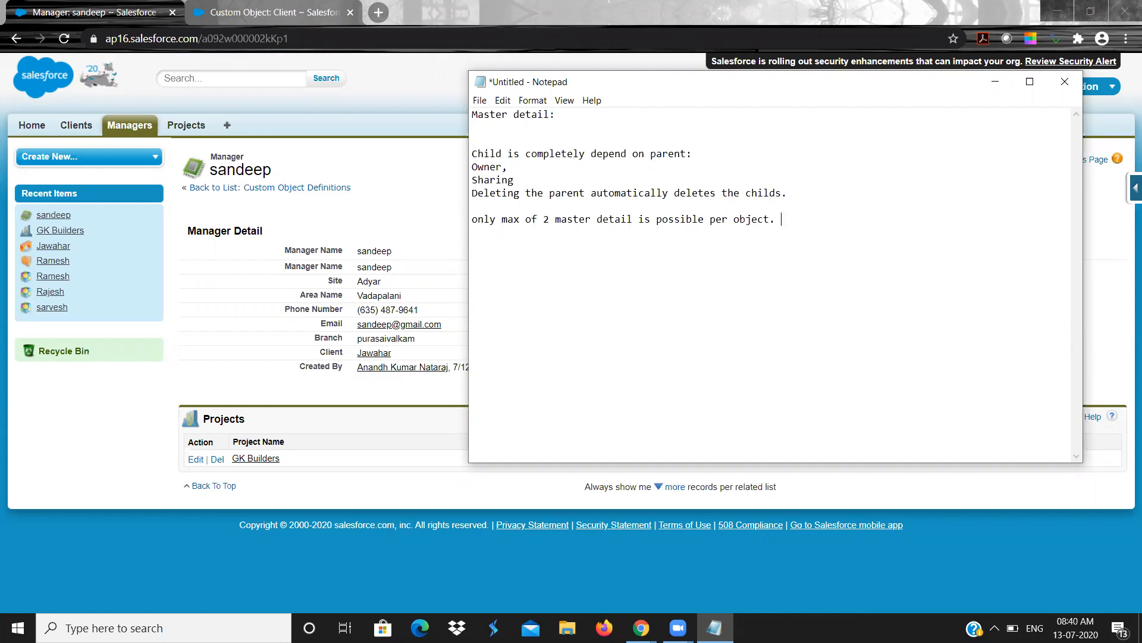
key(shift+Up)
key(Down)
key(Up)
- Return to the browser showing the Client custom object definition
click(378, 112)
click(242, 6)
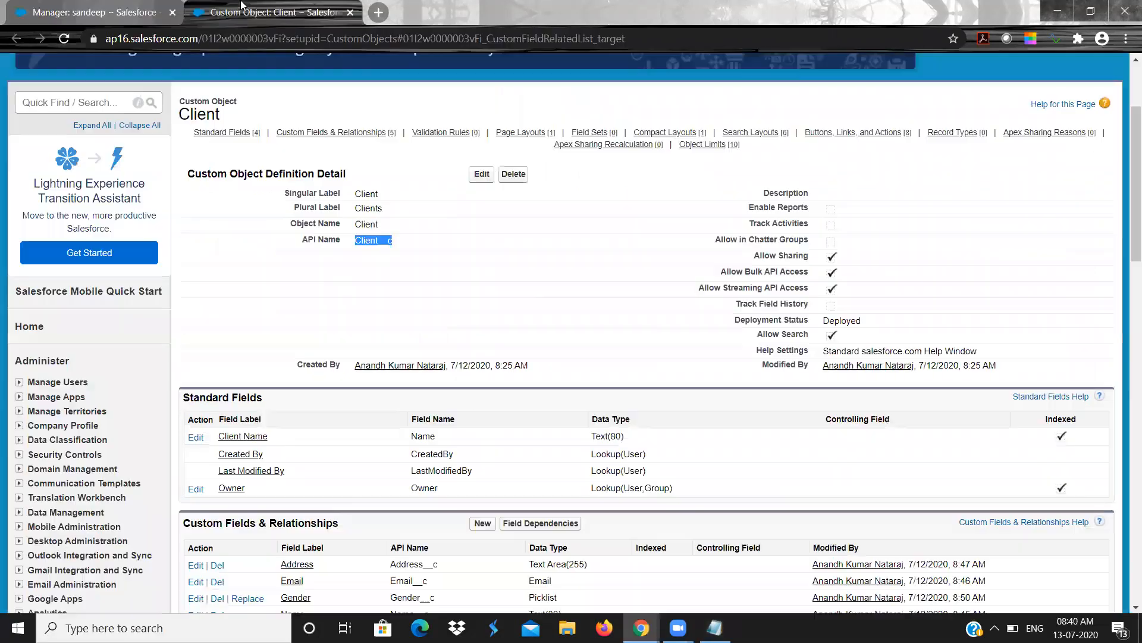
click(565, 335)
scroll(565, 335, up, 3)
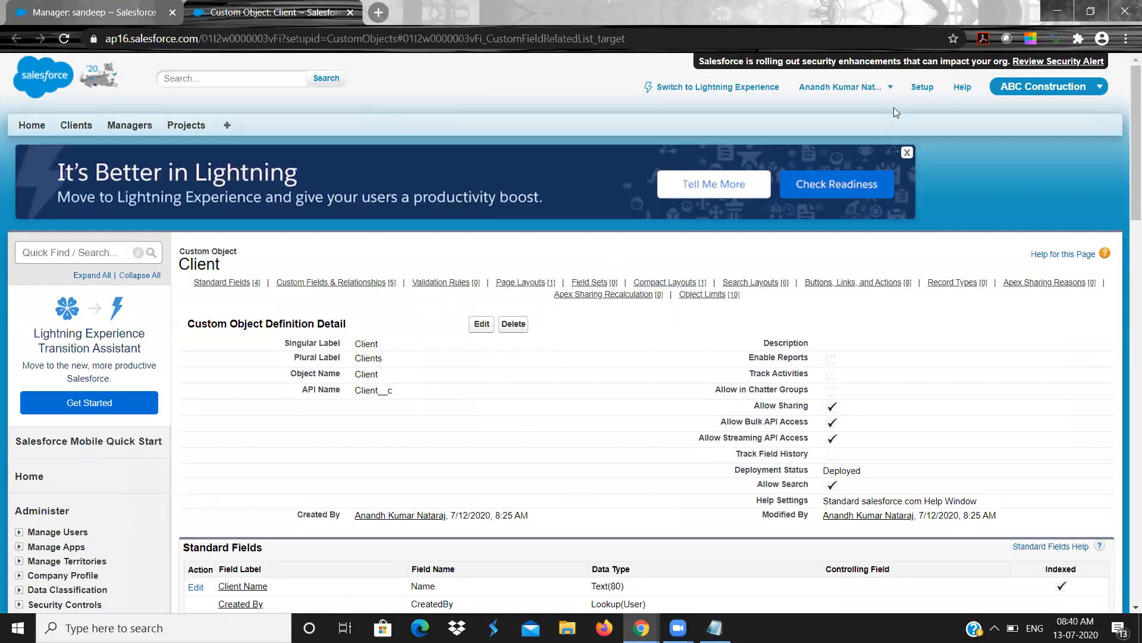
- Go to Setup > Build > Create > Objects
click(917, 87)
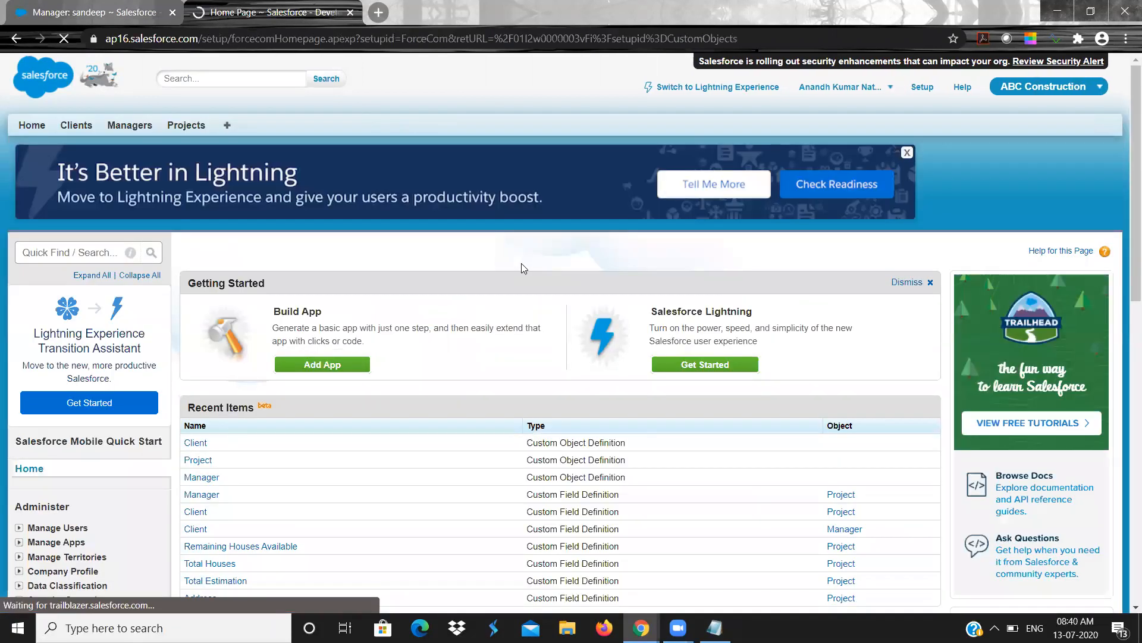
scroll(521, 265, down, 8)
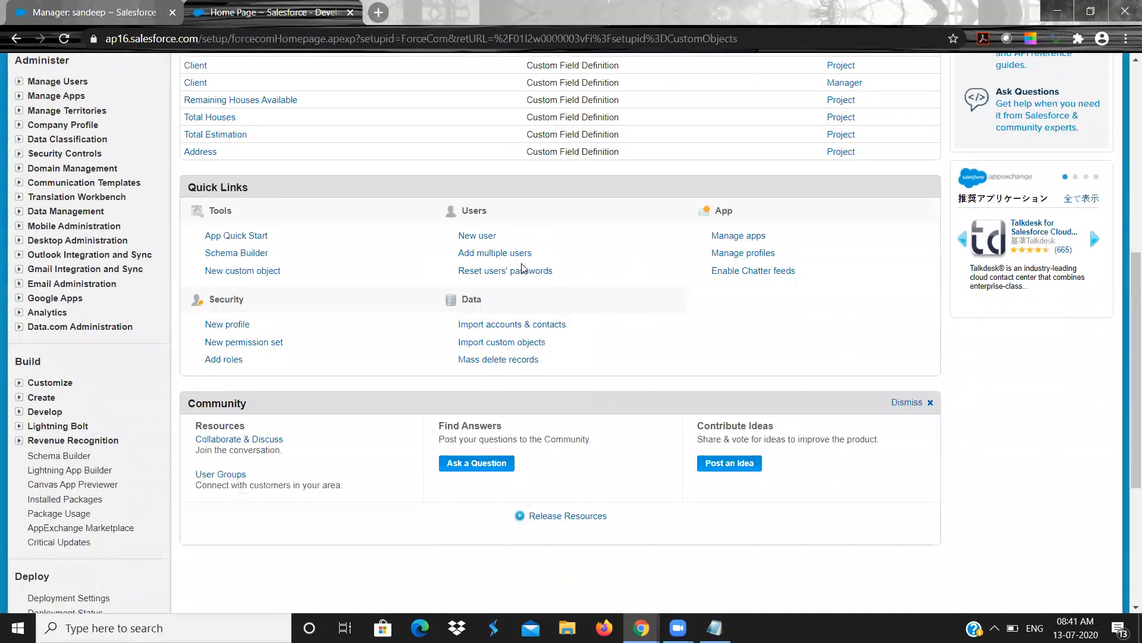
click(19, 404)
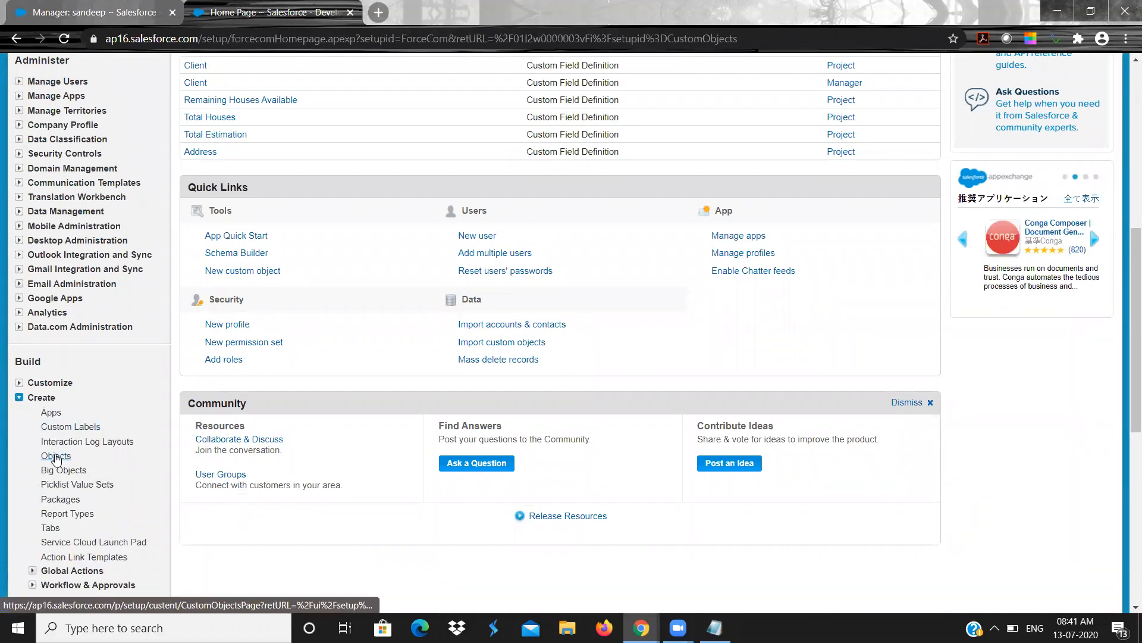
click(56, 457)
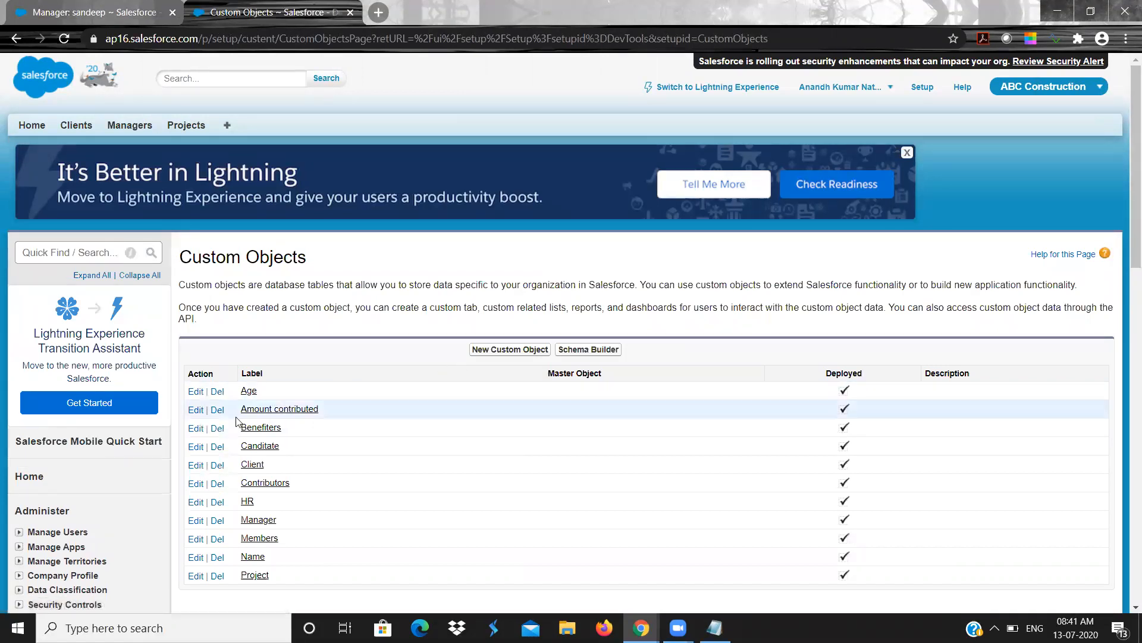
- Open the Age custom object definition and scroll through it
click(249, 392)
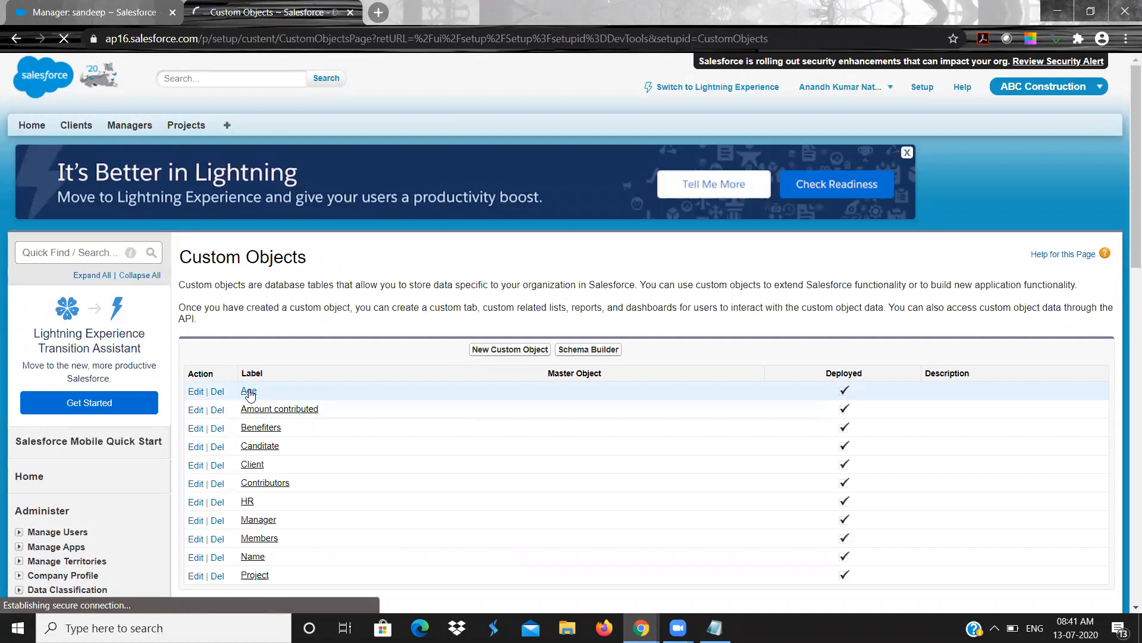
scroll(321, 440, down, 2)
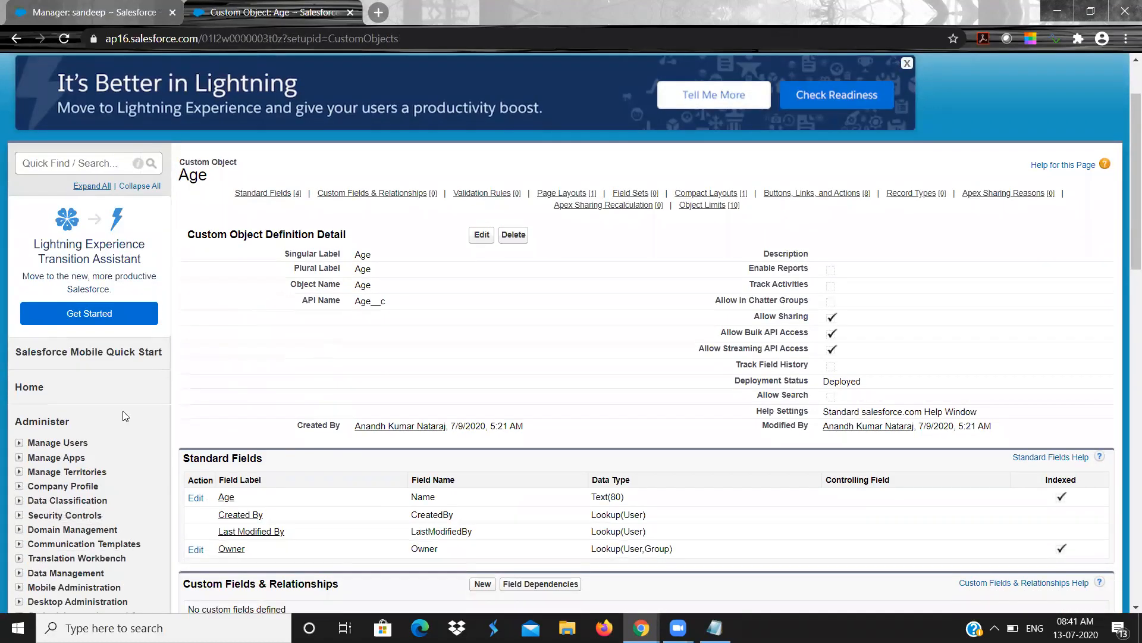
scroll(111, 428, down, 3)
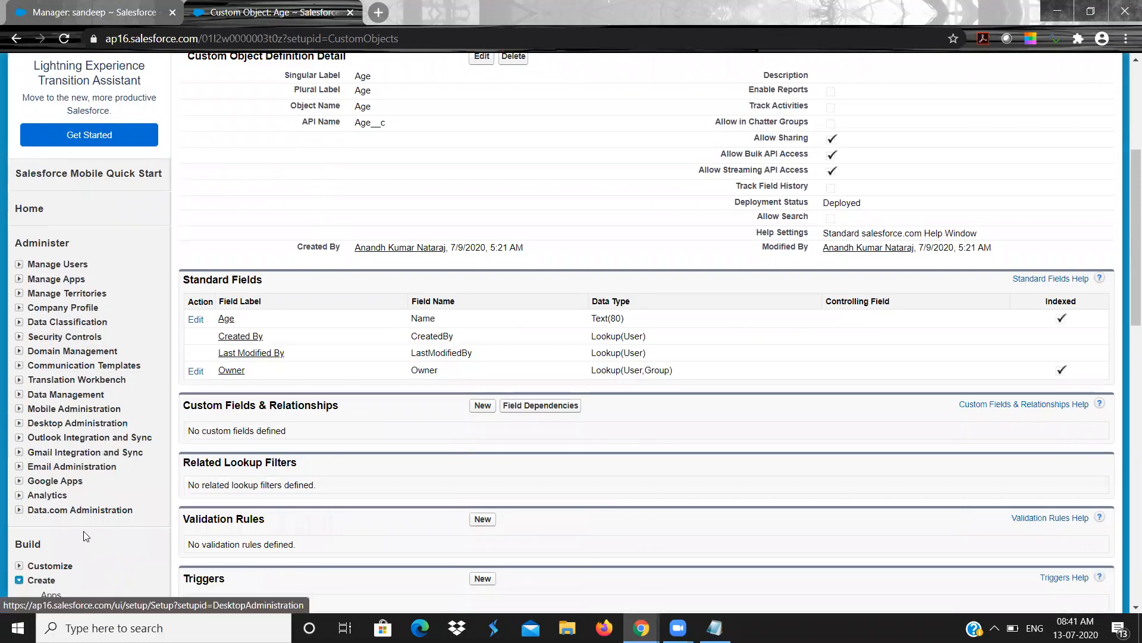
scroll(89, 524, down, 3)
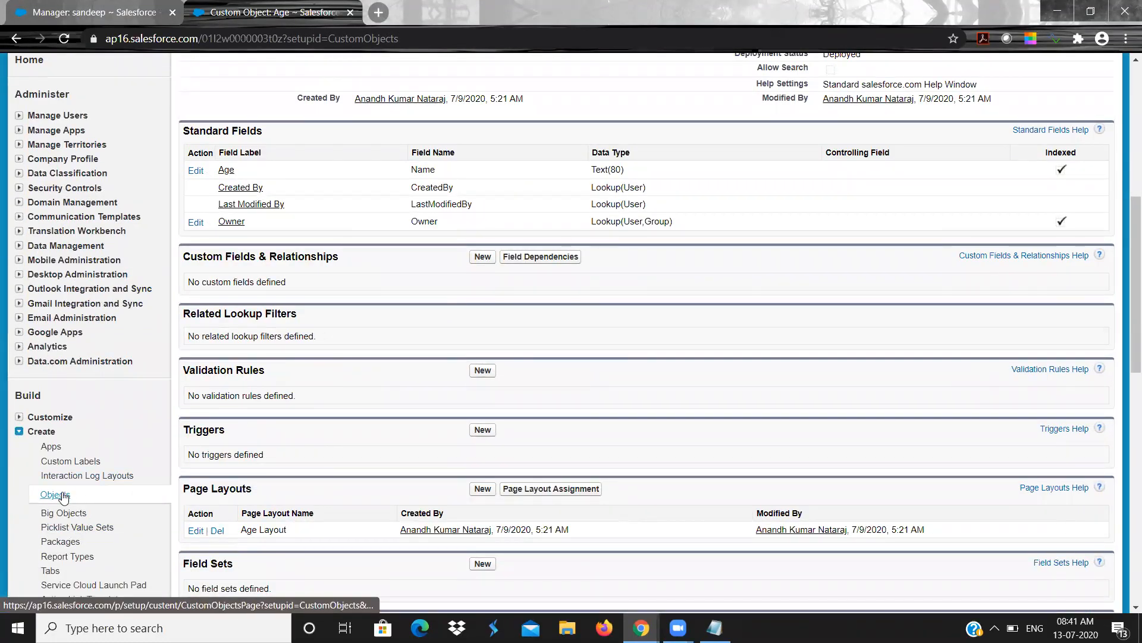
- Open the Amount contributed object definition in a second tab and select its API name
ctrl+click(64, 496)
click(474, 8)
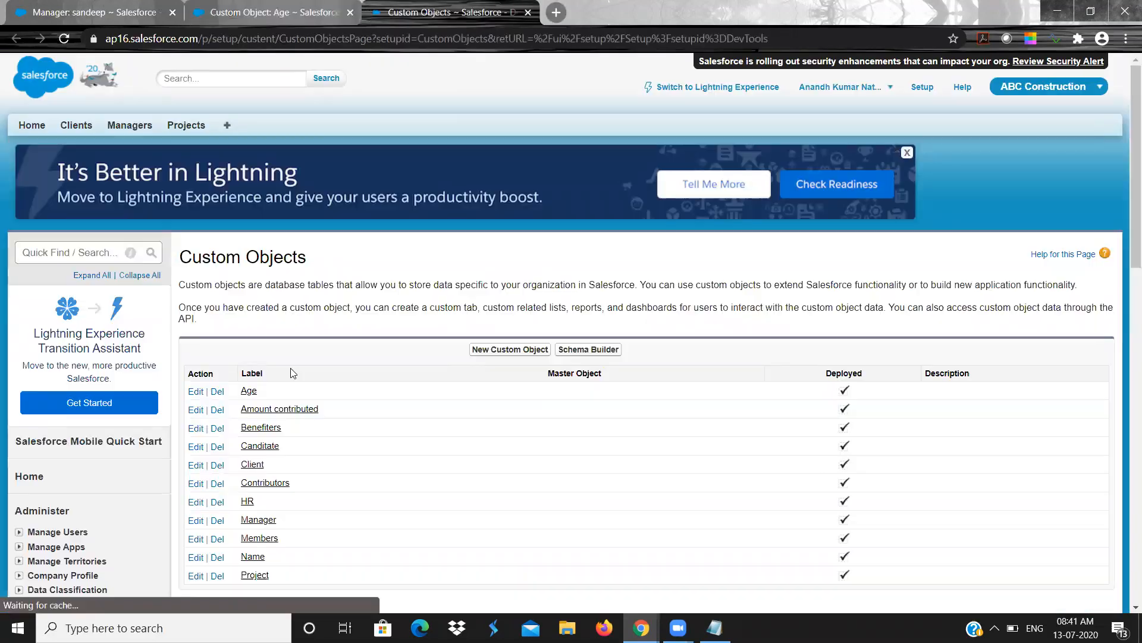
click(254, 351)
scroll(254, 360, down, 3)
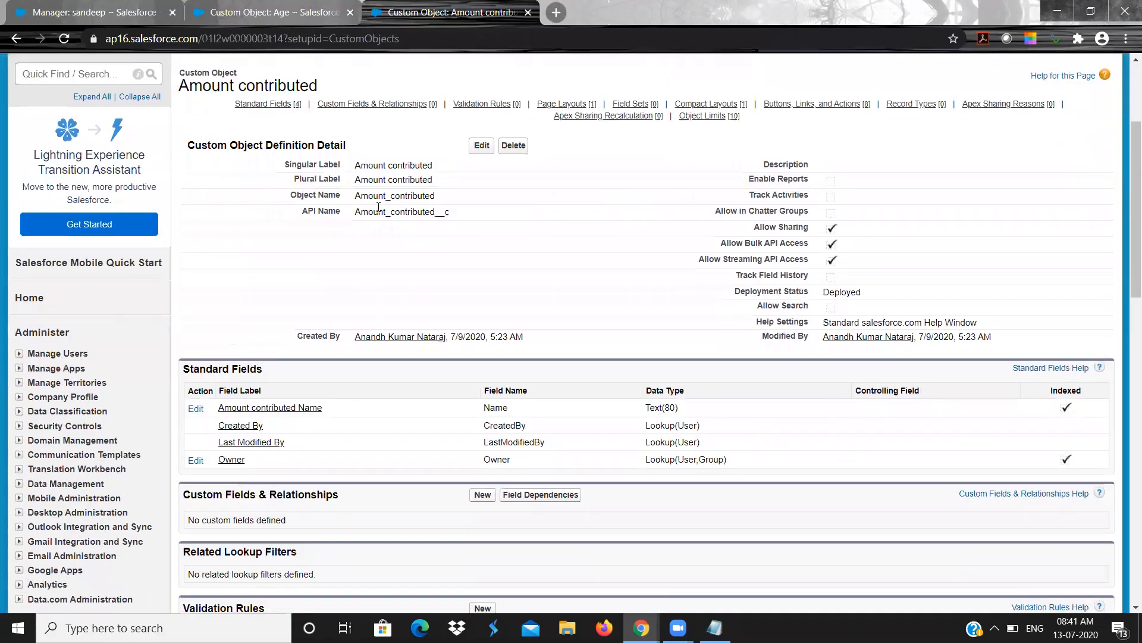
double_click(380, 211)
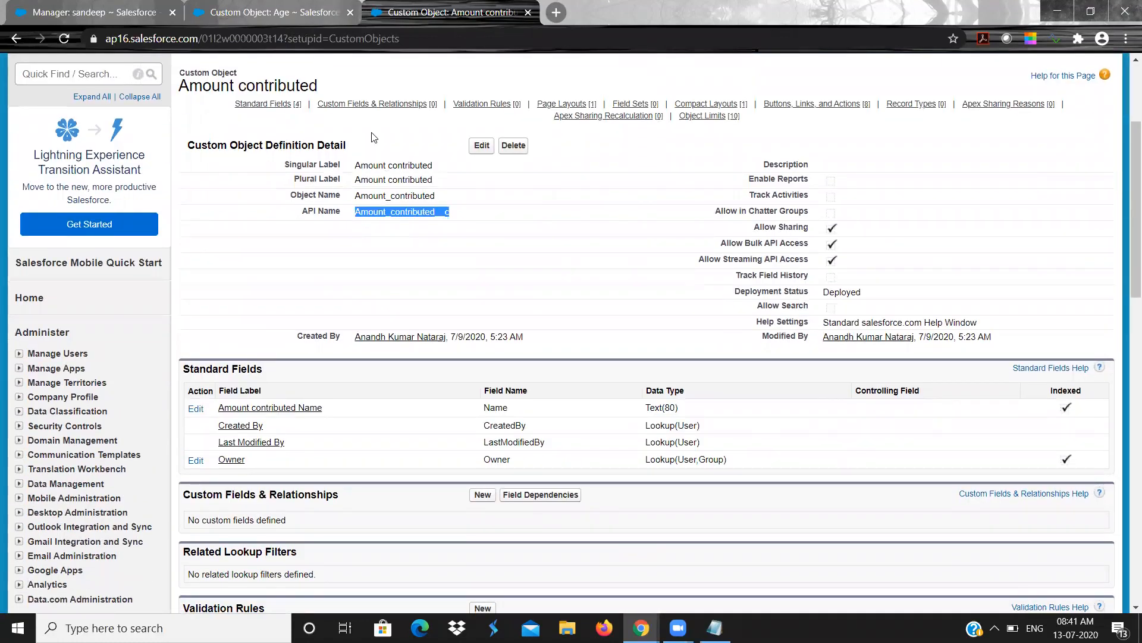
- Switch between the Age and Amount contributed tabs to compare their API names
click(300, 5)
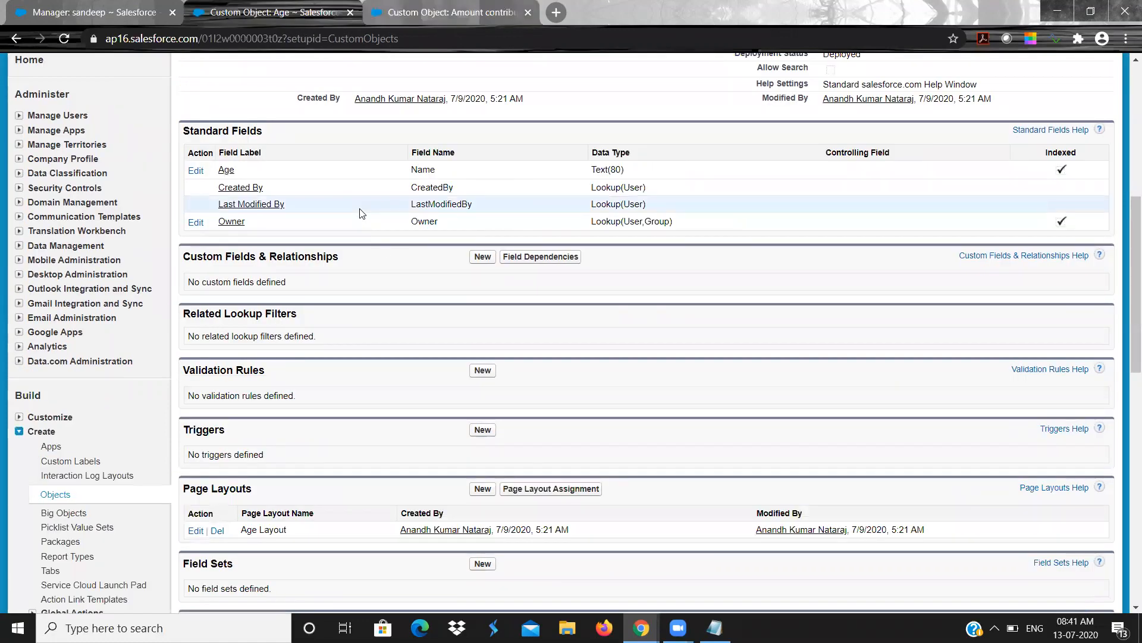
scroll(362, 224, up, 3)
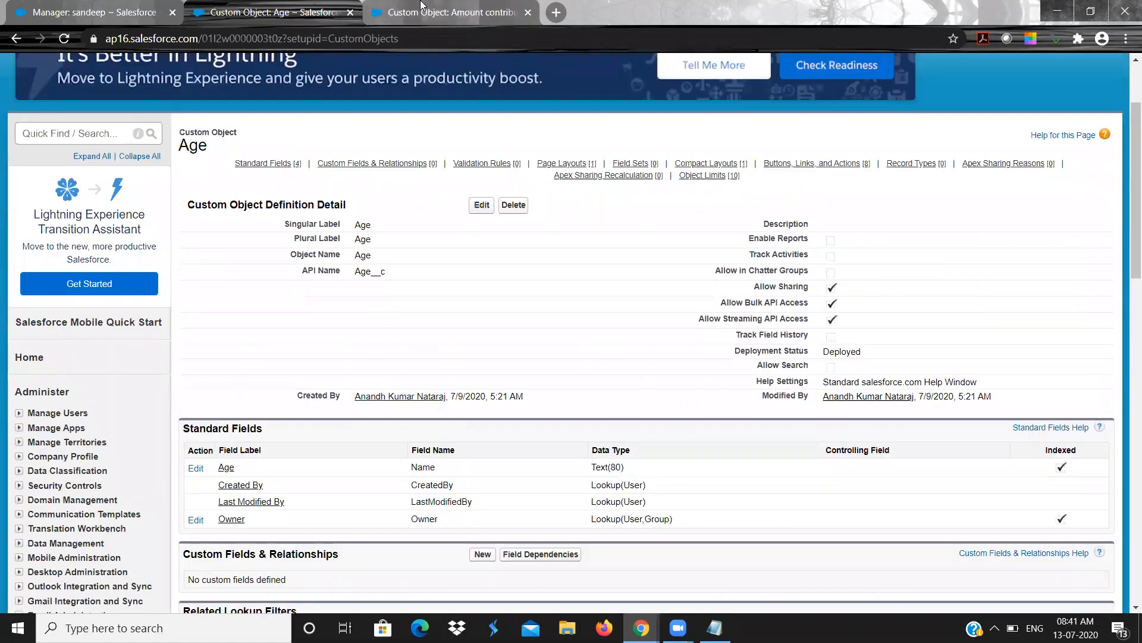
key(ctrl+Tab)
click(375, 273)
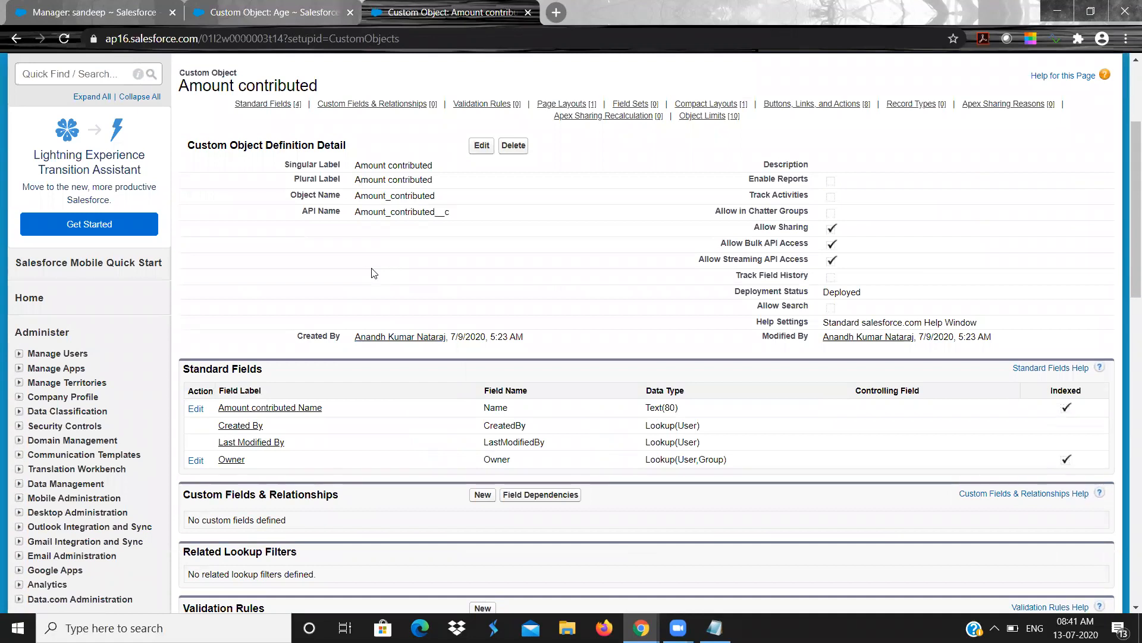
double_click(360, 212)
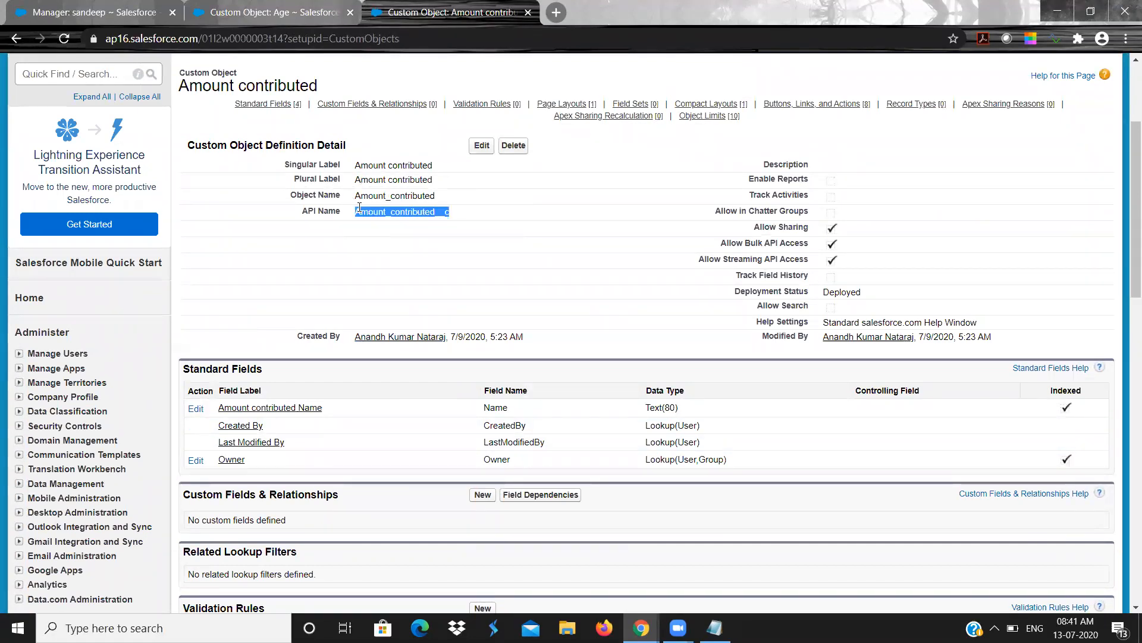
click(359, 208)
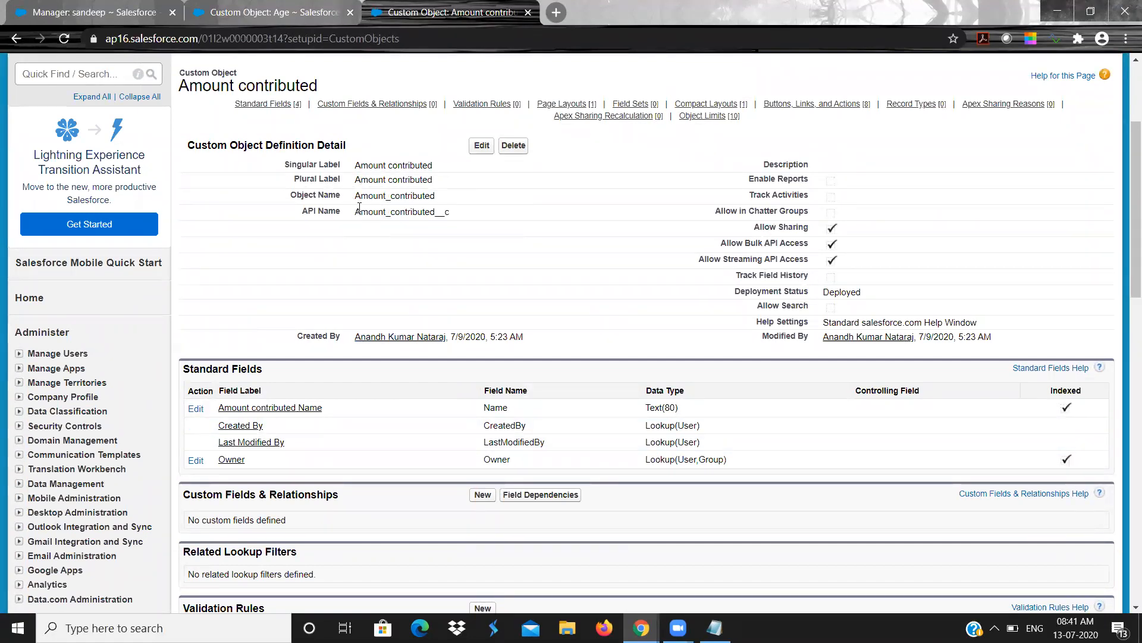
click(260, 4)
click(429, 8)
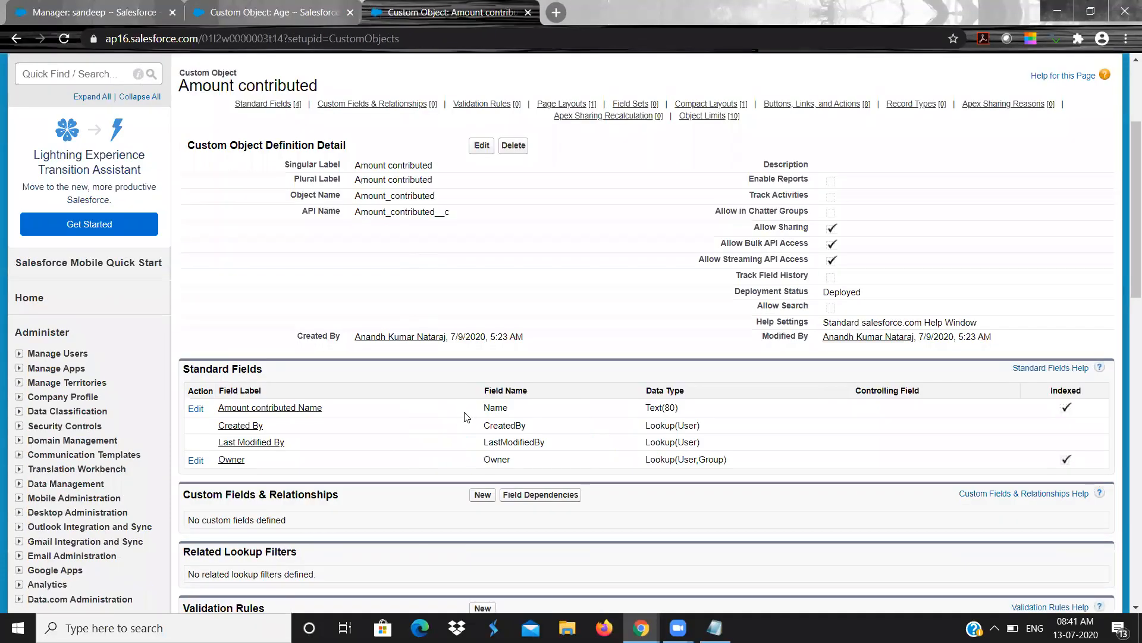
- Start a new Master-Detail Relationship field on Amount contributed, related to the Age object
click(476, 497)
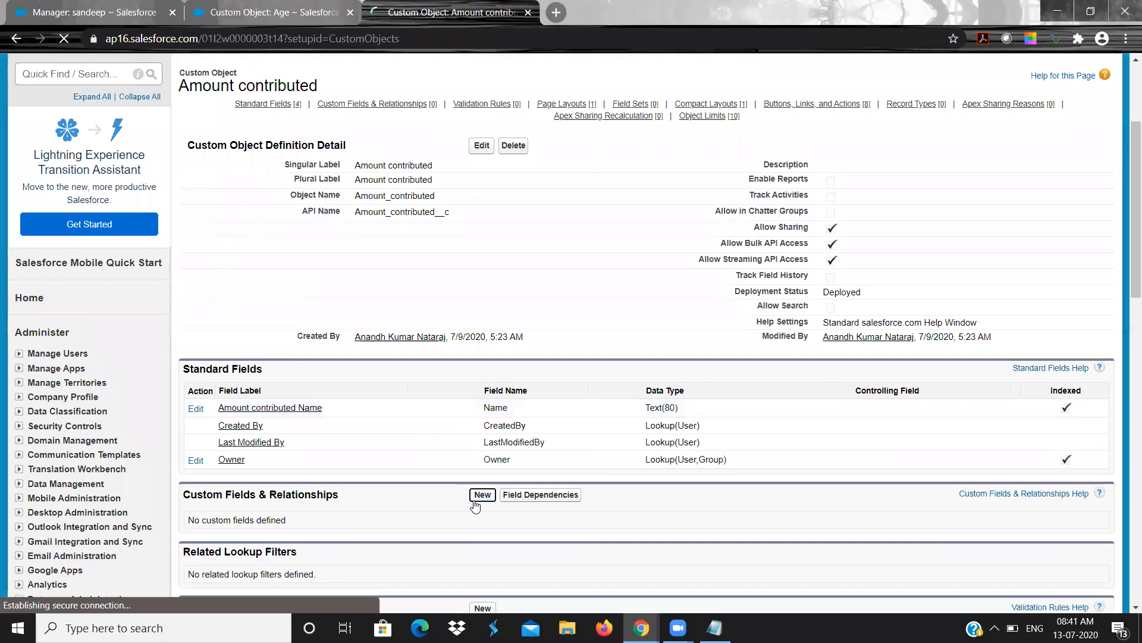
click(231, 560)
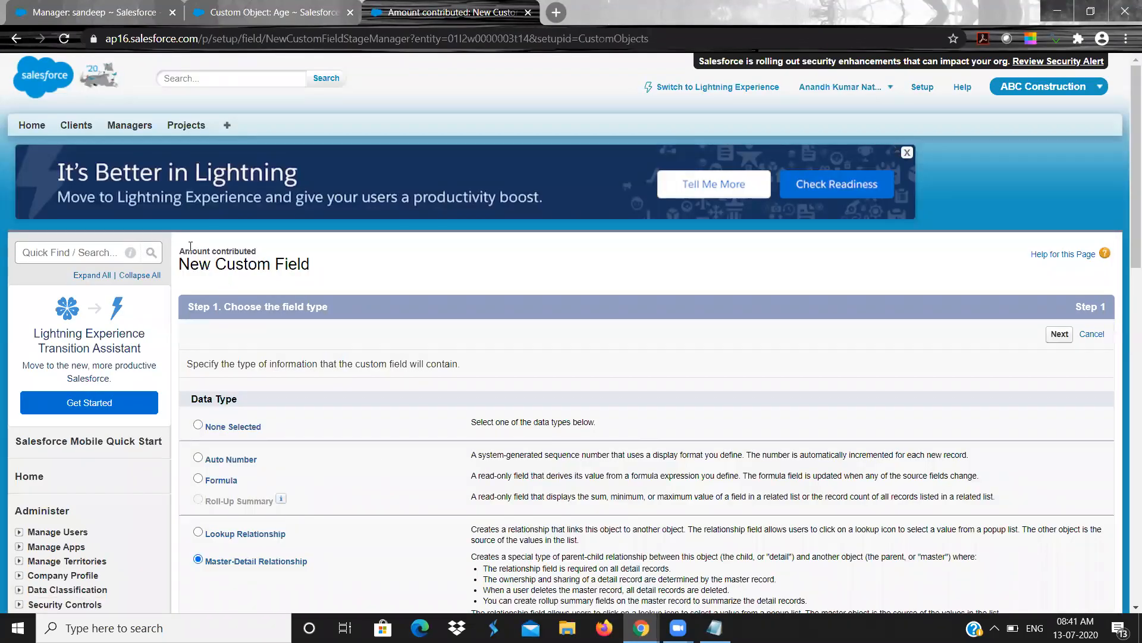
triple_click(263, 250)
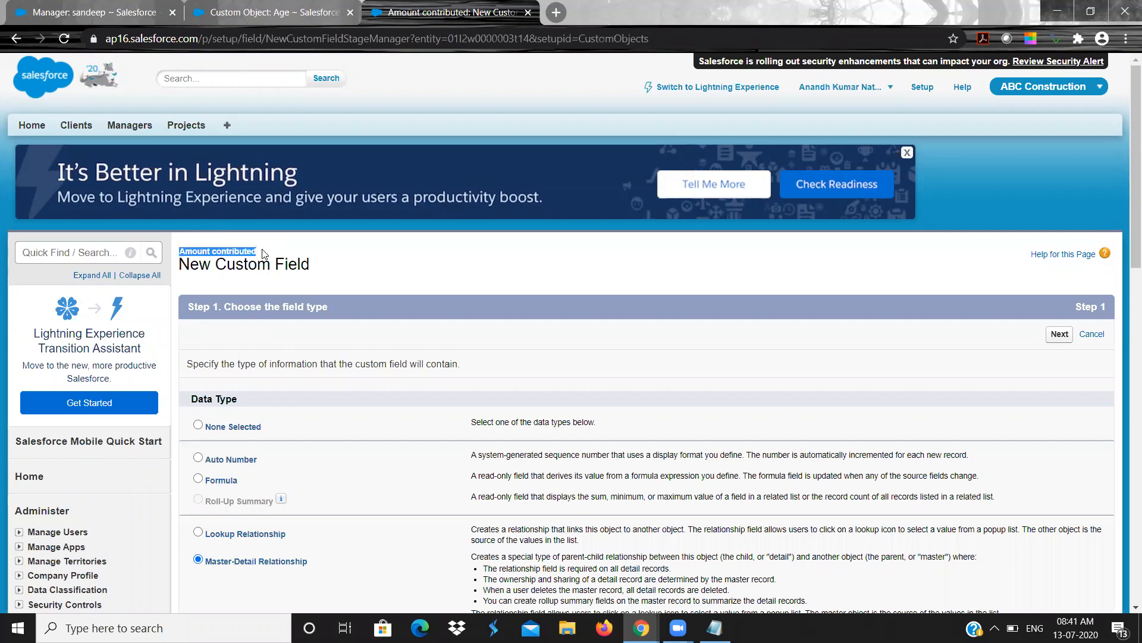
click(1062, 338)
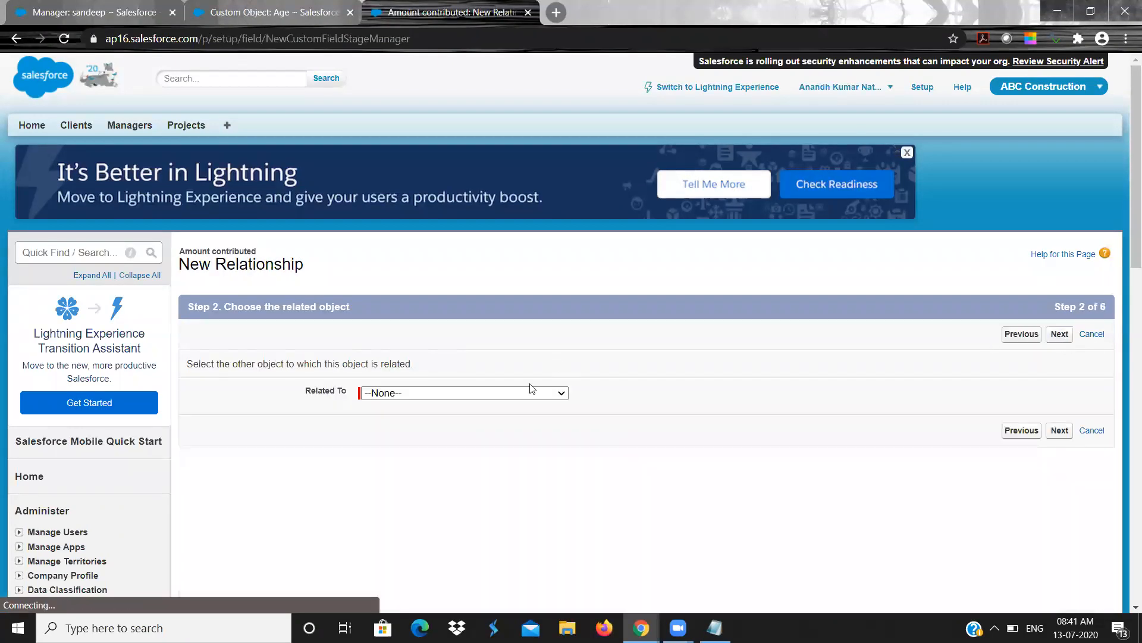
click(513, 402)
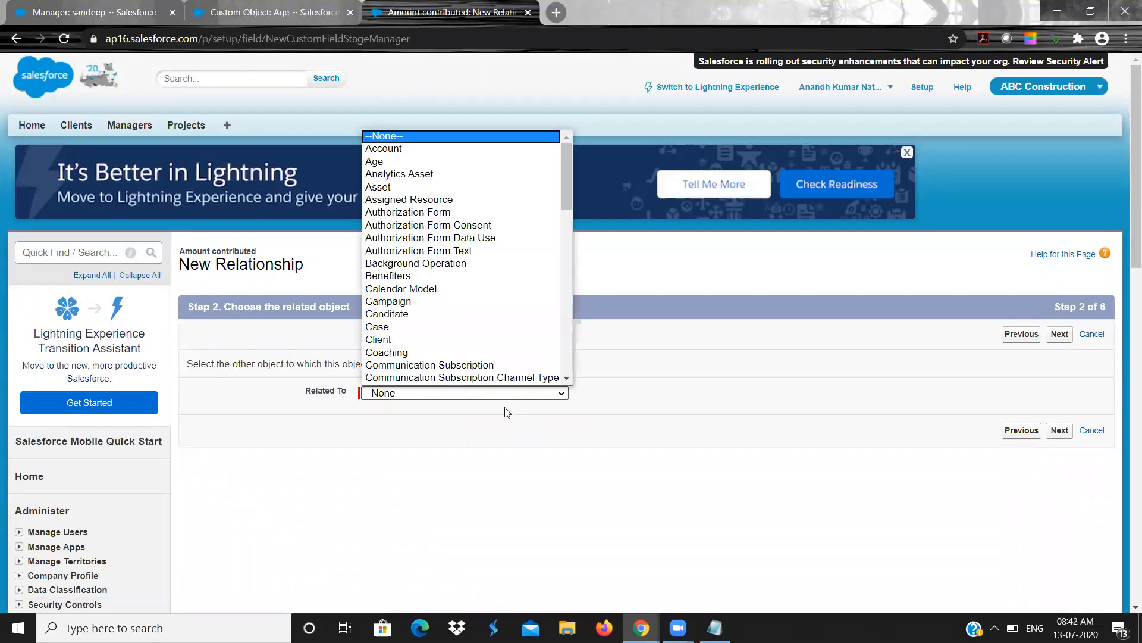
click(397, 162)
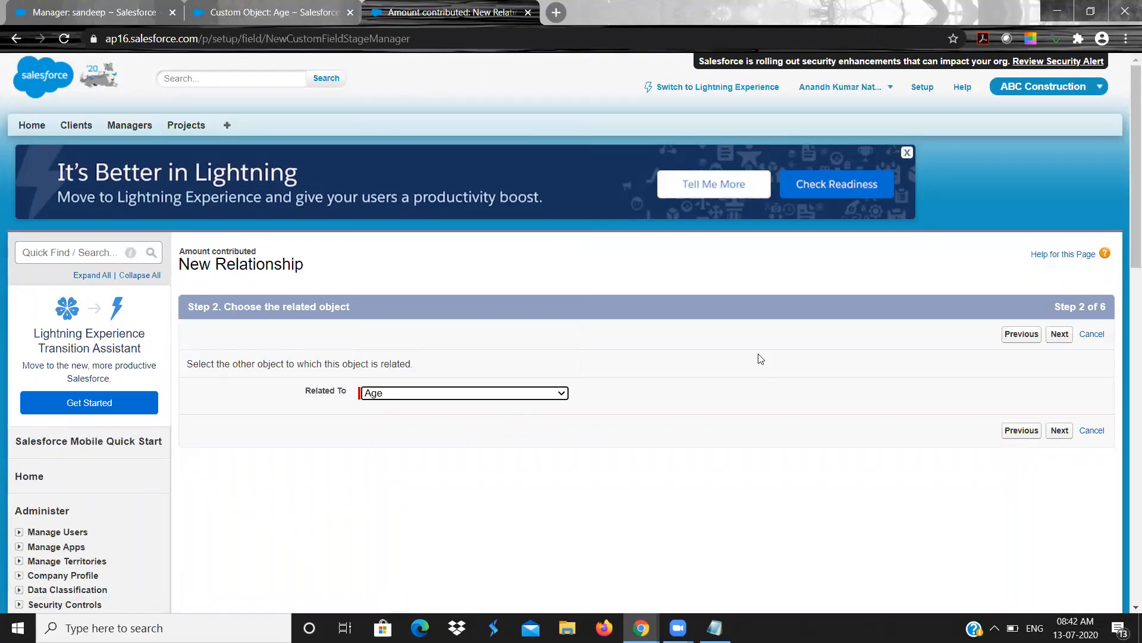
click(1054, 435)
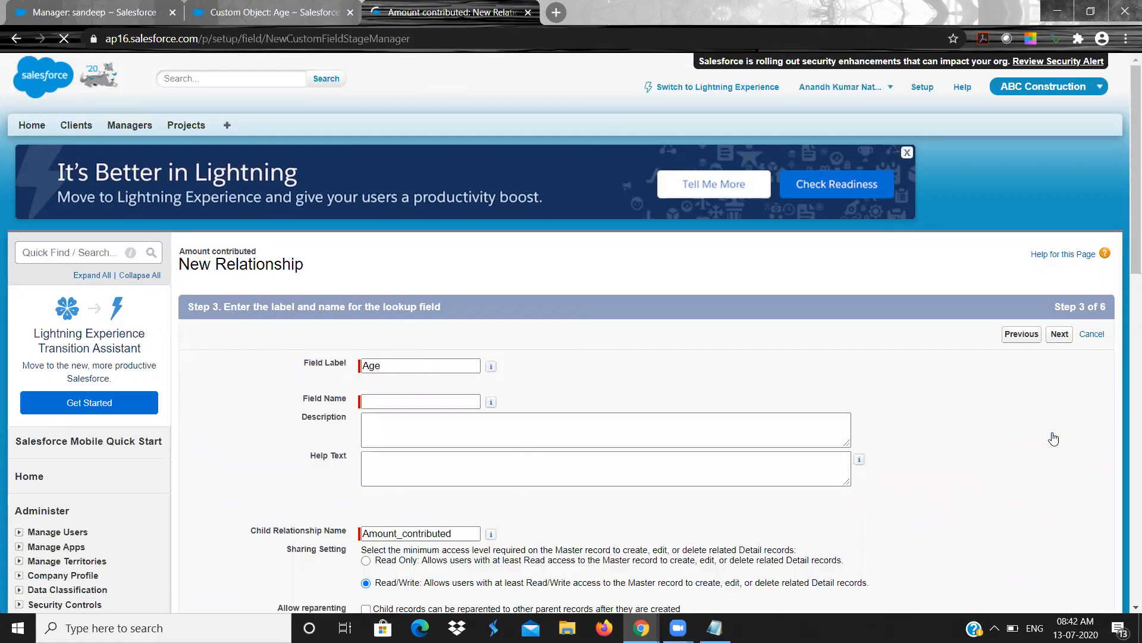
- Name the field Age and save it with default security, adding the related list to Age Layout
click(398, 402)
text(Age)
key(Tab)
key(Tab)
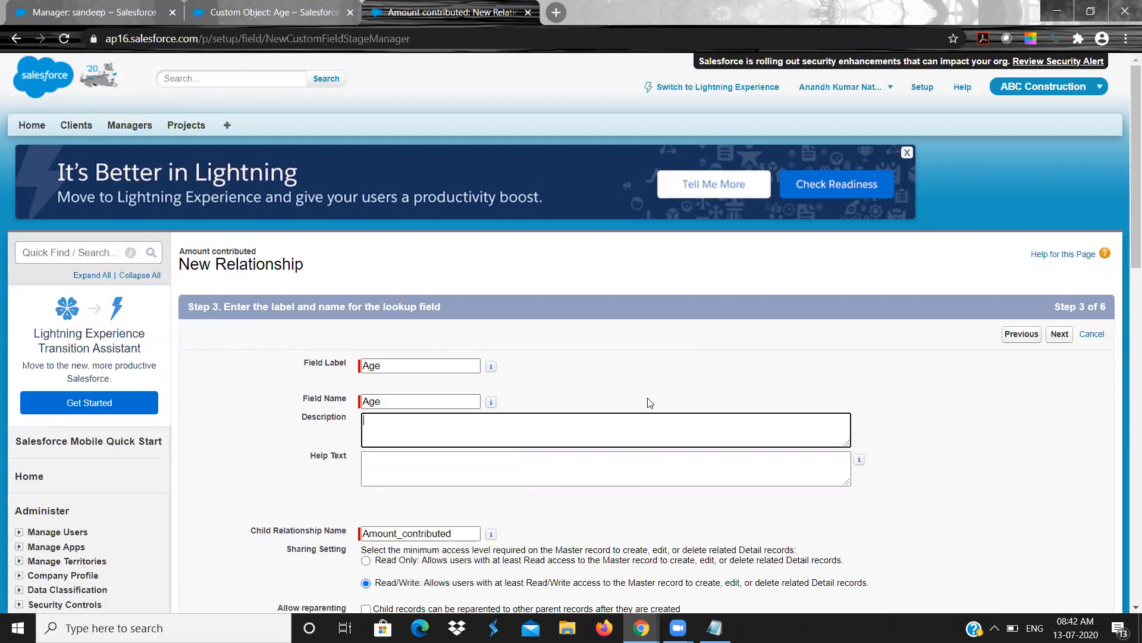
scroll(647, 395, down, 1)
scroll(649, 398, down, 3)
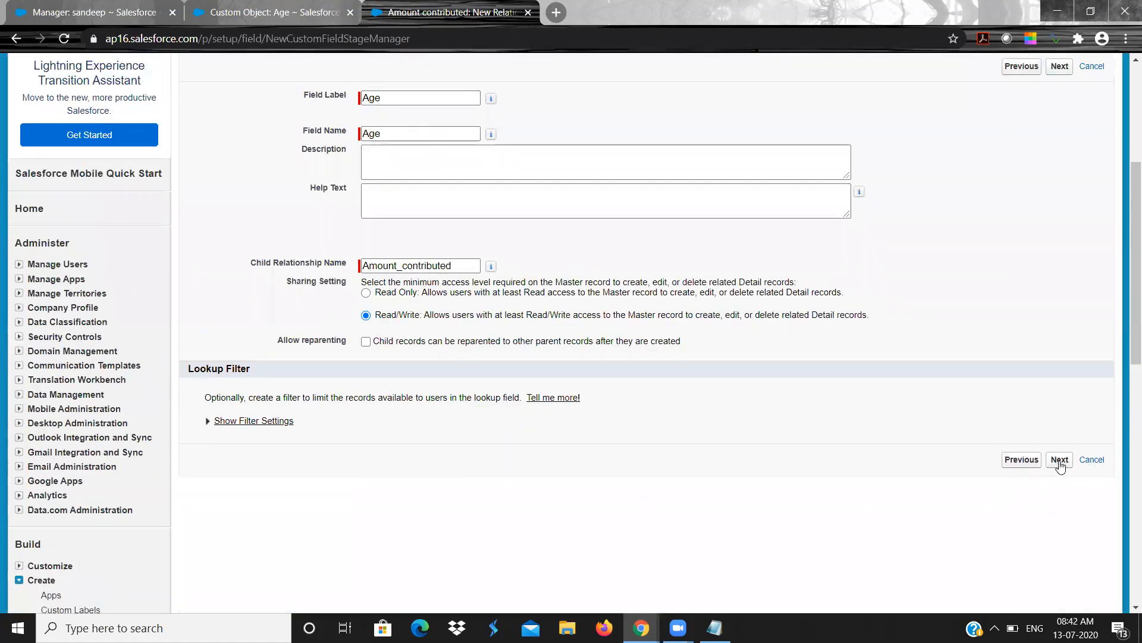
click(1061, 459)
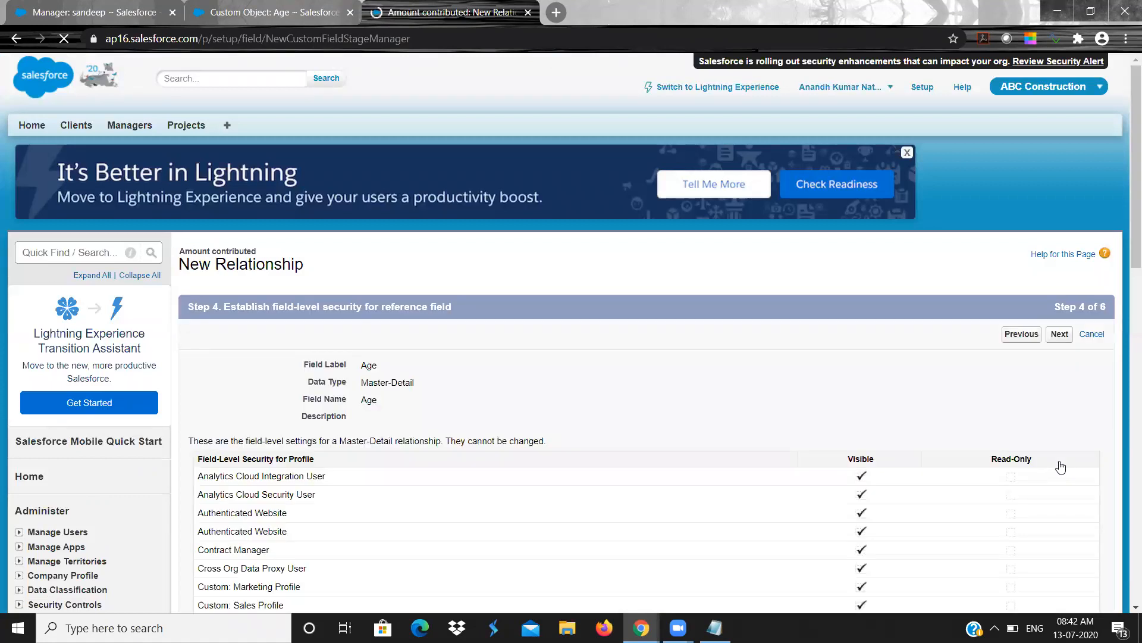
click(1060, 335)
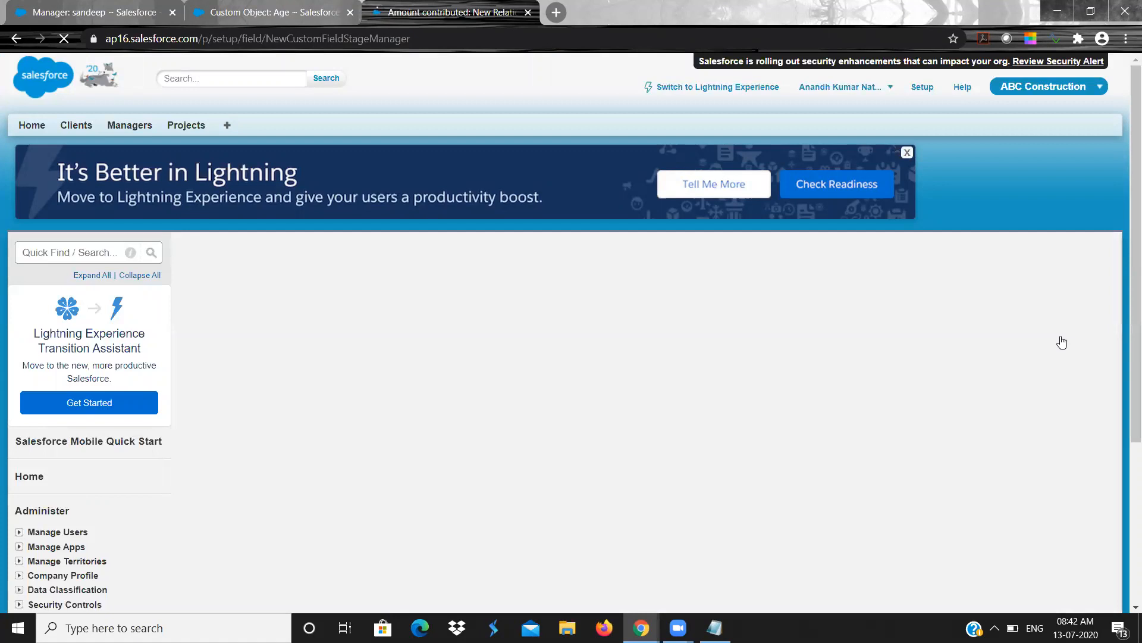
click(1060, 335)
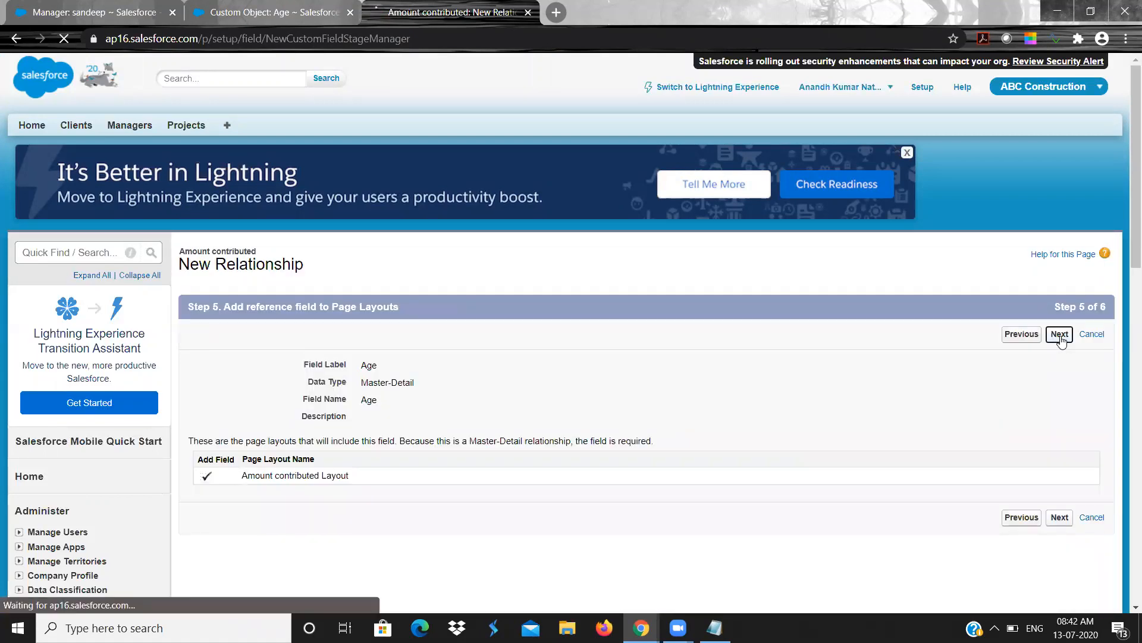
click(1057, 334)
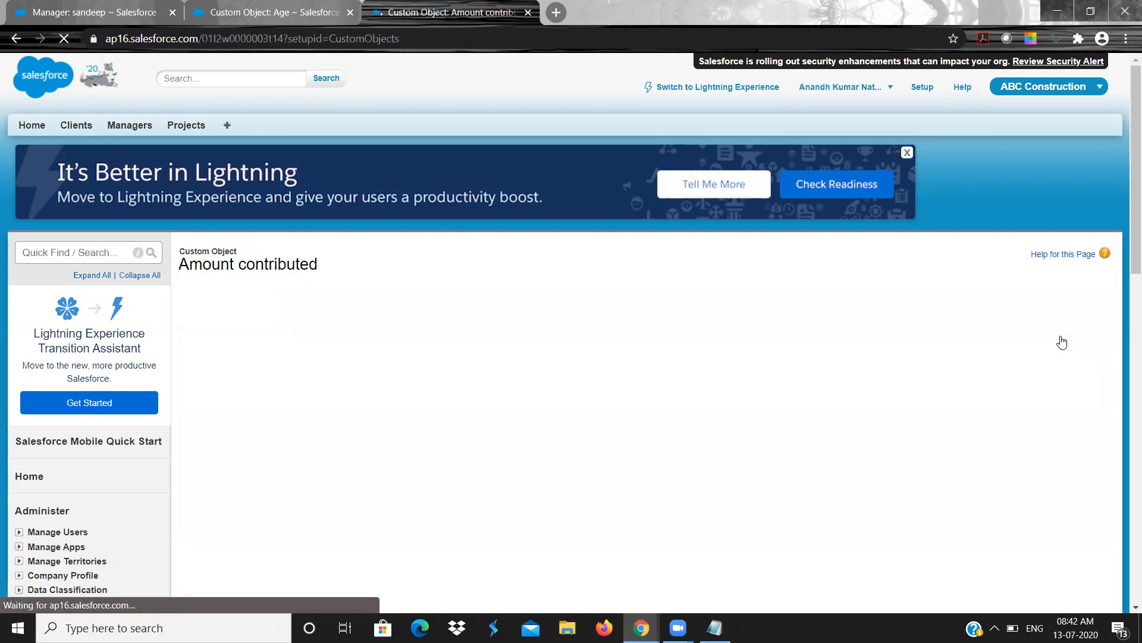
scroll(583, 361, down, 1)
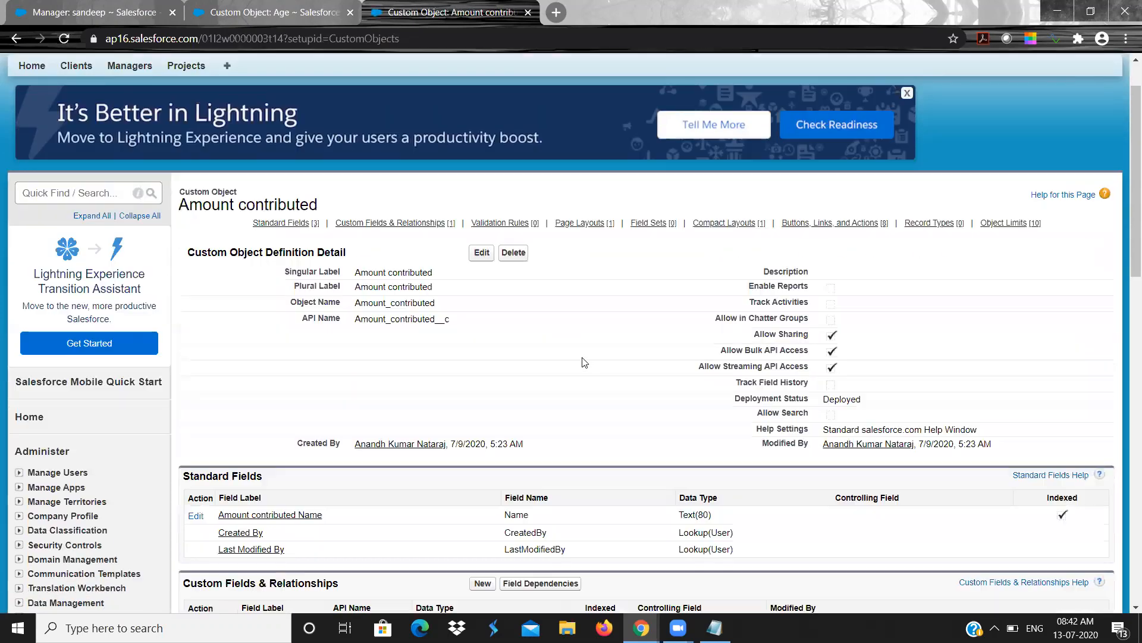
drag(356, 319, 454, 321)
click(269, 12)
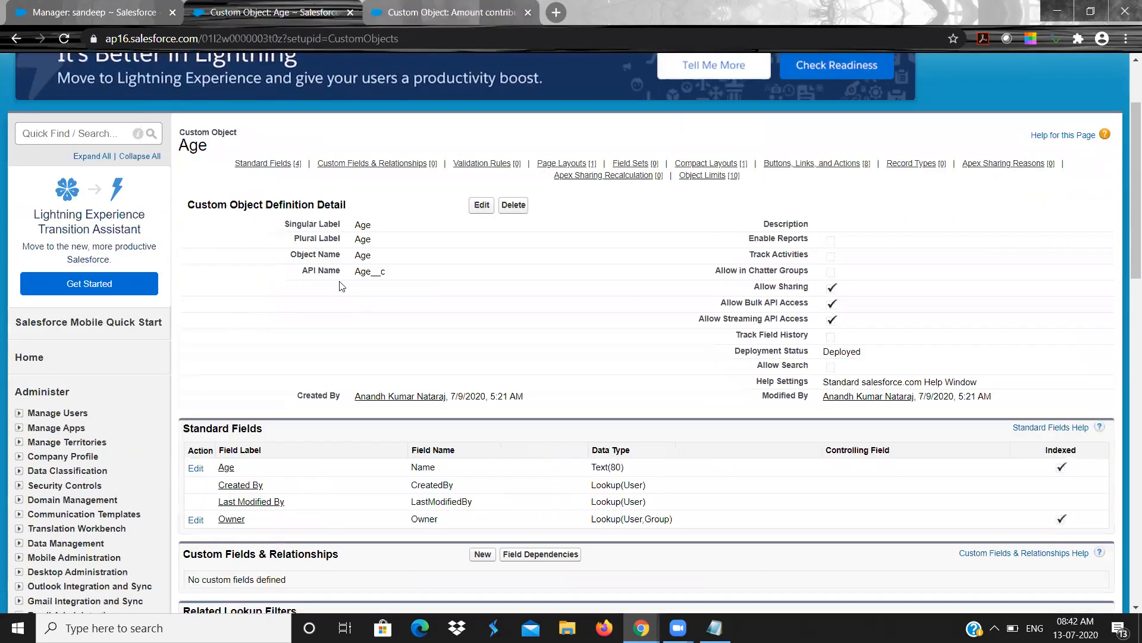
double_click(372, 272)
click(483, 5)
scroll(326, 416, down, 3)
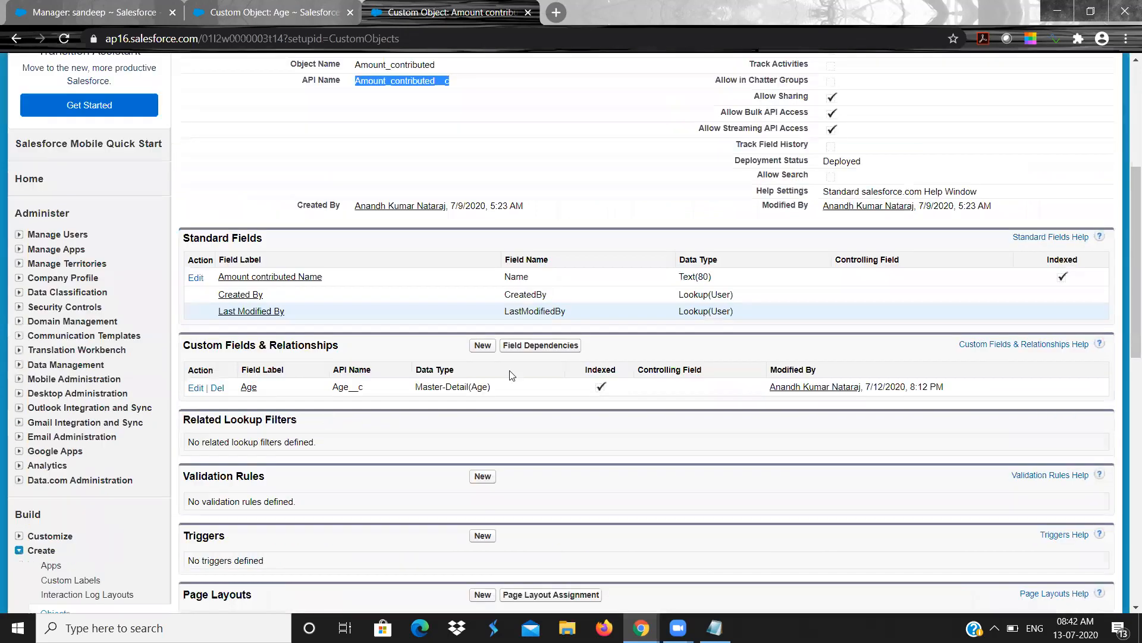
double_click(431, 388)
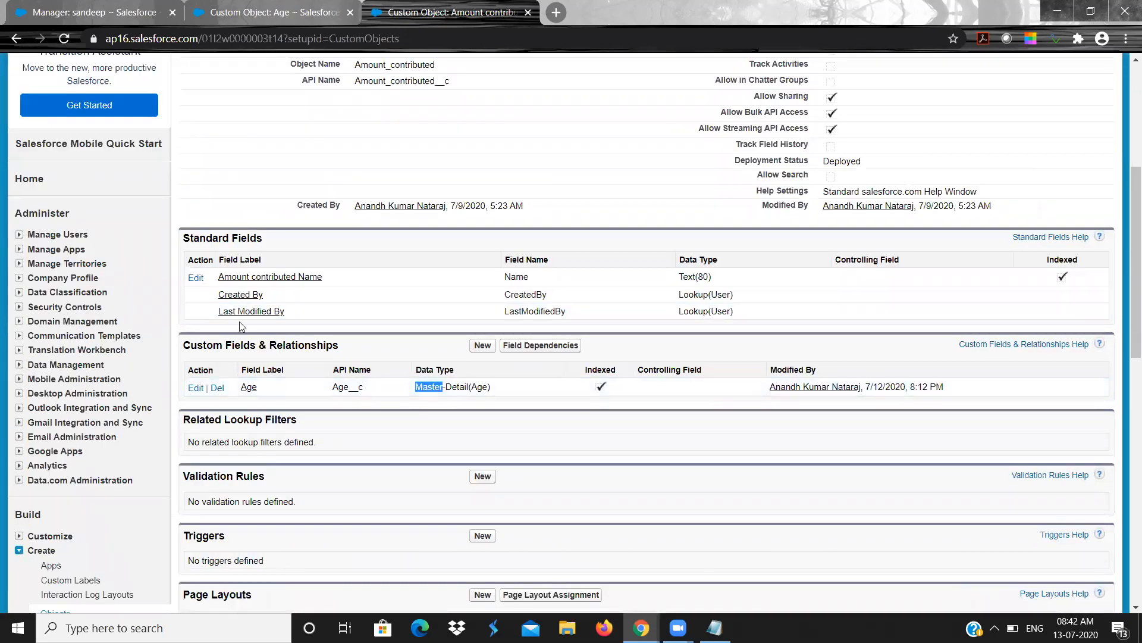
drag(230, 321, 280, 315)
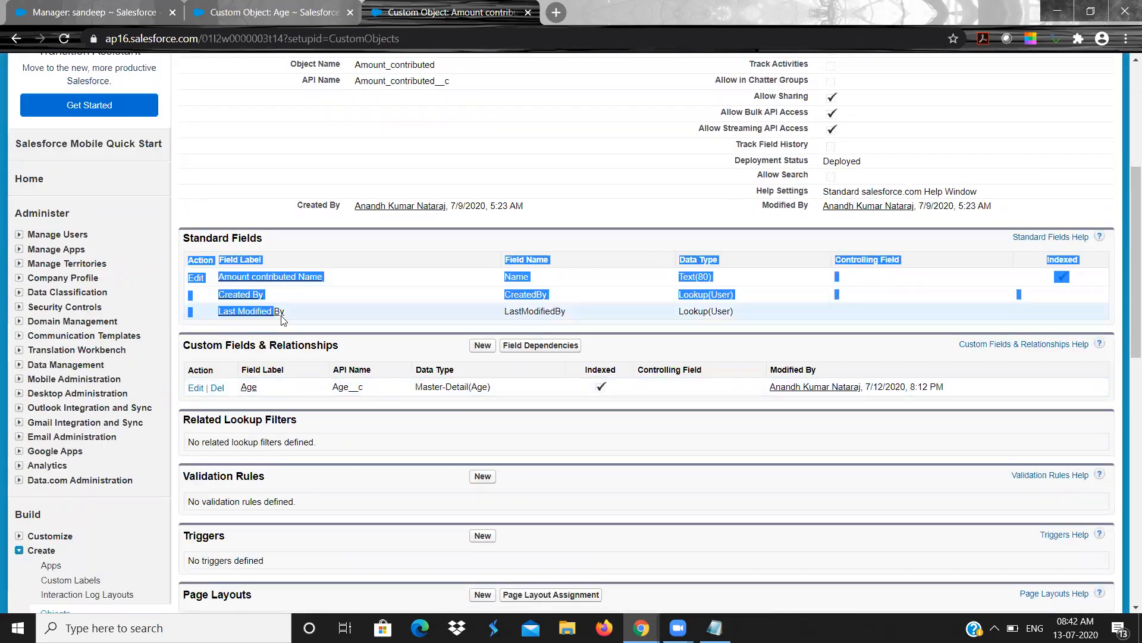
click(249, 322)
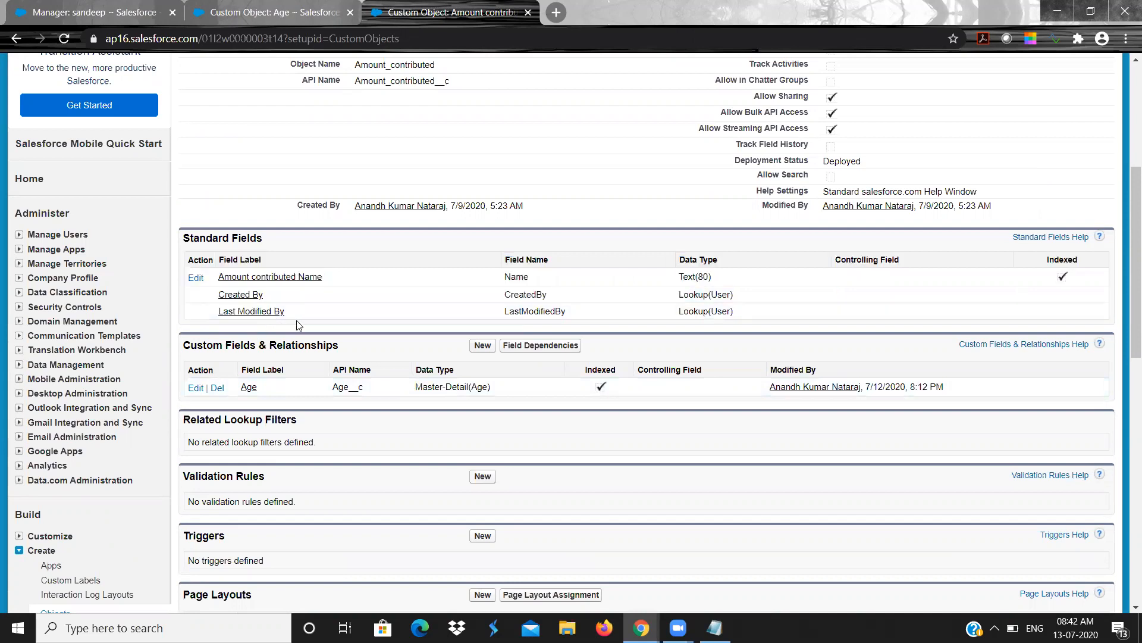
click(288, 5)
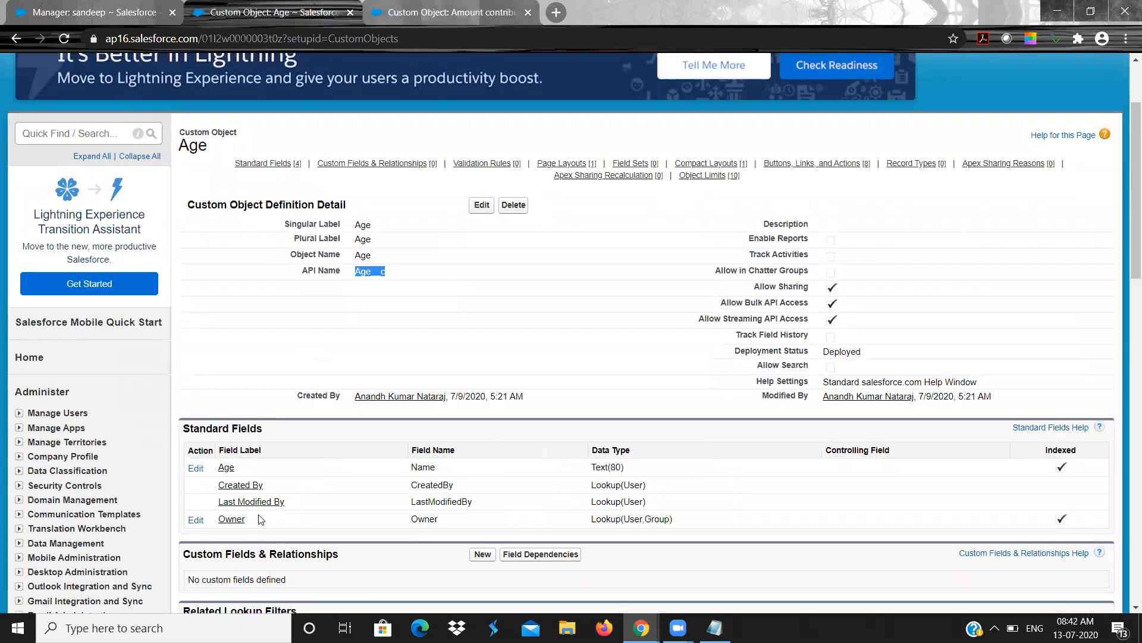
drag(256, 532, 218, 468)
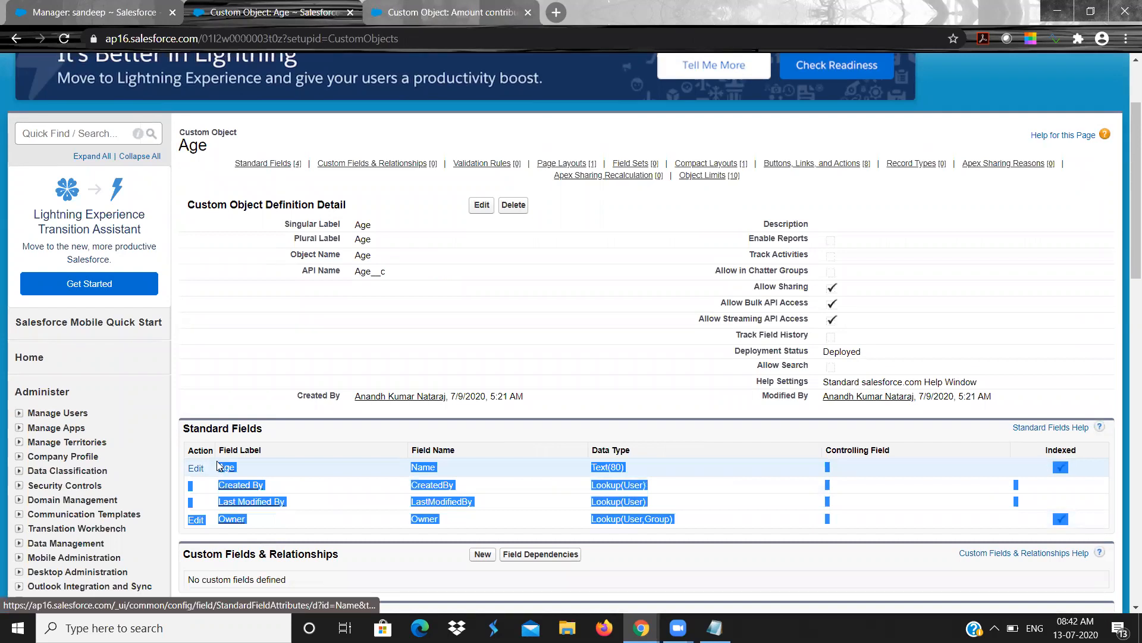
click(342, 490)
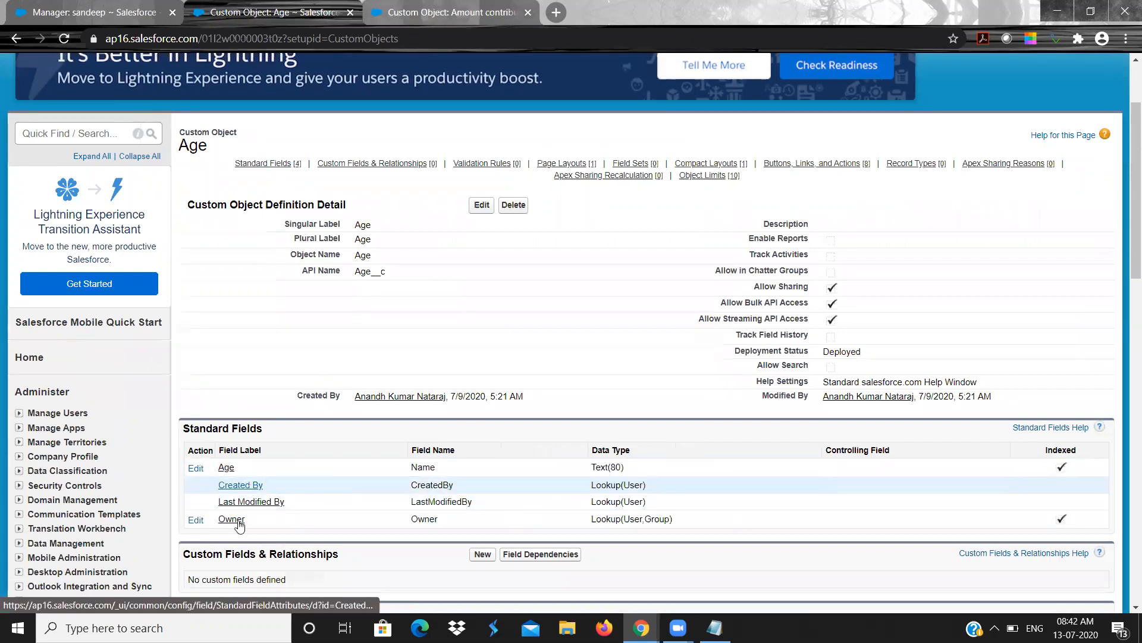
click(497, 8)
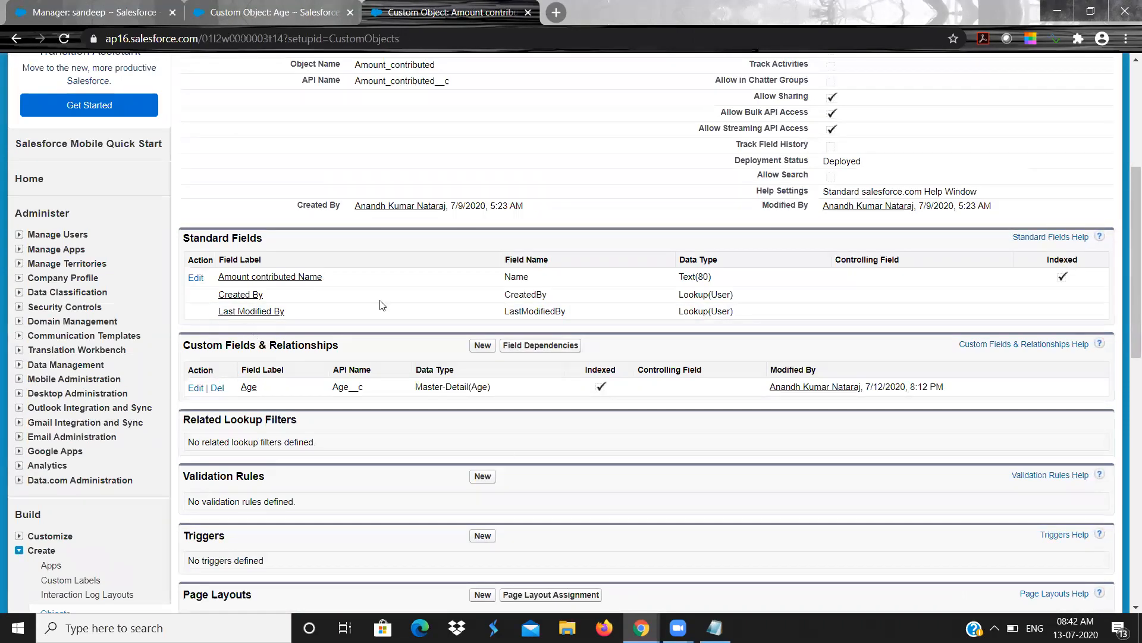
key(alt+Tab)
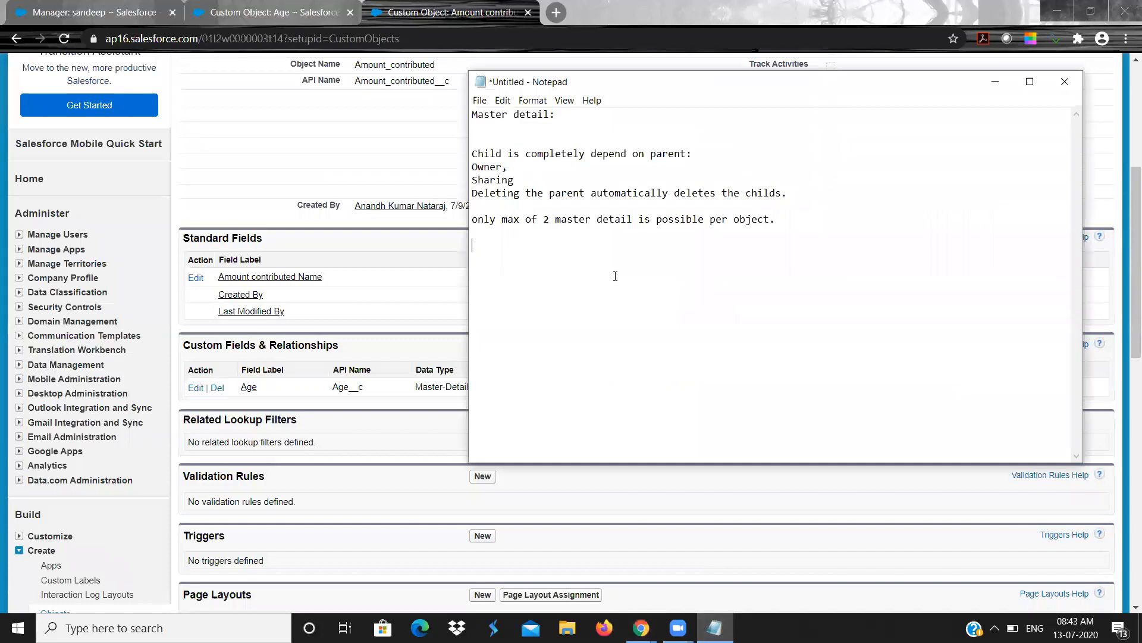
double_click(483, 168)
double_click(487, 181)
click(300, 315)
scroll(300, 317, down, 1)
scroll(298, 316, up, 2)
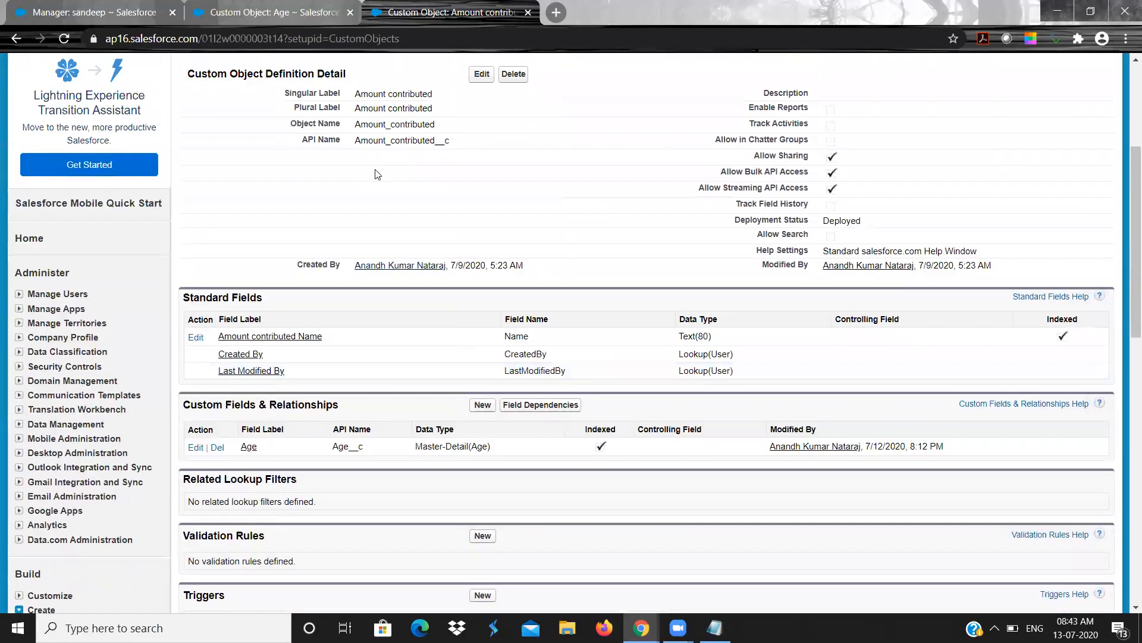
double_click(388, 142)
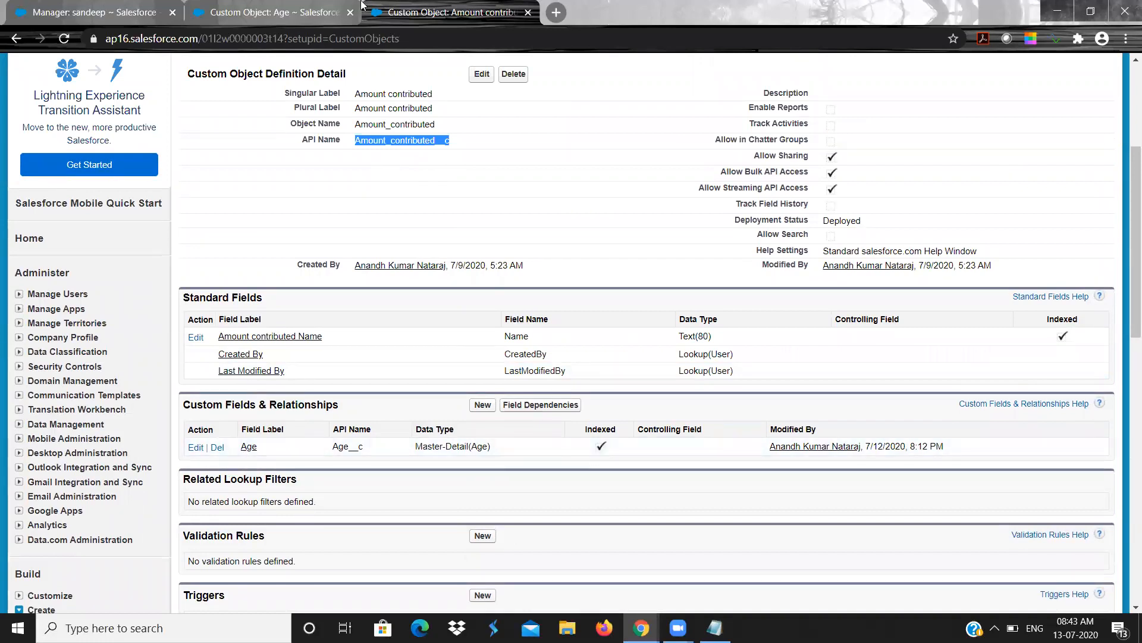
scroll(399, 191, up, 1)
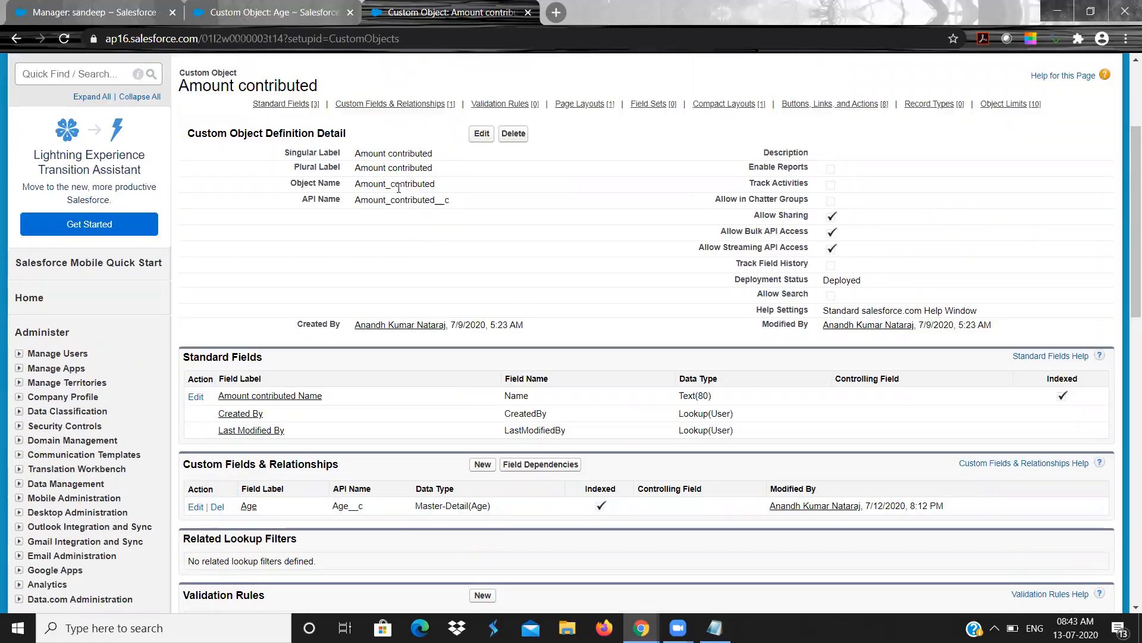
drag(360, 200, 448, 202)
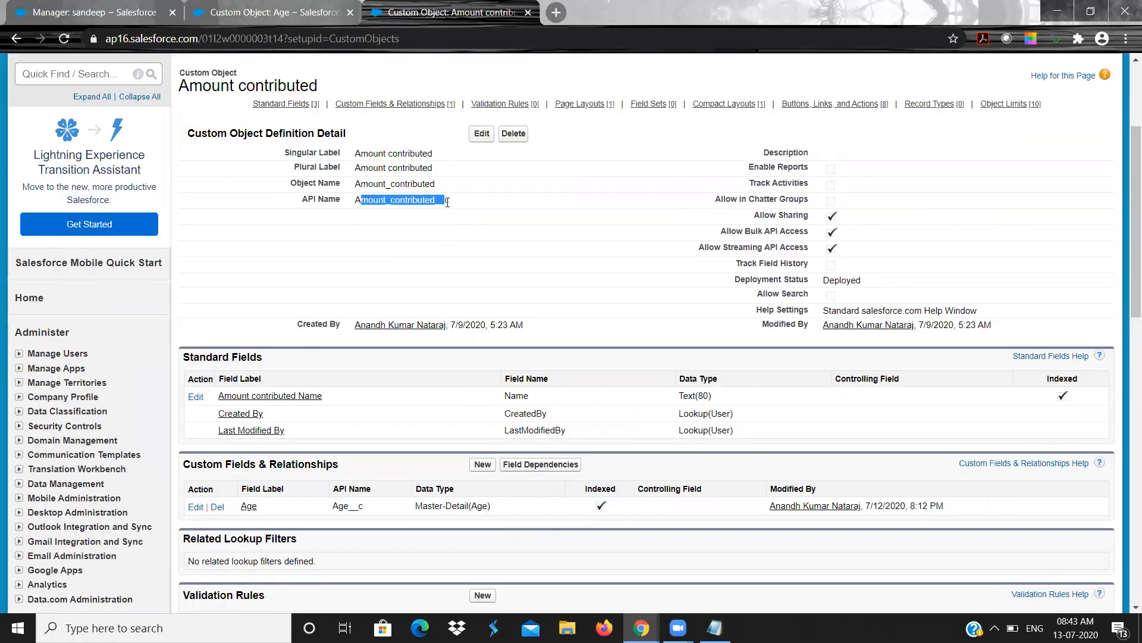
click(273, 4)
click(145, 5)
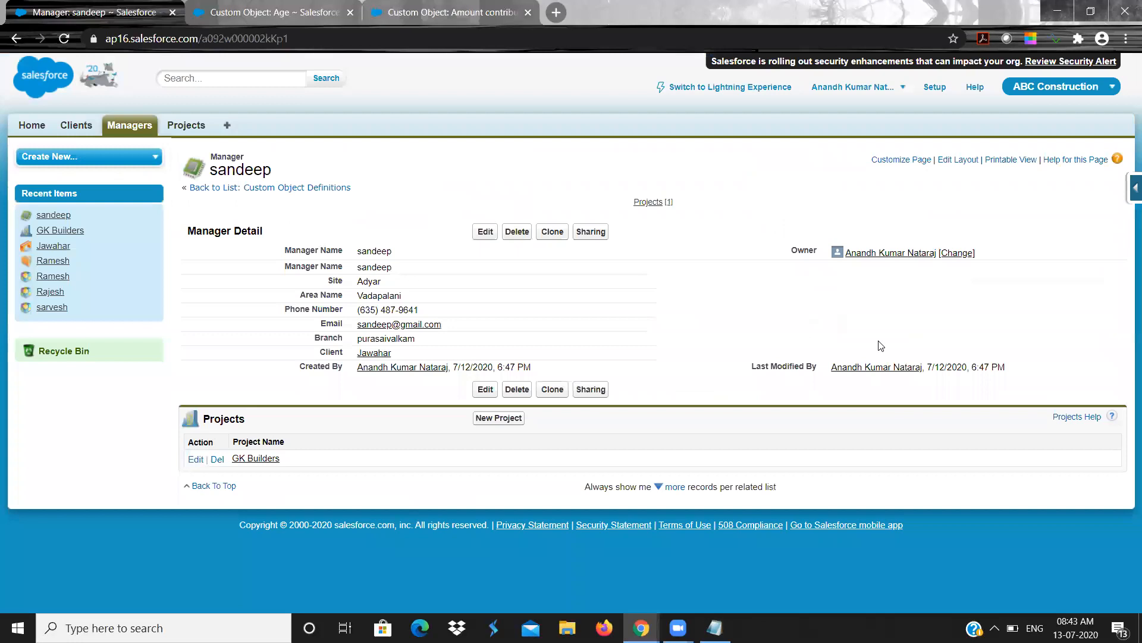
drag(787, 256, 985, 255)
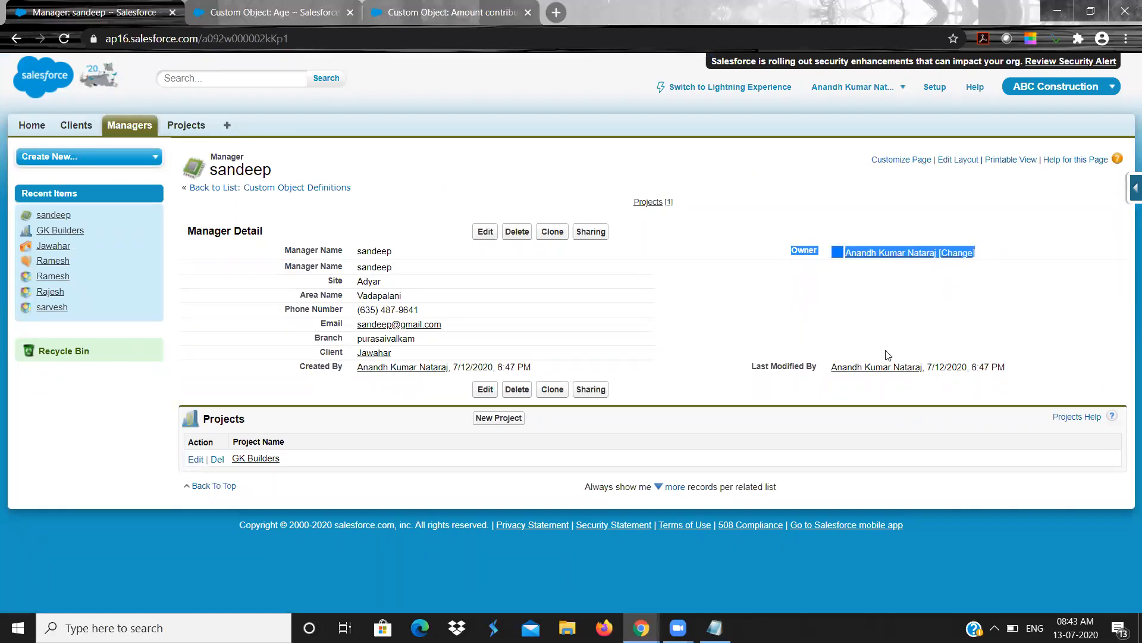
click(409, 8)
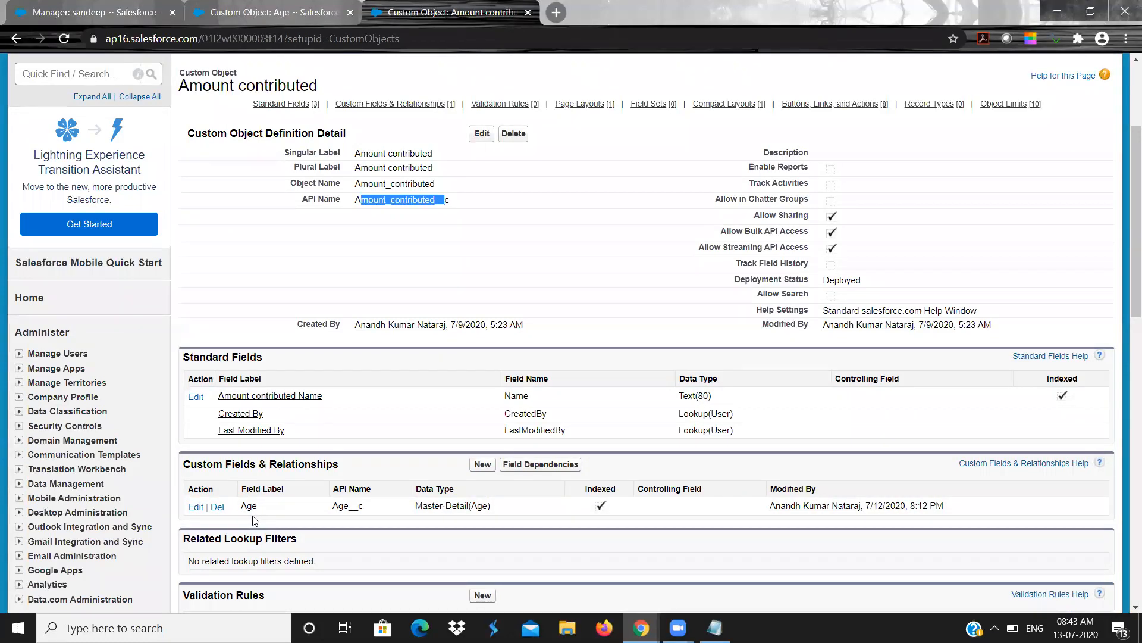
click(290, 9)
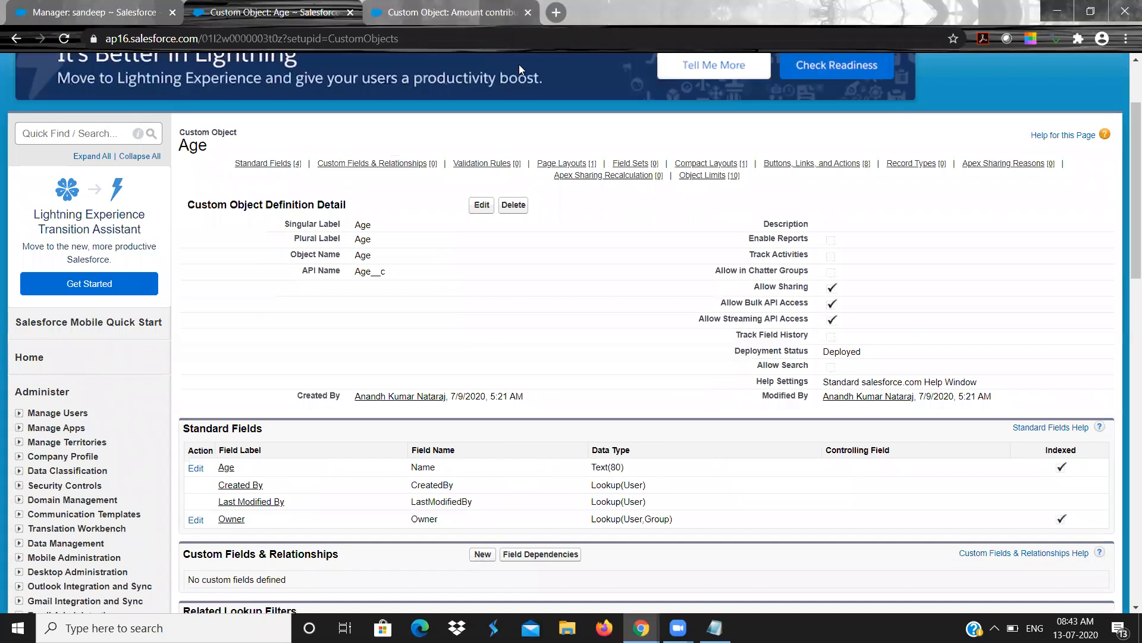
click(469, 14)
click(698, 222)
scroll(697, 222, up, 1)
scroll(927, 151, up, 3)
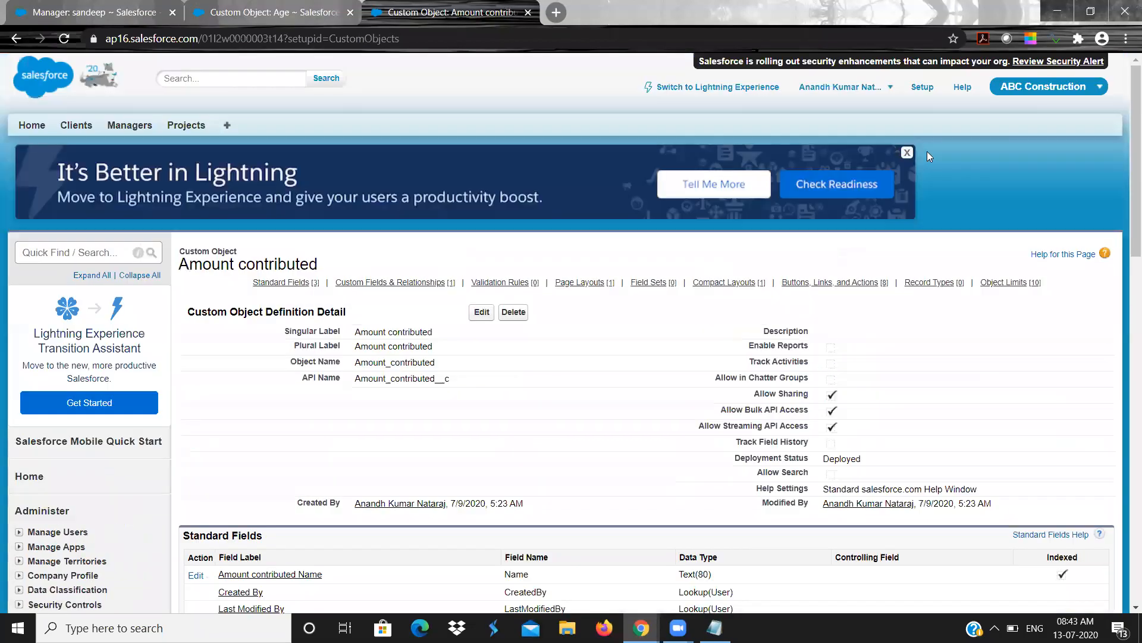
click(226, 127)
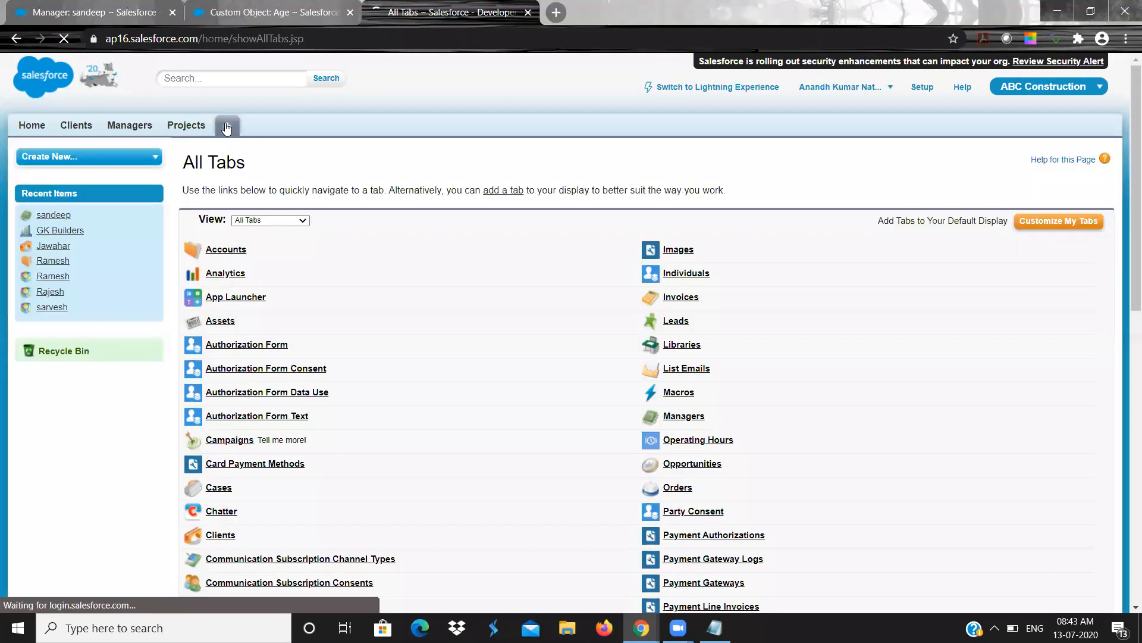
key(ctrl+f)
text(age)
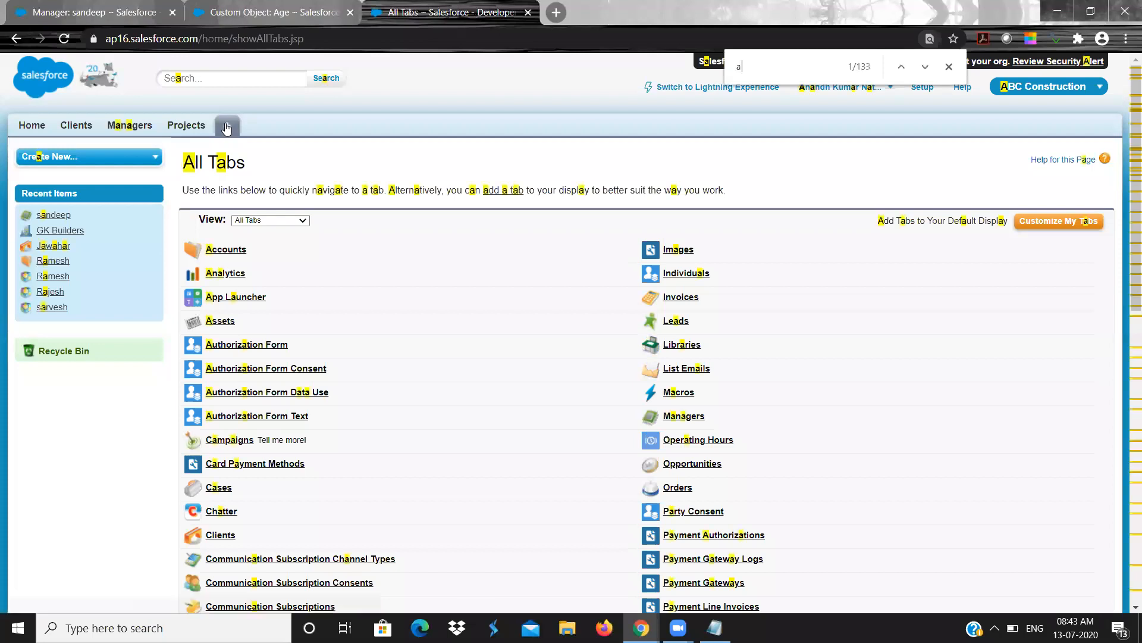
key(Return)
key(Return)
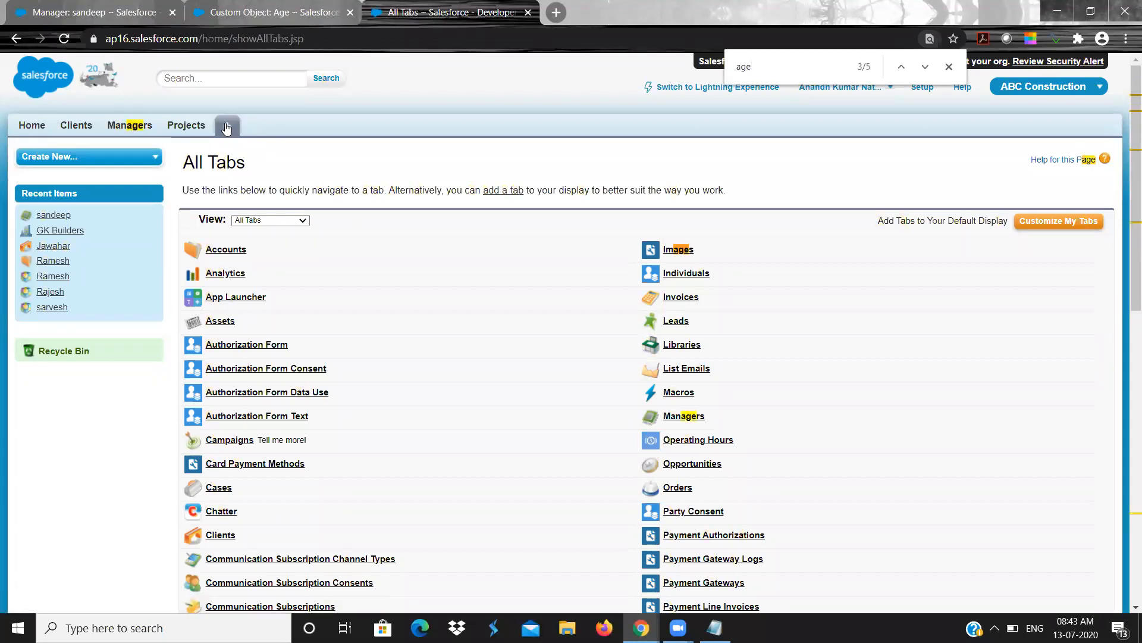
key(Return)
key(Return)
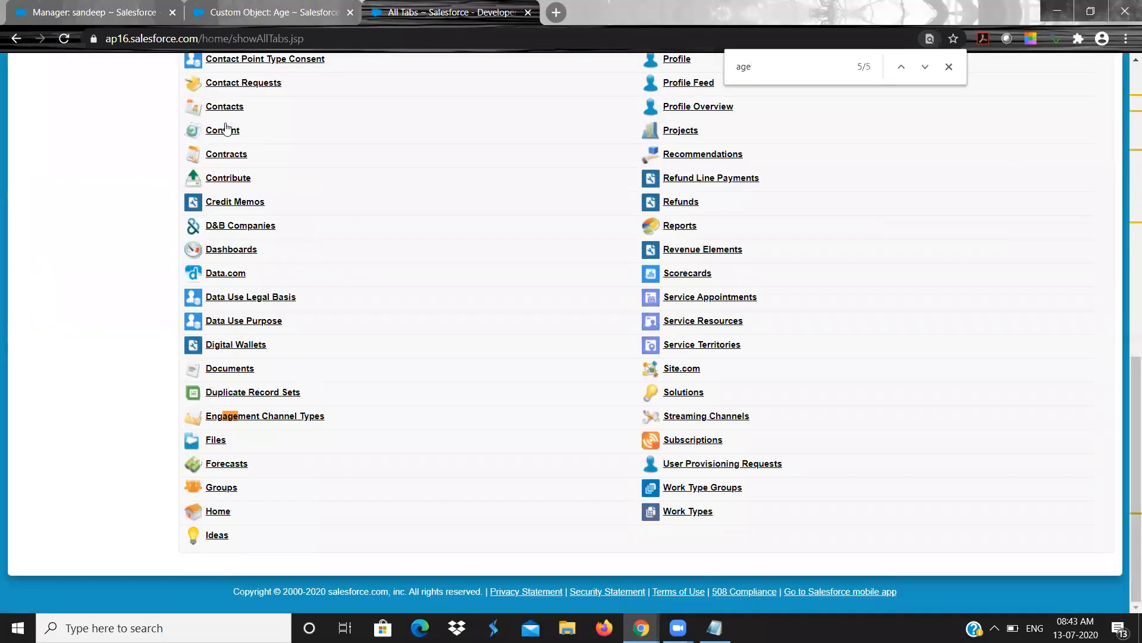
key(Return)
key(Return)
key(Return)
key(Return)
key(Return)
key(Return)
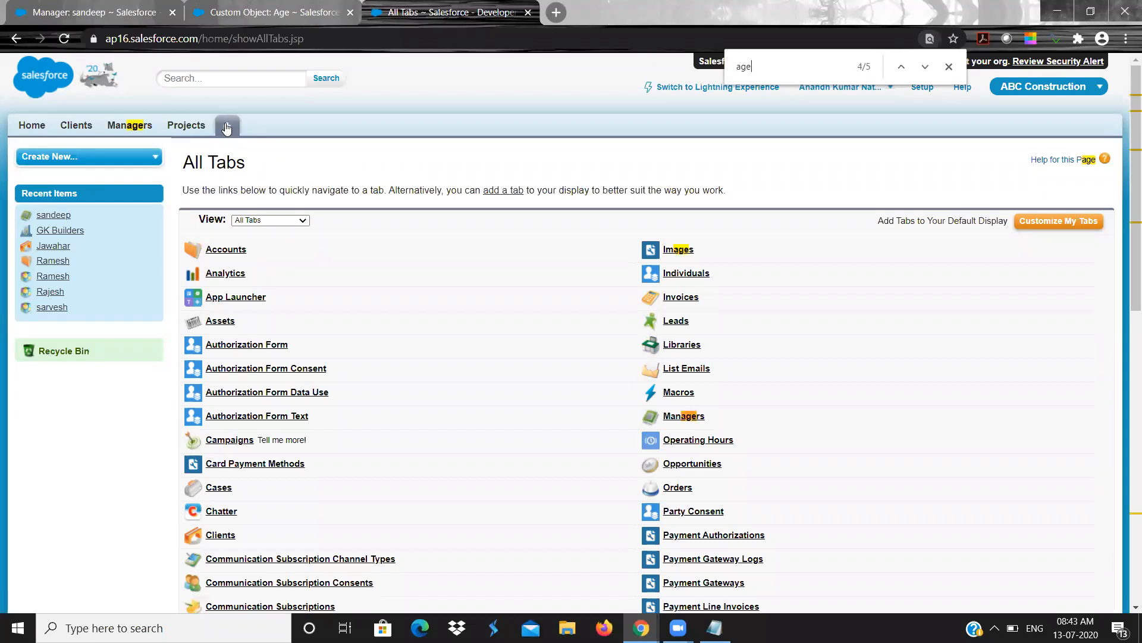
key(Return)
click(26, 38)
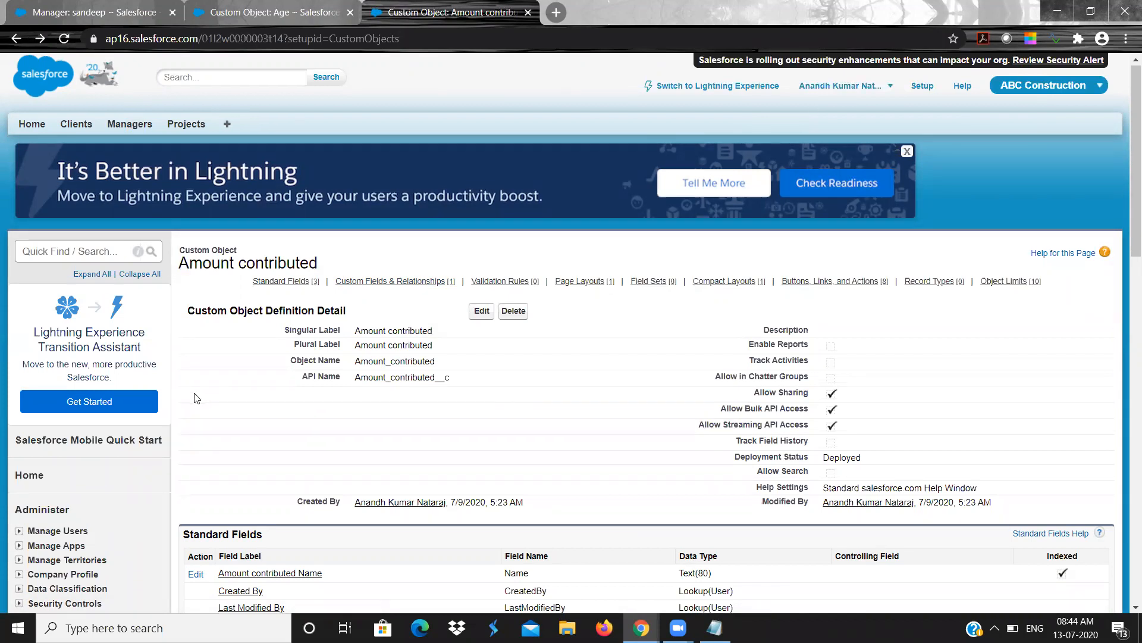
- Start a new custom object labelled 'Product delivery' with plural label 'Products deliveryies'
scroll(197, 398, down, 5)
scroll(197, 398, down, 2)
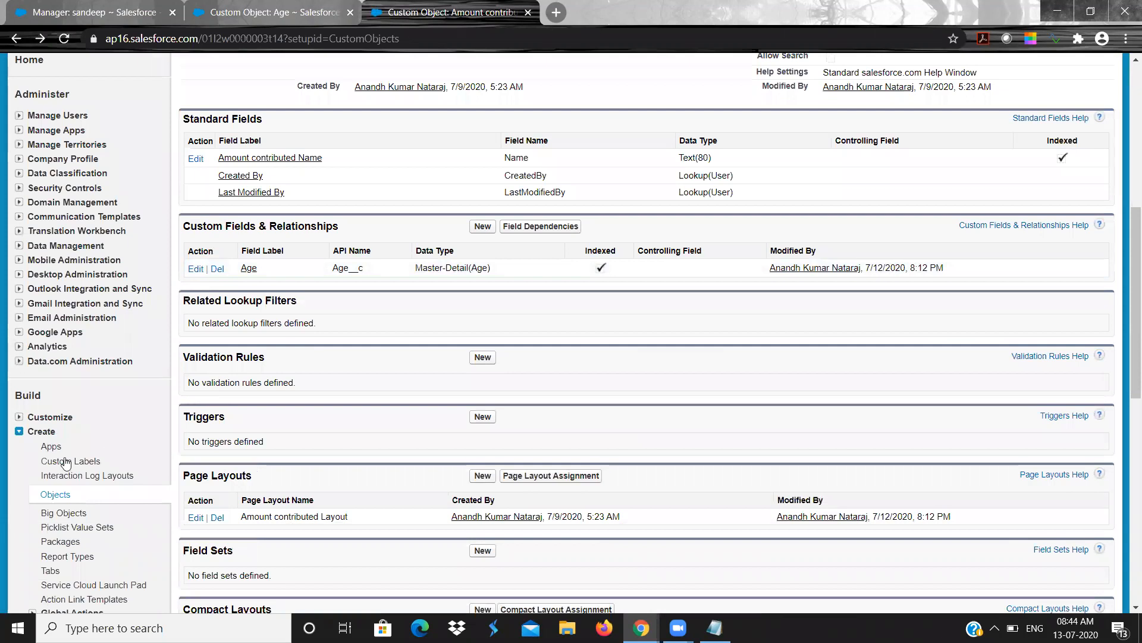
click(52, 495)
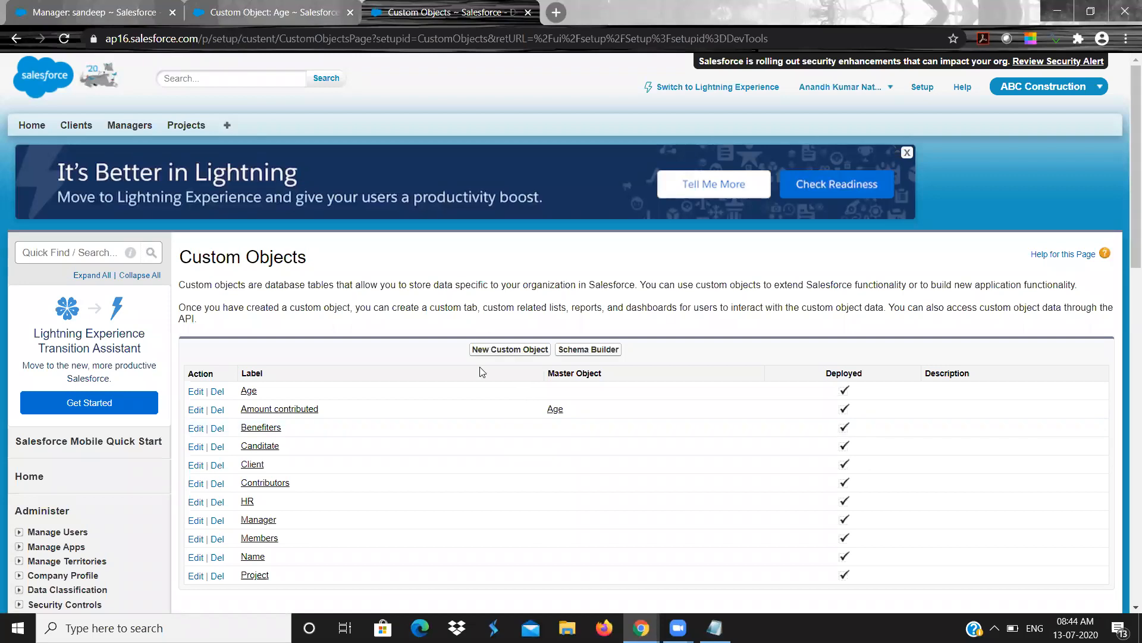
click(492, 353)
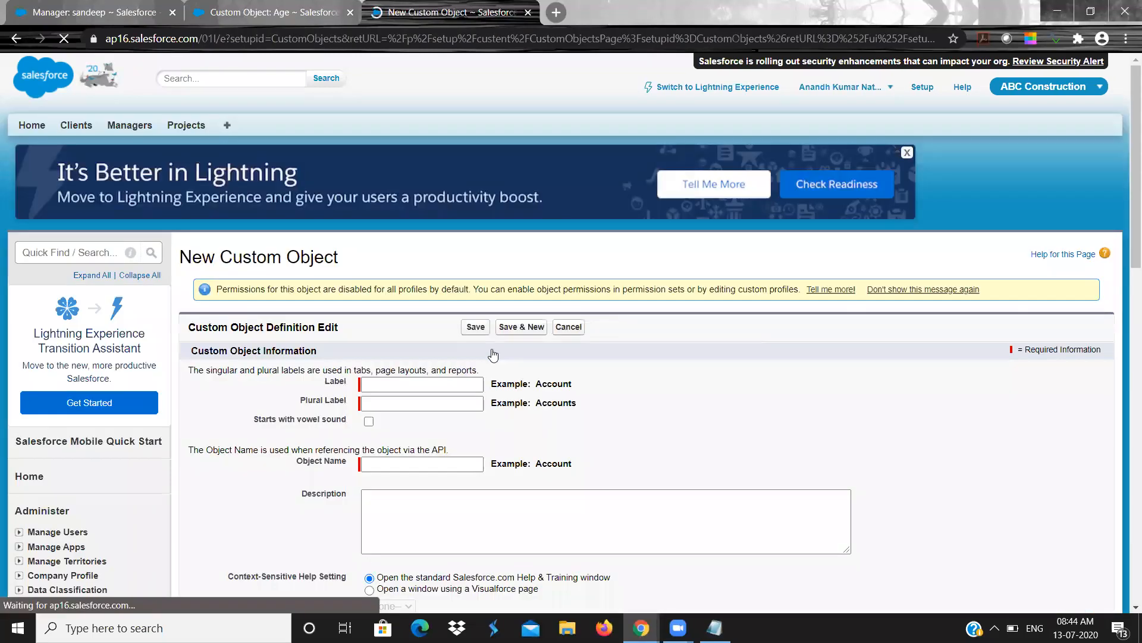
click(389, 385)
text(P)
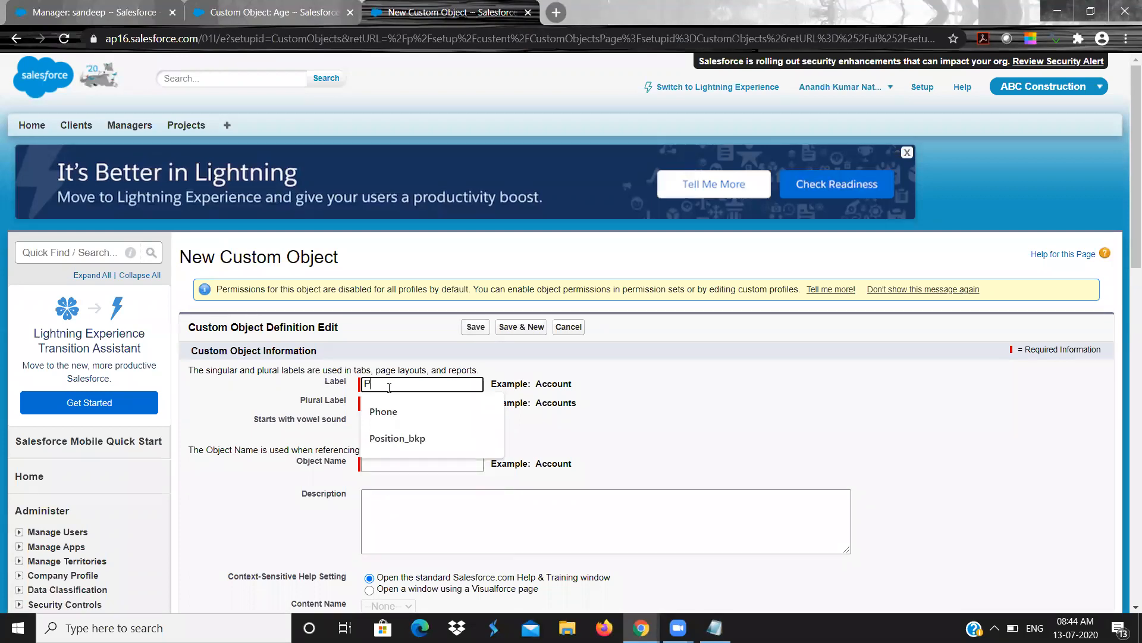
text(roduct delivery)
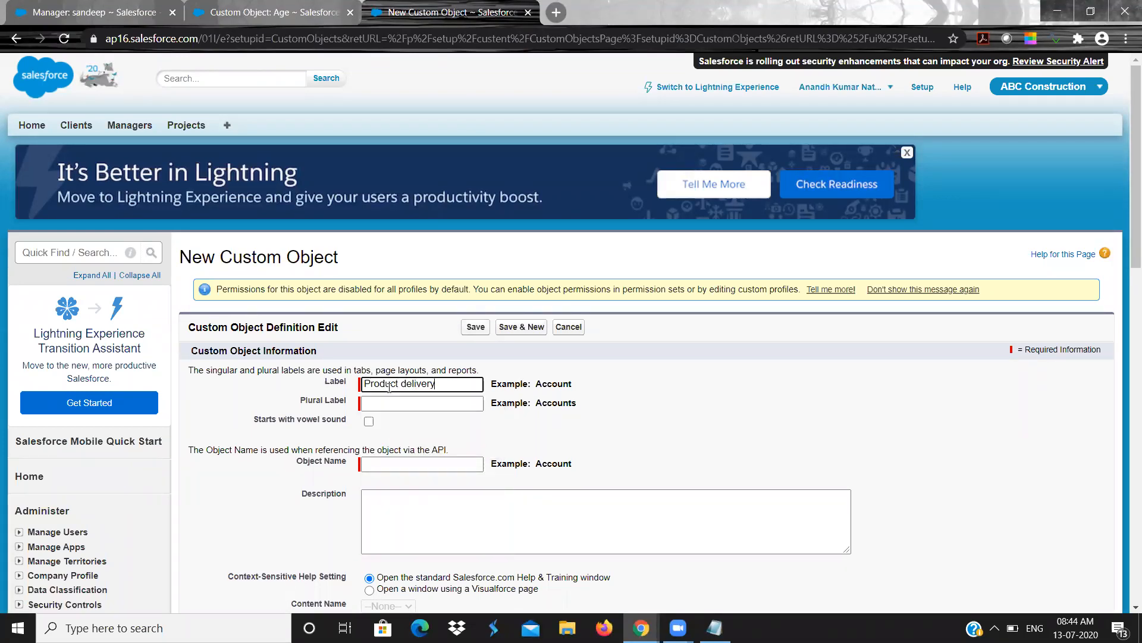
key(Tab)
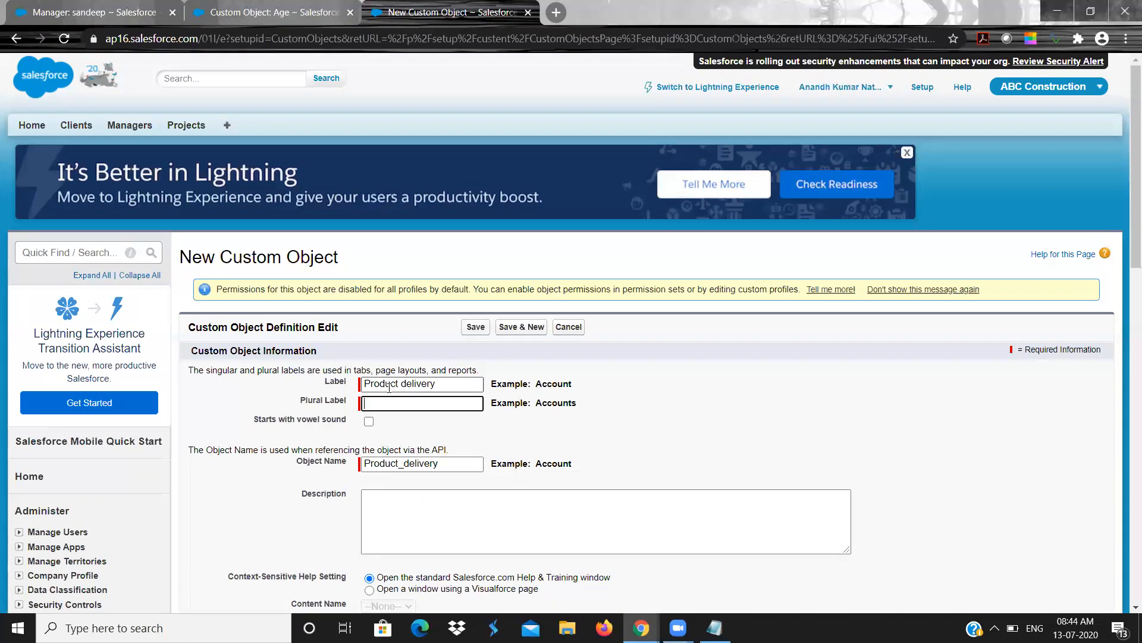
text(Products deliveryies)
- Make the record name an Auto Number with display format Prod-00001, starting at 1
click(711, 396)
scroll(711, 395, down, 1)
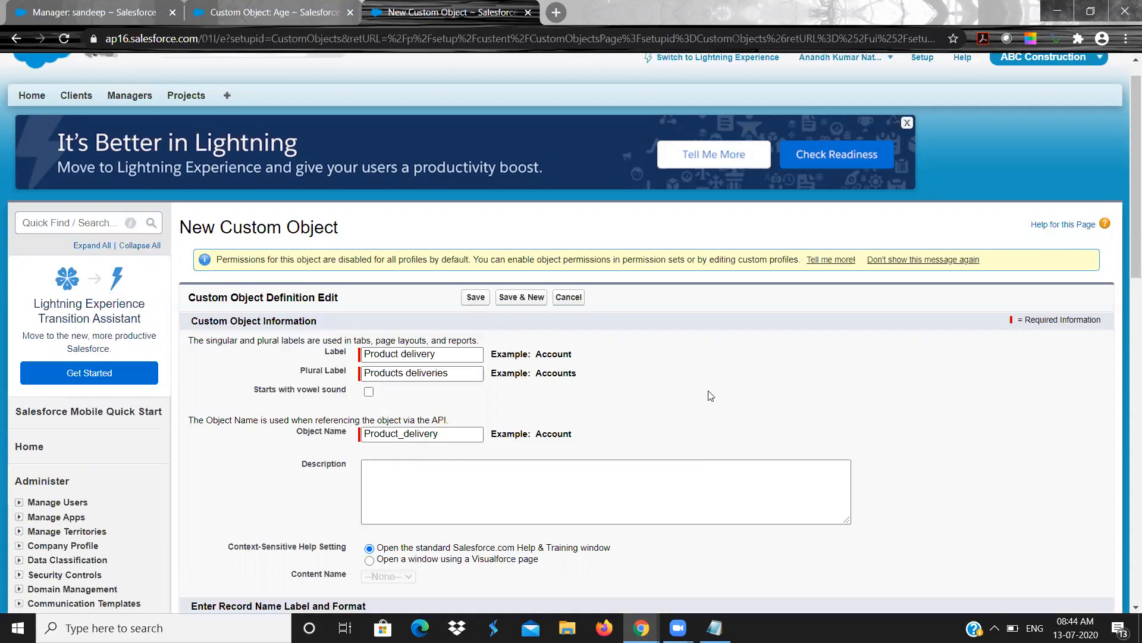
scroll(708, 396, down, 5)
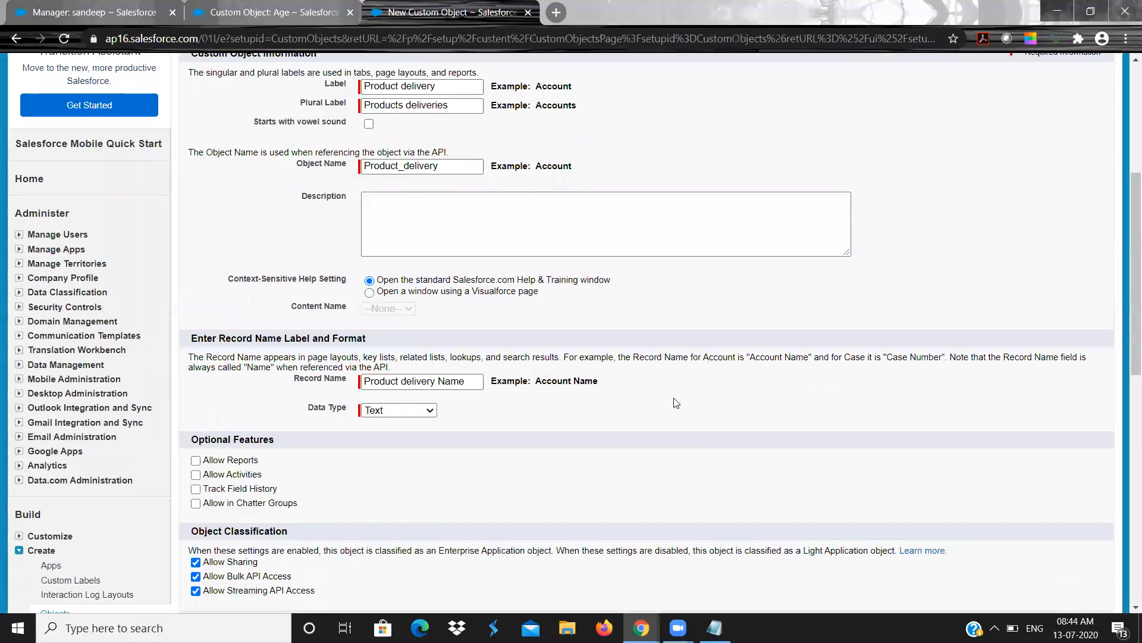
click(430, 413)
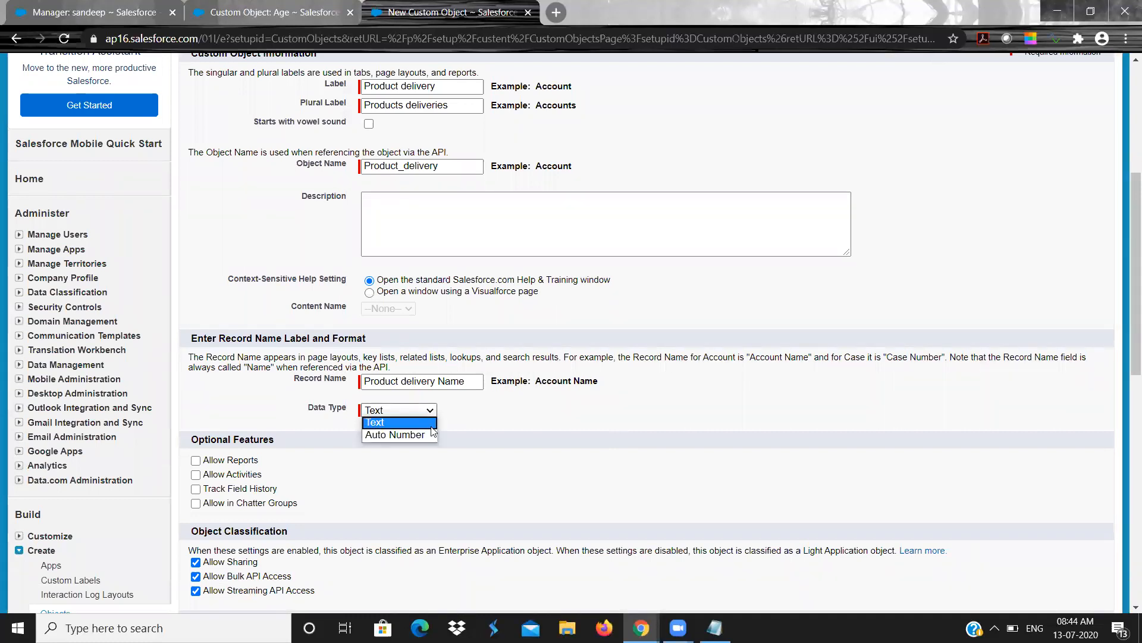
click(430, 434)
click(429, 431)
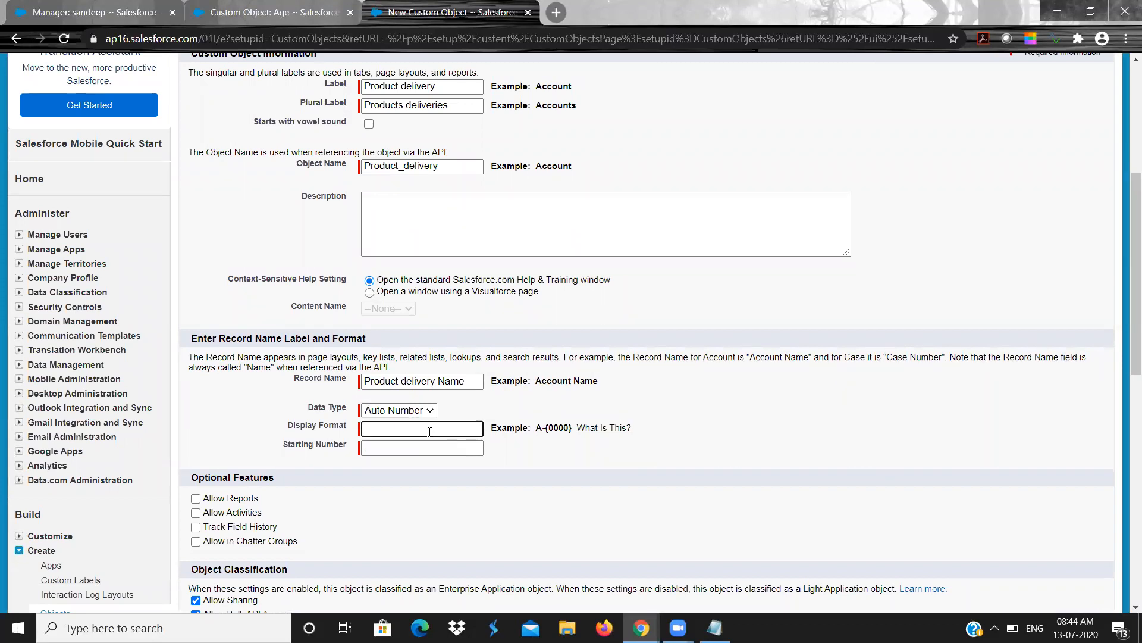
text(Prod-)
text(00)
text(00)
text(1)
click(383, 446)
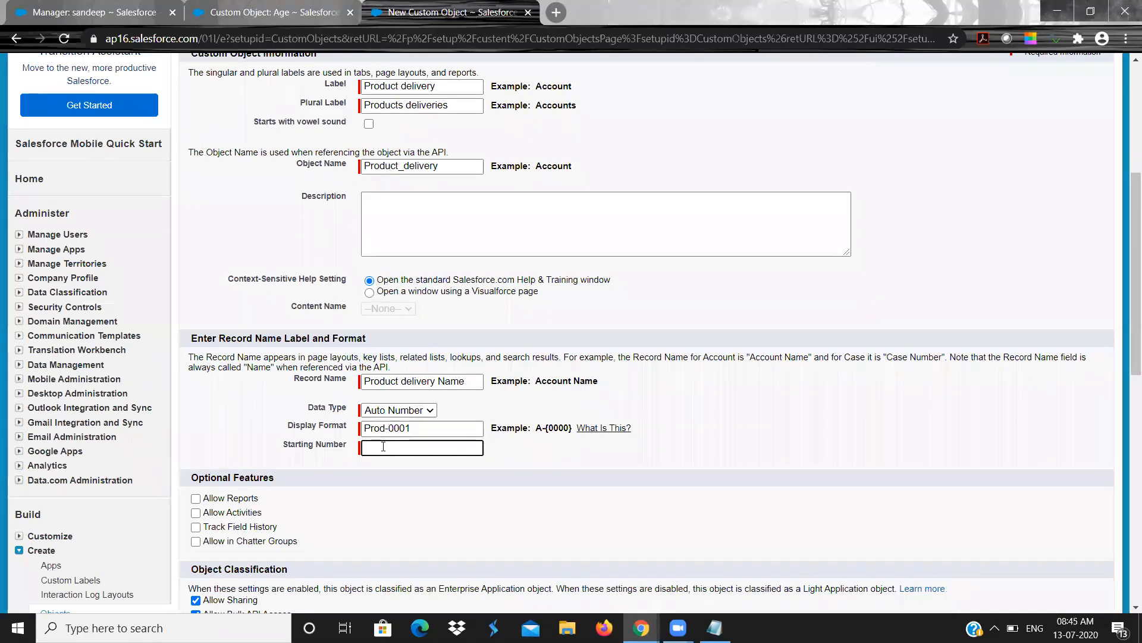
text(1)
click(342, 515)
- Tick Add Notes and Attachments and Launch New Custom Tab Wizard, then save the object
scroll(343, 515, down, 5)
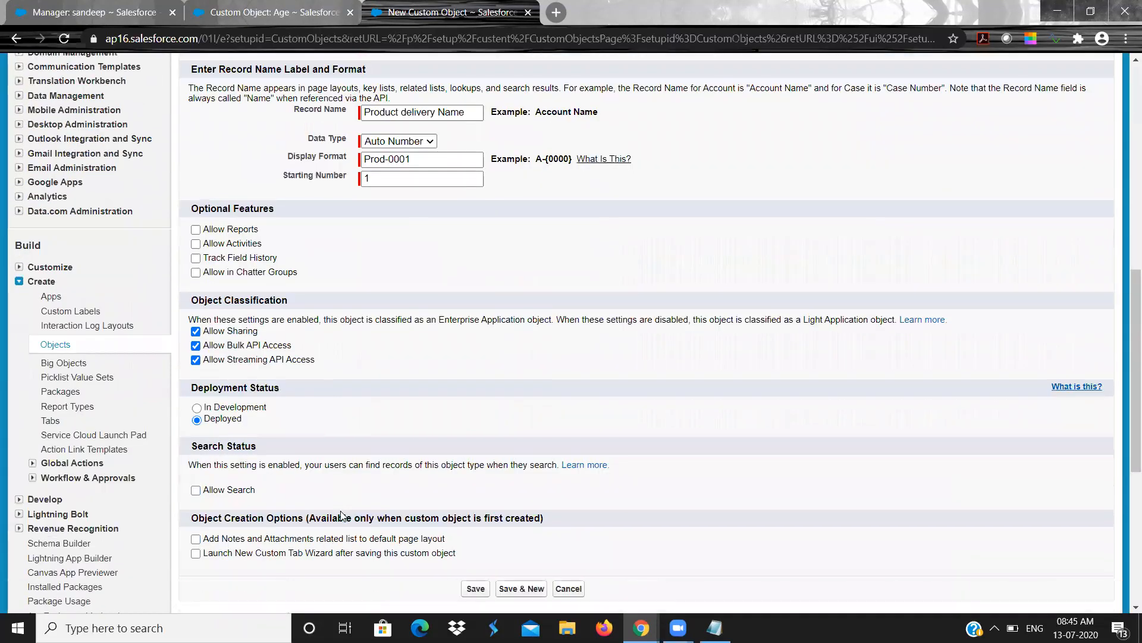
scroll(343, 515, down, 1)
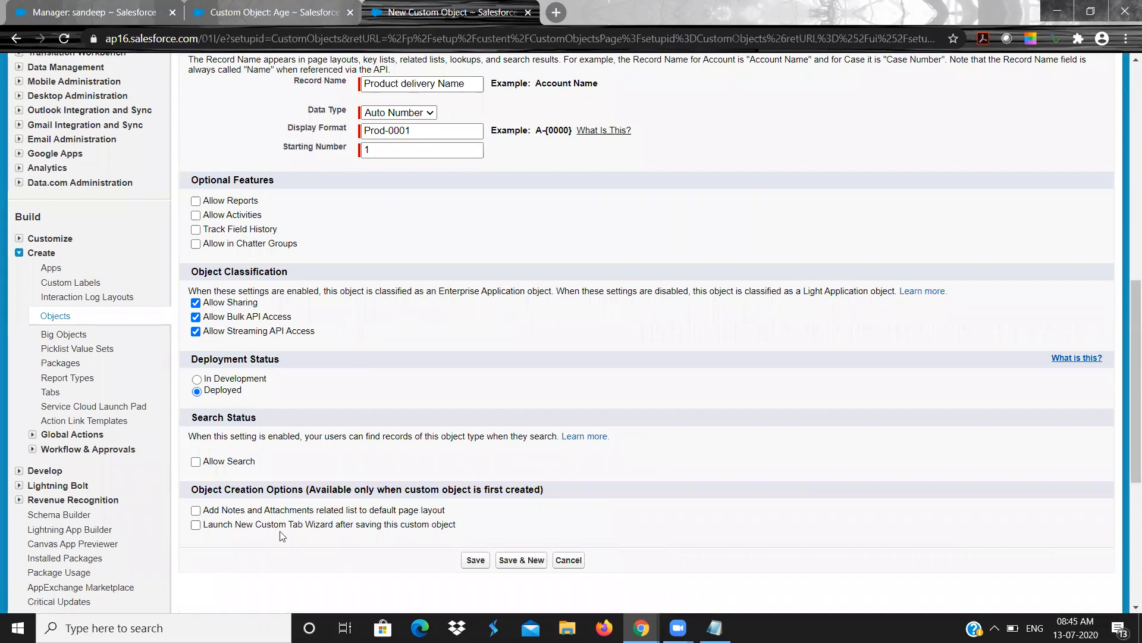
click(196, 511)
click(197, 525)
key(Return)
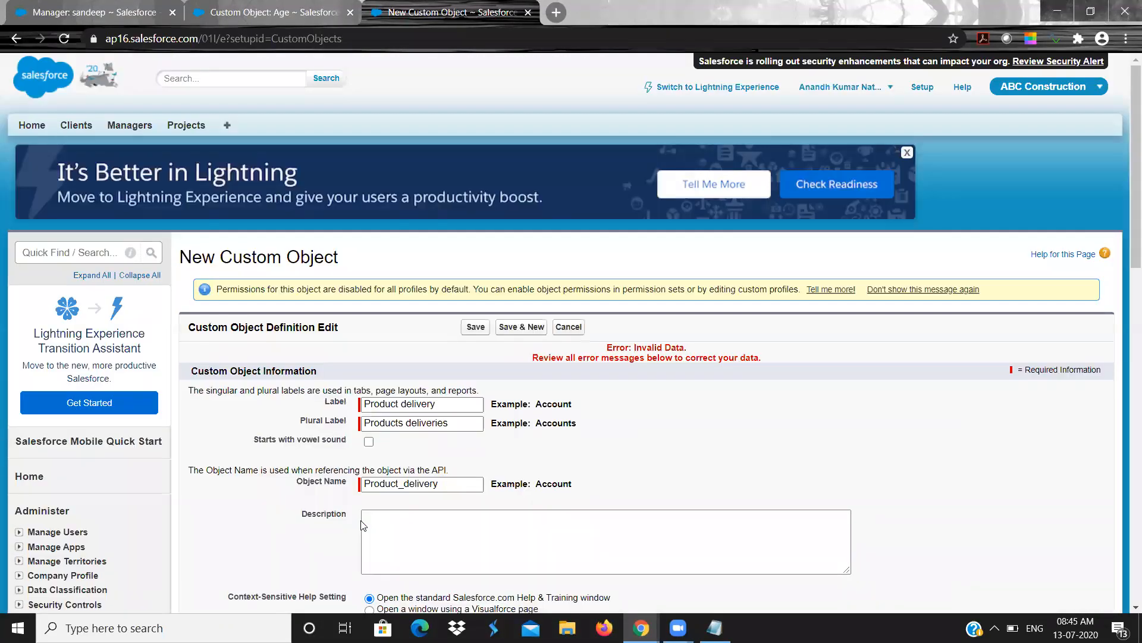
- Change the display format's trailing 1 to 0 and try saving again
scroll(363, 526, down, 4)
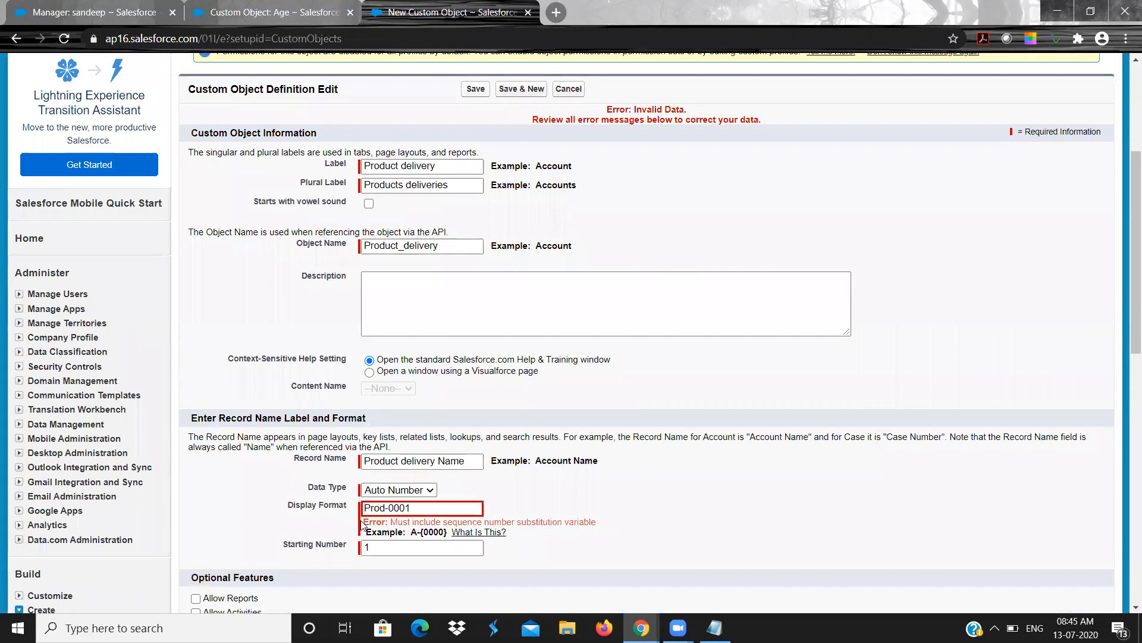
click(413, 507)
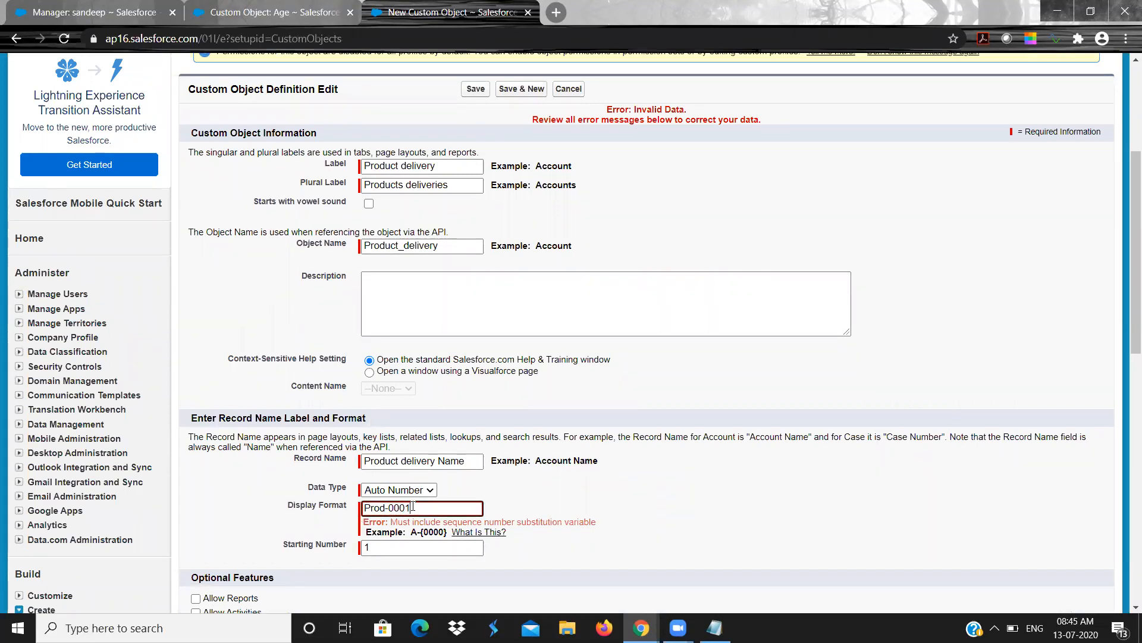
key(BackSpace)
text(0)
scroll(601, 517, down, 3)
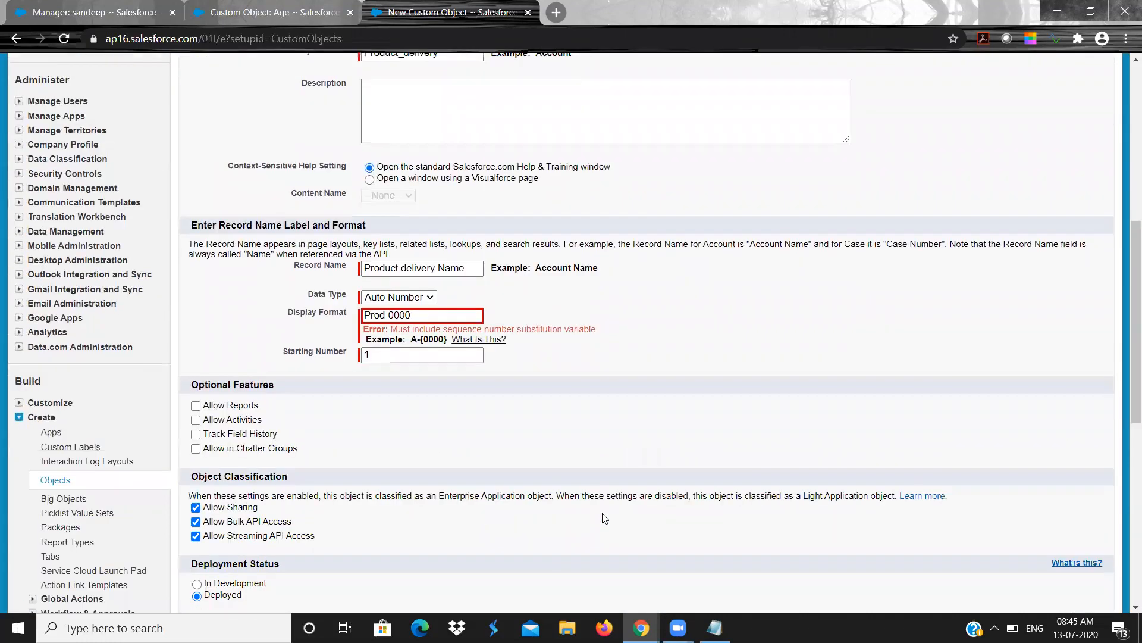
scroll(604, 518, down, 2)
scroll(604, 518, down, 2)
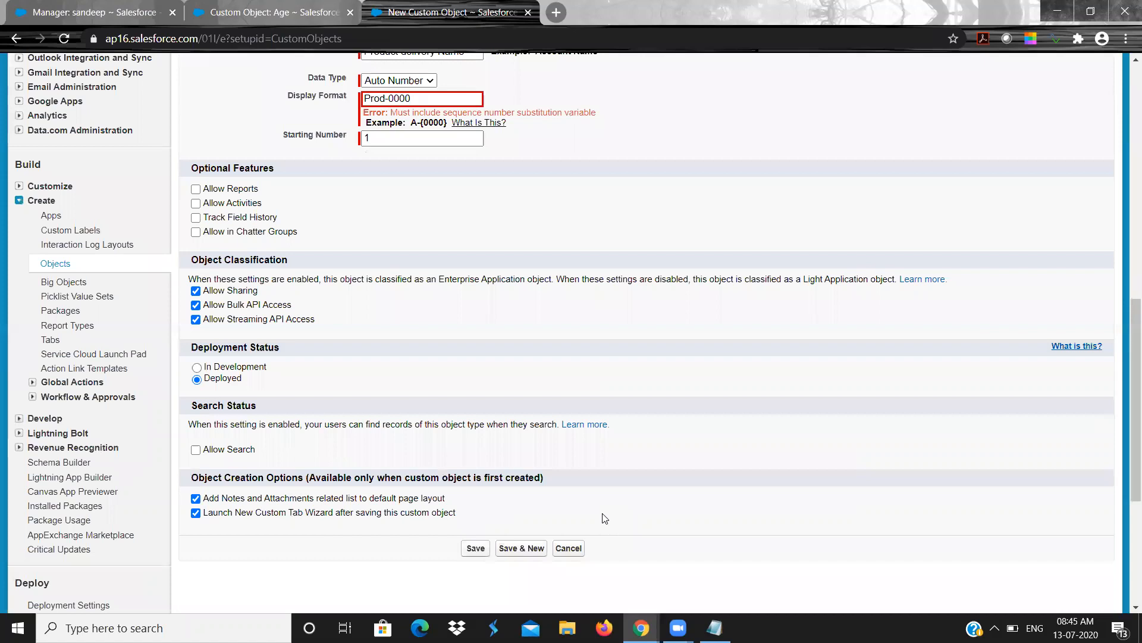
key(Return)
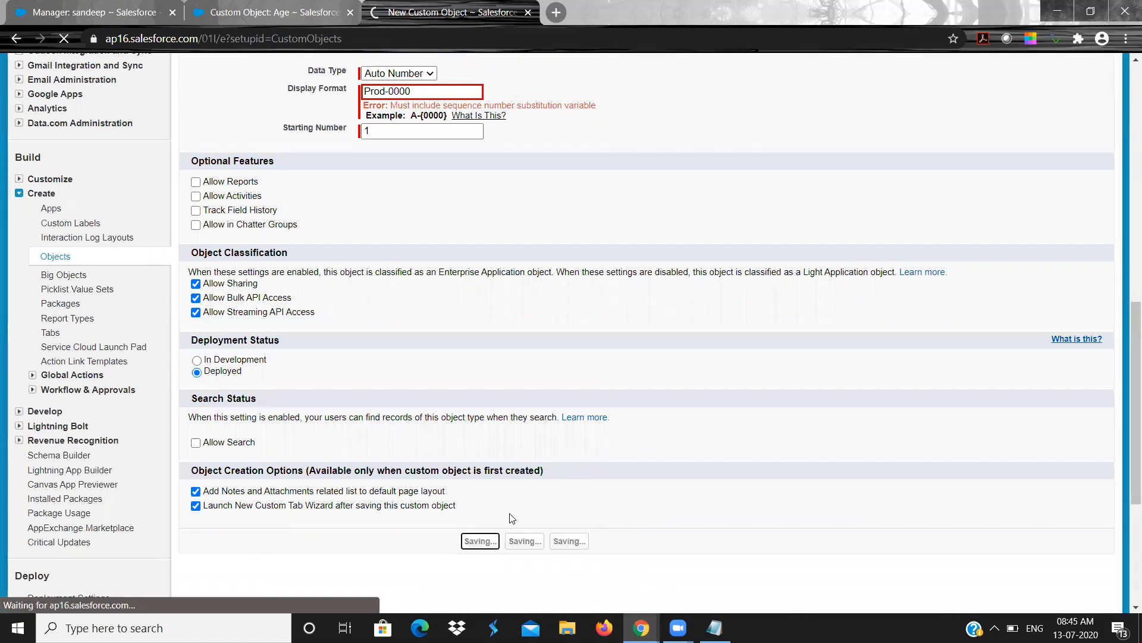
- Correct the display format to Prod-{0000} and save the Product delivery object
scroll(511, 517, down, 5)
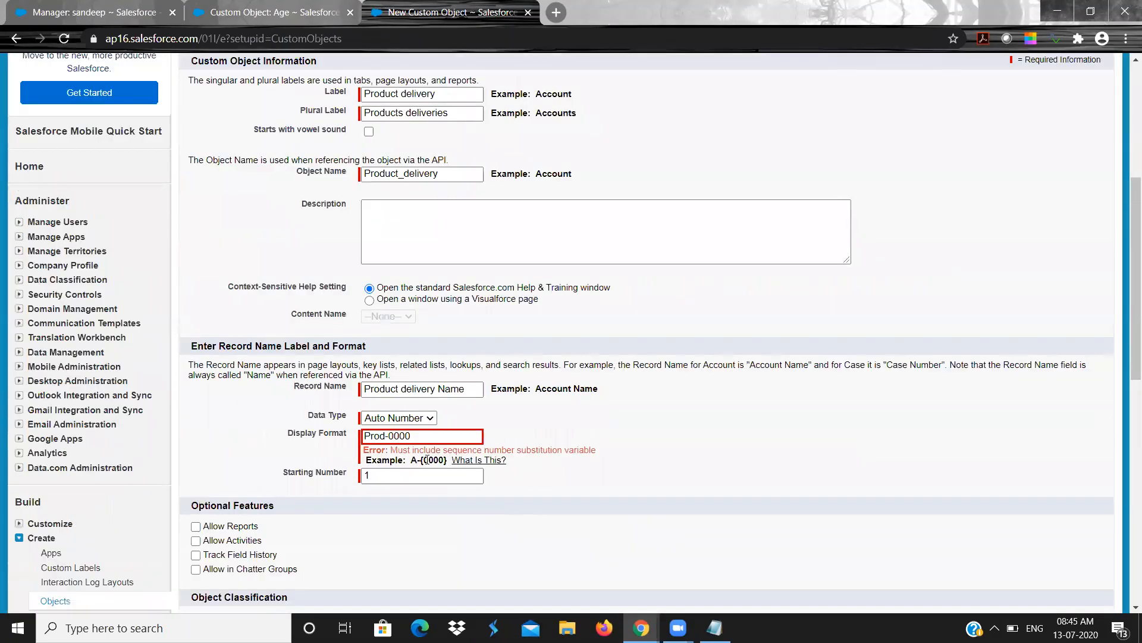
click(390, 419)
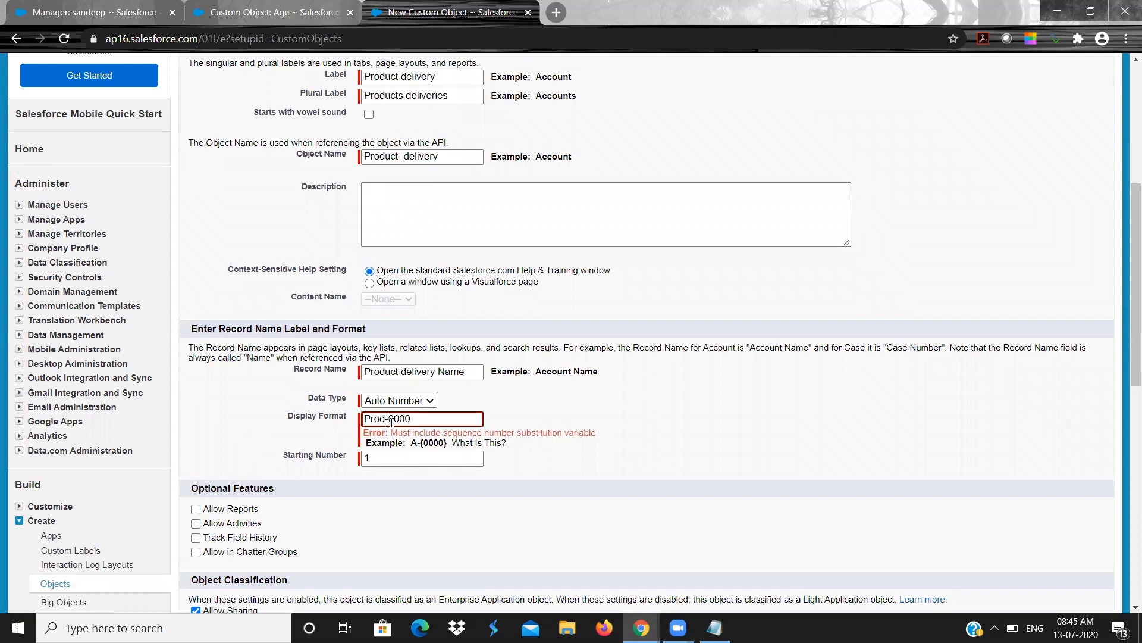
text({)
click(398, 520)
scroll(398, 519, down, 5)
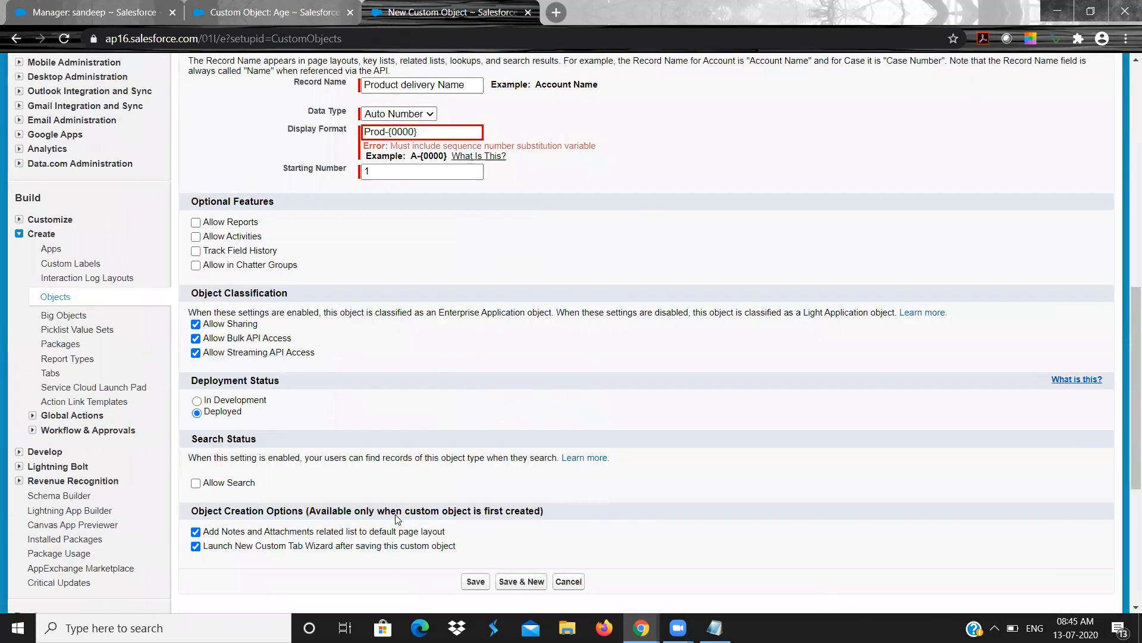
click(470, 540)
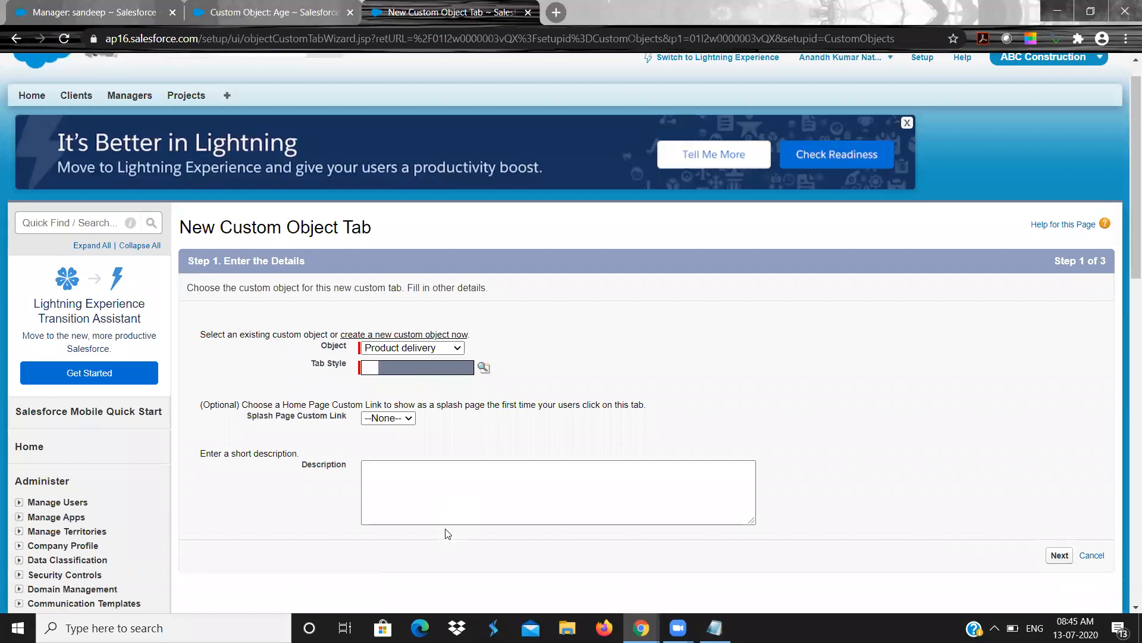
- Choose the Can tab style for the Product delivery tab
click(484, 367)
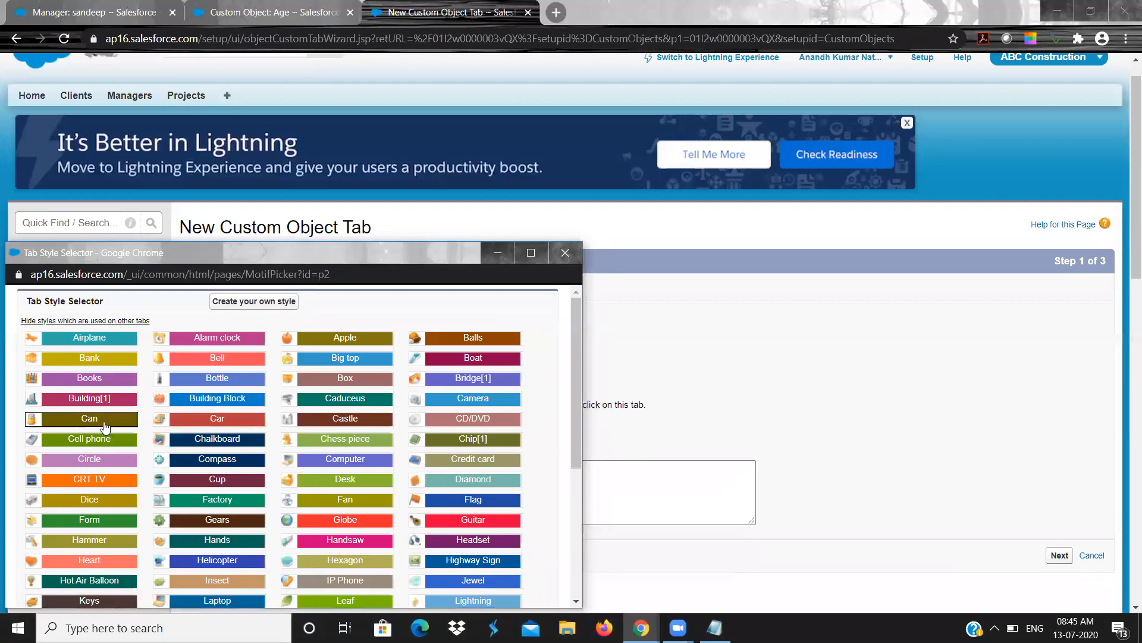
click(104, 424)
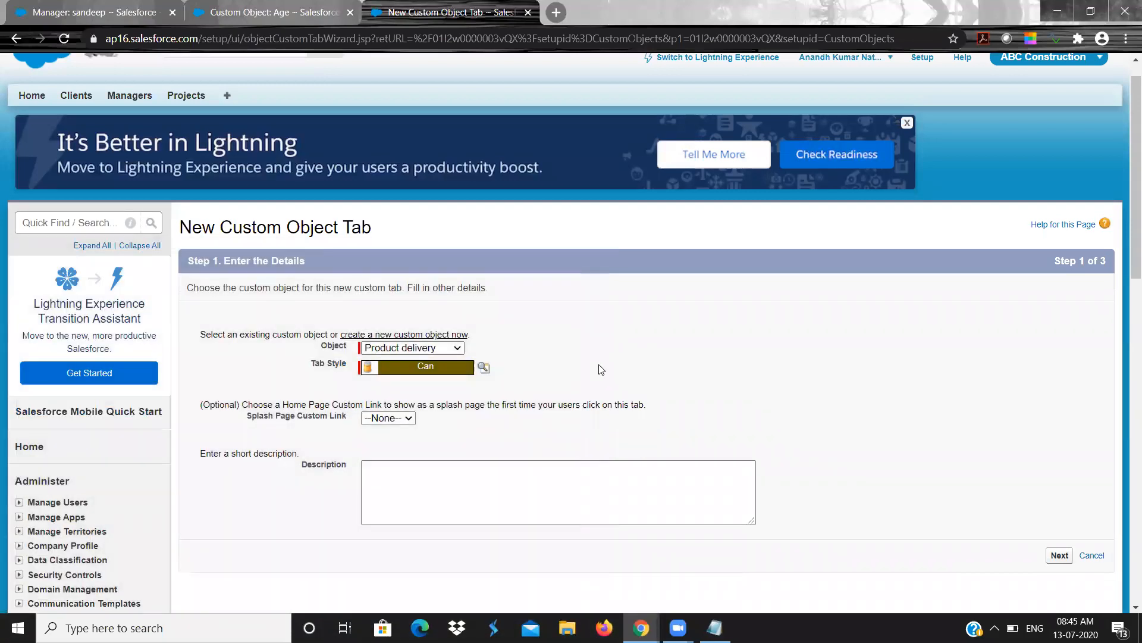
scroll(601, 369, down, 1)
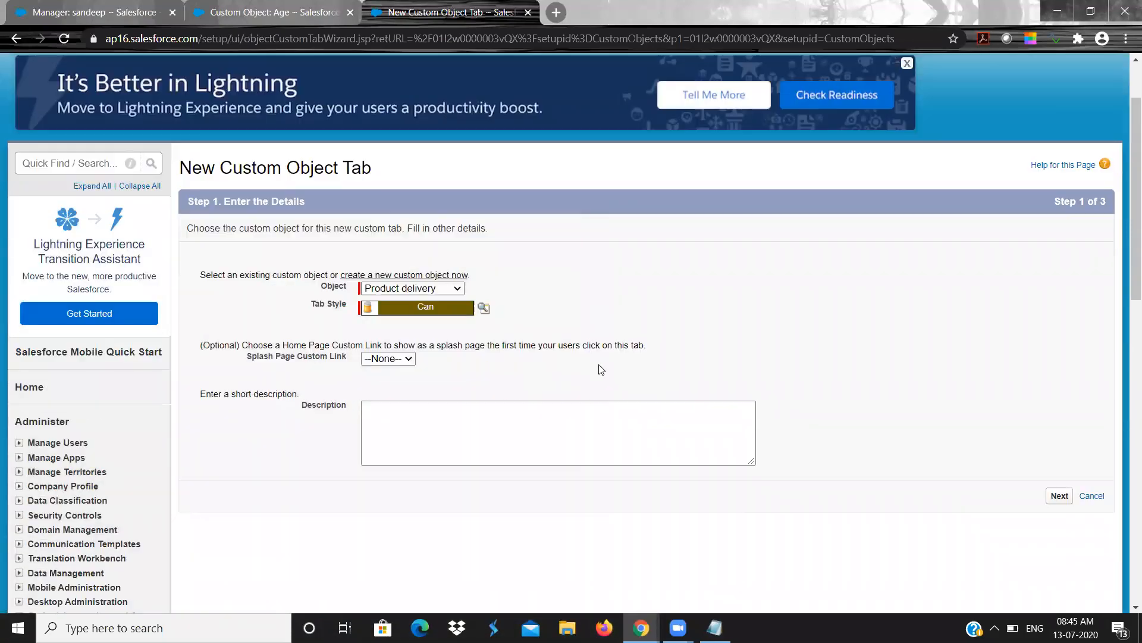
click(1059, 496)
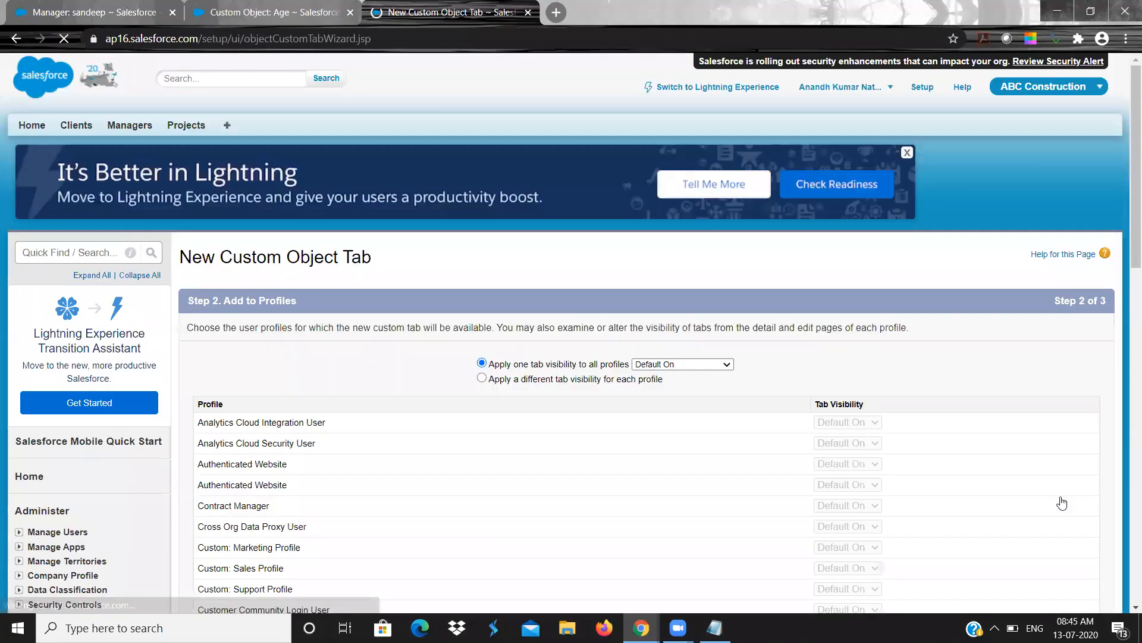
- Keep default profile visibility, exclude ABC Construction from the custom apps, and save the tab
scroll(958, 362, down, 1)
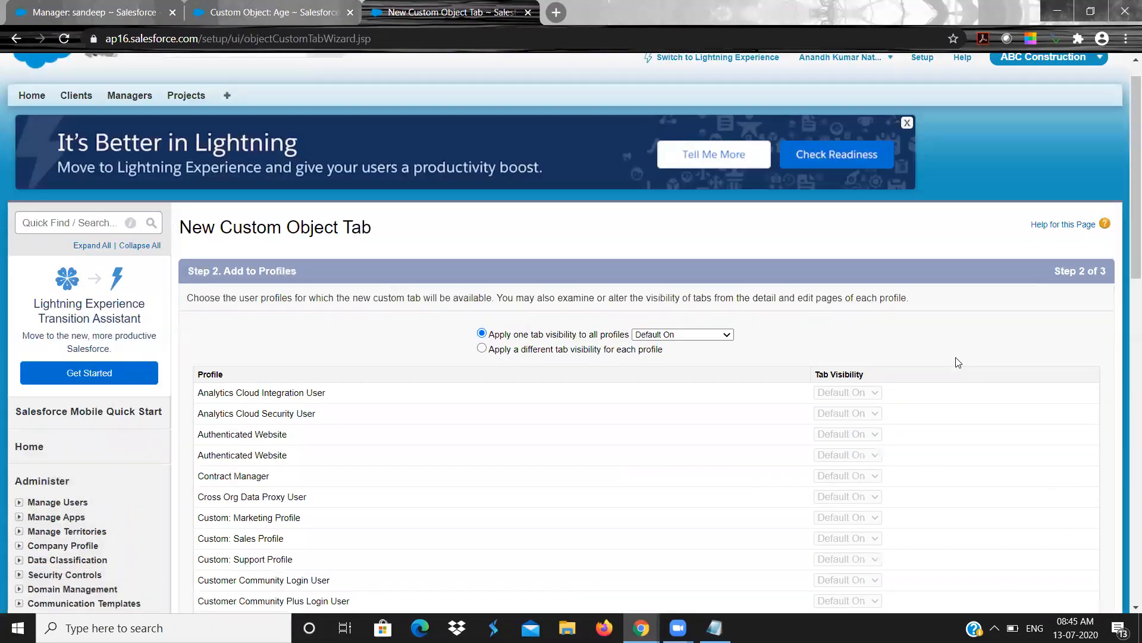
scroll(958, 361, down, 9)
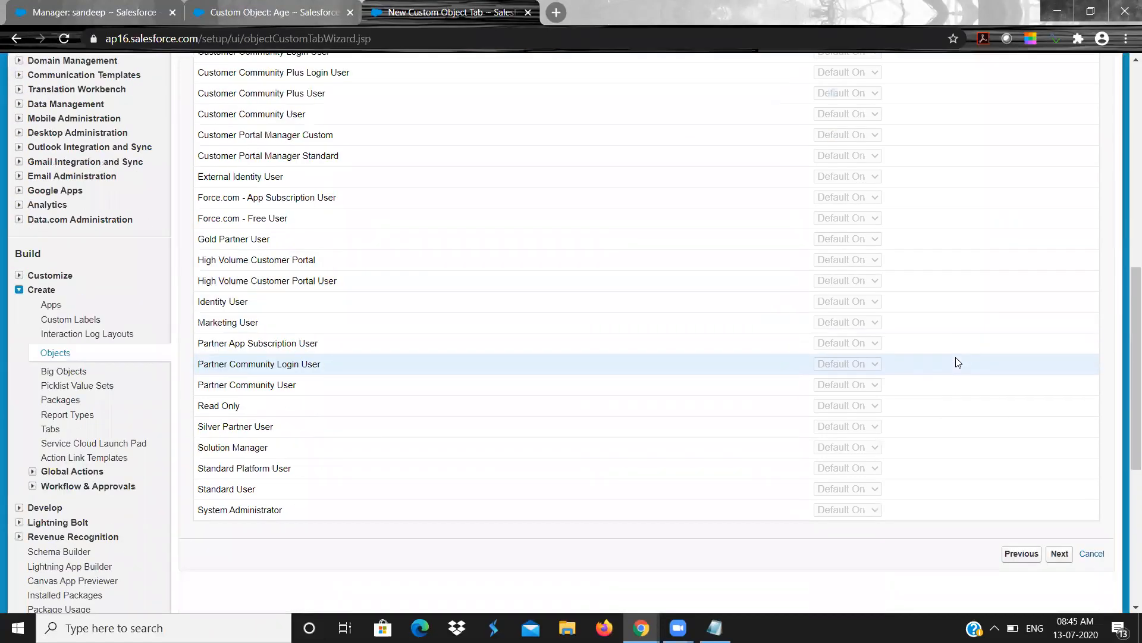
scroll(958, 361, down, 6)
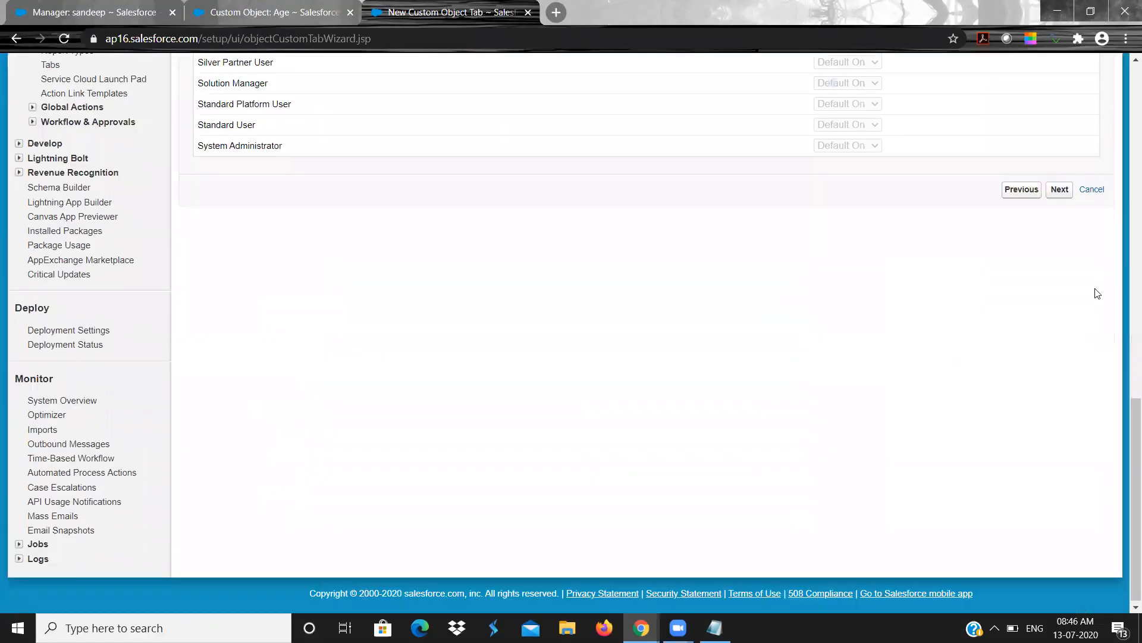
click(1059, 188)
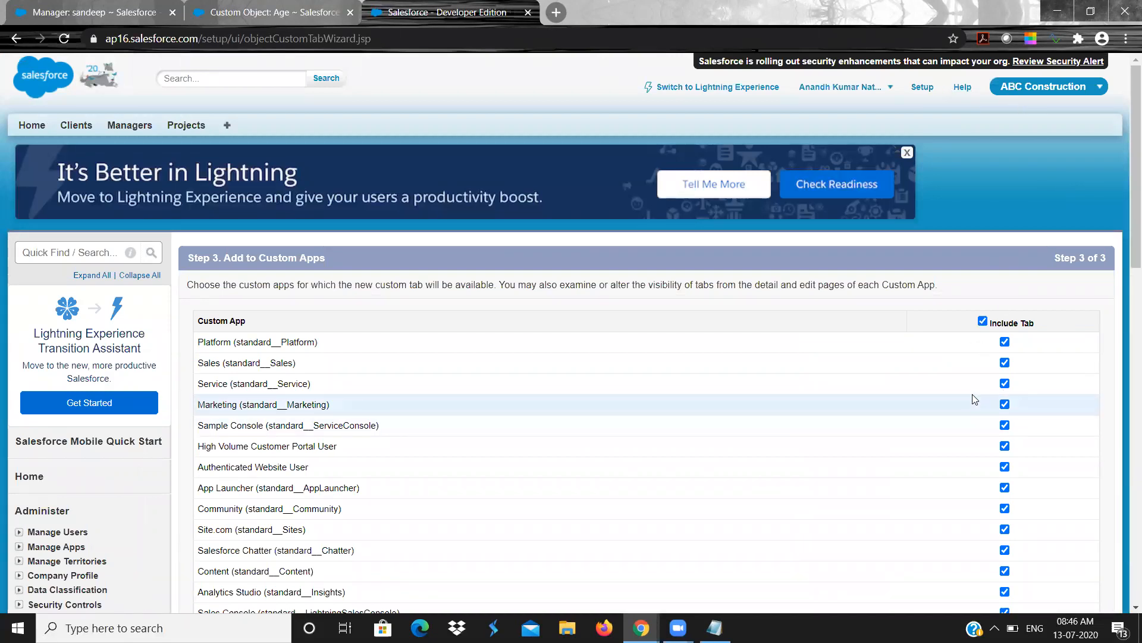
scroll(972, 394, down, 1)
scroll(1005, 189, down, 1)
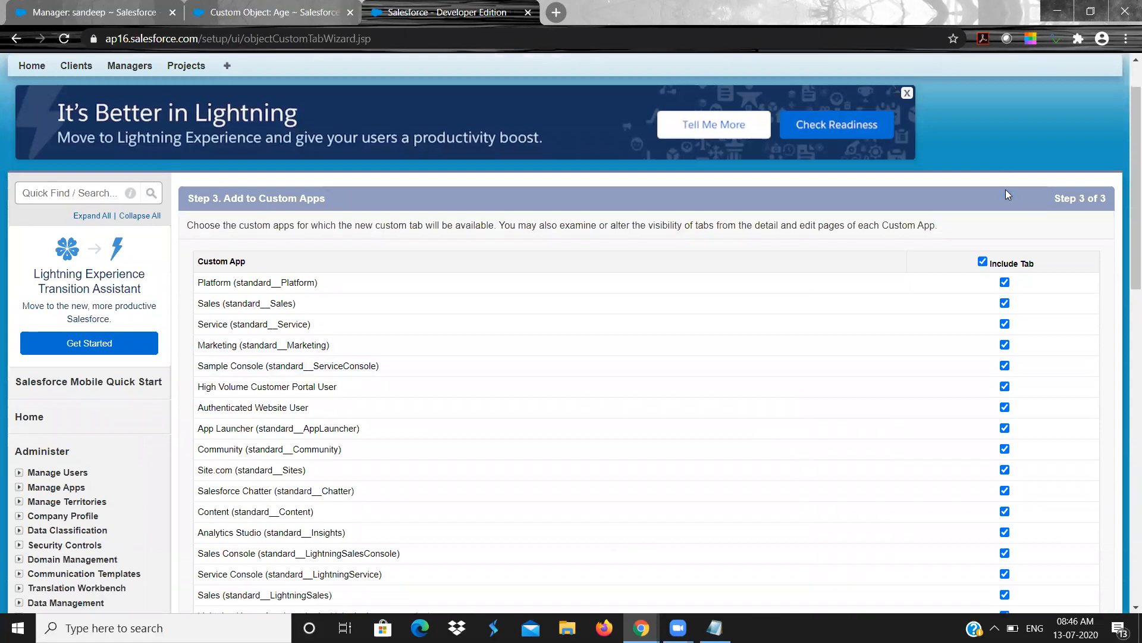
scroll(1005, 190, down, 4)
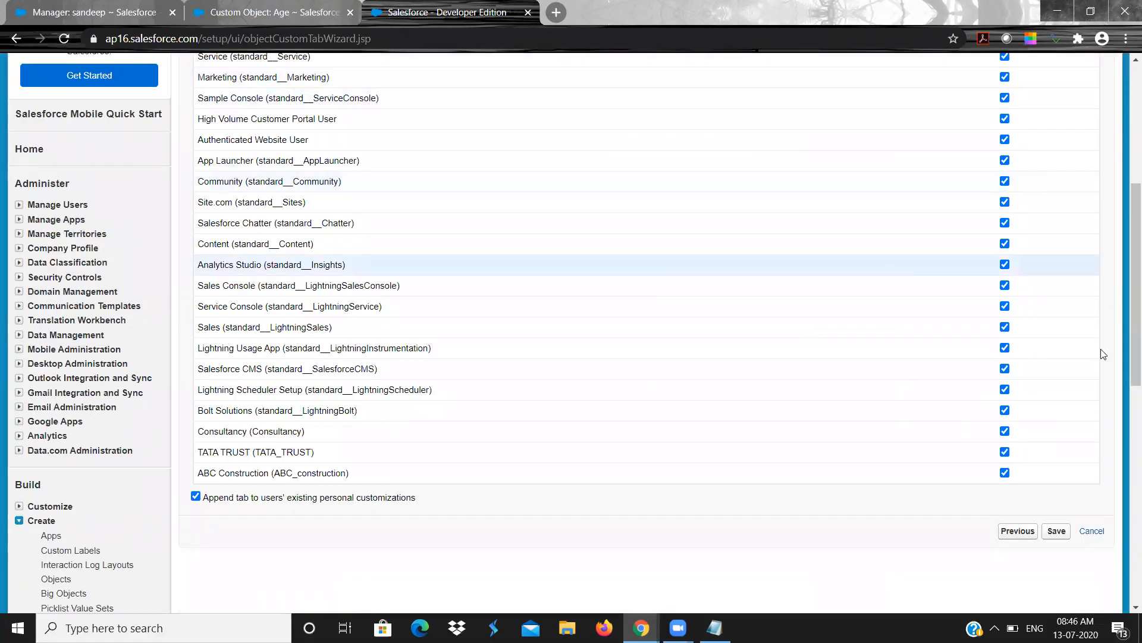
click(1004, 473)
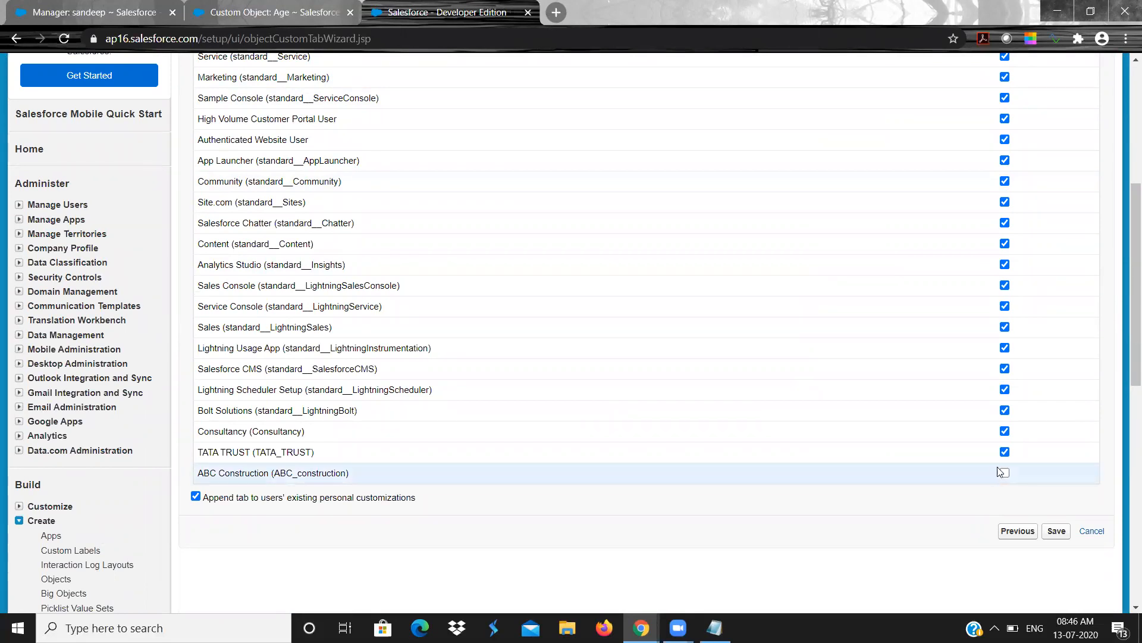
click(1057, 531)
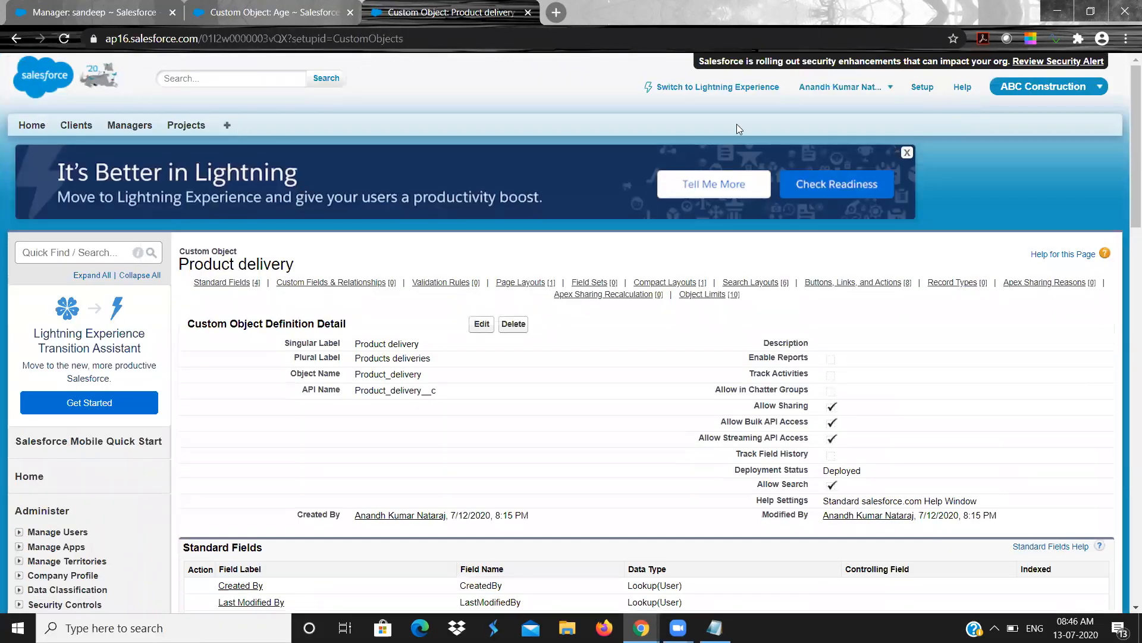
- Switch to the TATA TRUST app and show the empty Products deliveries home page
click(1041, 95)
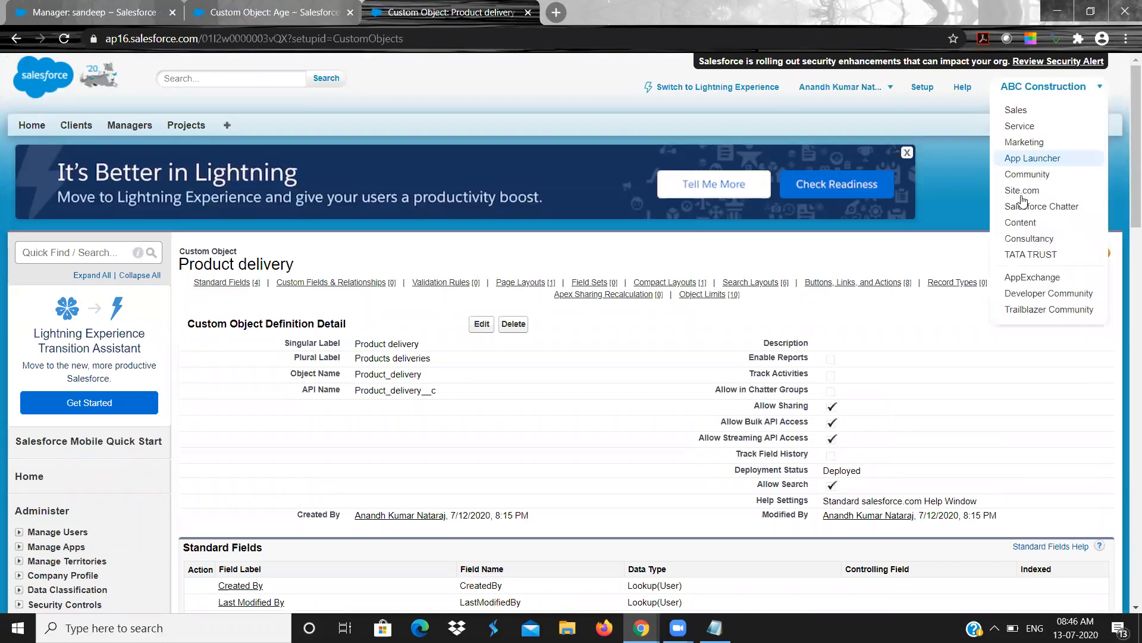
click(1030, 254)
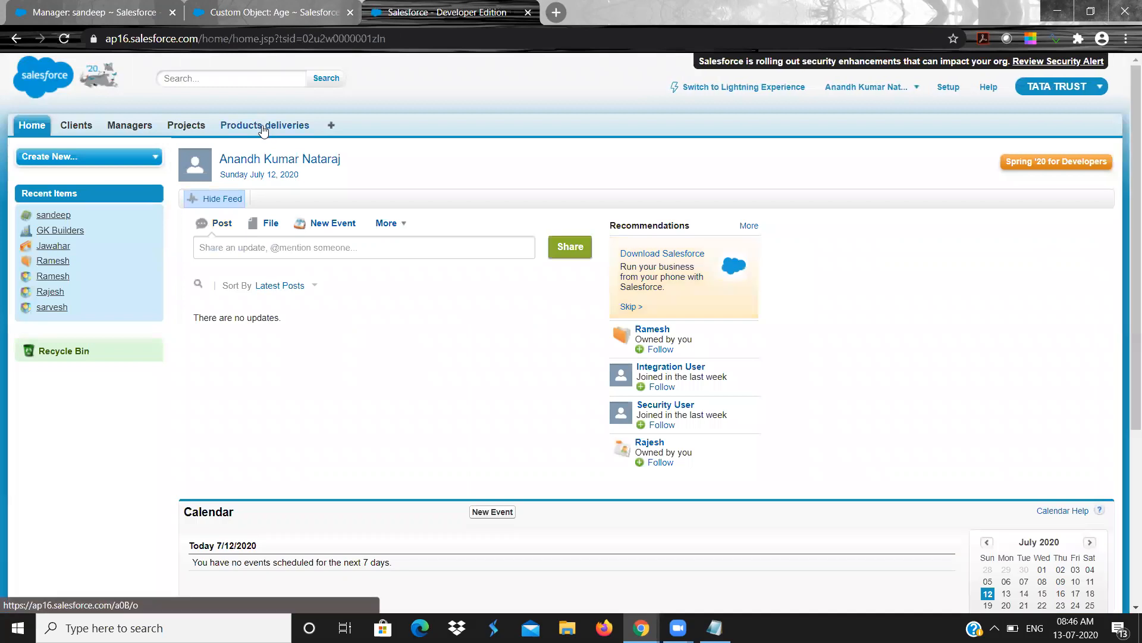
click(263, 126)
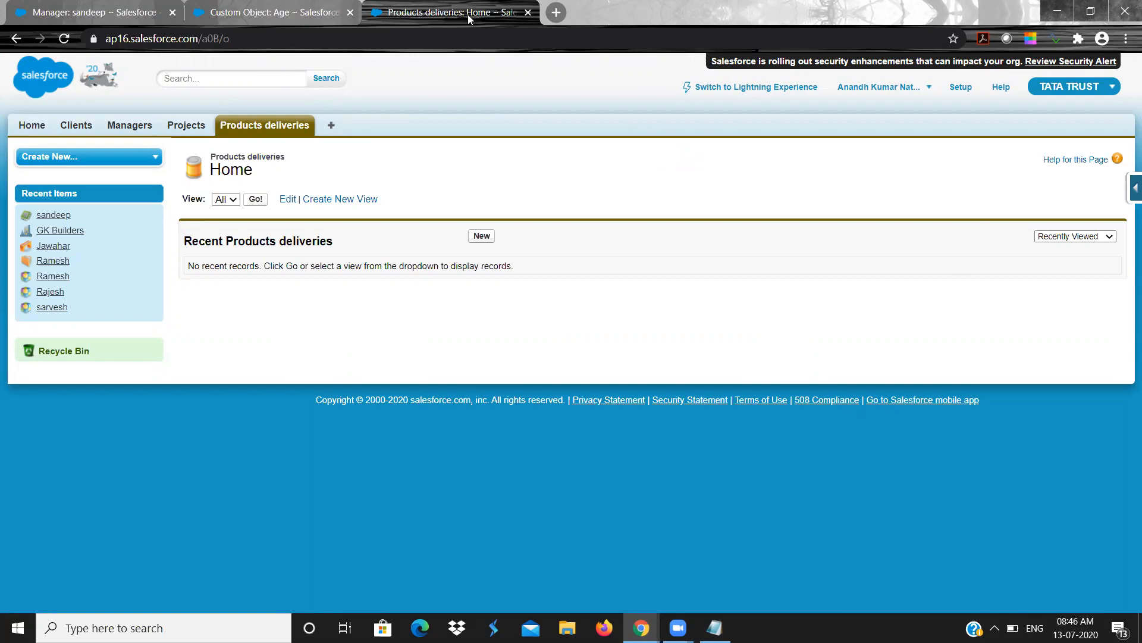
- From the Custom Objects list, open the Product delivery object's definition page
click(262, 5)
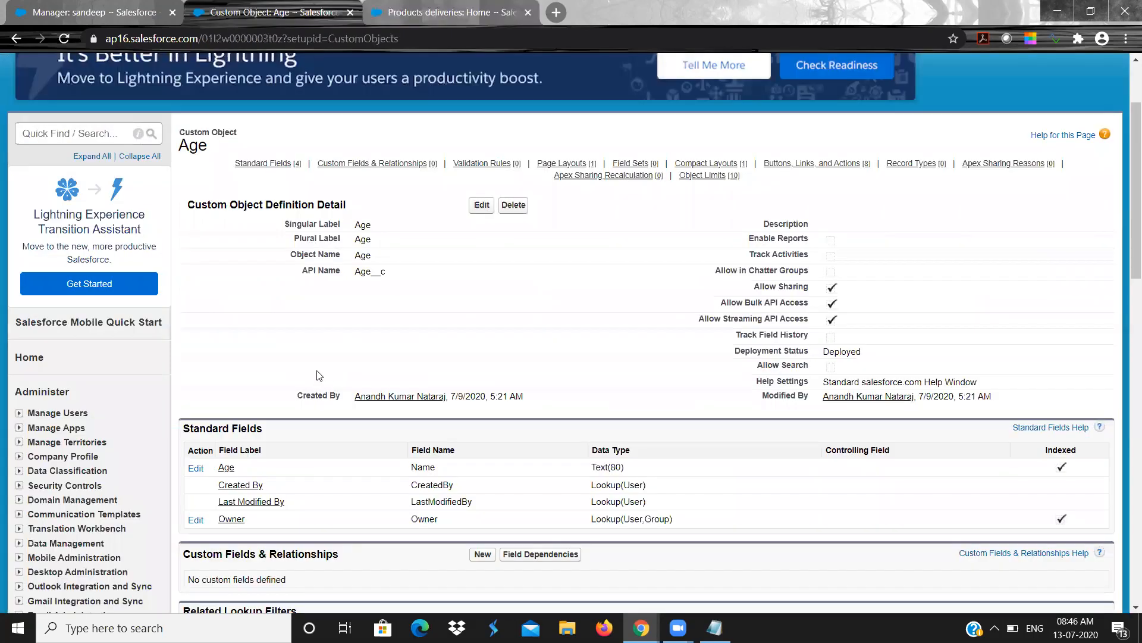
scroll(317, 375, down, 8)
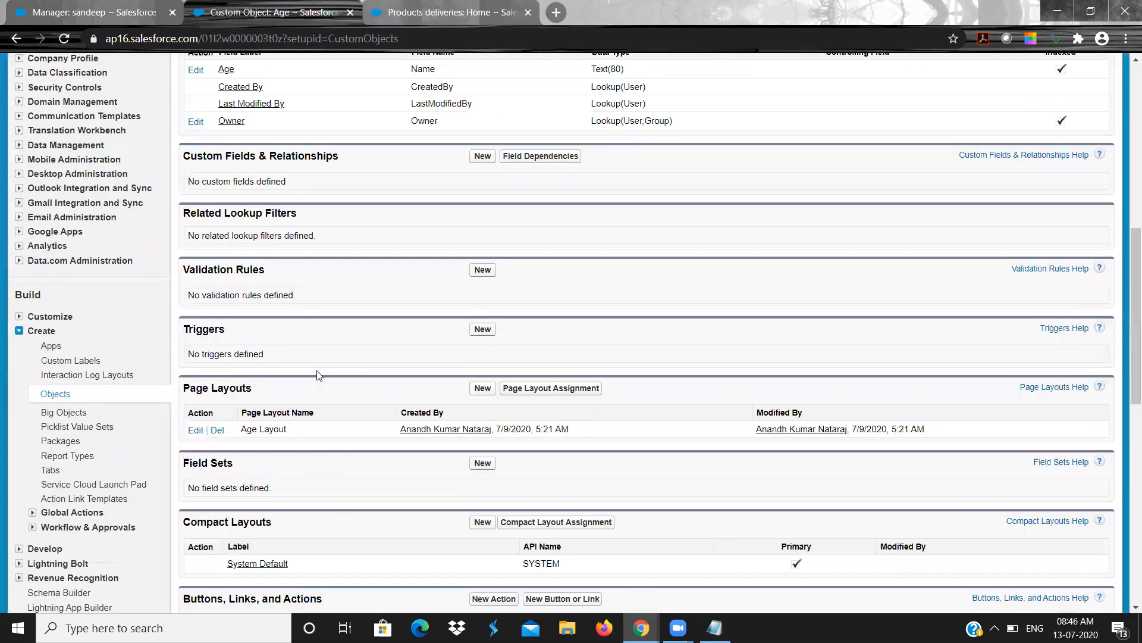
click(63, 288)
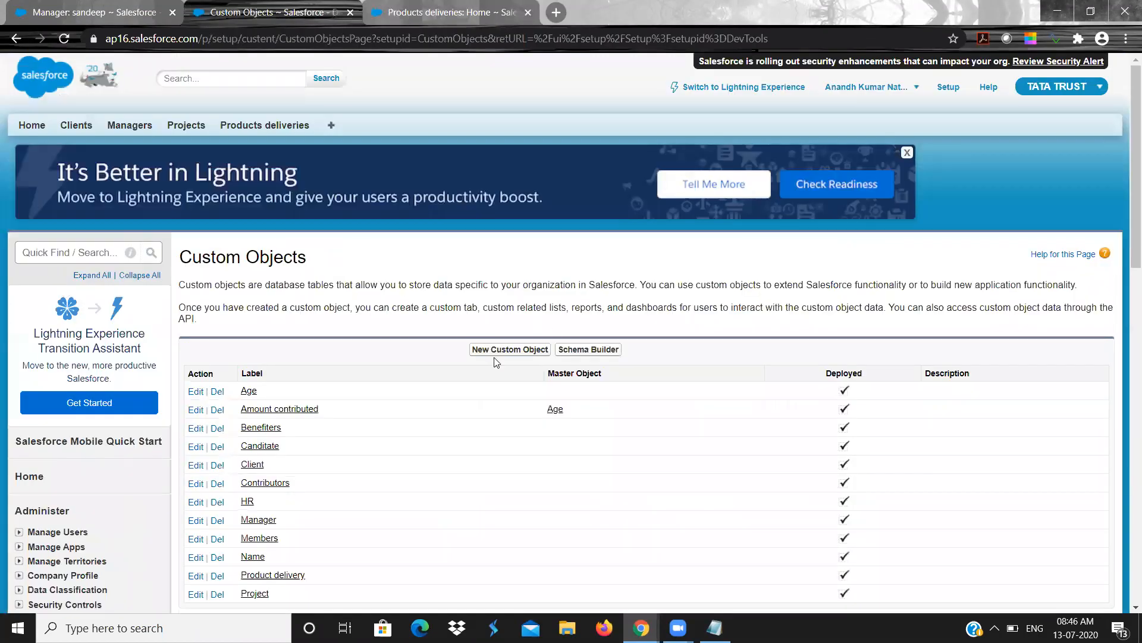
scroll(283, 485, down, 2)
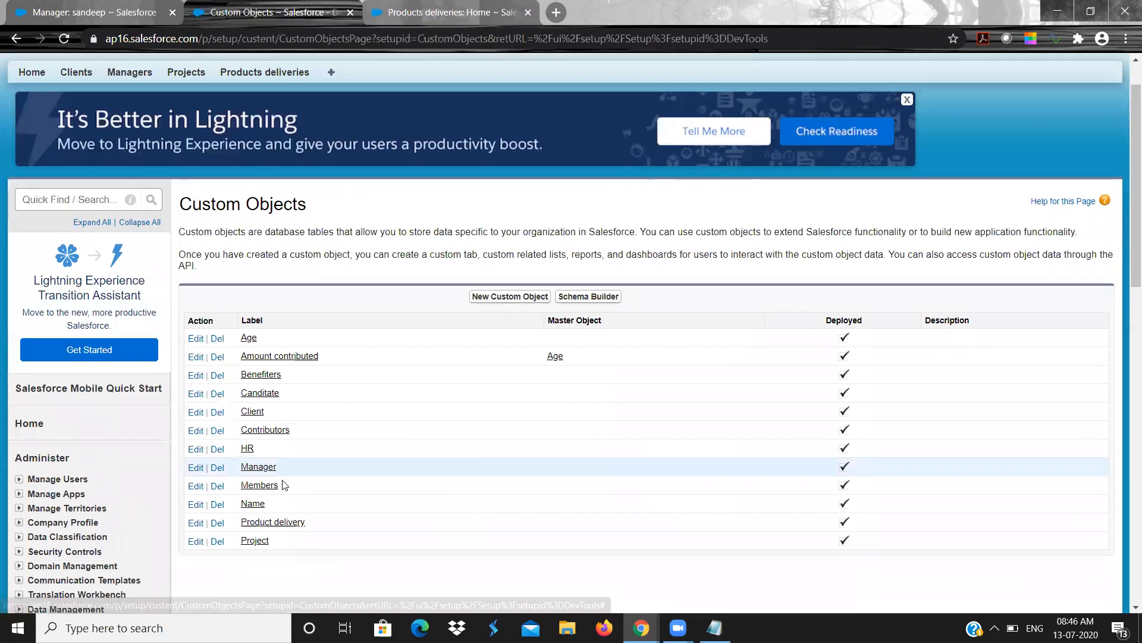
click(283, 457)
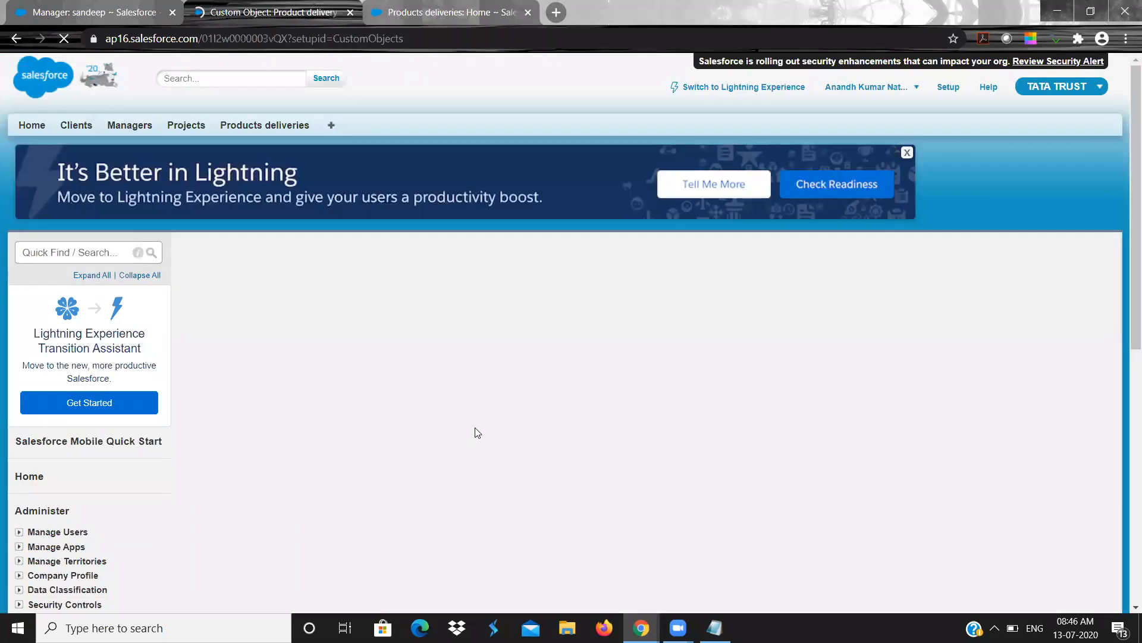
scroll(559, 431, down, 4)
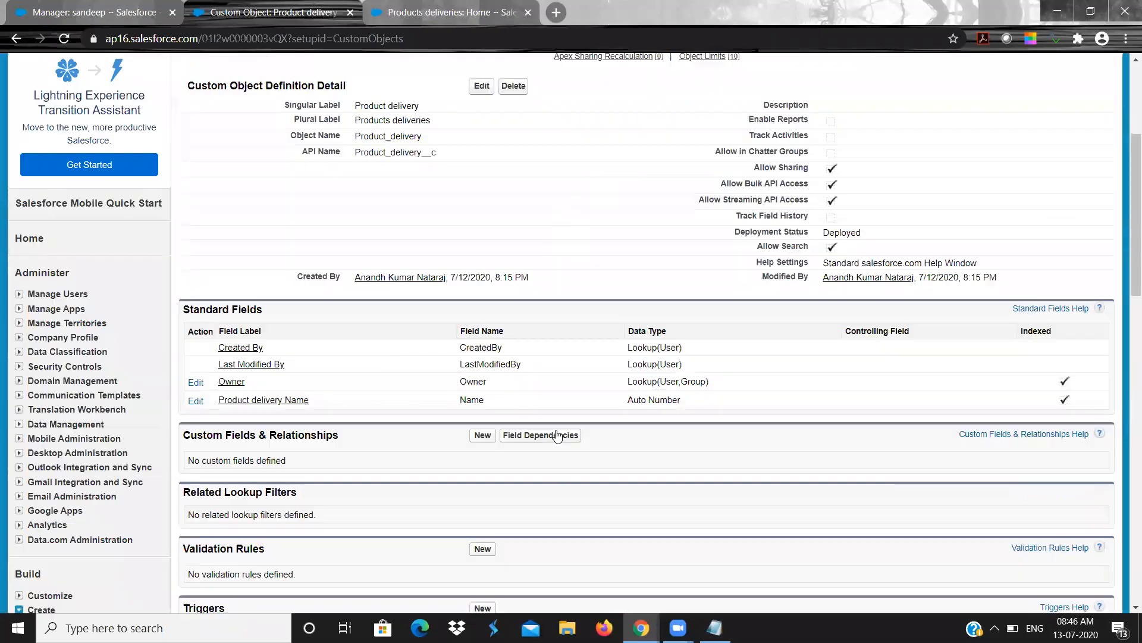
- Rename the Product delivery record name field to 'Deivery number' and save
click(199, 403)
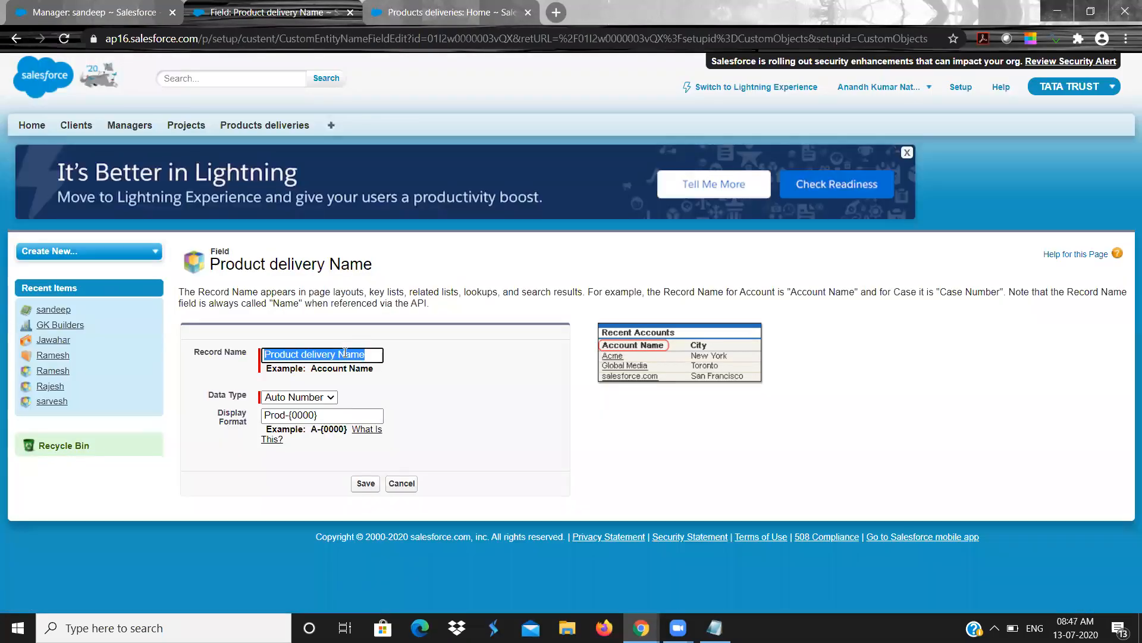
text(Deivery number)
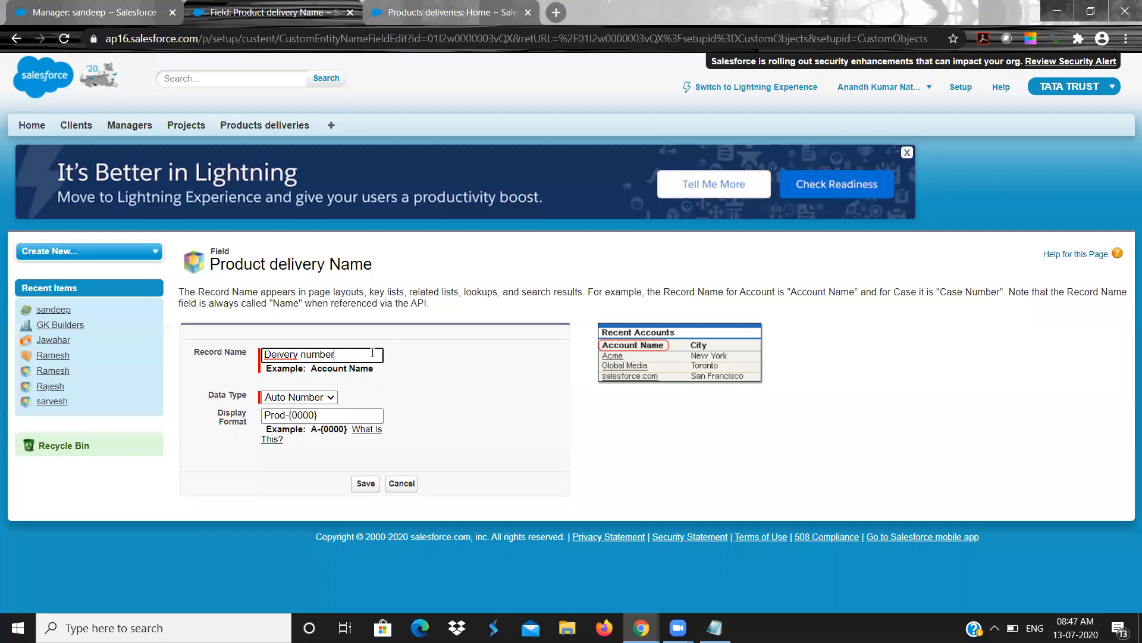
click(362, 491)
click(365, 490)
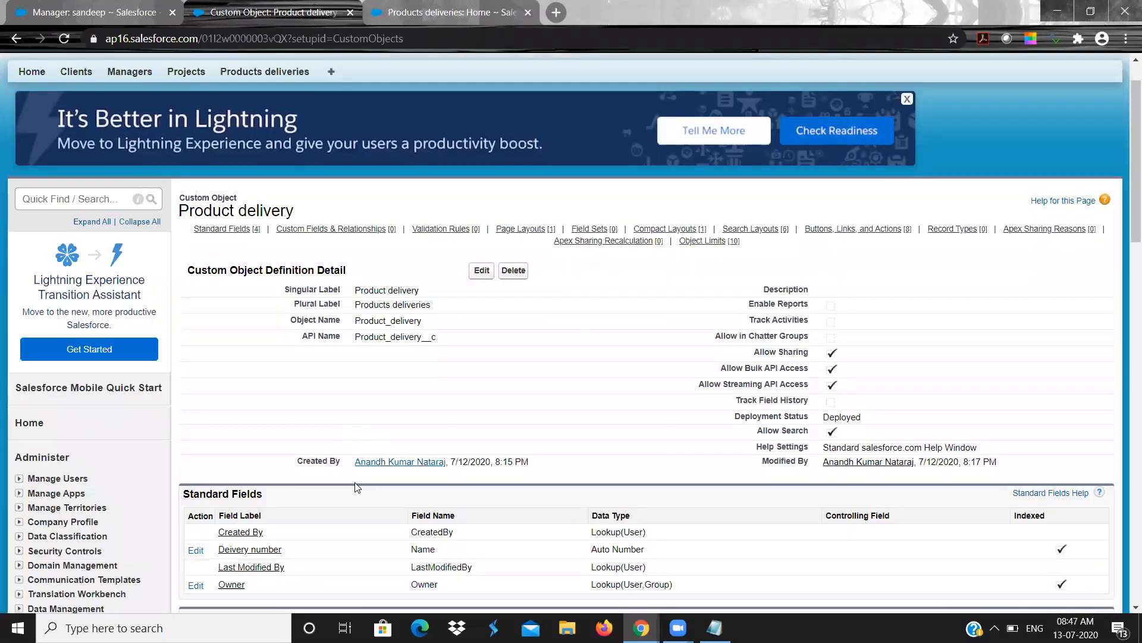
scroll(191, 521, down, 2)
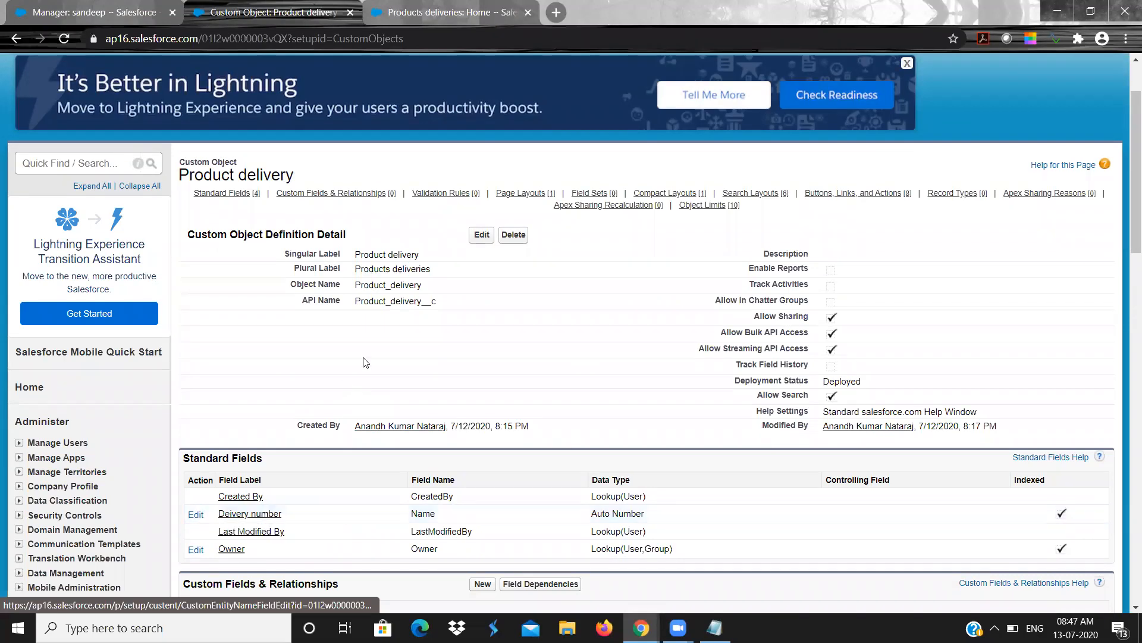
- Correct the record name label's spelling to 'Delivery number' and save again
click(196, 514)
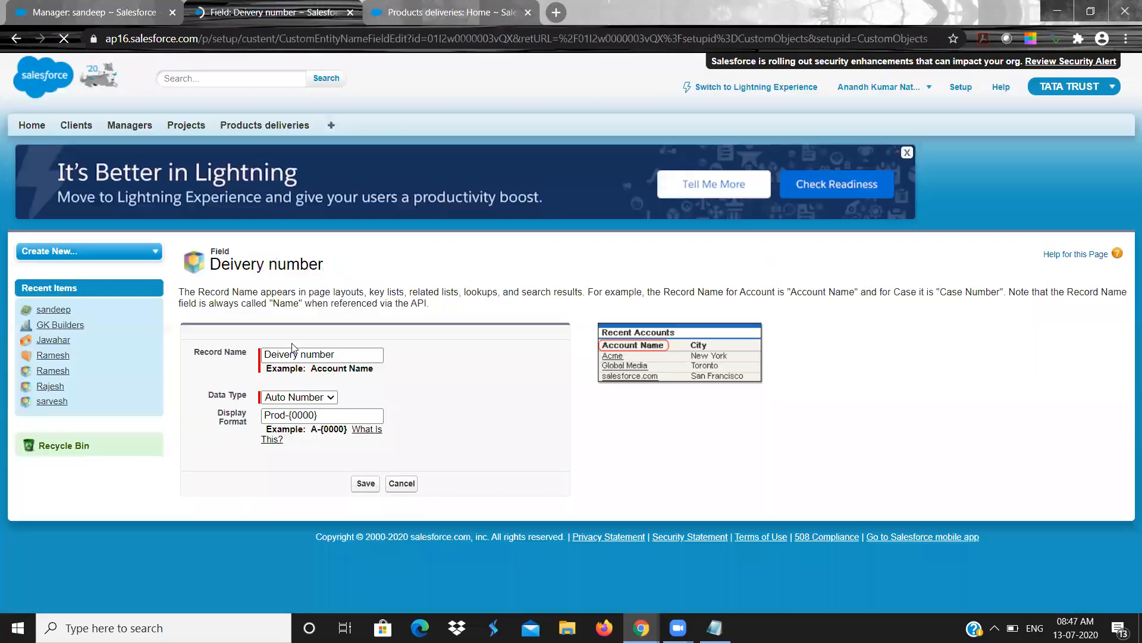
click(277, 355)
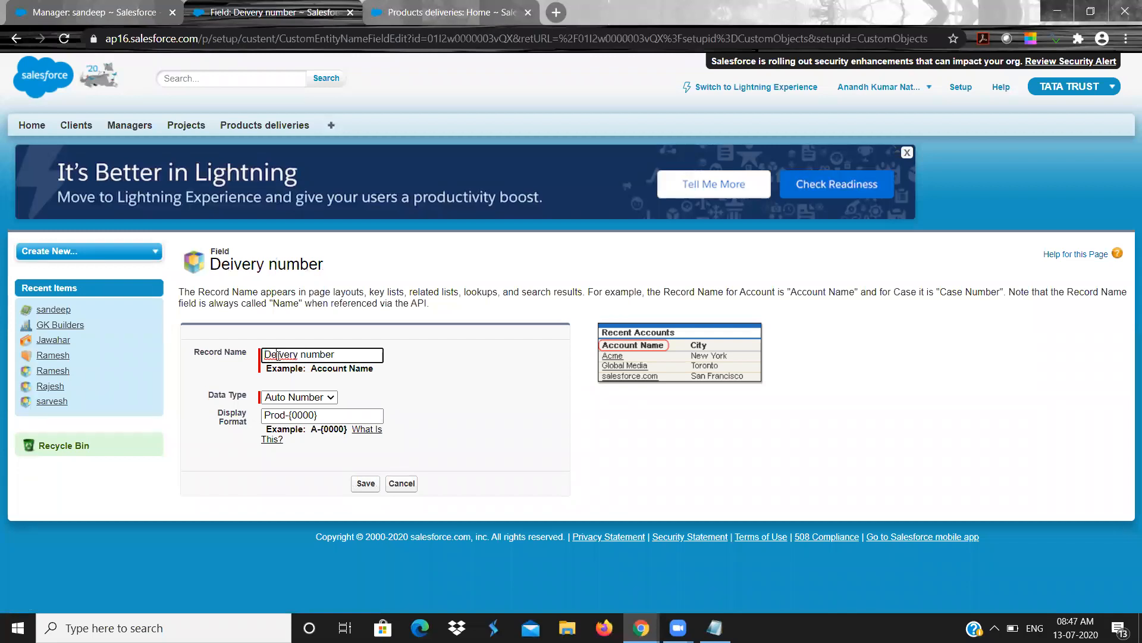
text(l)
click(363, 485)
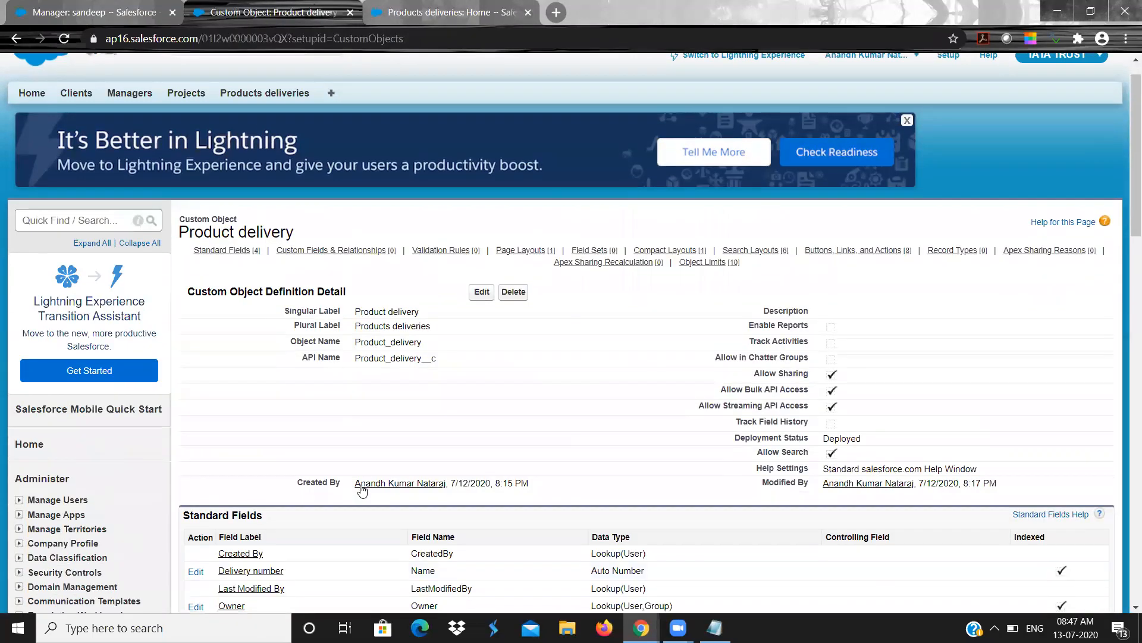
scroll(362, 490, down, 5)
- Start a new Product delivery custom field of type Text Area
click(483, 286)
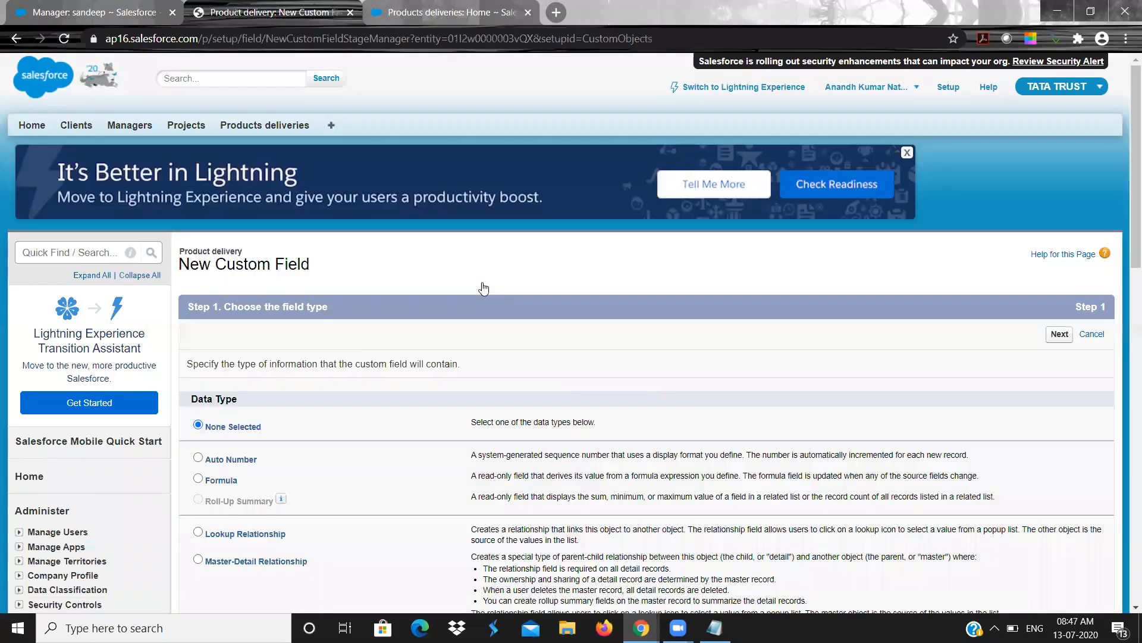
scroll(419, 348, down, 3)
scroll(419, 345, down, 5)
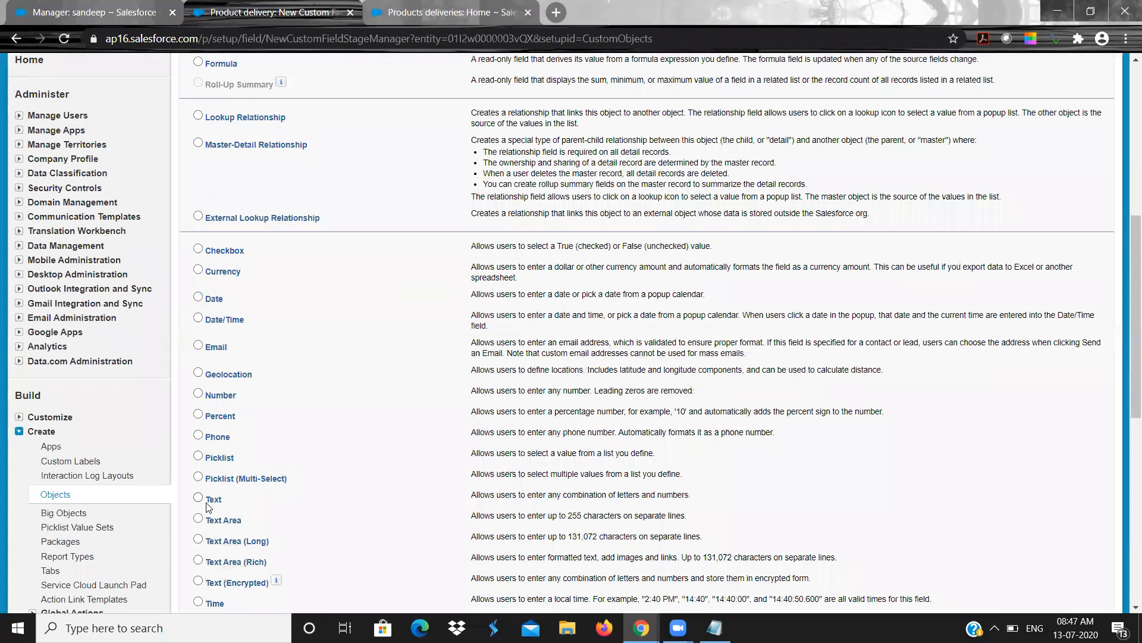
click(198, 518)
scroll(846, 465, down, 3)
scroll(846, 465, down, 1)
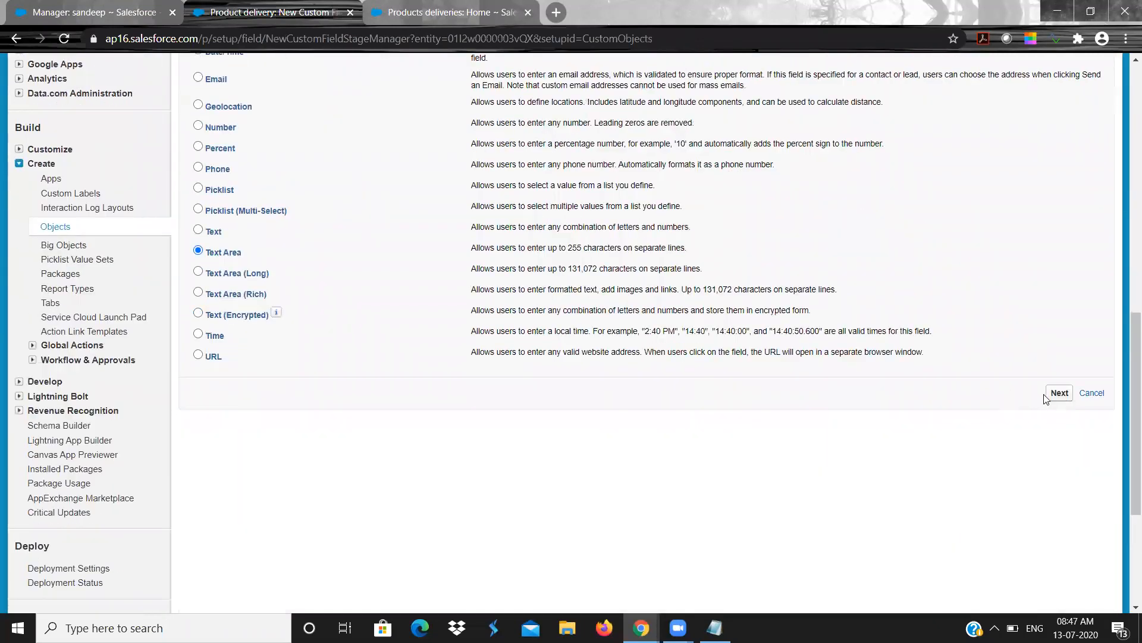
click(1059, 395)
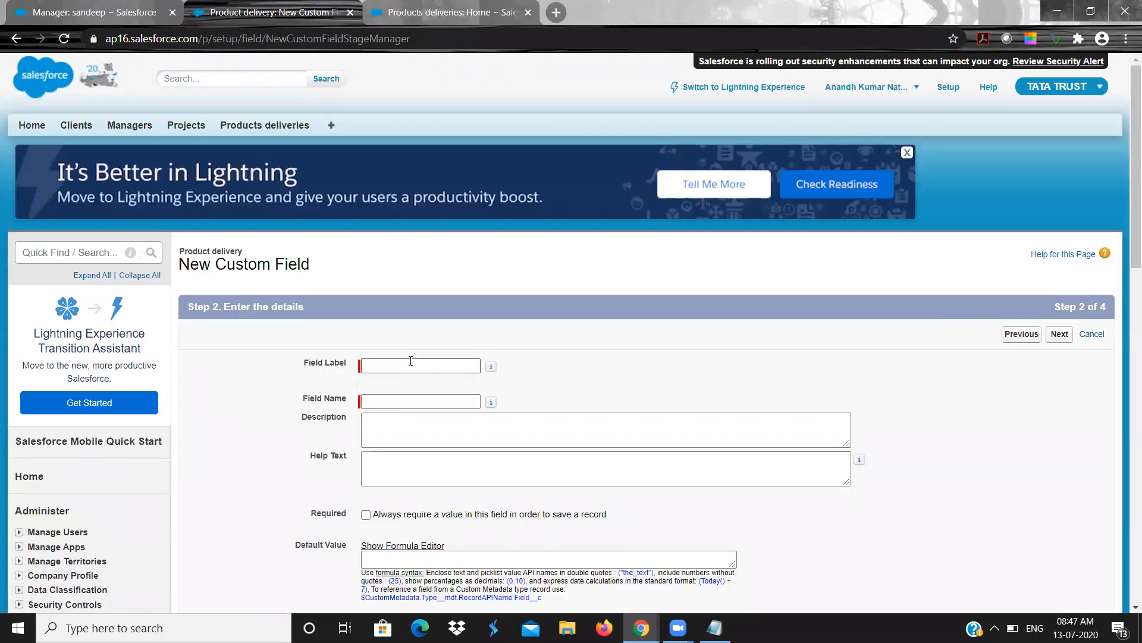
- Label the field 'Address', keep default security and layout, and Save & New
click(411, 361)
text(A)
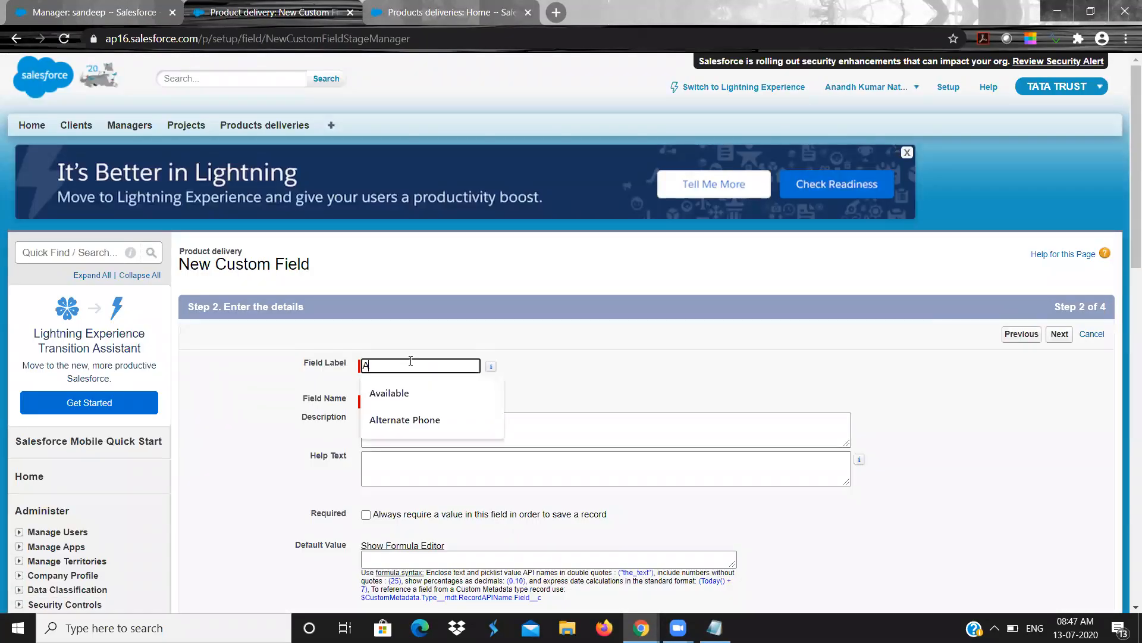
text(ddress)
key(Tab)
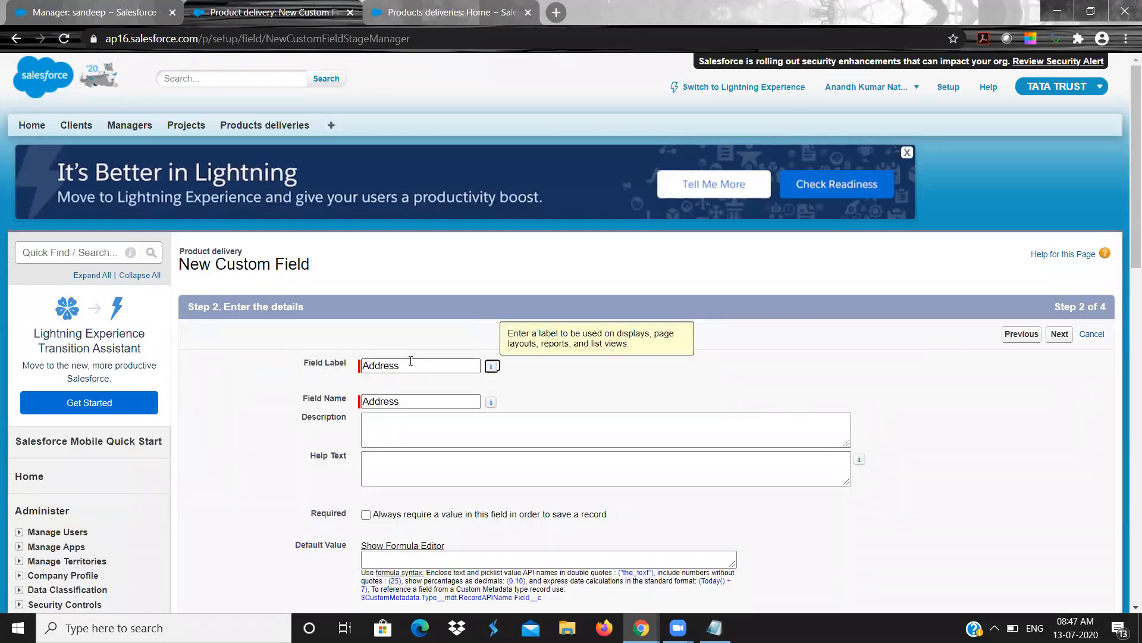
click(763, 370)
scroll(762, 369, down, 3)
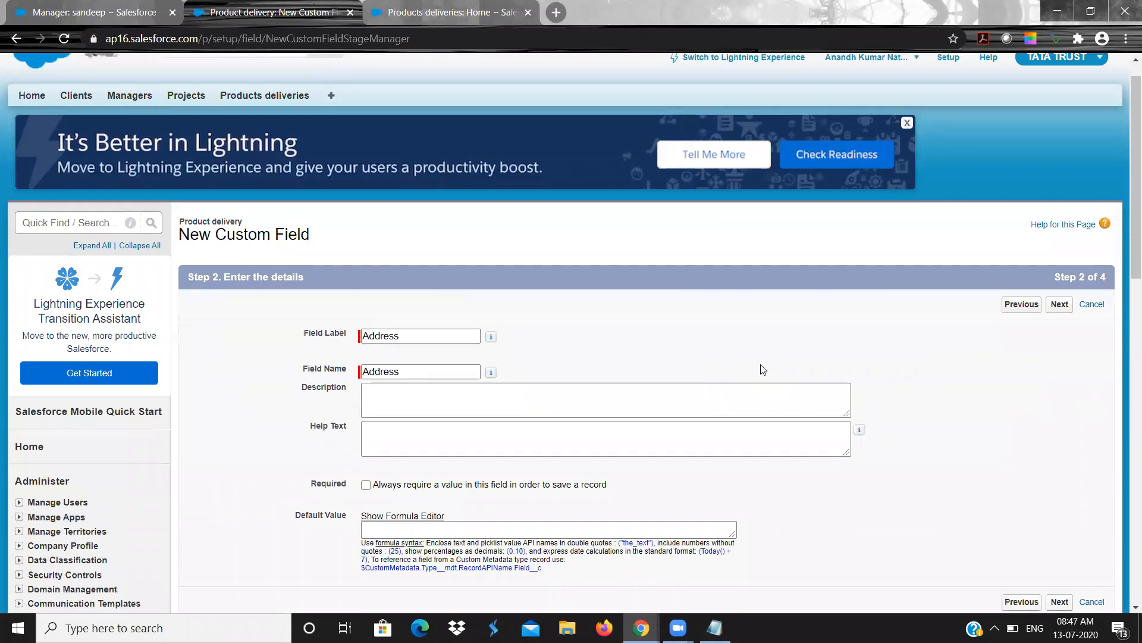
scroll(763, 369, down, 2)
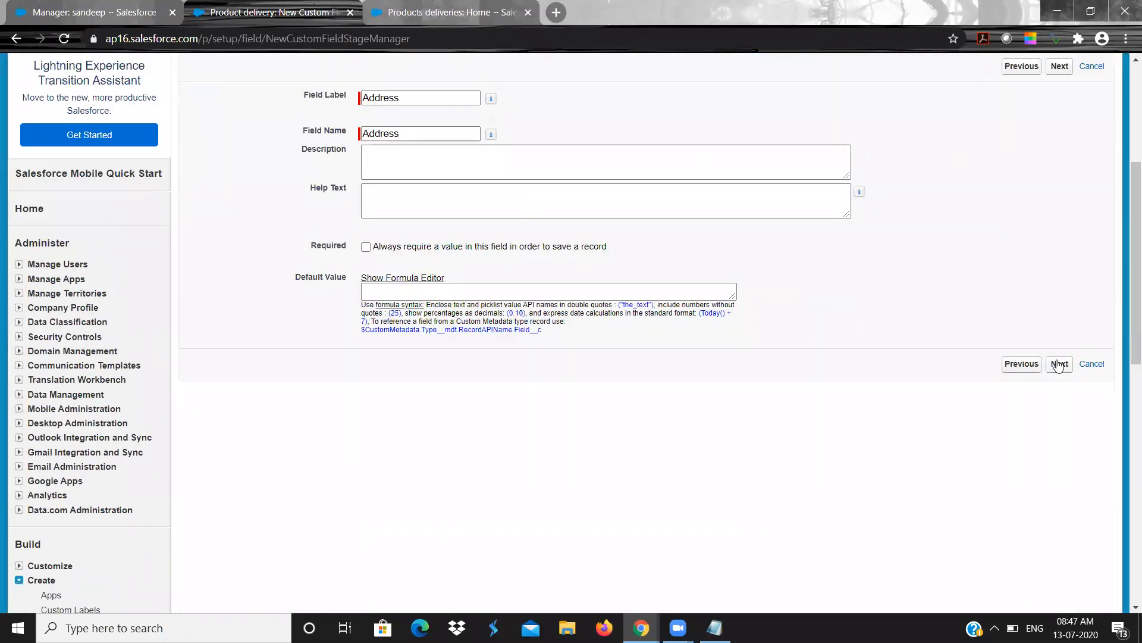
click(1058, 364)
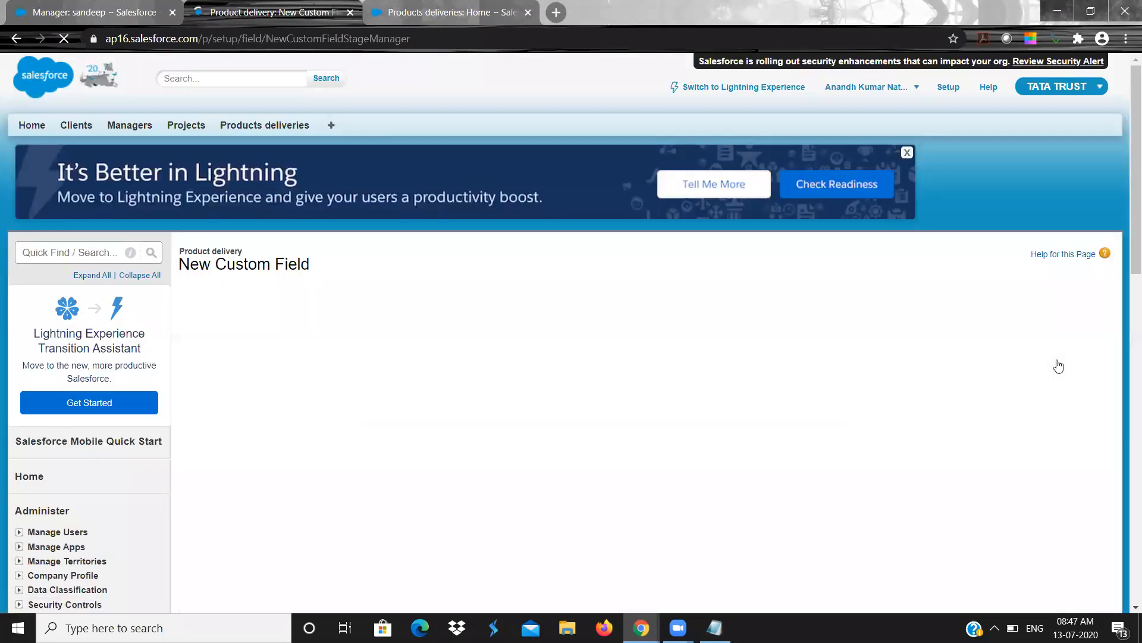
click(1059, 336)
click(1017, 336)
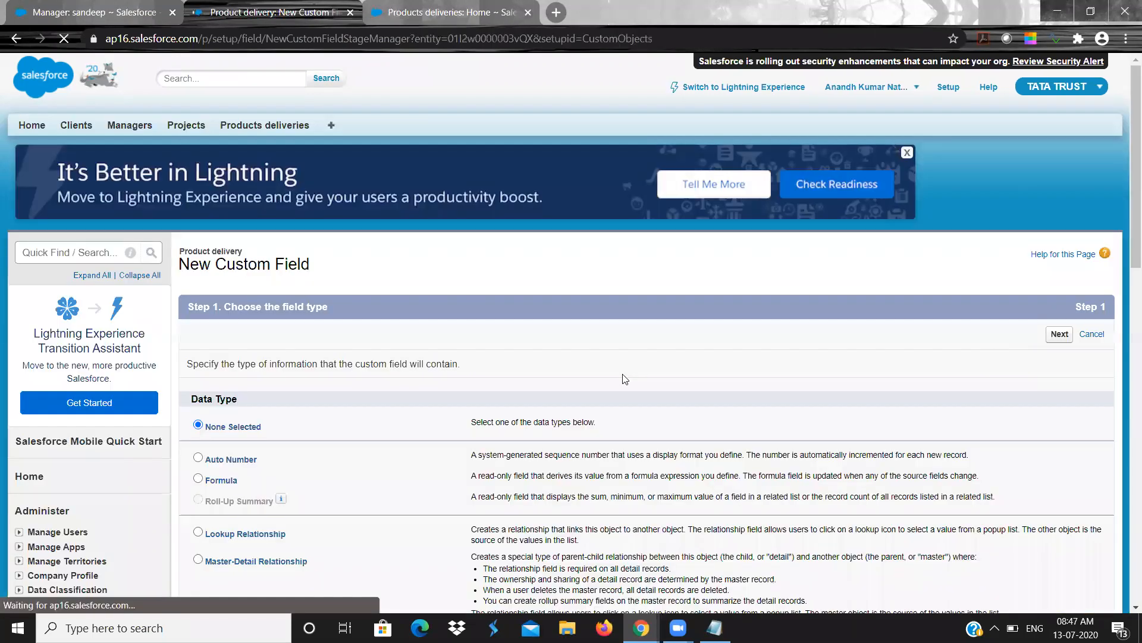
- Choose Phone as the next custom field's data type
scroll(284, 486, down, 5)
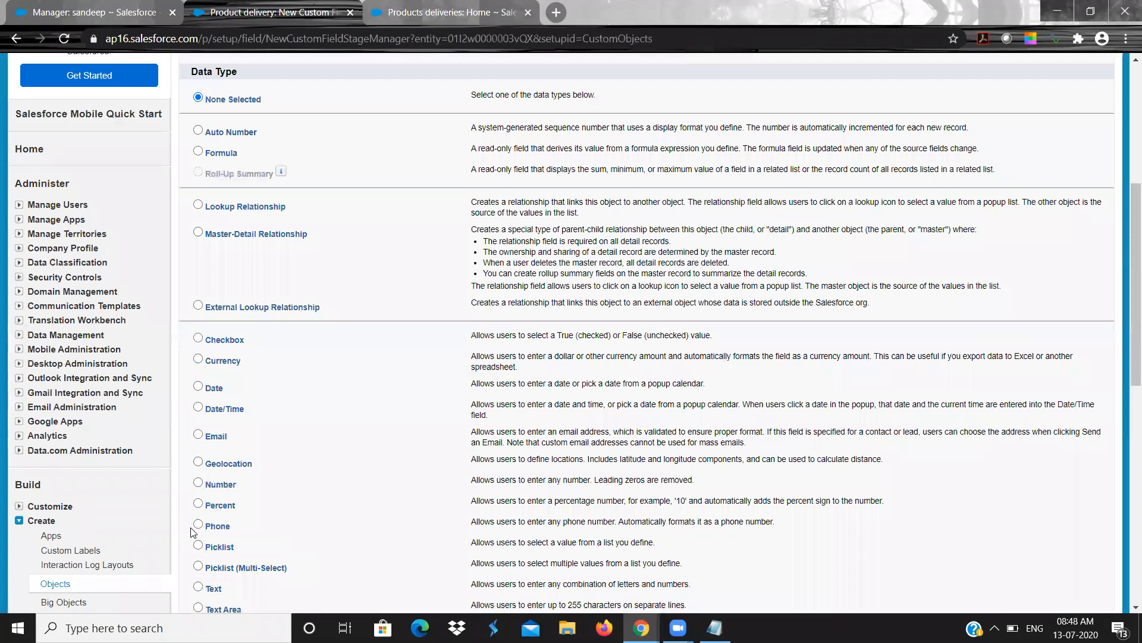
click(197, 525)
scroll(248, 517, up, 5)
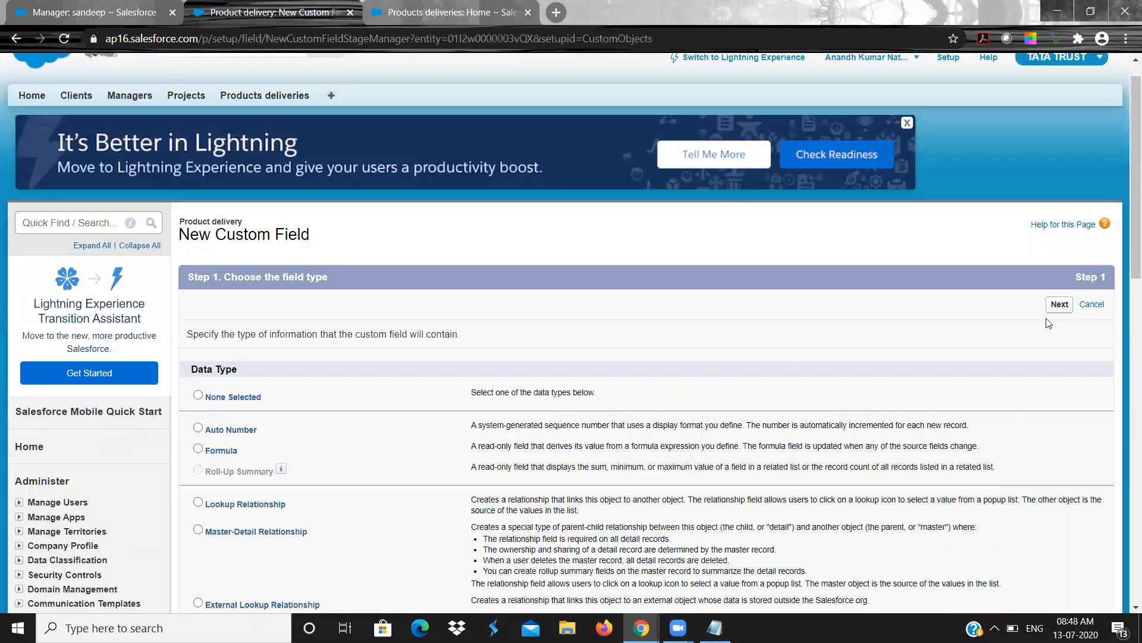
click(1056, 310)
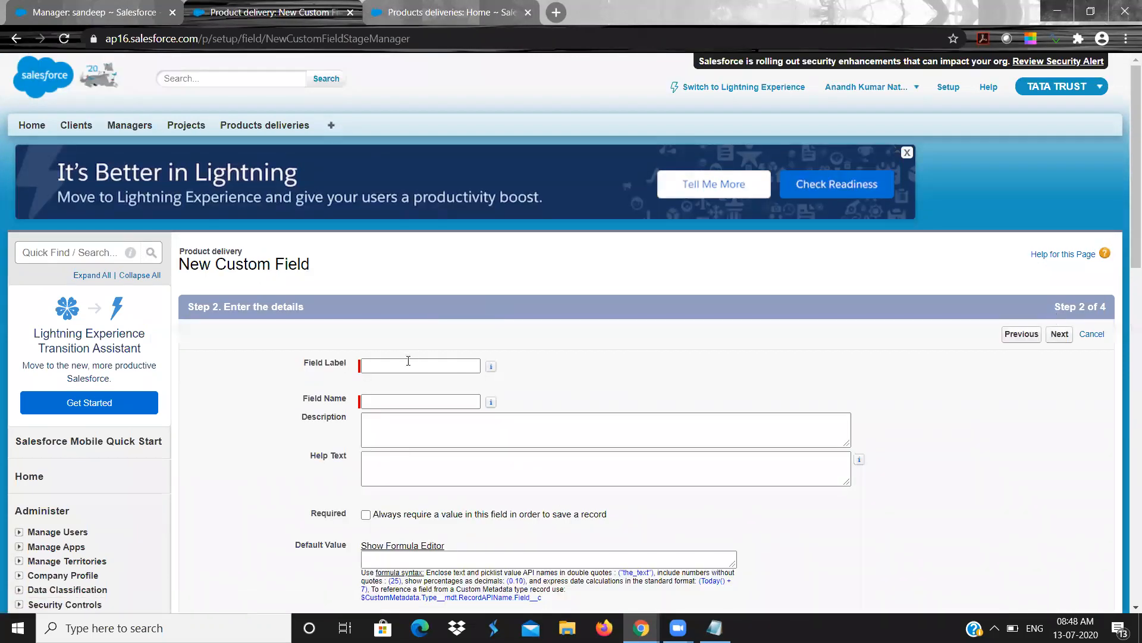
- Label the field 'Phone', make it required, and Save & New onto the layout
click(408, 364)
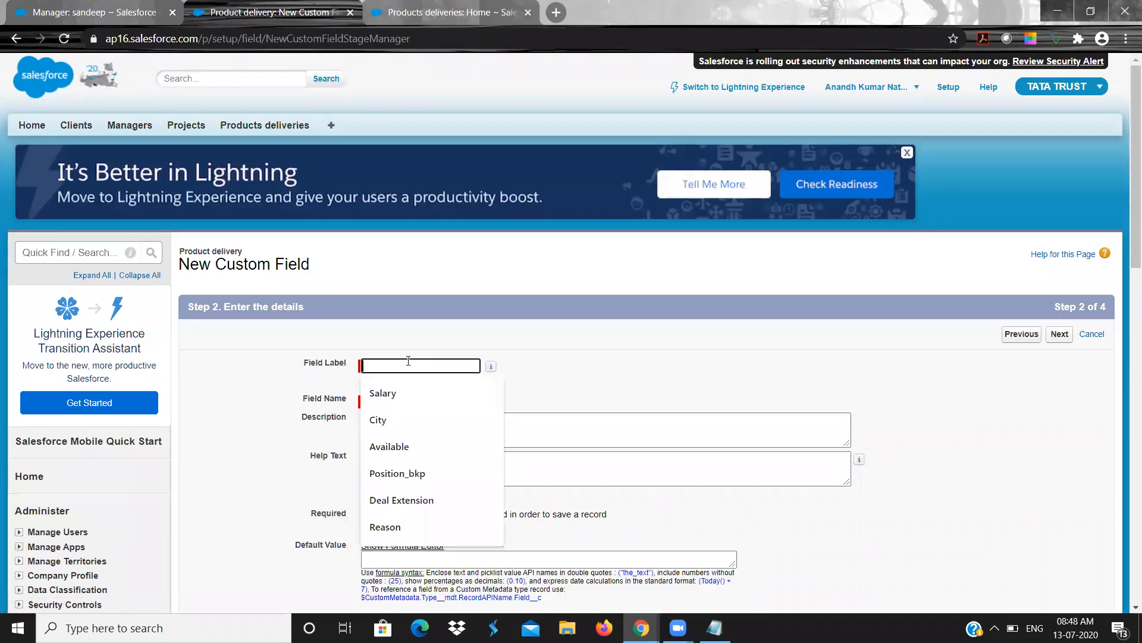
text(Phone)
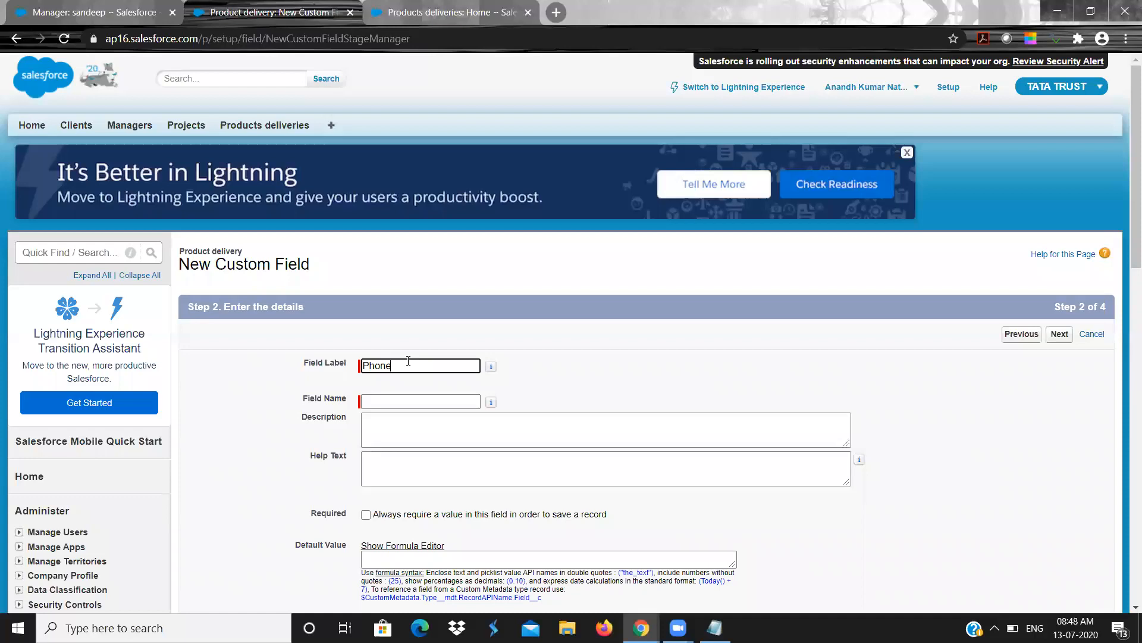
key(Tab)
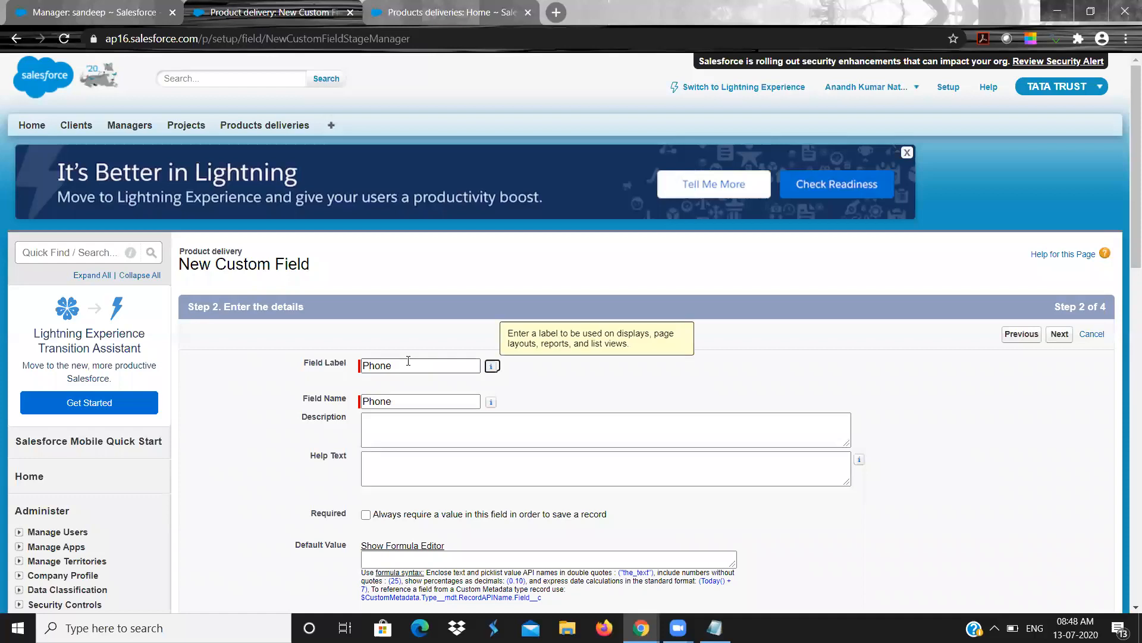
click(366, 516)
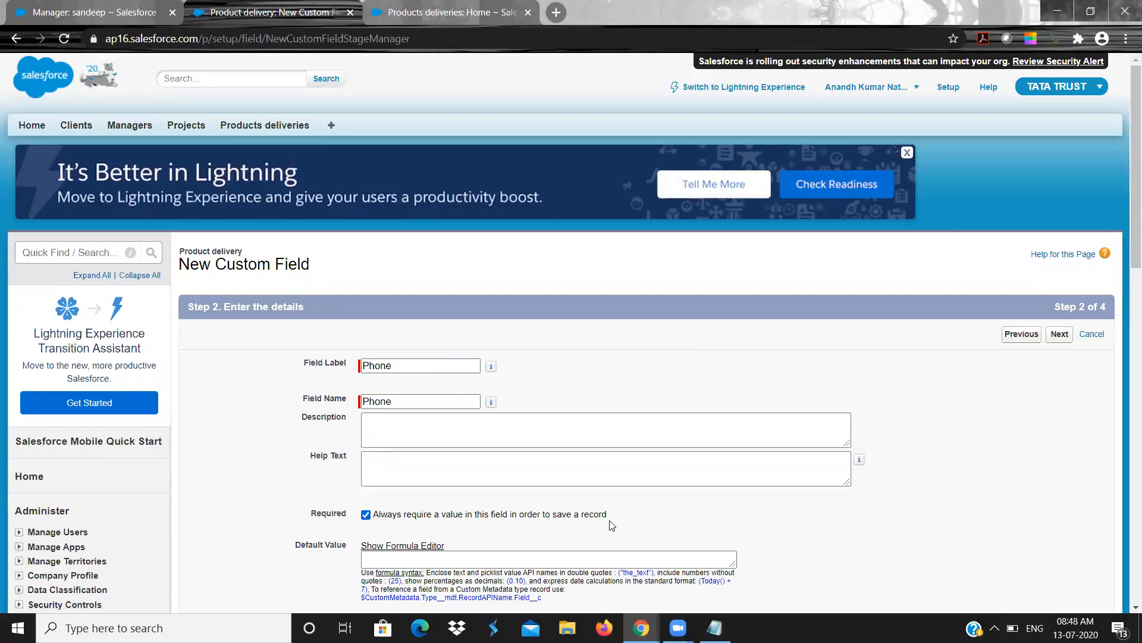
scroll(612, 525, down, 2)
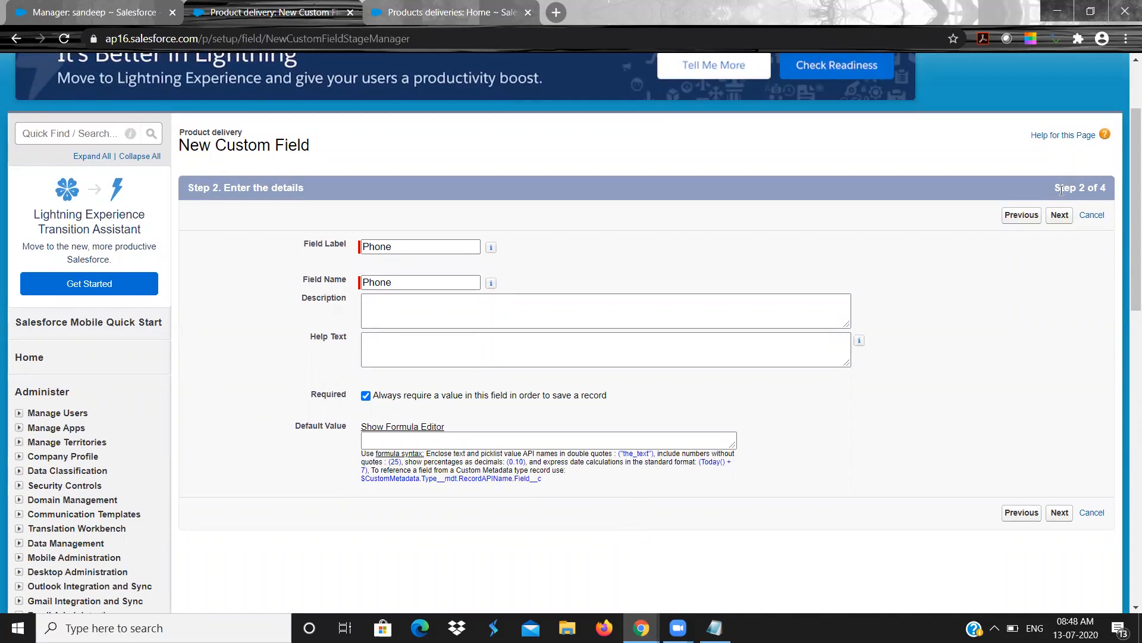
click(1058, 215)
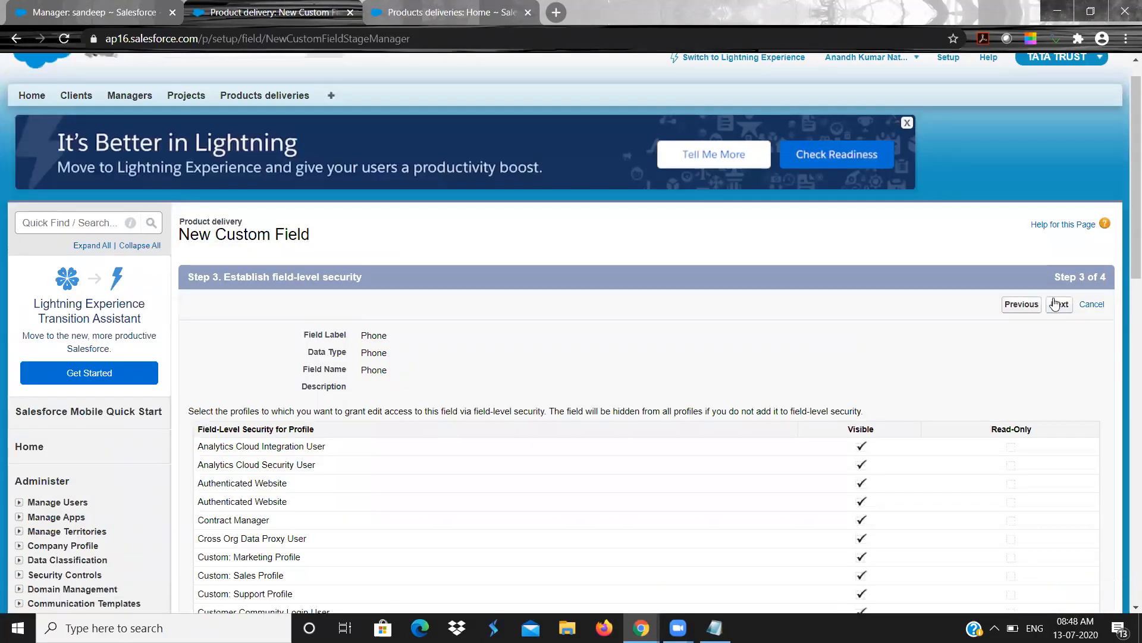
click(1058, 304)
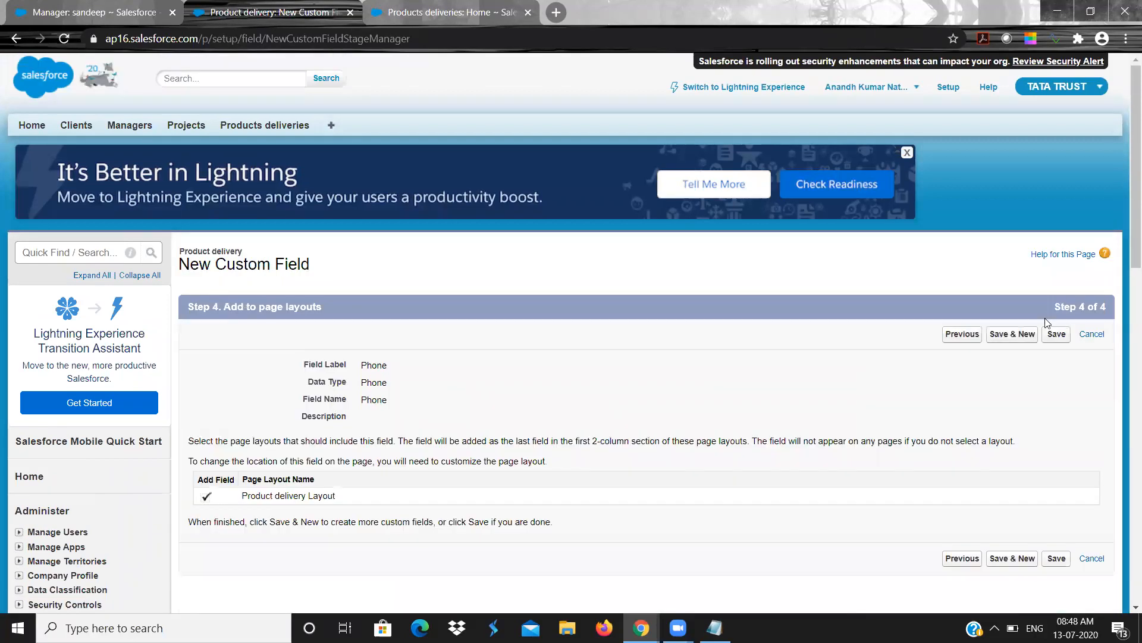
click(1023, 341)
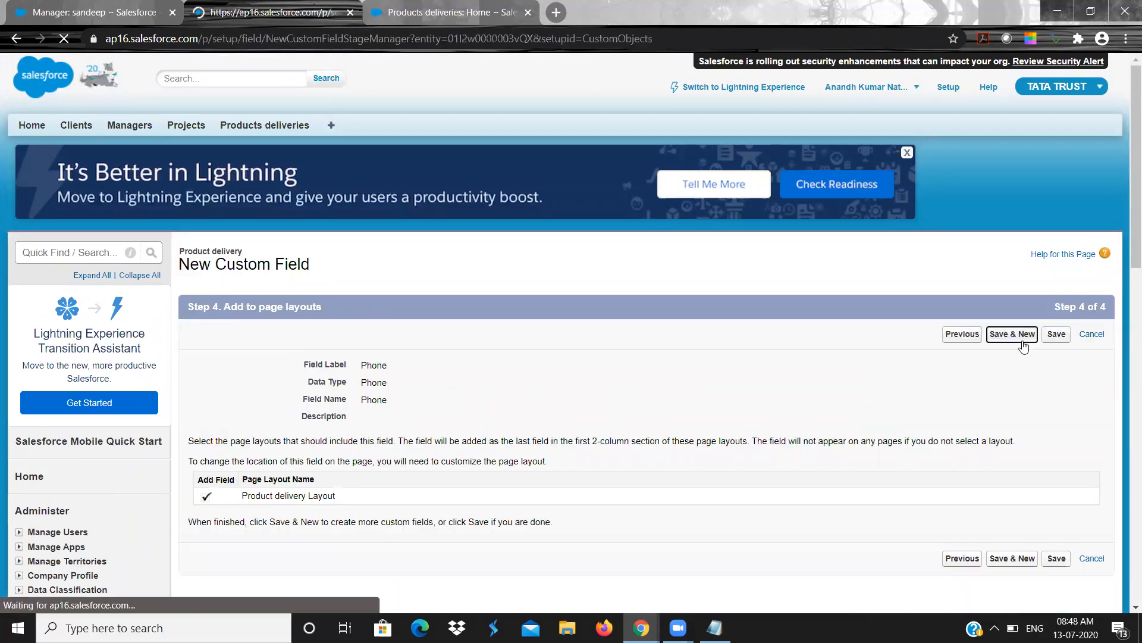
- Choose Currency as the new custom field's data type
scroll(1024, 346, down, 6)
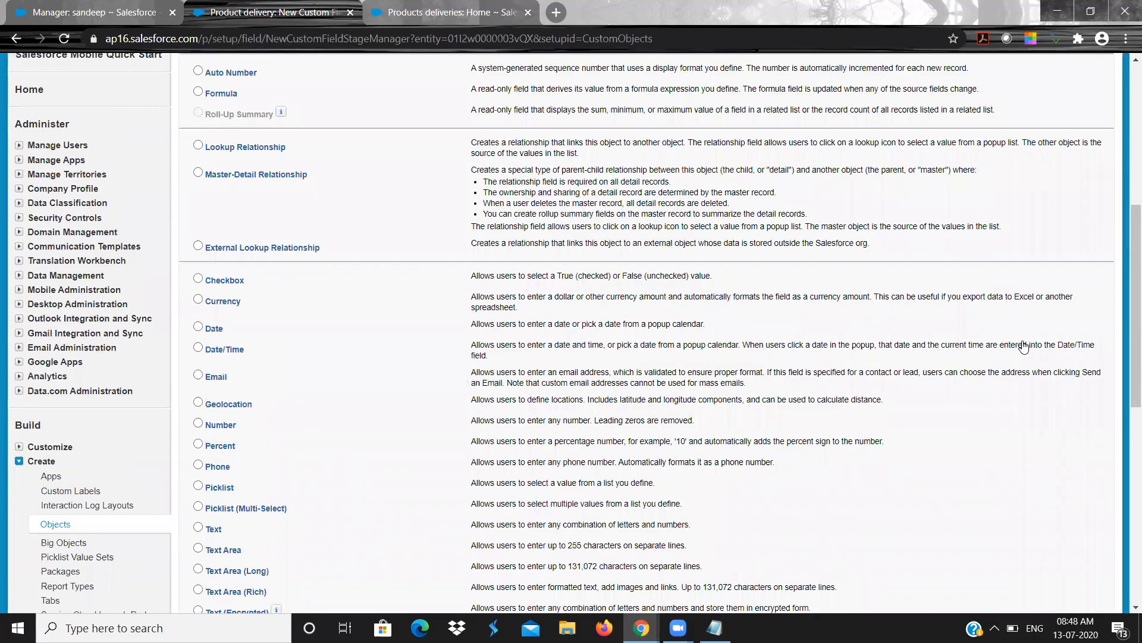
scroll(1023, 346, down, 1)
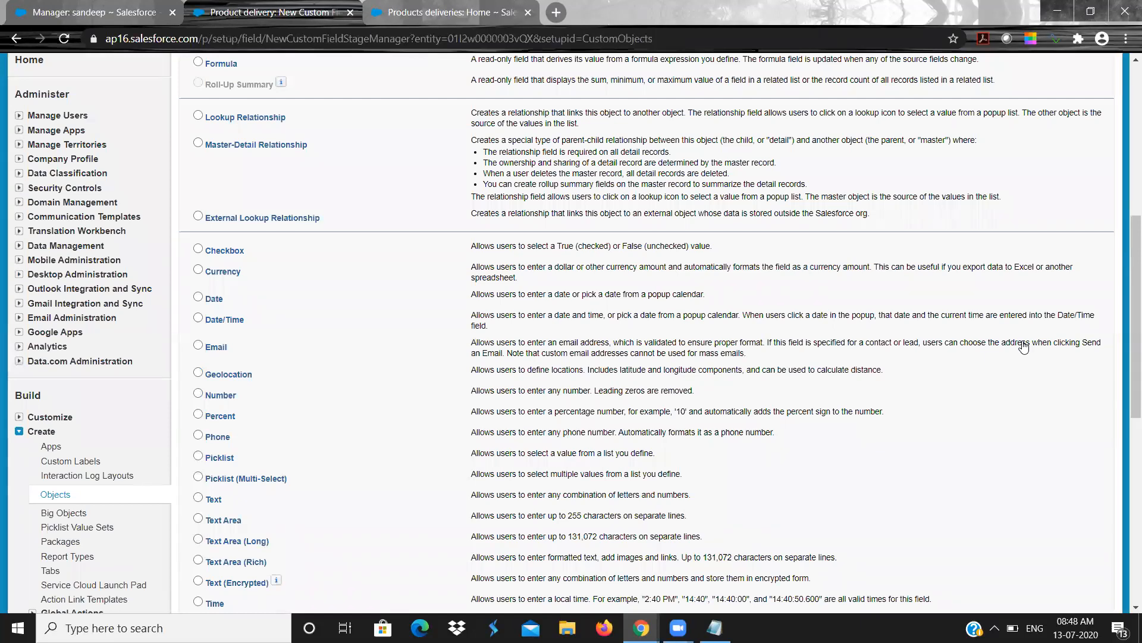
scroll(1023, 346, down, 3)
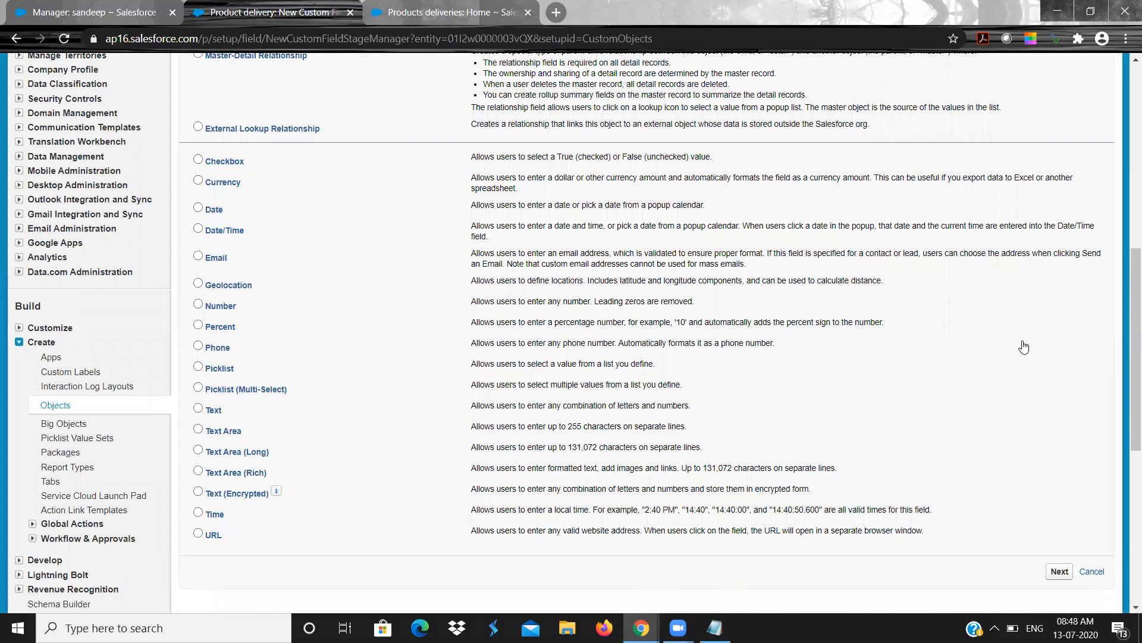
scroll(742, 487, up, 1)
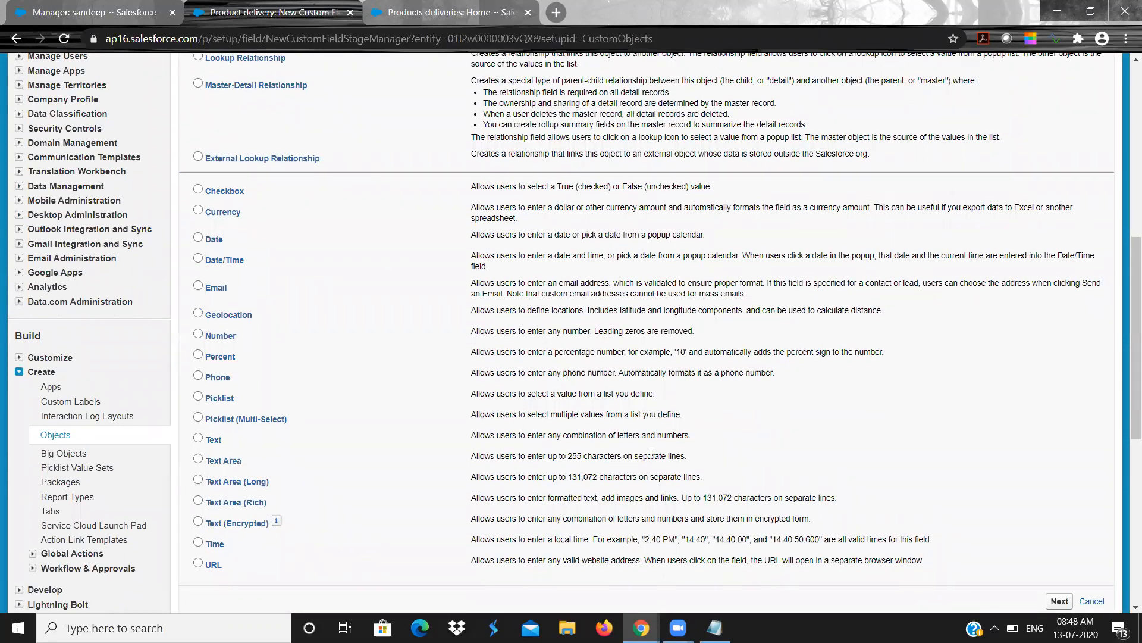
scroll(651, 452, up, 3)
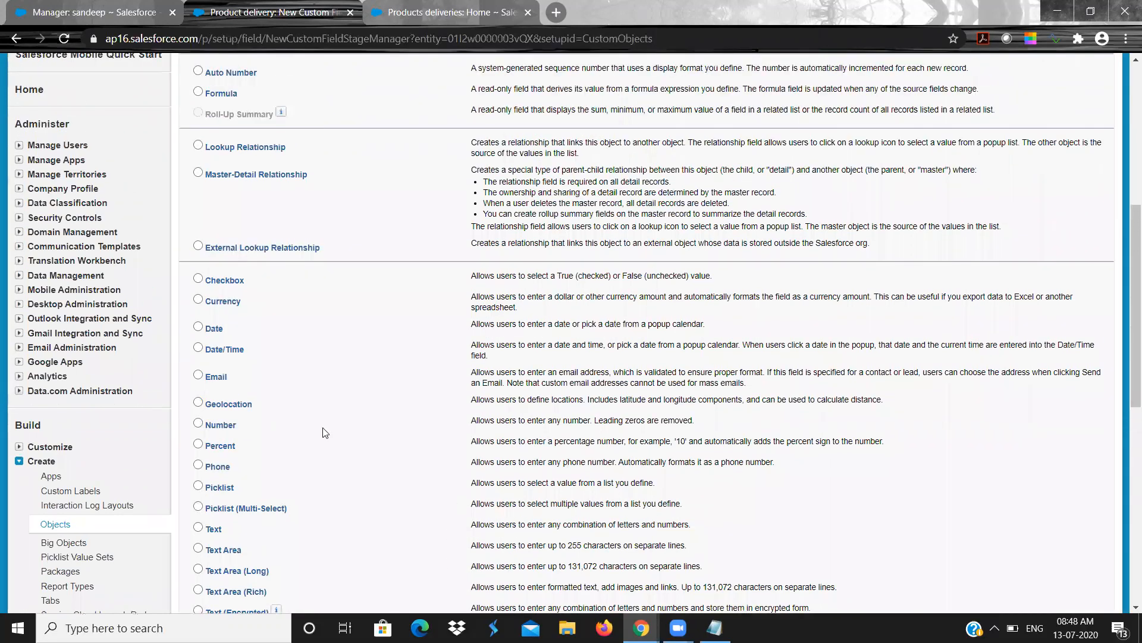
click(198, 301)
scroll(597, 420, down, 3)
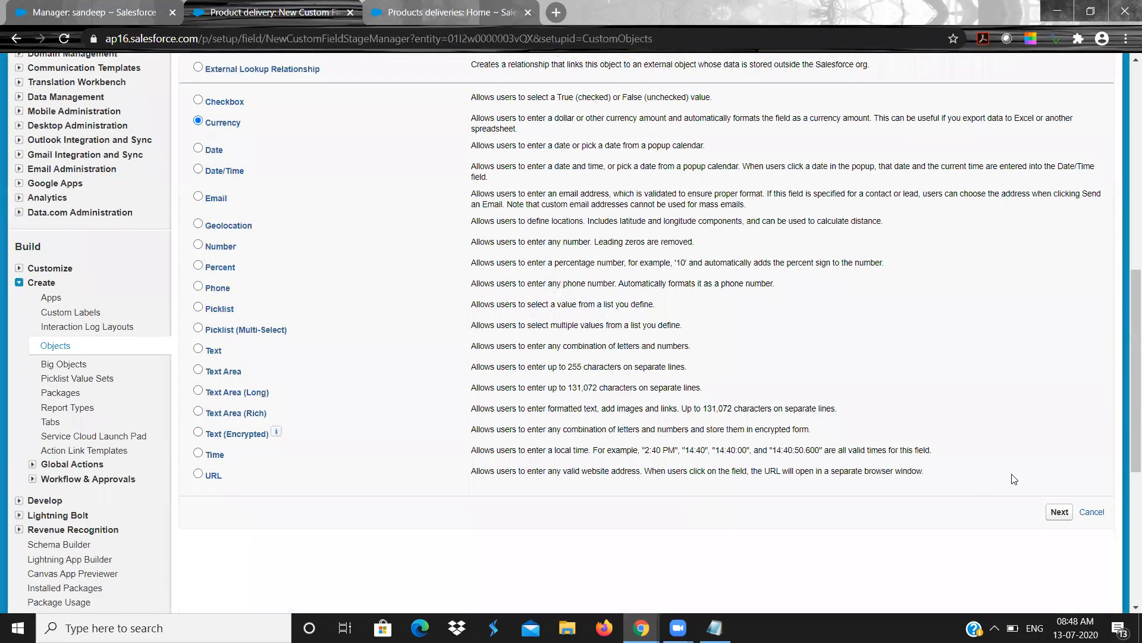
click(1059, 513)
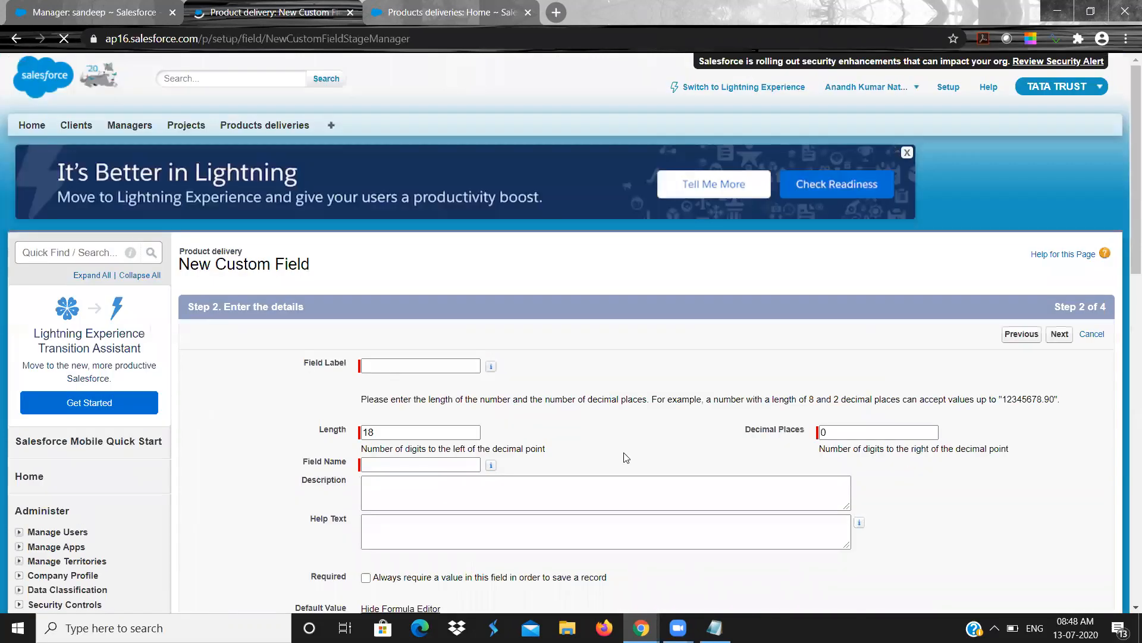
- Label it 'Amount' with help text 'Total amount the customer has purchased' and save
click(425, 365)
text(A)
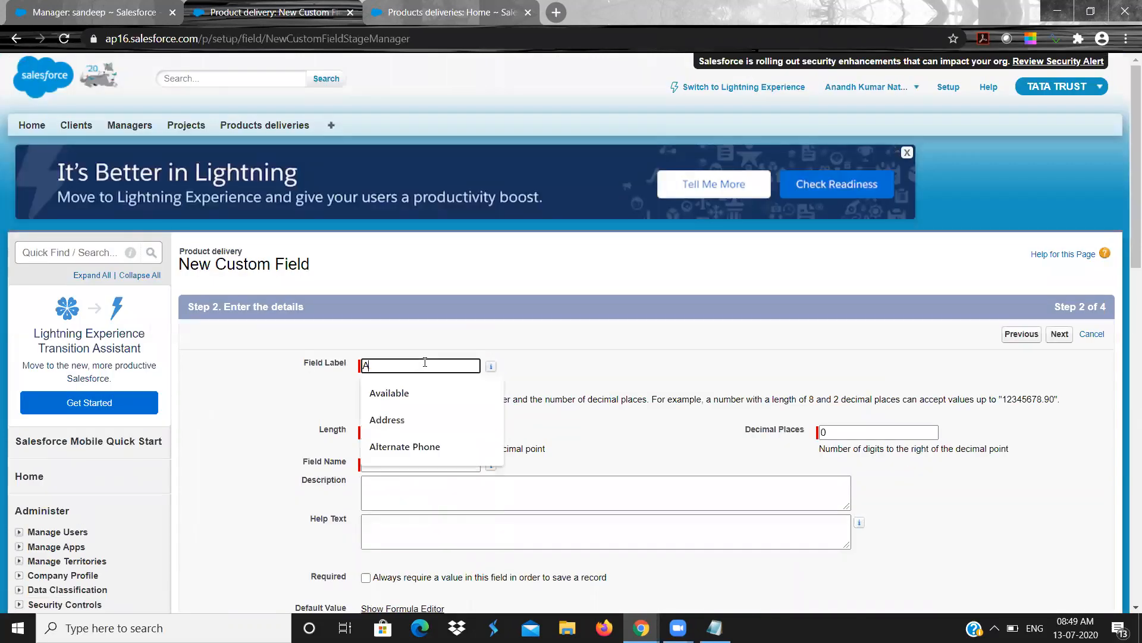
text(mount)
key(Tab)
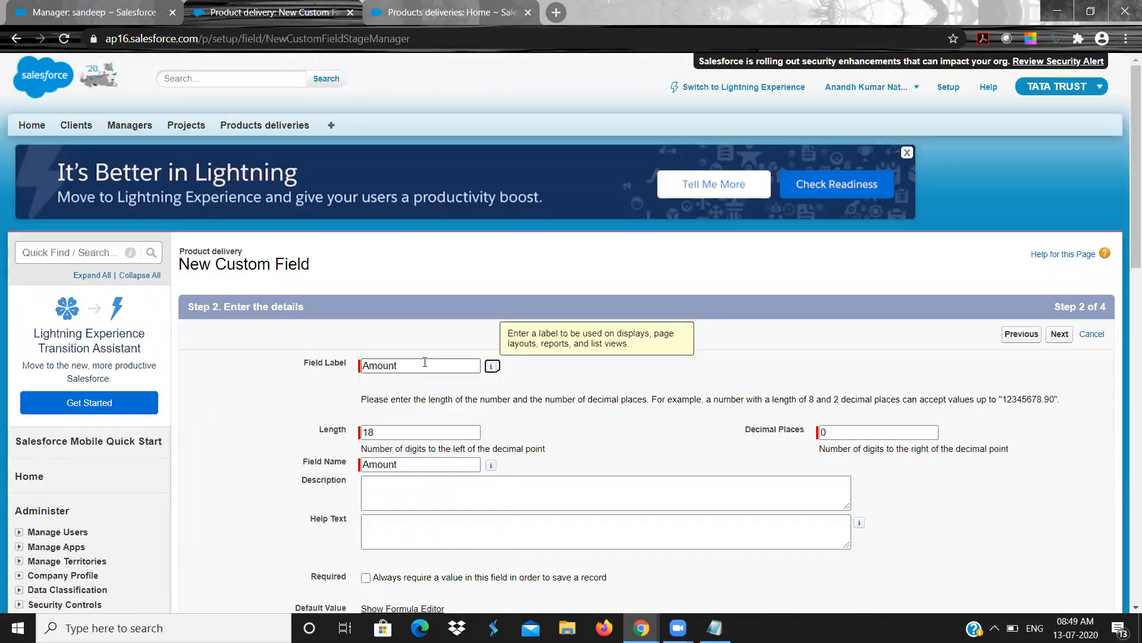
click(639, 469)
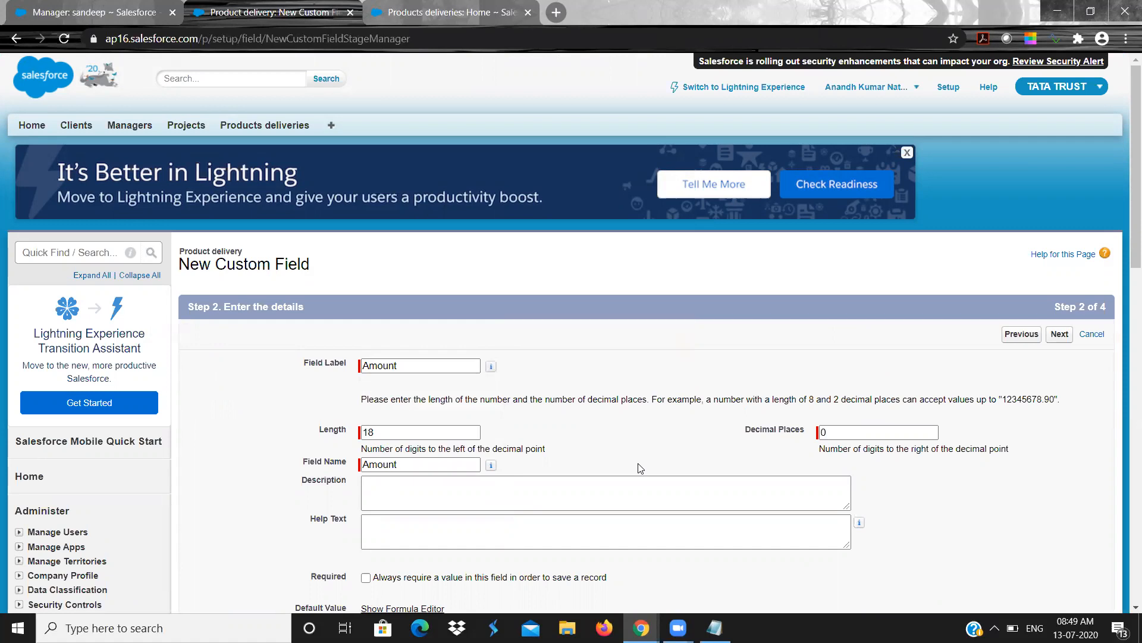
scroll(640, 468, down, 3)
click(443, 339)
text(Total amount)
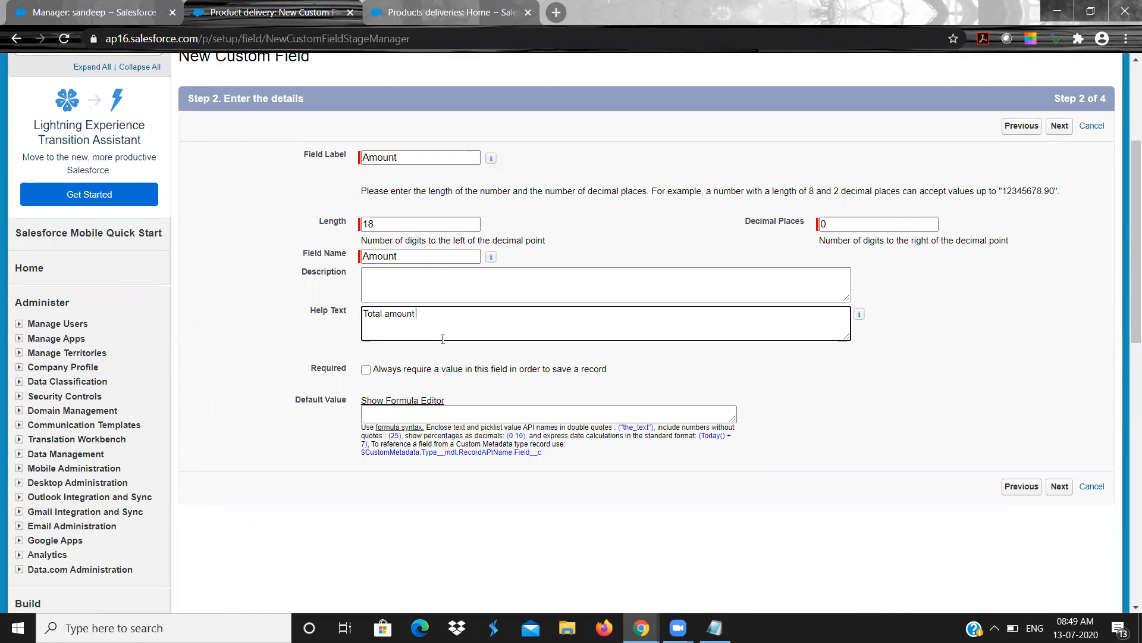
text( the customer has purchased)
drag(362, 314, 530, 316)
click(562, 317)
click(1060, 126)
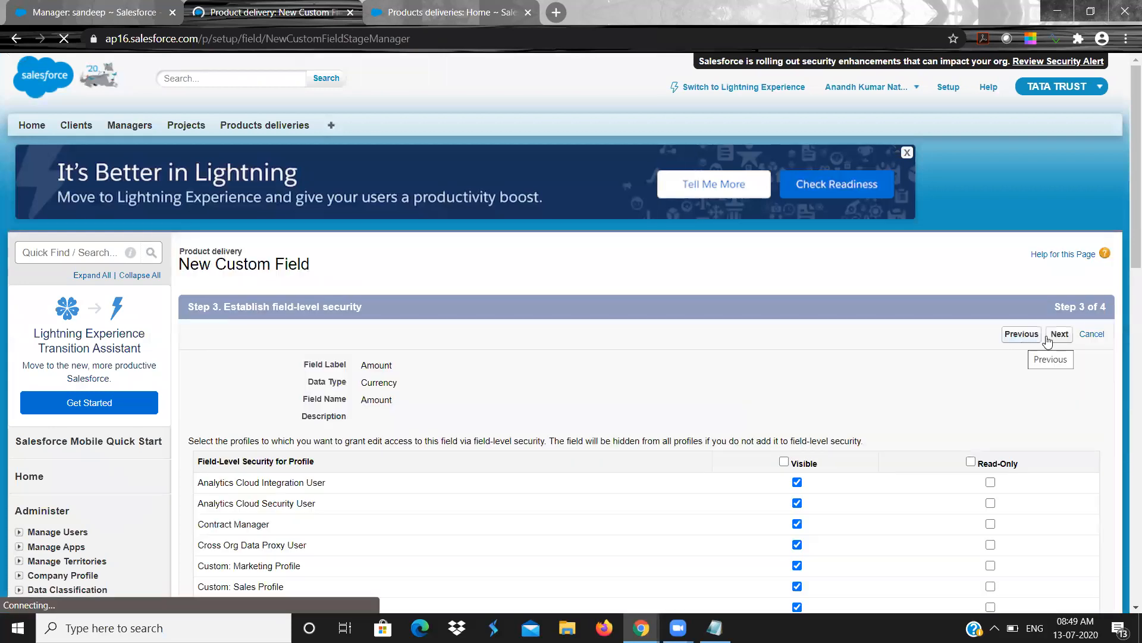
click(1051, 337)
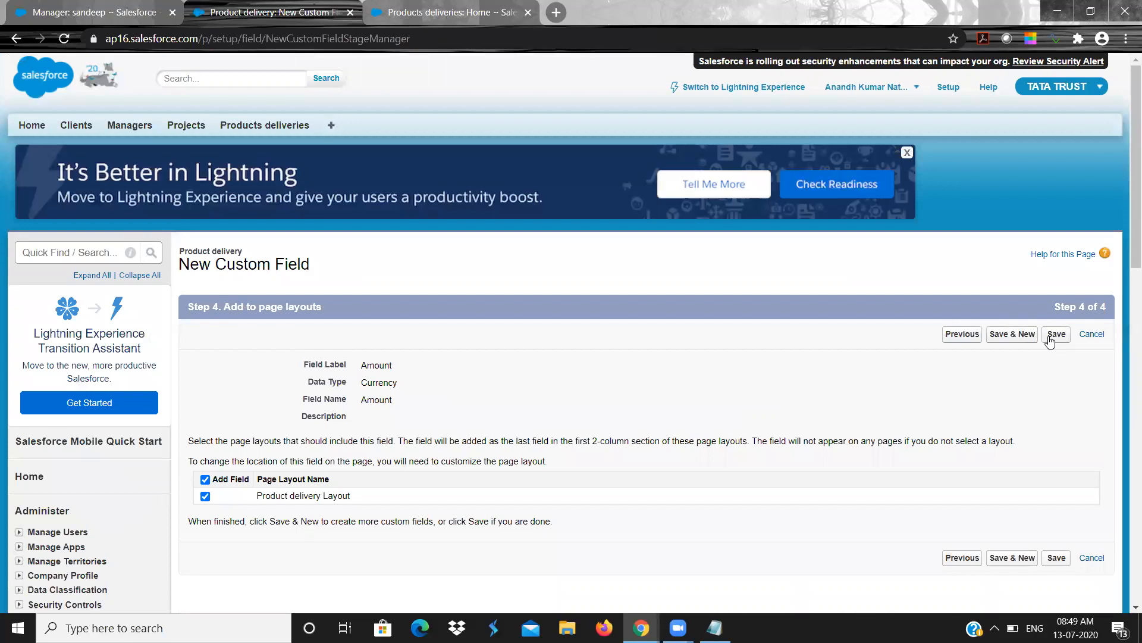
click(1050, 338)
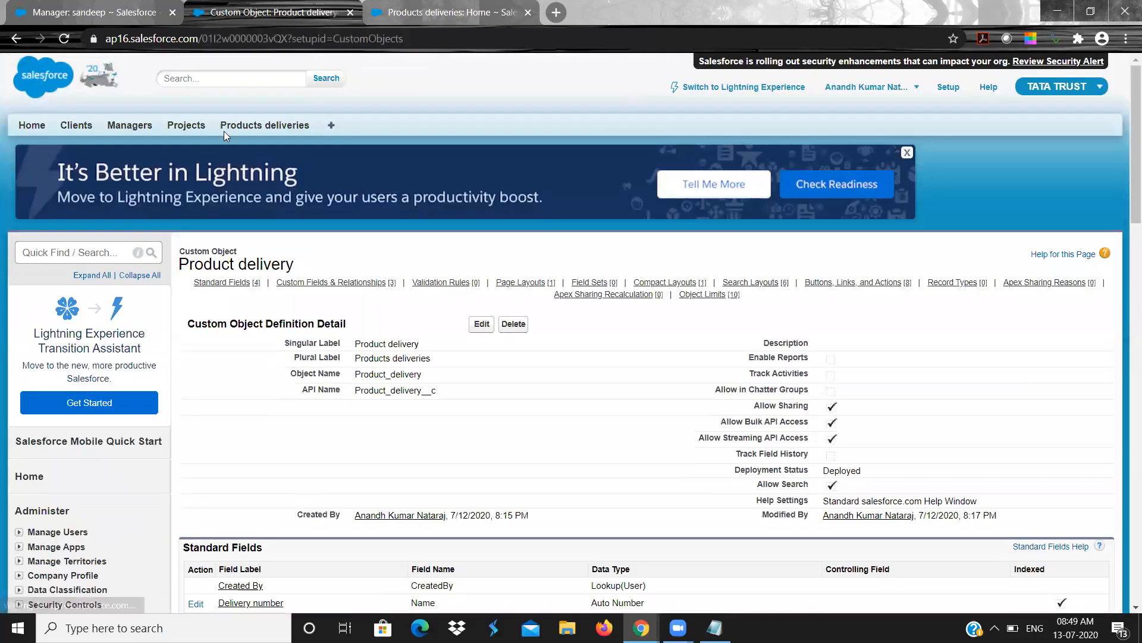
- Create a new Product delivery record with a test address, a phone number and amount 500
click(232, 133)
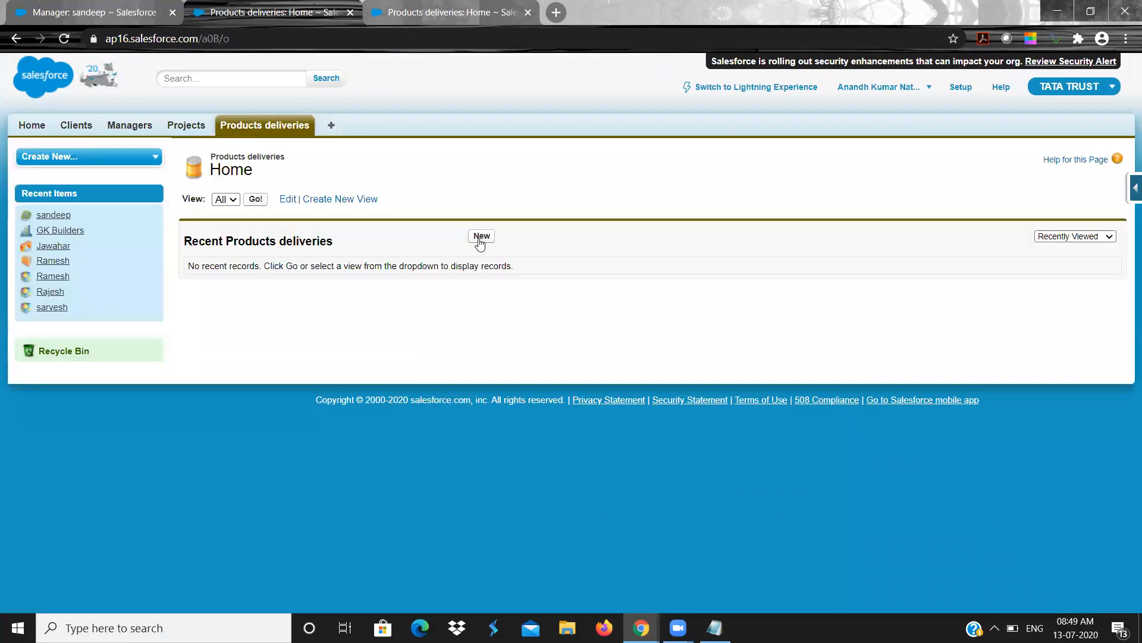
click(481, 236)
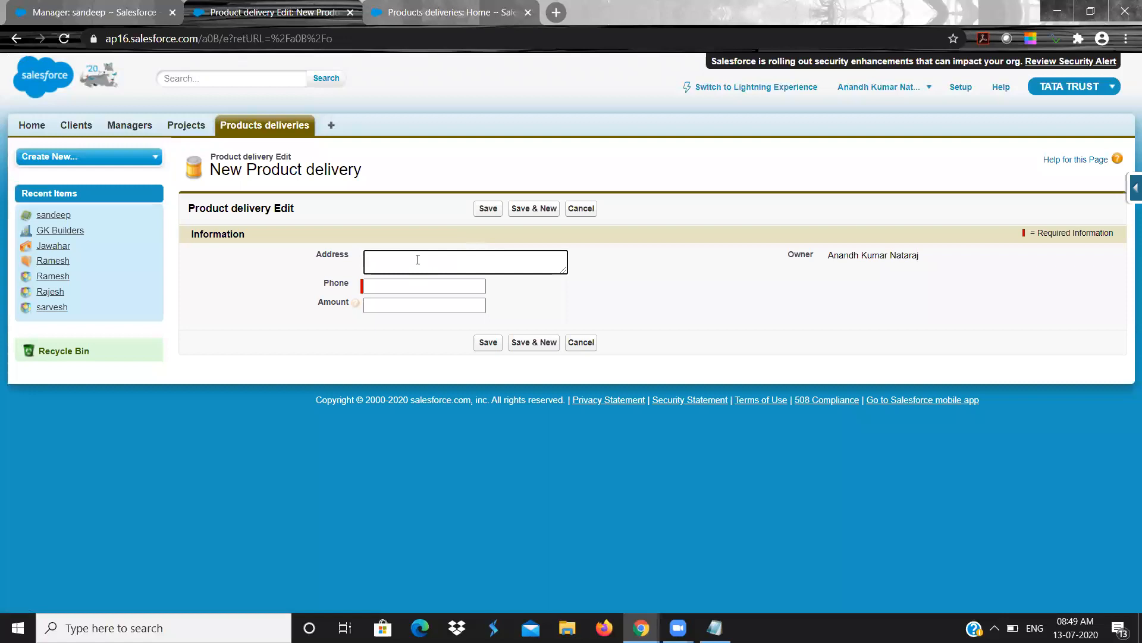
click(404, 285)
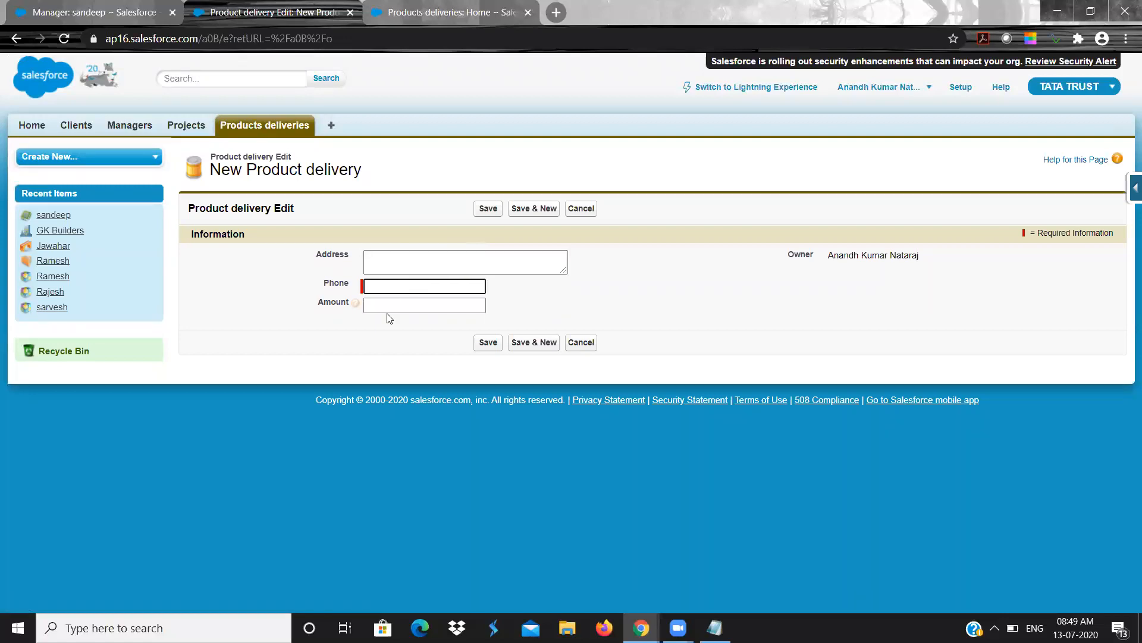
click(392, 309)
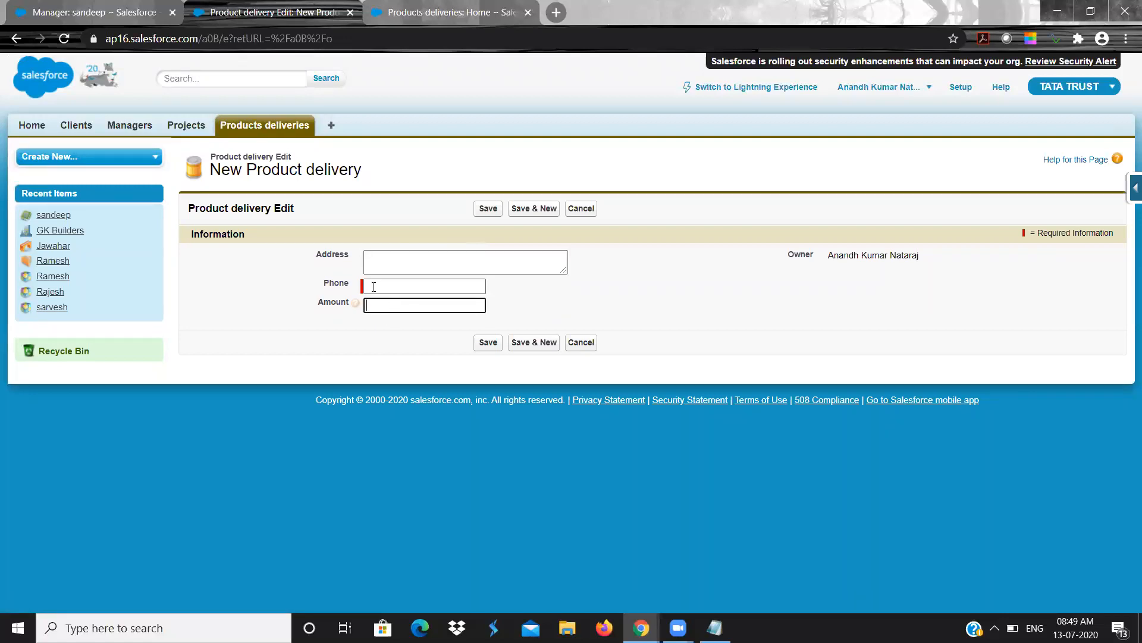
mouse_move(356, 303)
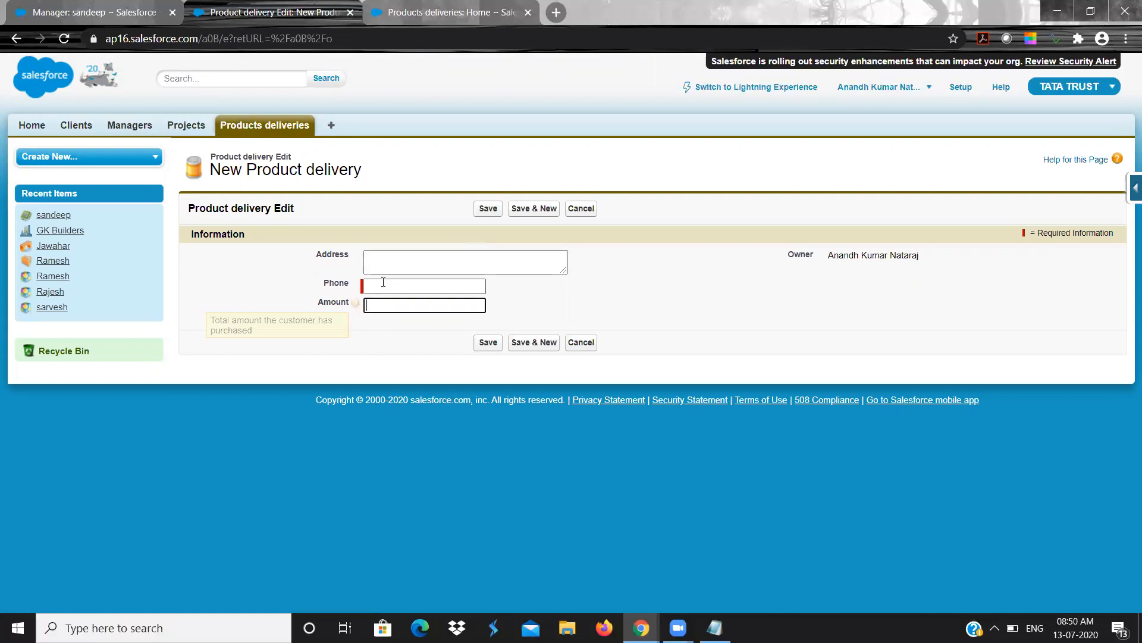
click(402, 266)
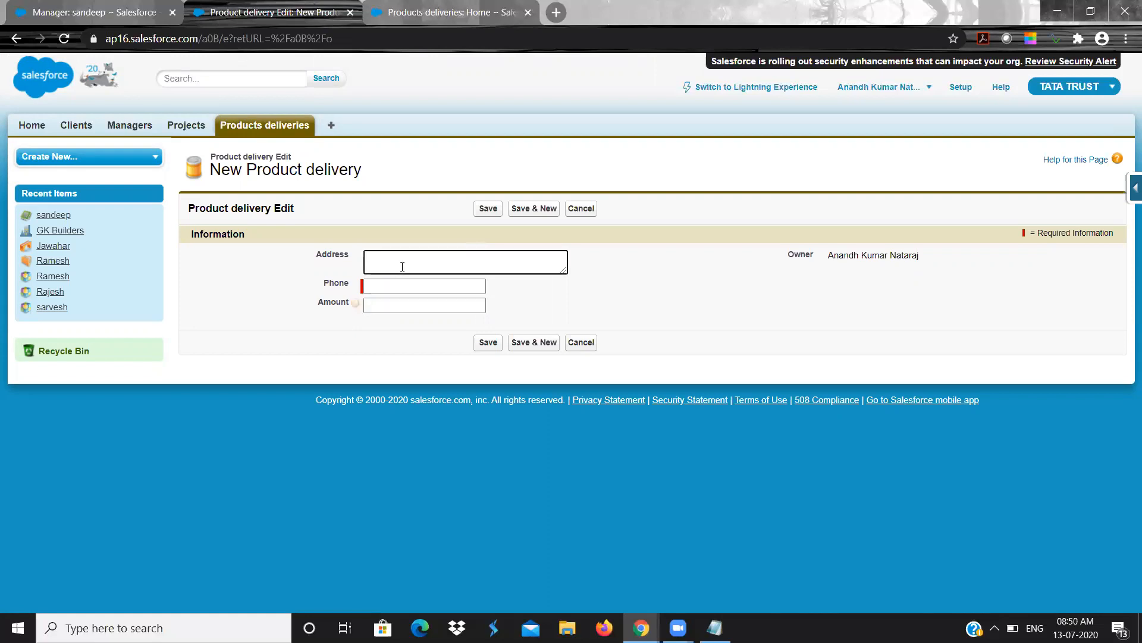
text(Test address, Chennai- 6)
key(Tab)
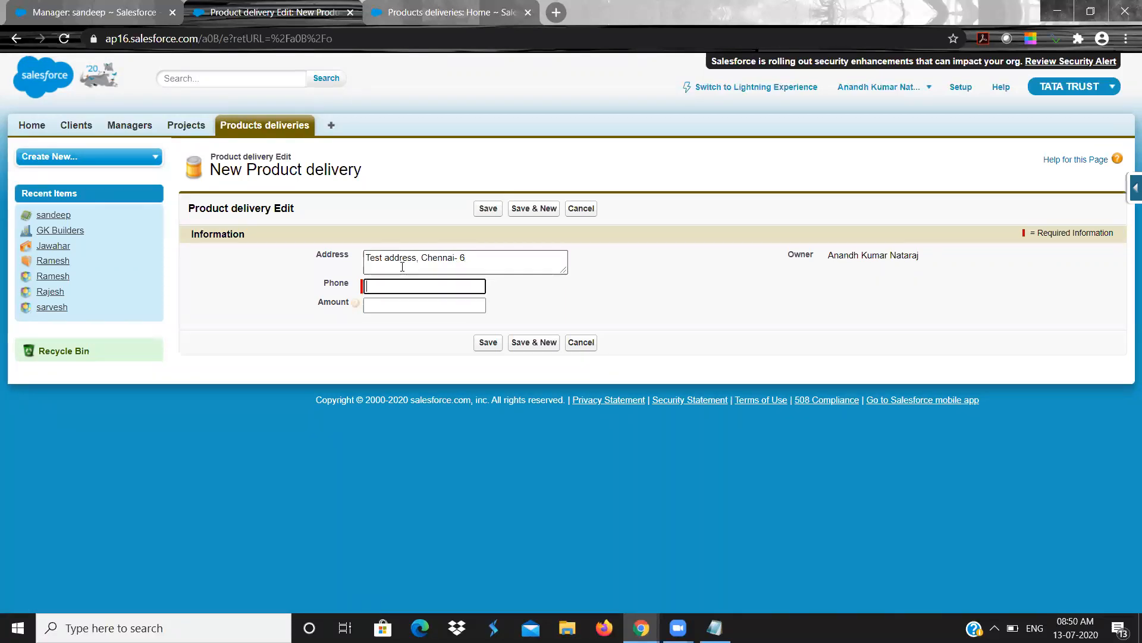
text(78945612301)
click(393, 306)
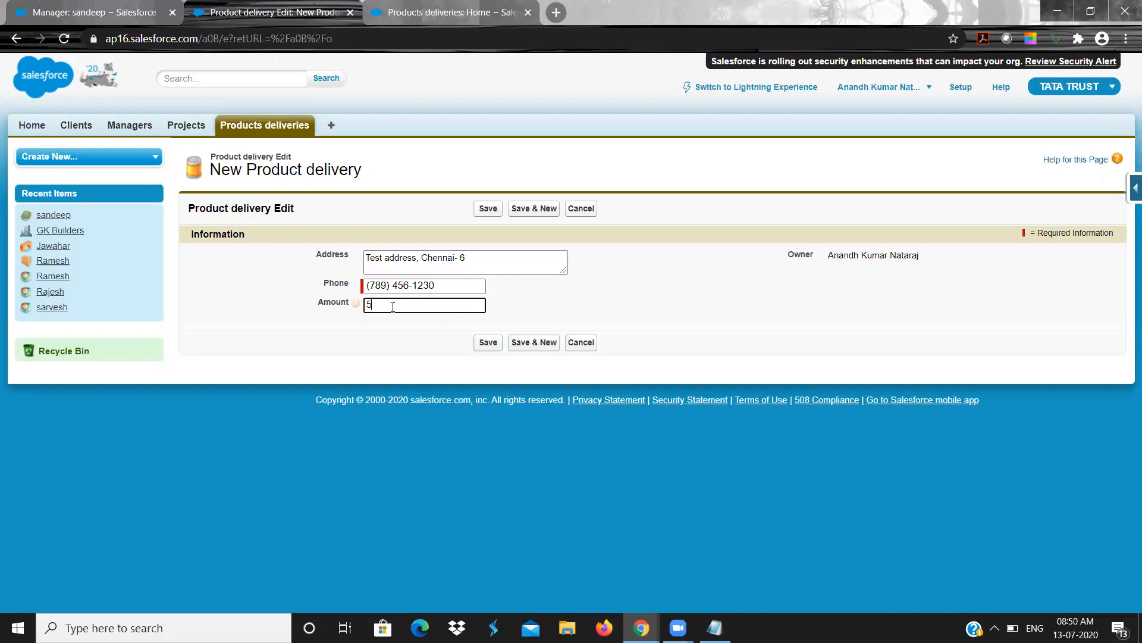
click(489, 210)
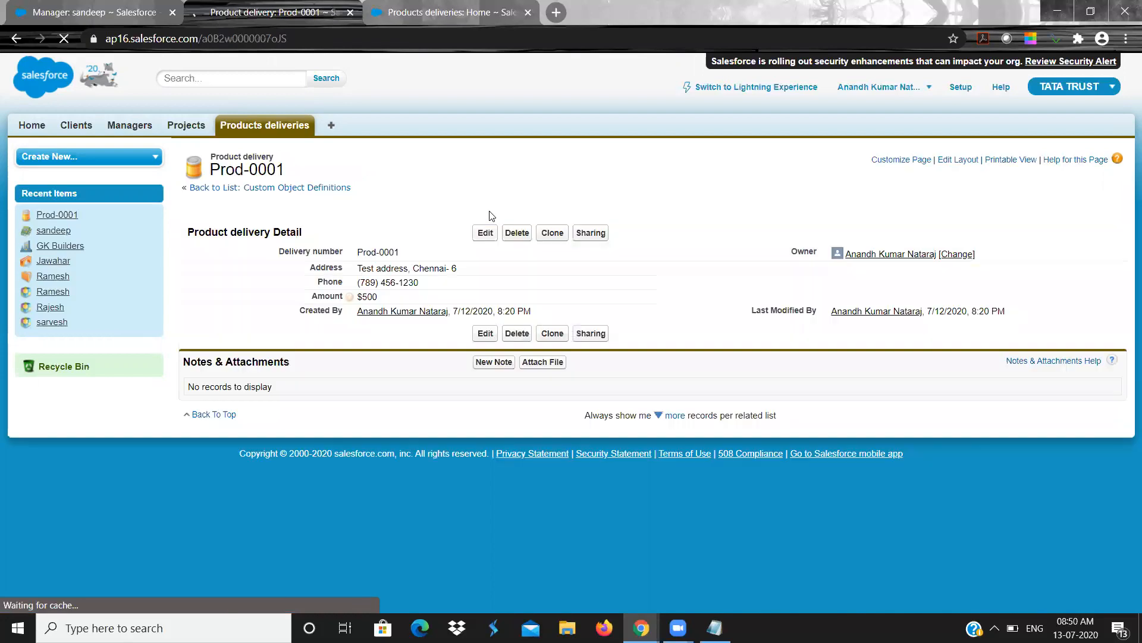
- Review Prod-0001's Created By, Last Modified By, Owner and Notes & Attachments sections
drag(300, 310, 340, 312)
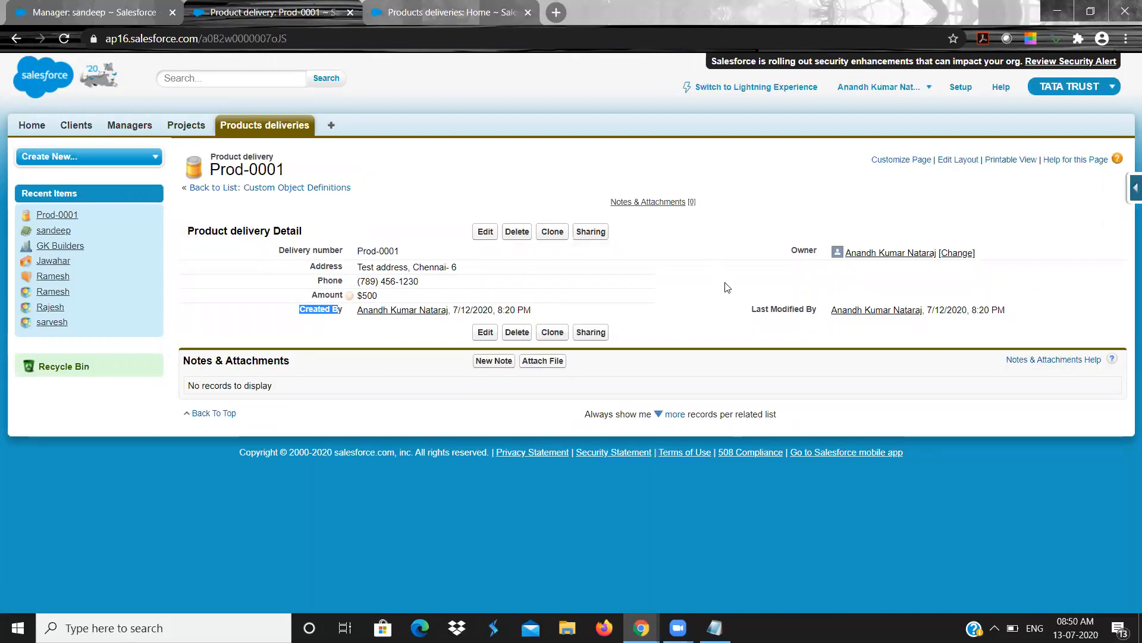
drag(750, 309, 818, 309)
drag(792, 249, 824, 255)
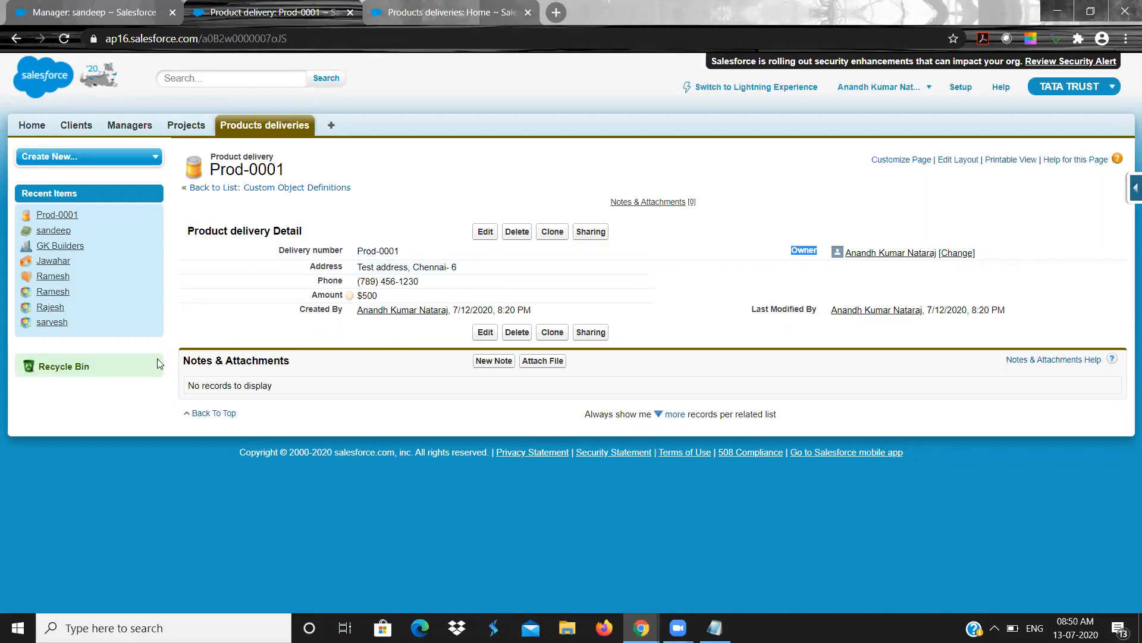
drag(175, 348, 338, 387)
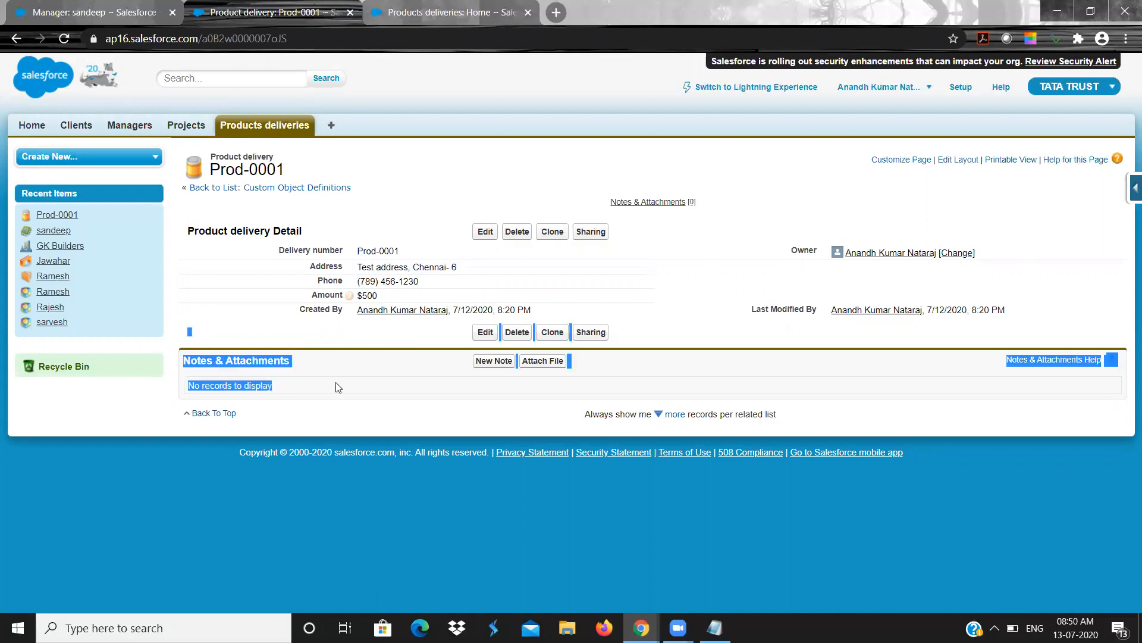
click(464, 382)
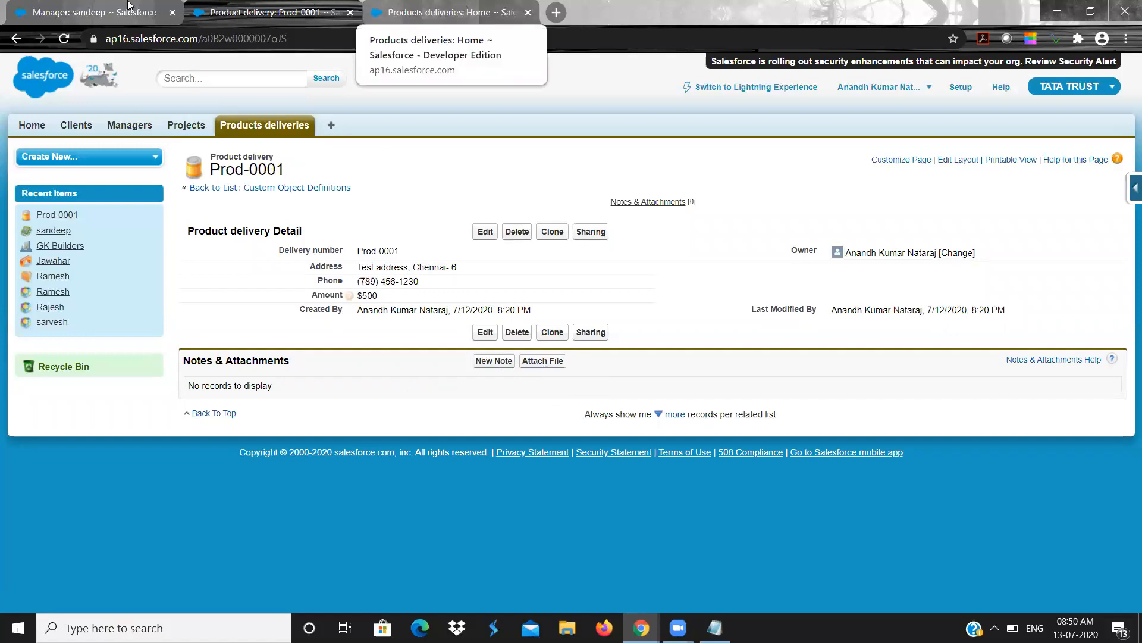
- Return to the Prod-0001 record and open it for editing
click(67, 6)
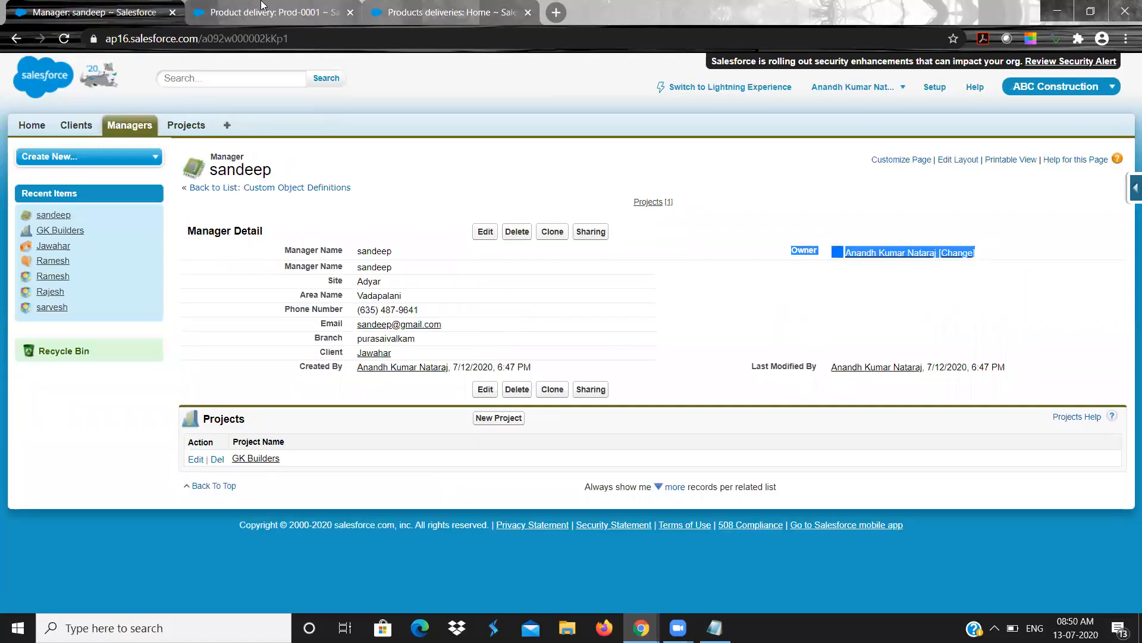
click(293, 8)
click(486, 231)
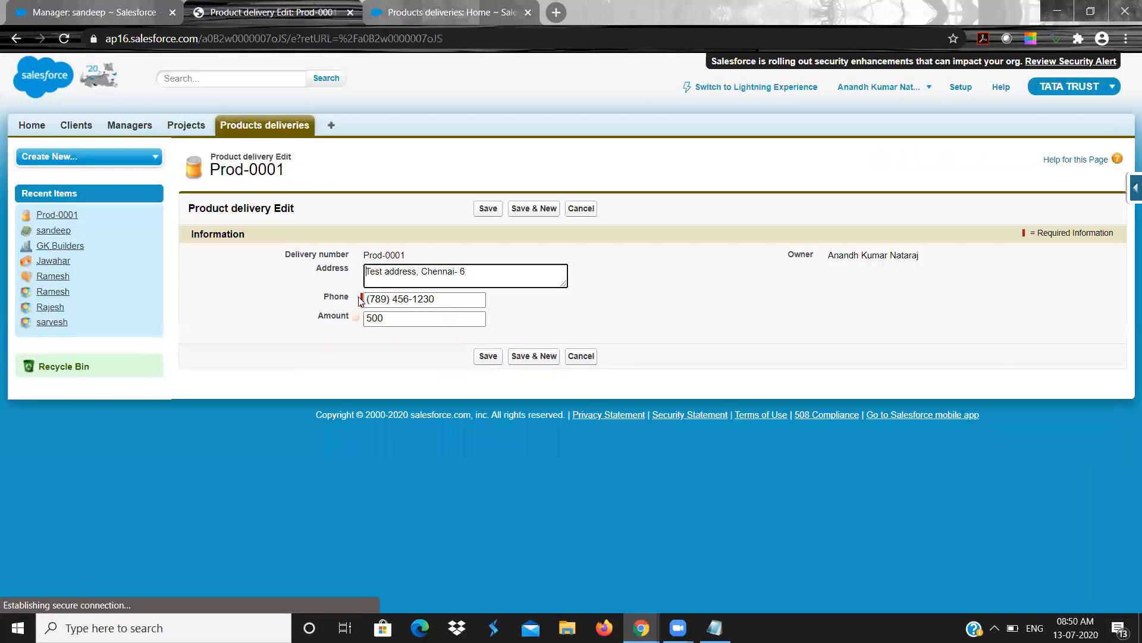
- Clear Prod-0001's Phone and save to trigger the required-field error
click(364, 299)
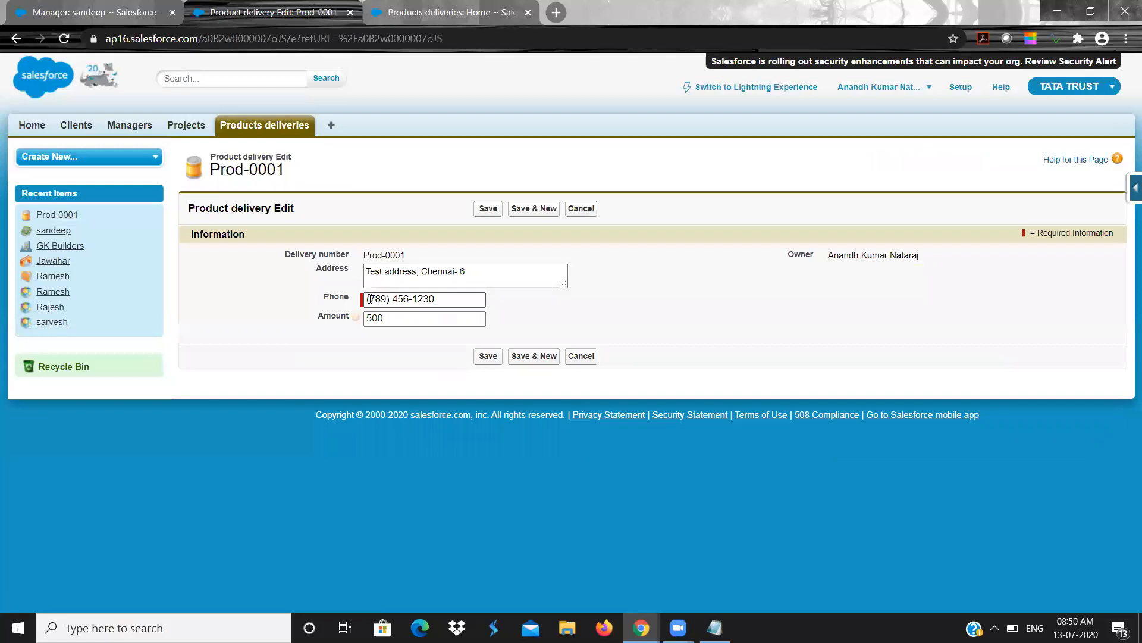
triple_click(368, 299)
key(BackSpace)
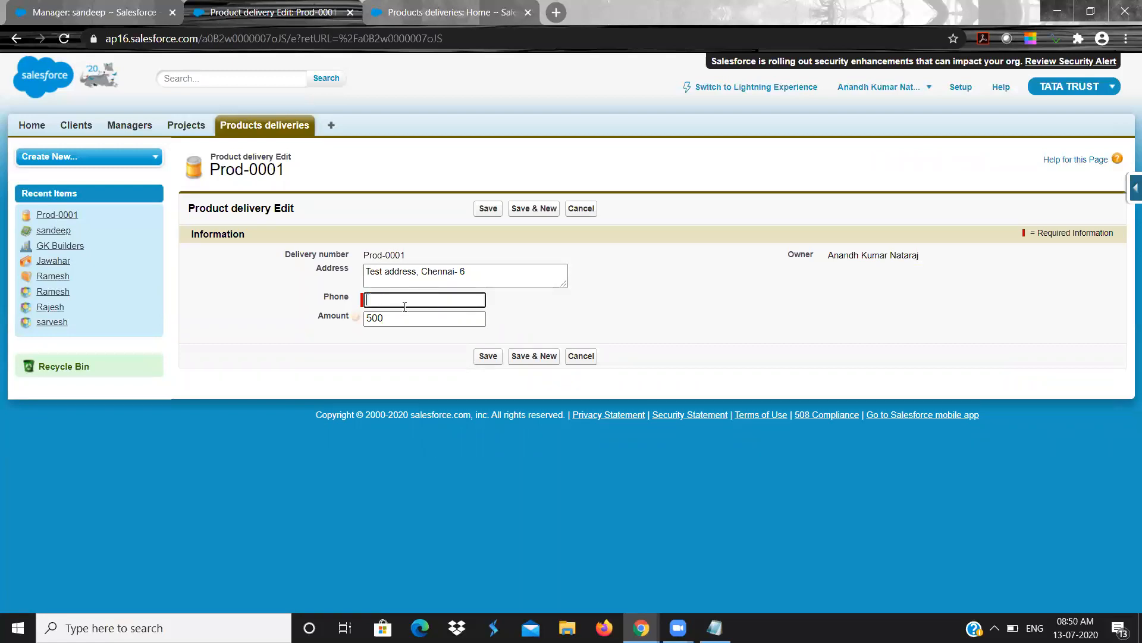
click(492, 208)
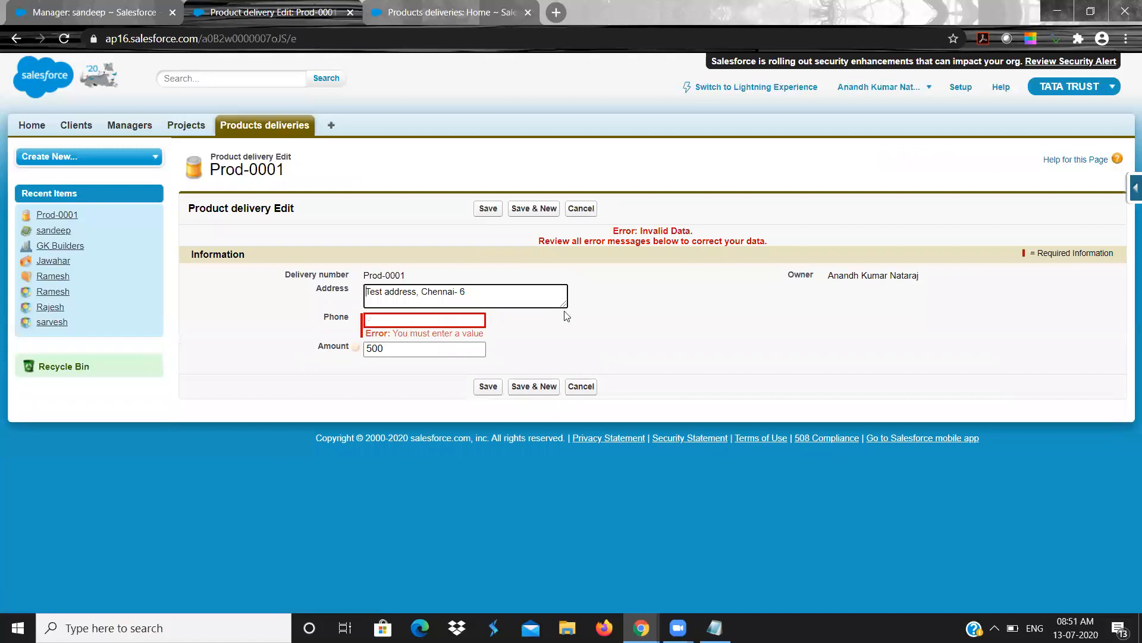
- Refill the previous phone number and save the record again
click(464, 318)
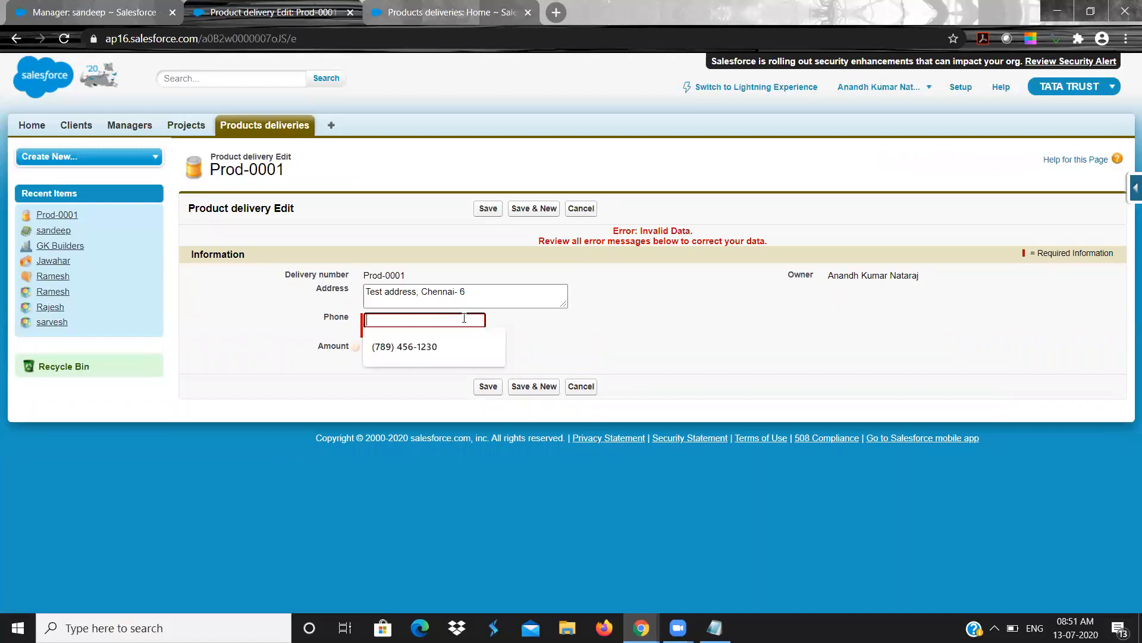
click(450, 342)
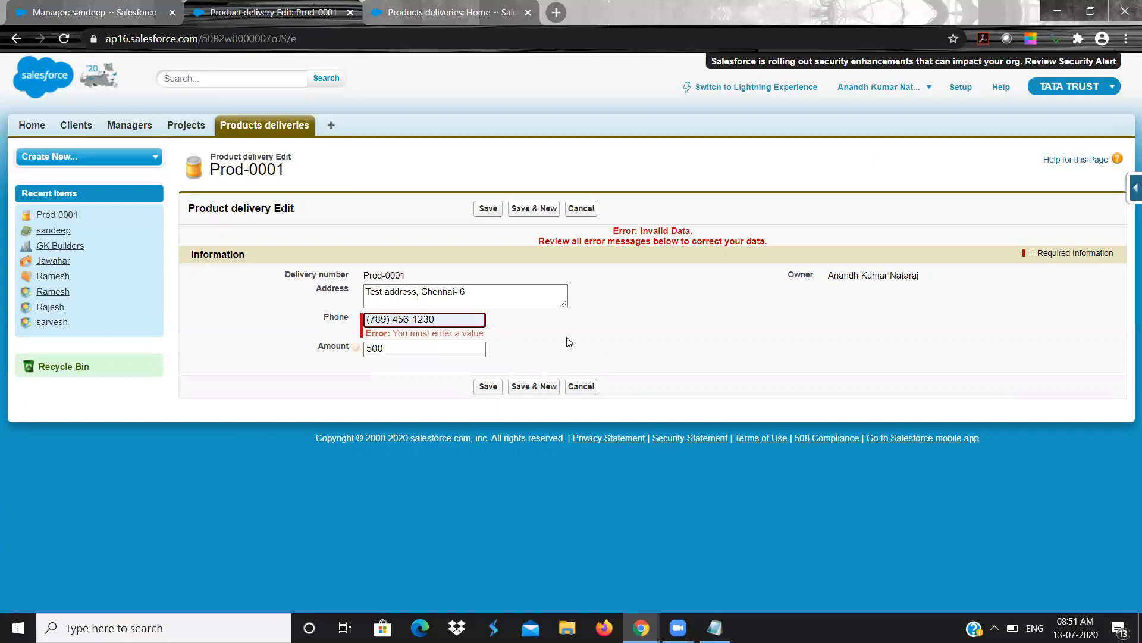
click(482, 386)
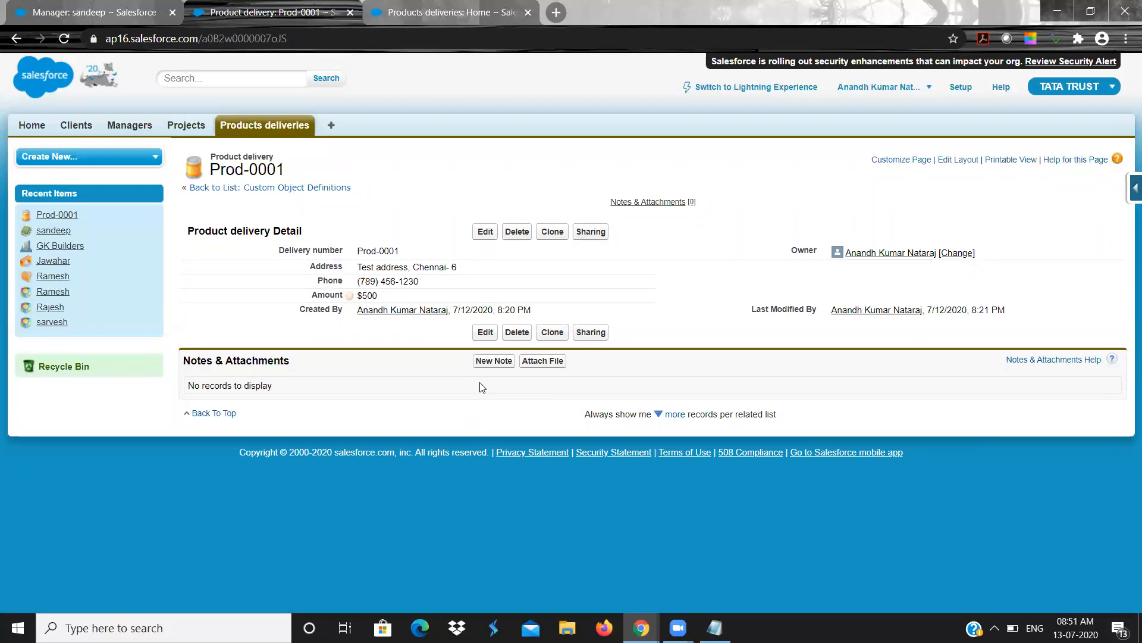
click(111, 5)
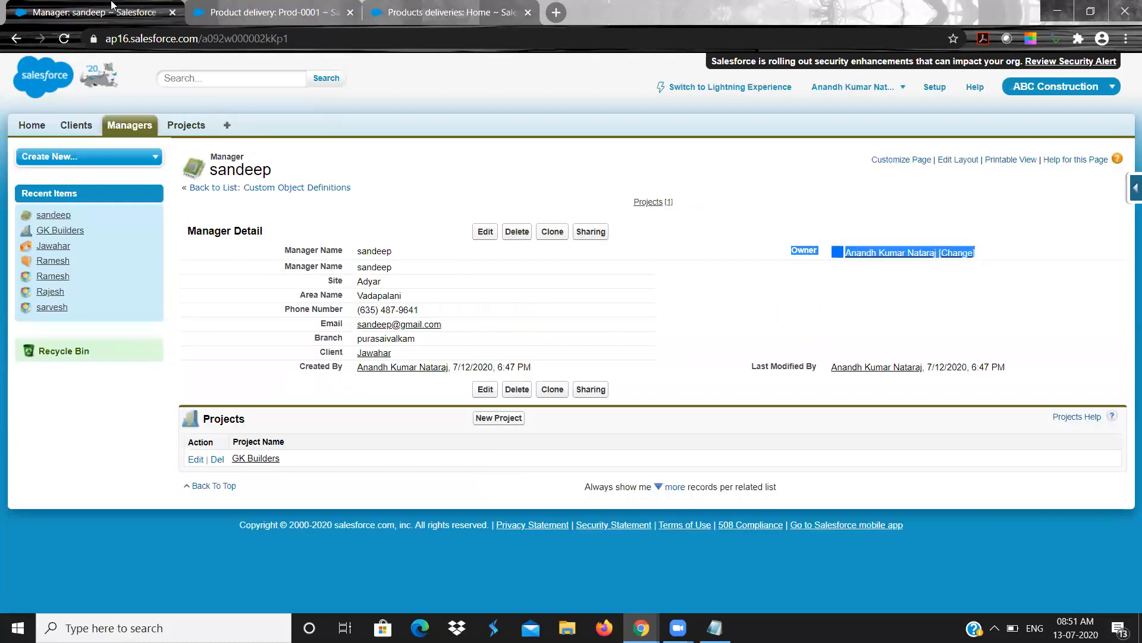
- Go to Setup > Build > Create > Objects and start a New Custom Object
click(390, 8)
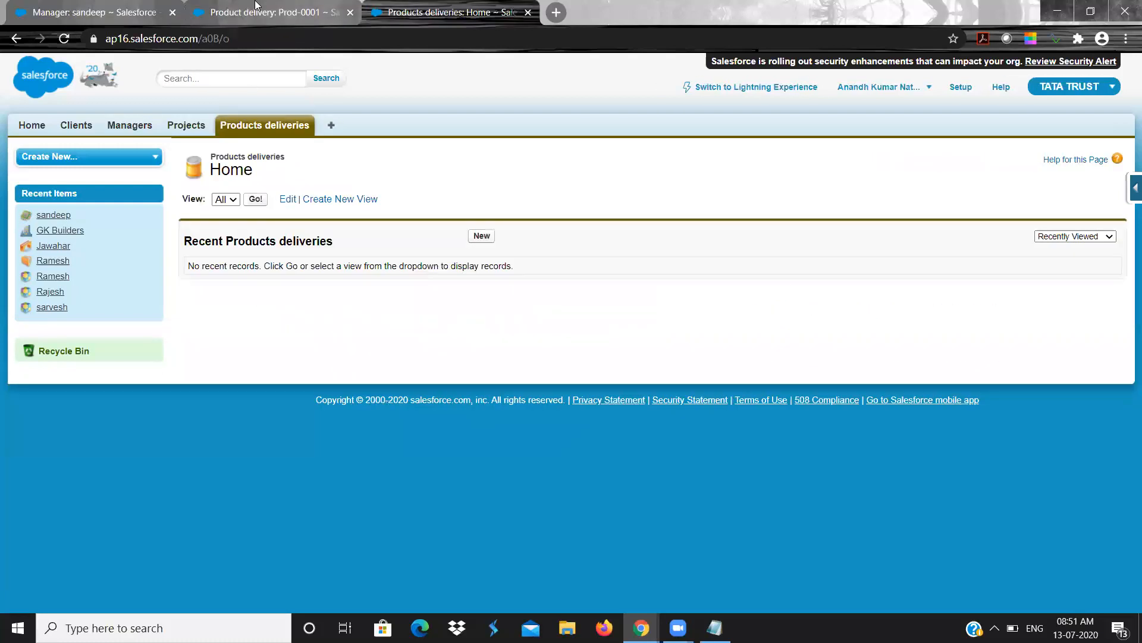
click(256, 6)
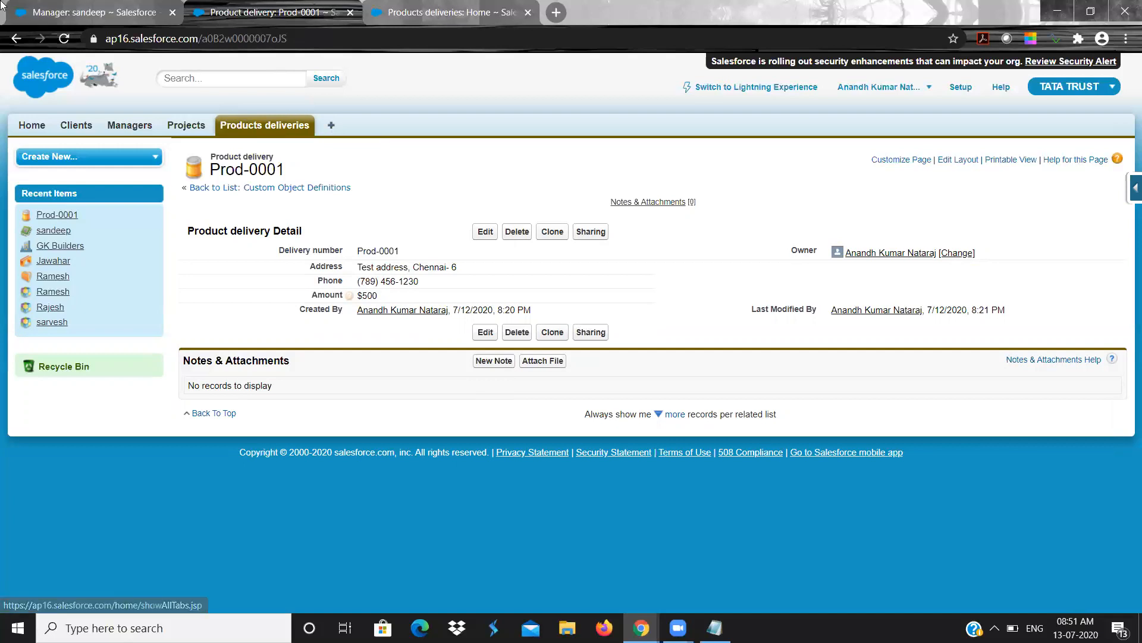
click(24, 11)
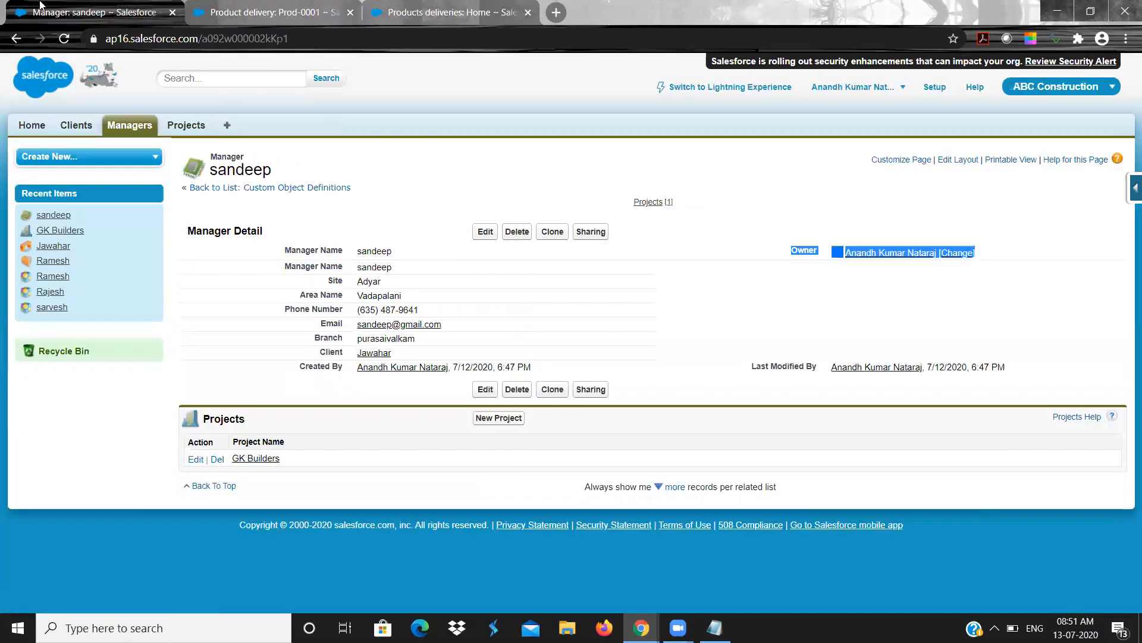
click(943, 91)
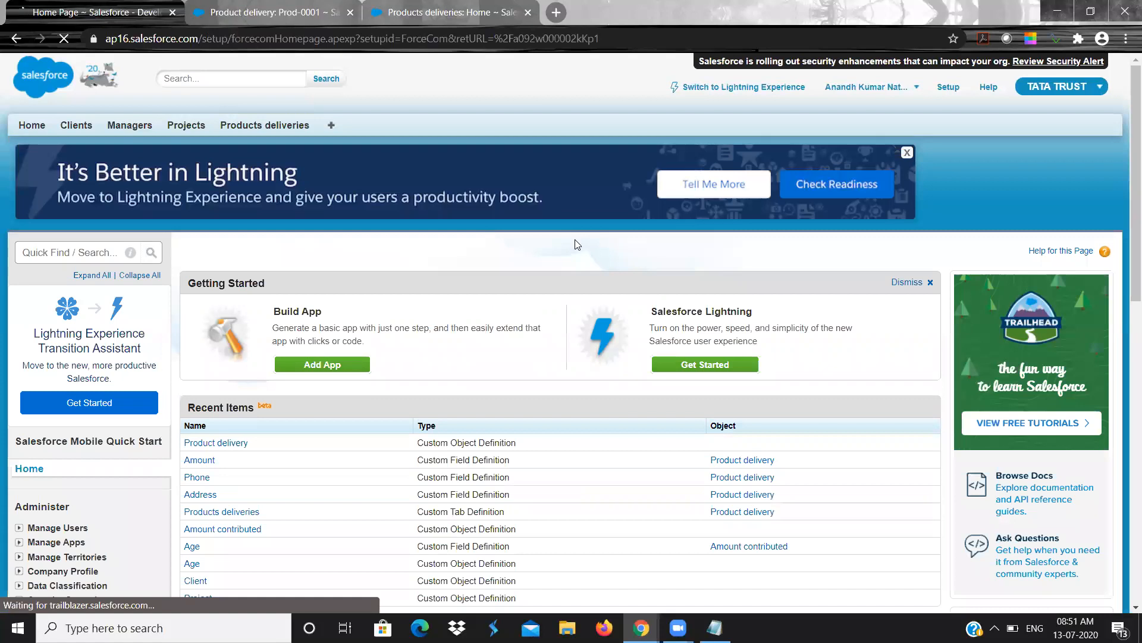
scroll(576, 241, down, 9)
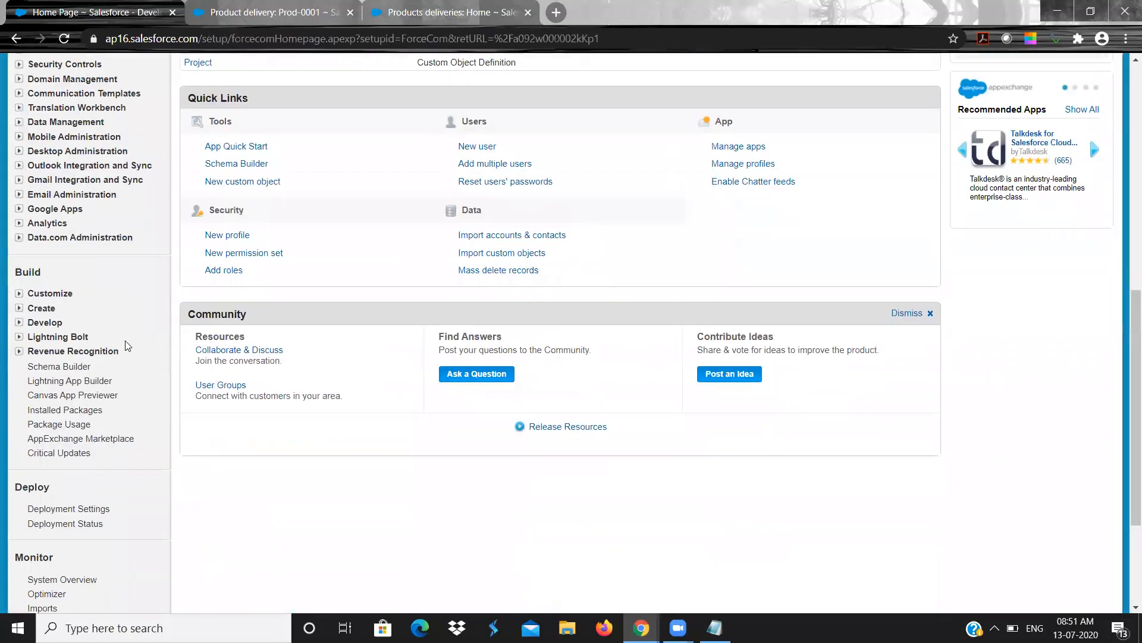
click(18, 309)
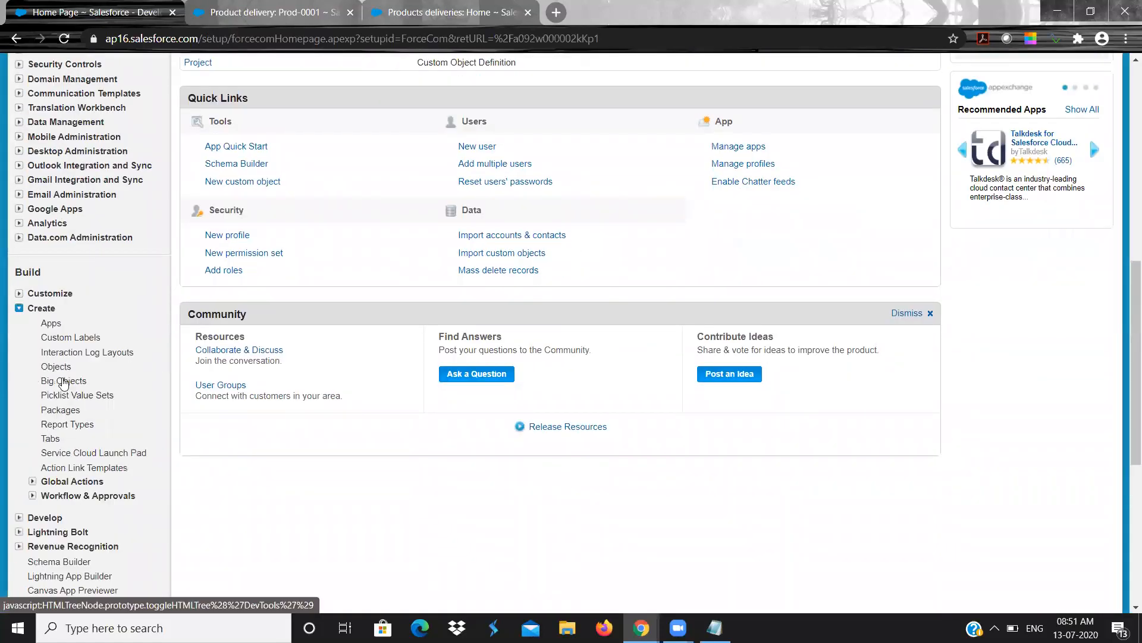
click(62, 369)
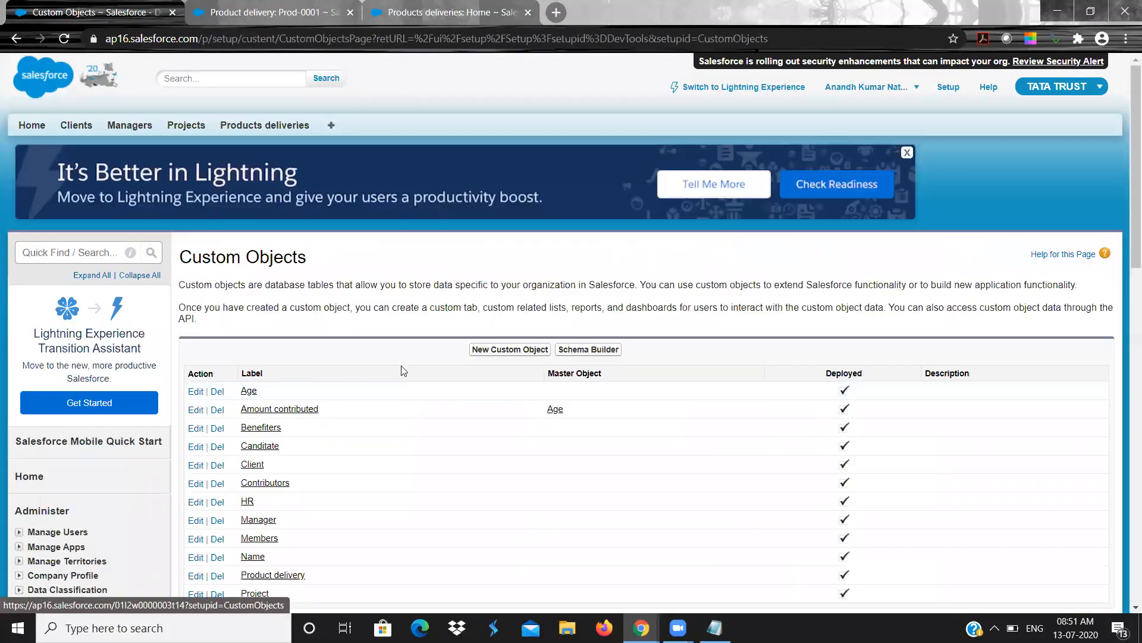
click(515, 351)
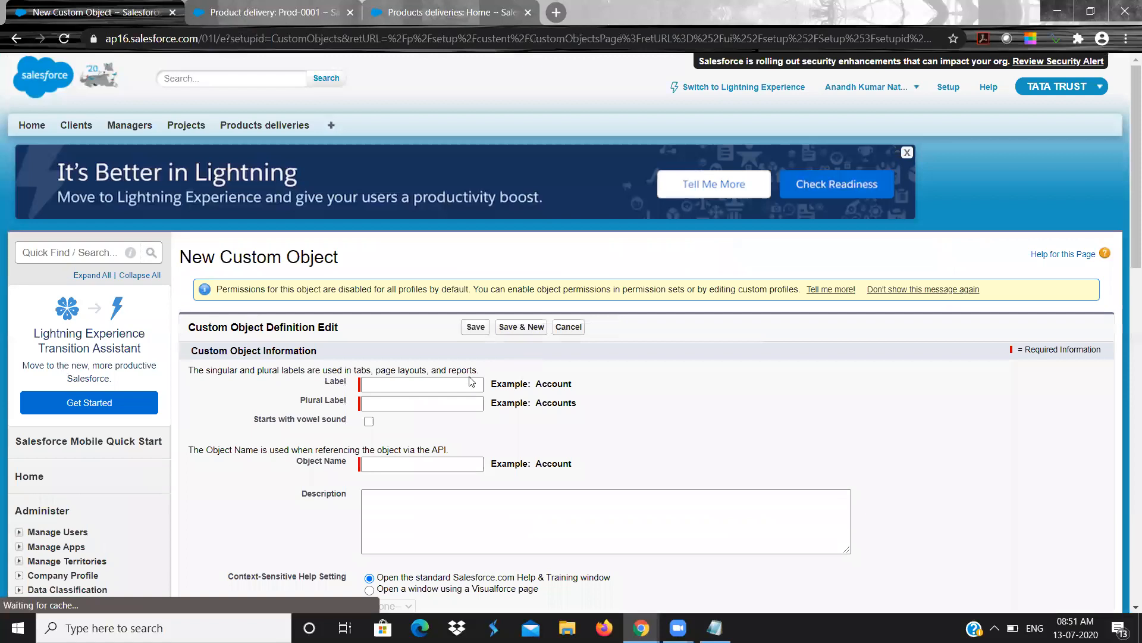
- Enter the Delivery Item object's label and plural label 'Delivery Items'
click(458, 386)
text(Del)
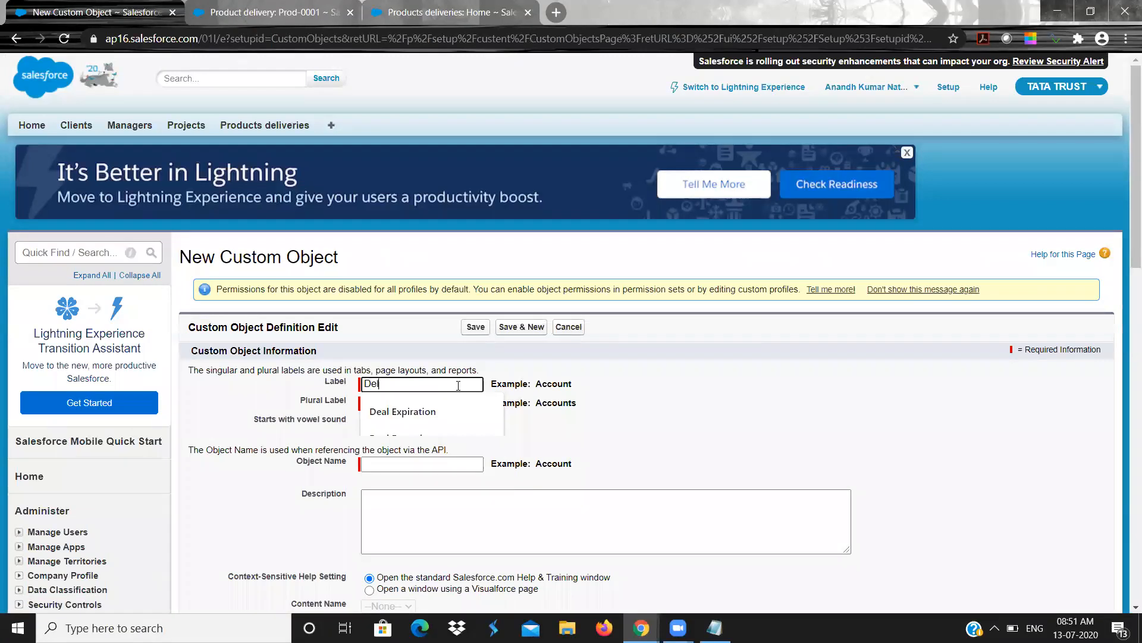
text(ivery Item)
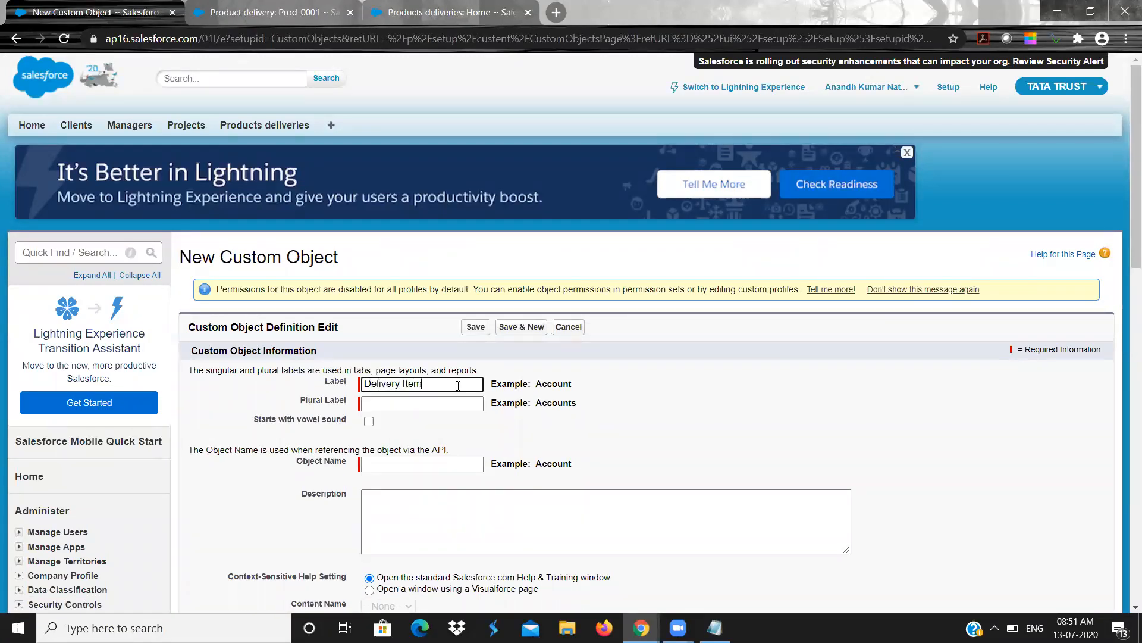
text(s)
key(Tab)
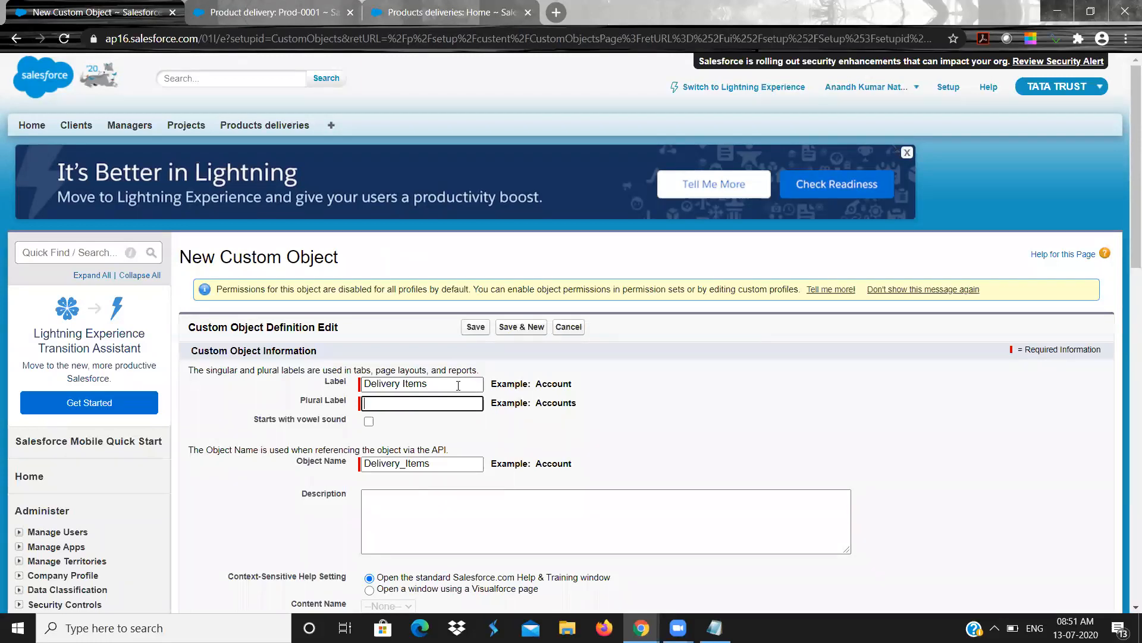
text(Delivery Items)
click(458, 386)
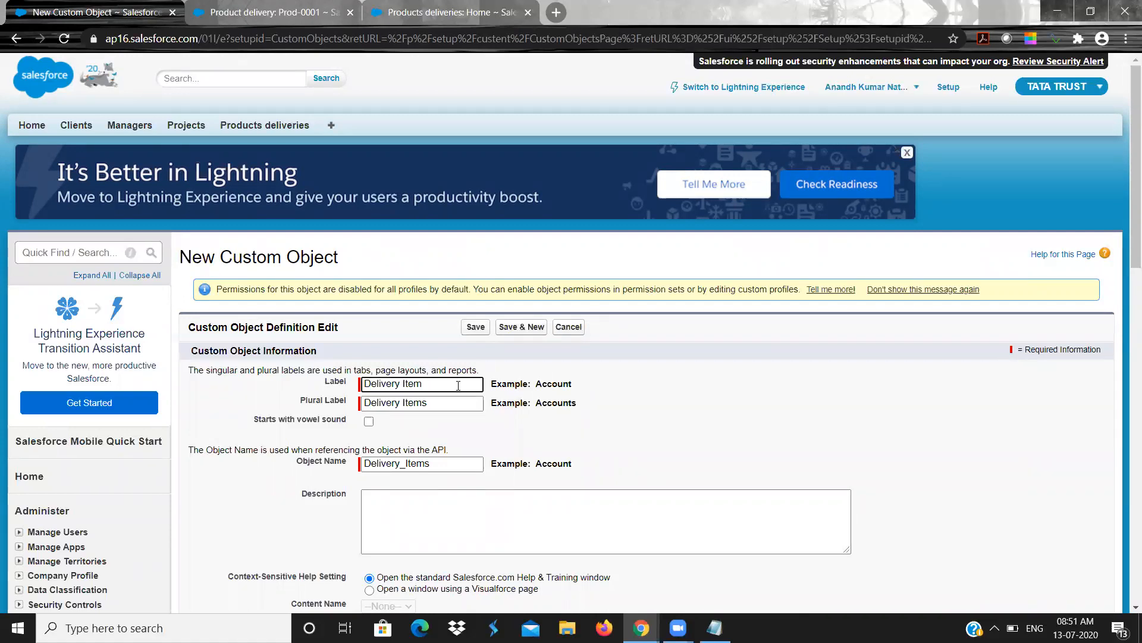
click(689, 393)
- Make the record name an Auto Number with display format Del-{0001}
scroll(690, 394, down, 3)
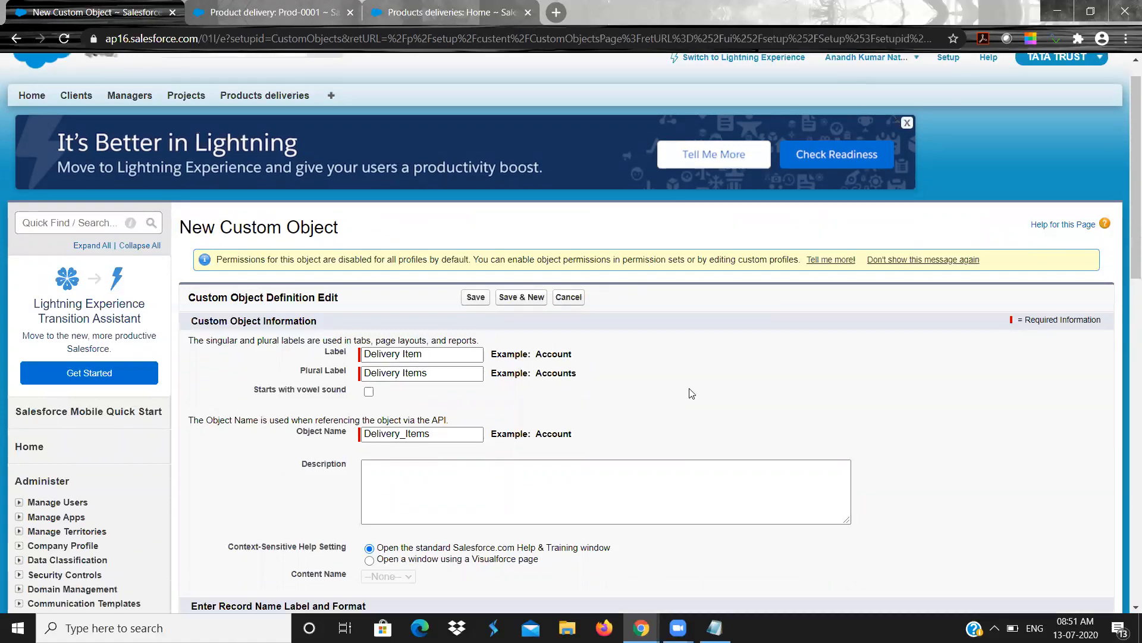
scroll(690, 393, down, 2)
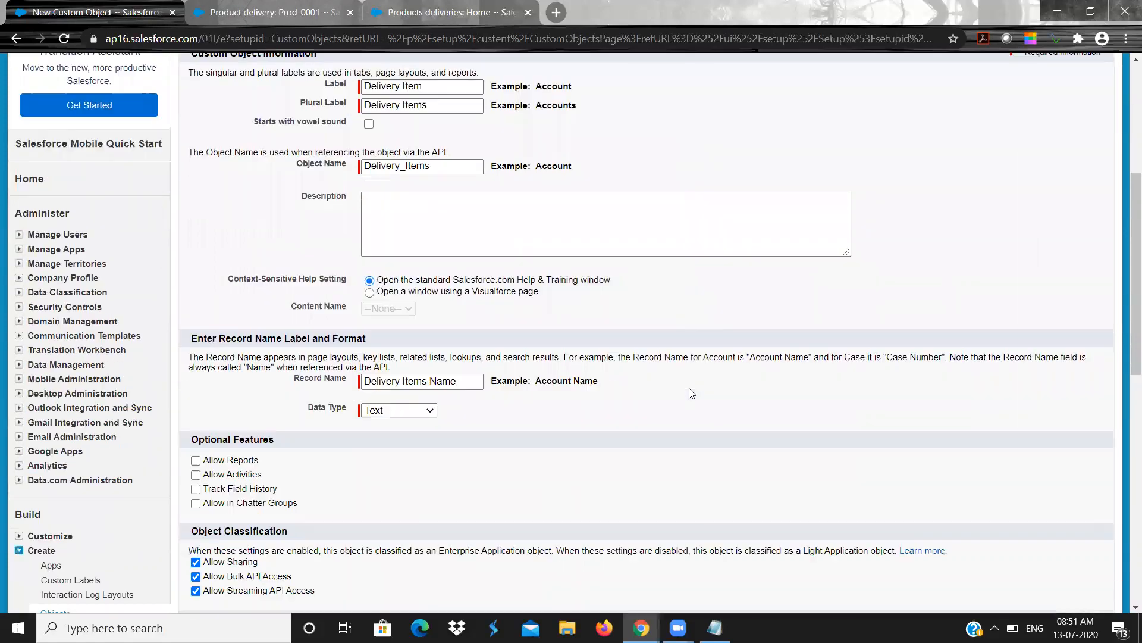
click(416, 353)
click(406, 375)
click(407, 374)
text(Del)
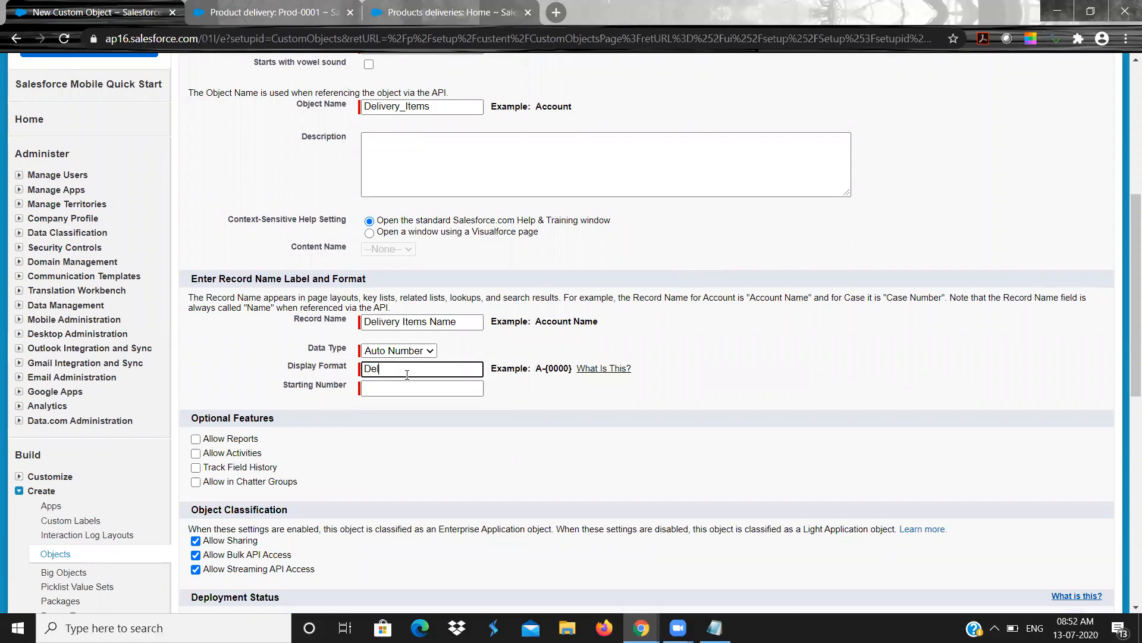
text(-{})
text(000)
text(0)
click(406, 447)
- Enable launching the New Custom Tab Wizard after saving, and save the object
scroll(405, 447, down, 5)
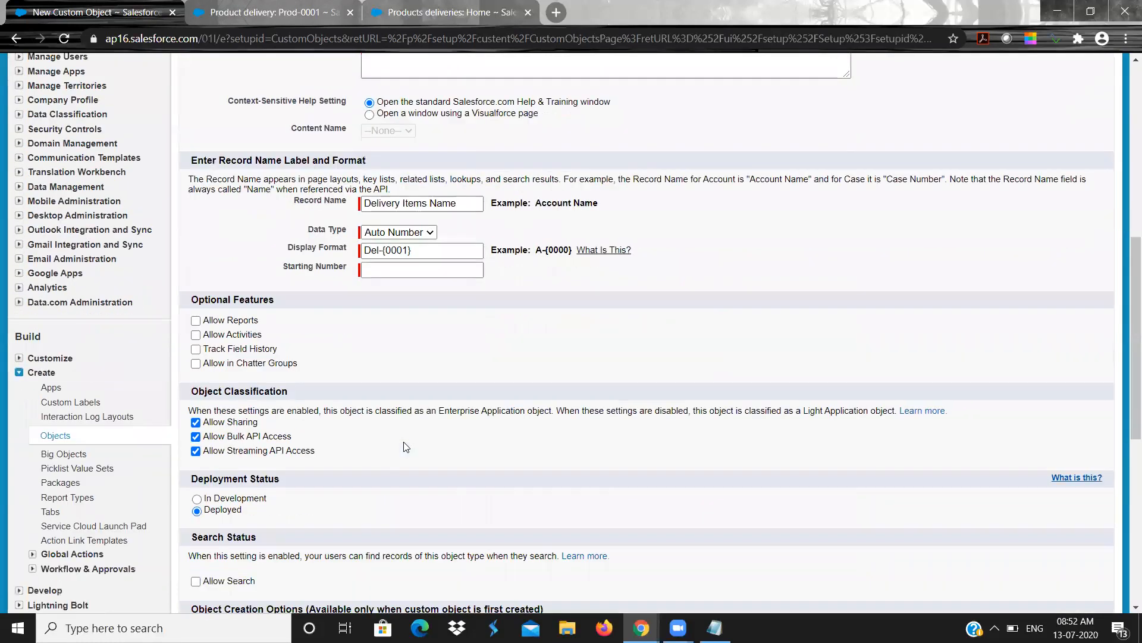
scroll(403, 446, down, 2)
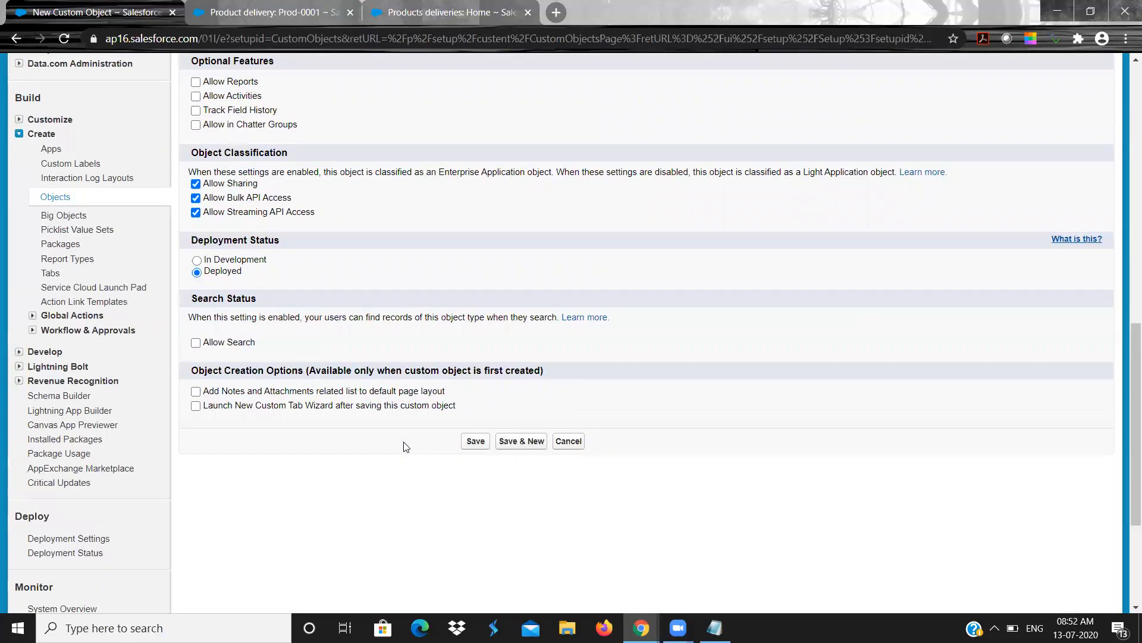
click(195, 405)
click(483, 443)
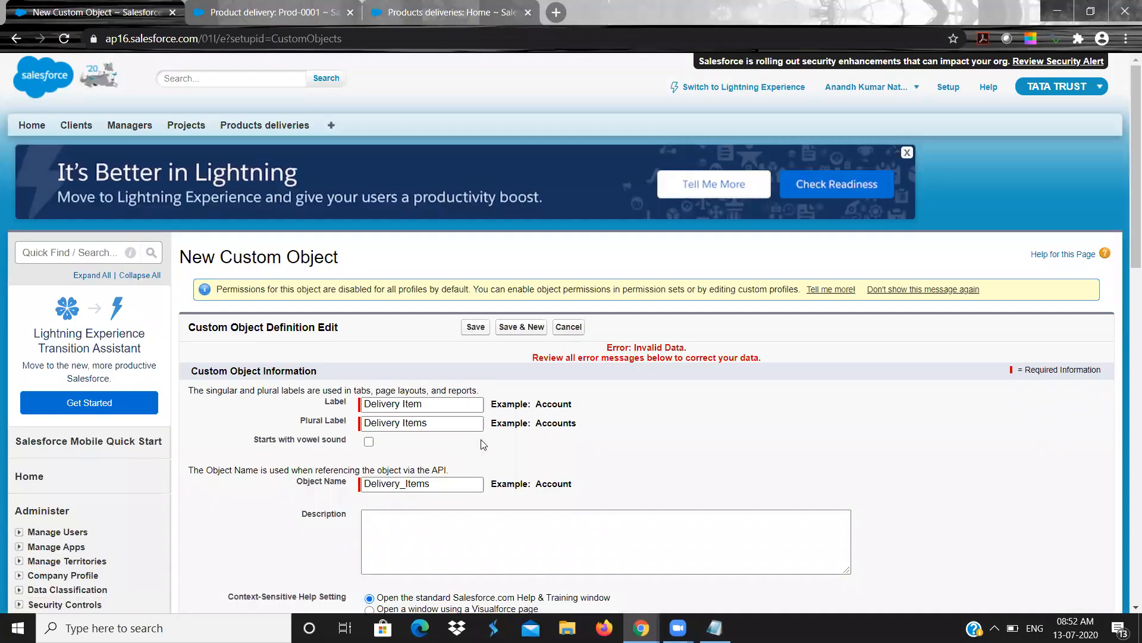
- Set the Delivery Item auto-number Starting Number to 1 and save the object
scroll(614, 426, down, 5)
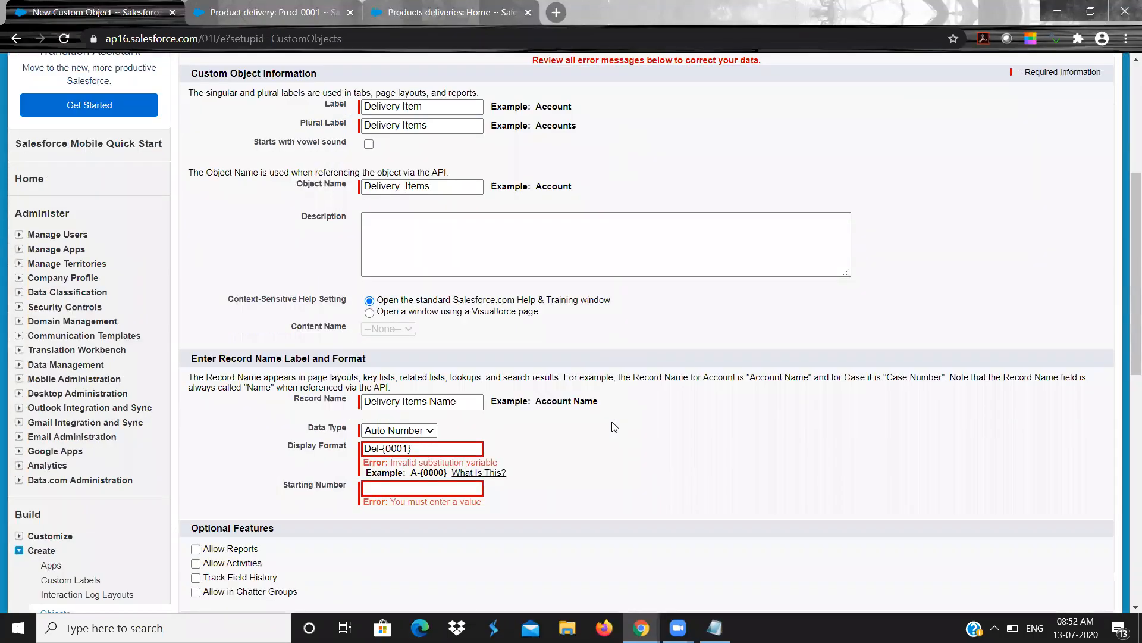
click(384, 487)
text(1)
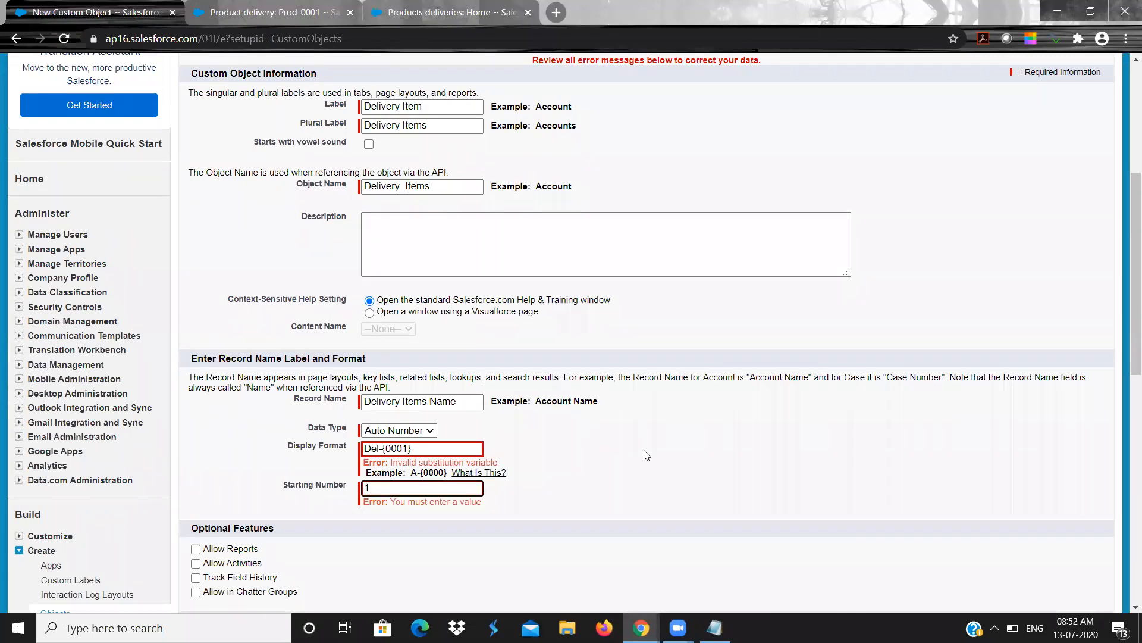
scroll(646, 456, down, 4)
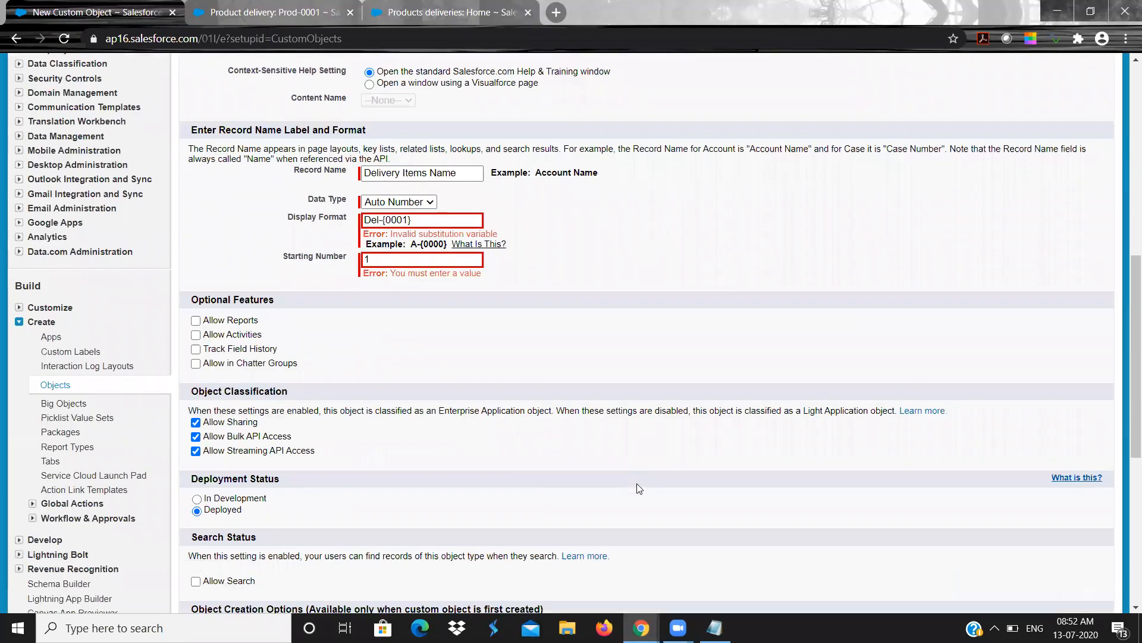
scroll(638, 488, down, 4)
click(481, 461)
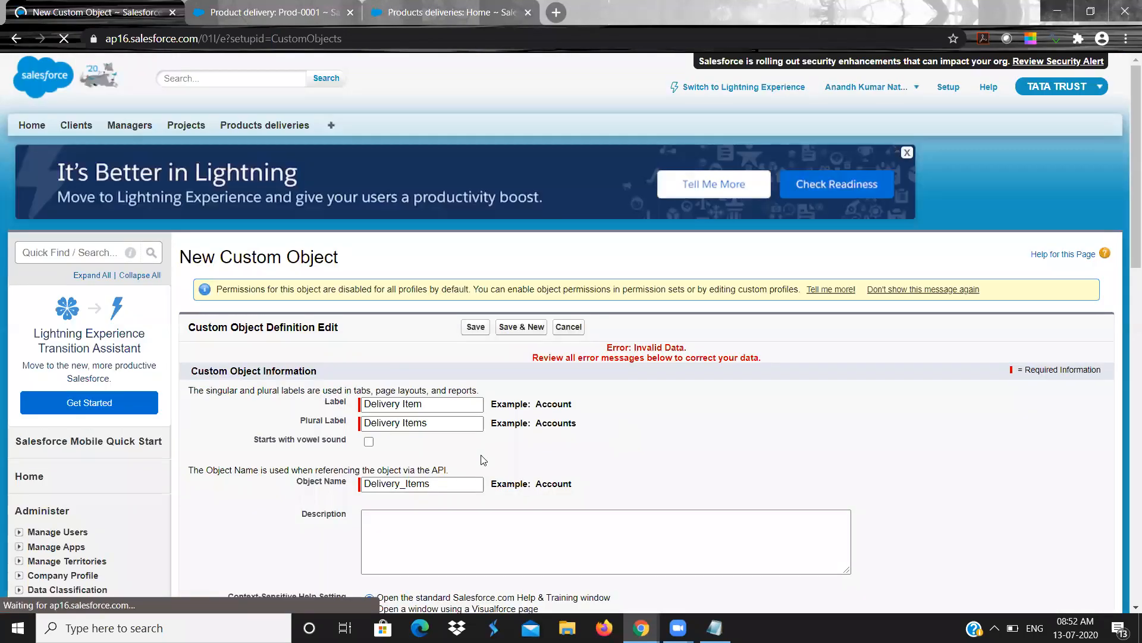
- Correct the Display Format from Del-{0001} to Del-{0000} and save again
scroll(482, 458, down, 5)
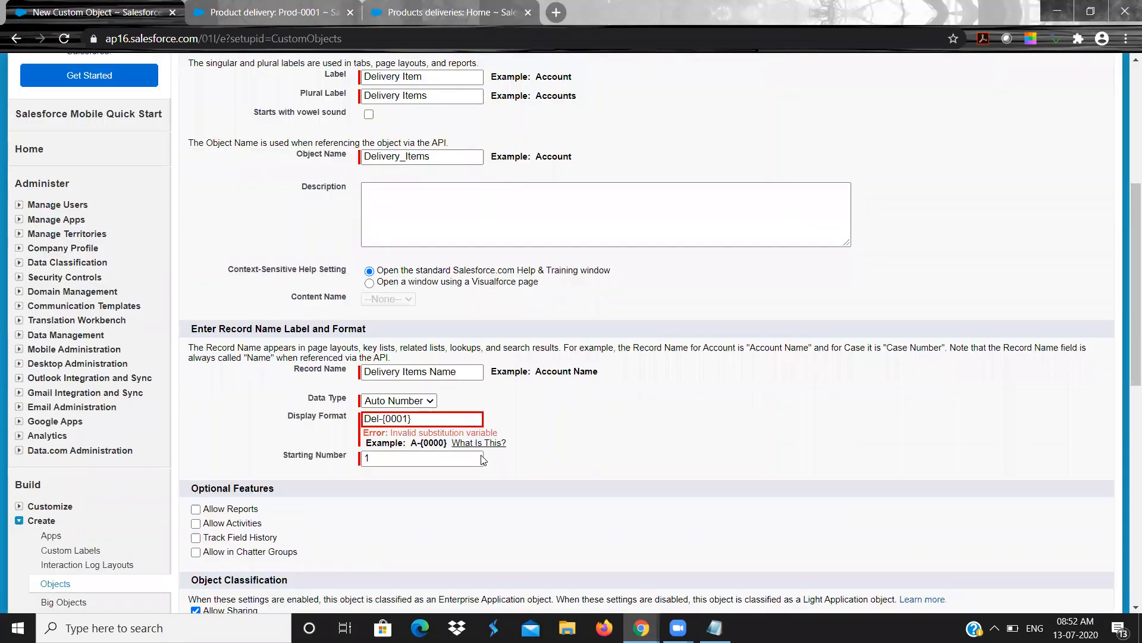
click(382, 418)
click(398, 419)
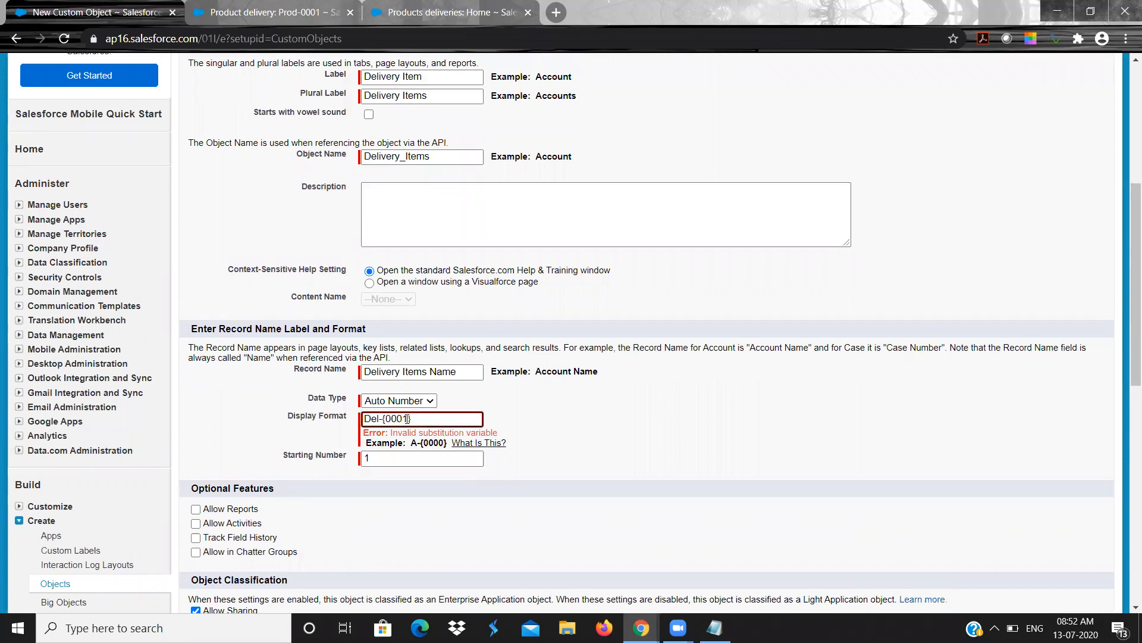
key(BackSpace)
text(0)
click(609, 389)
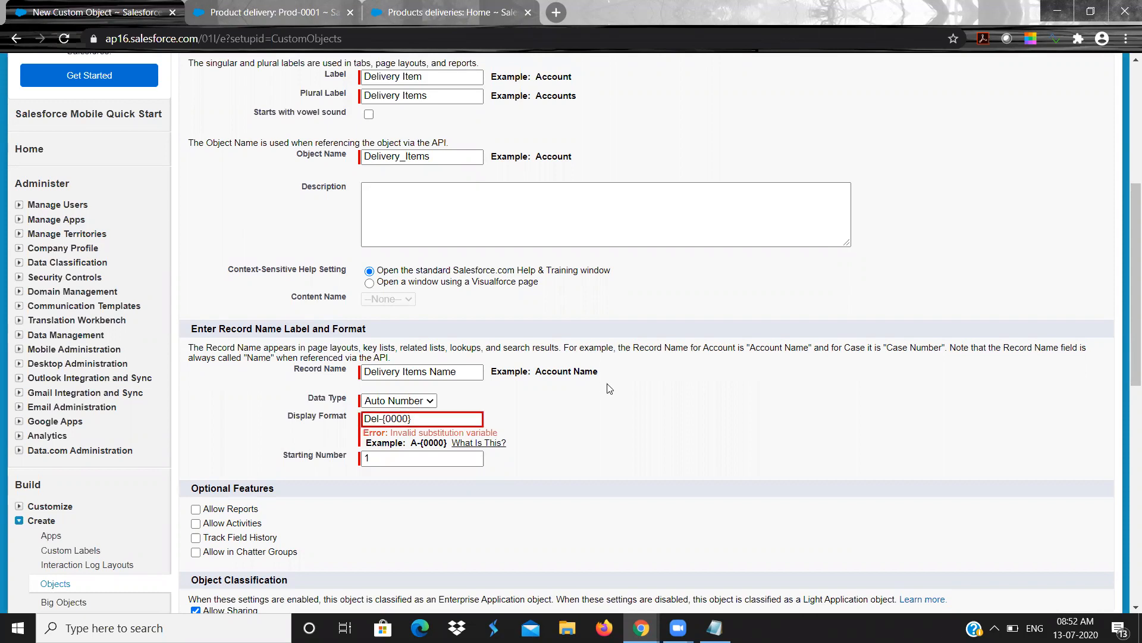
scroll(609, 388, down, 5)
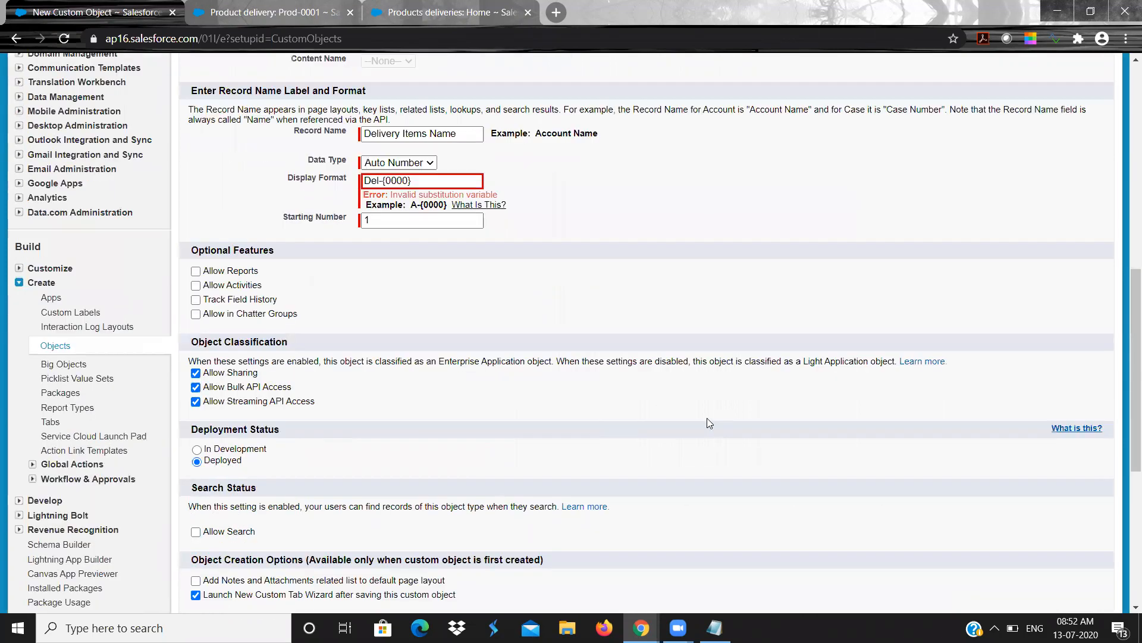
scroll(654, 440, down, 2)
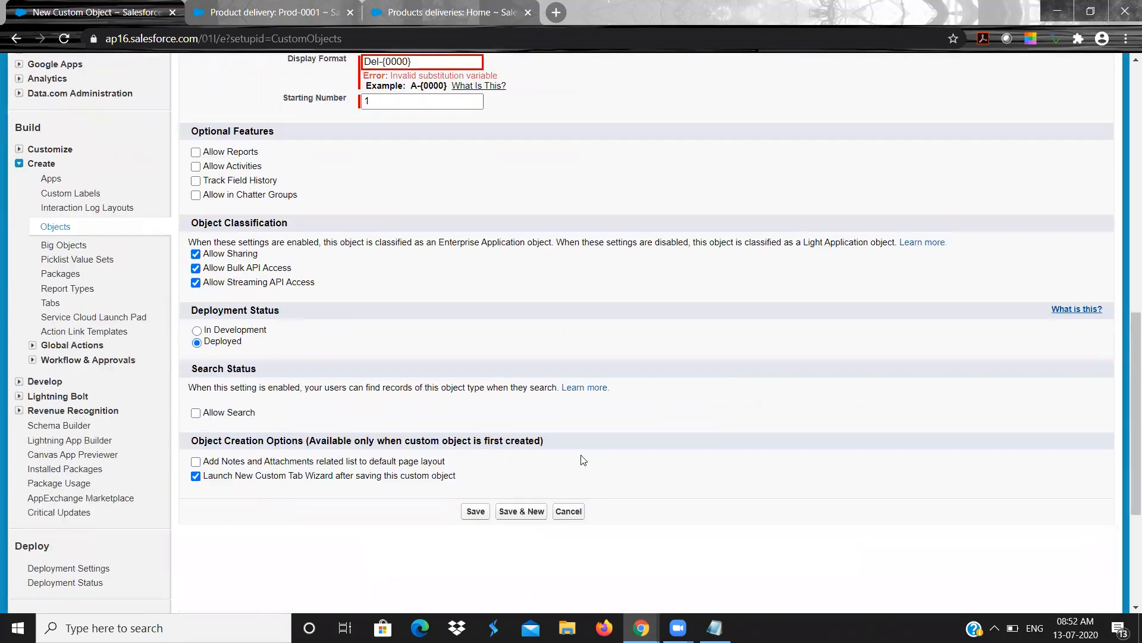
click(474, 513)
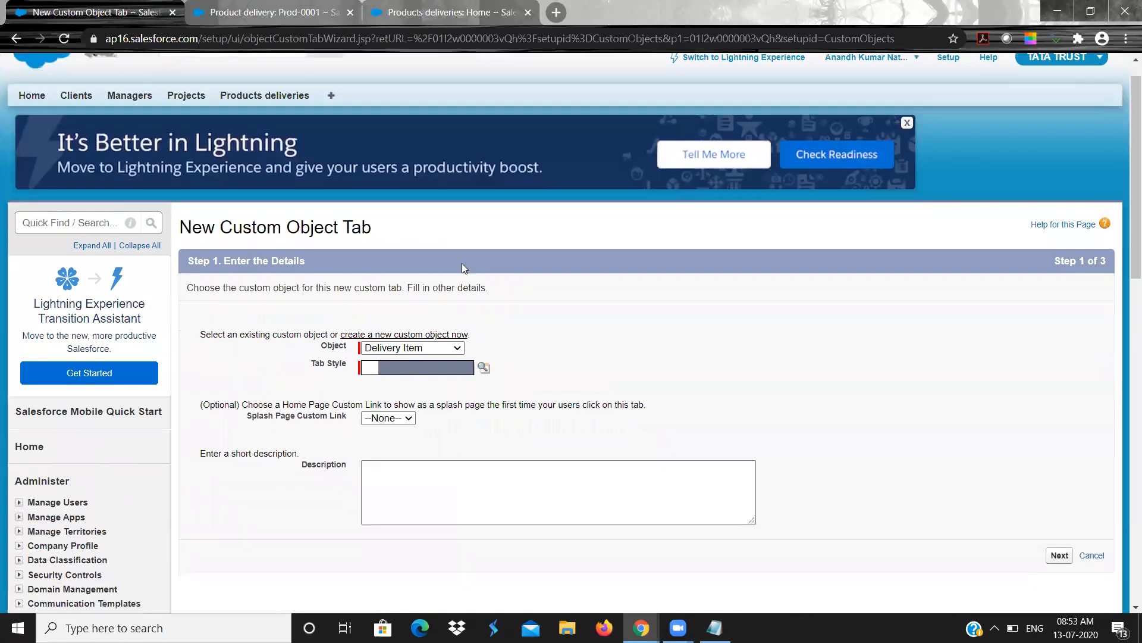
- Give the Delivery Item tab the Compass tab style and proceed to profile visibility
click(485, 369)
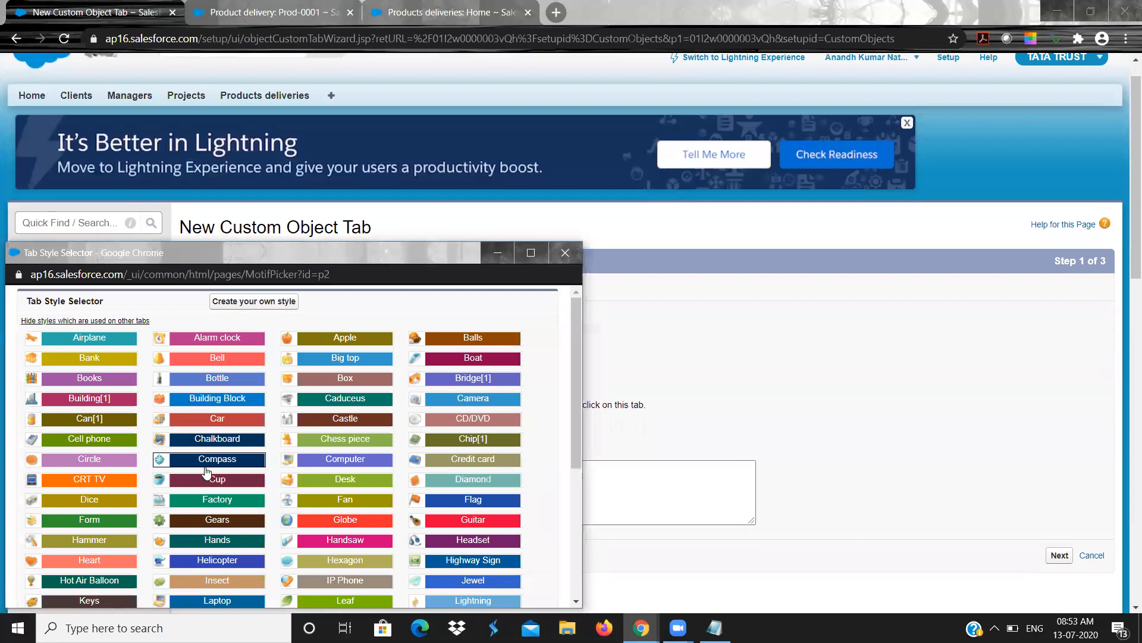
click(206, 463)
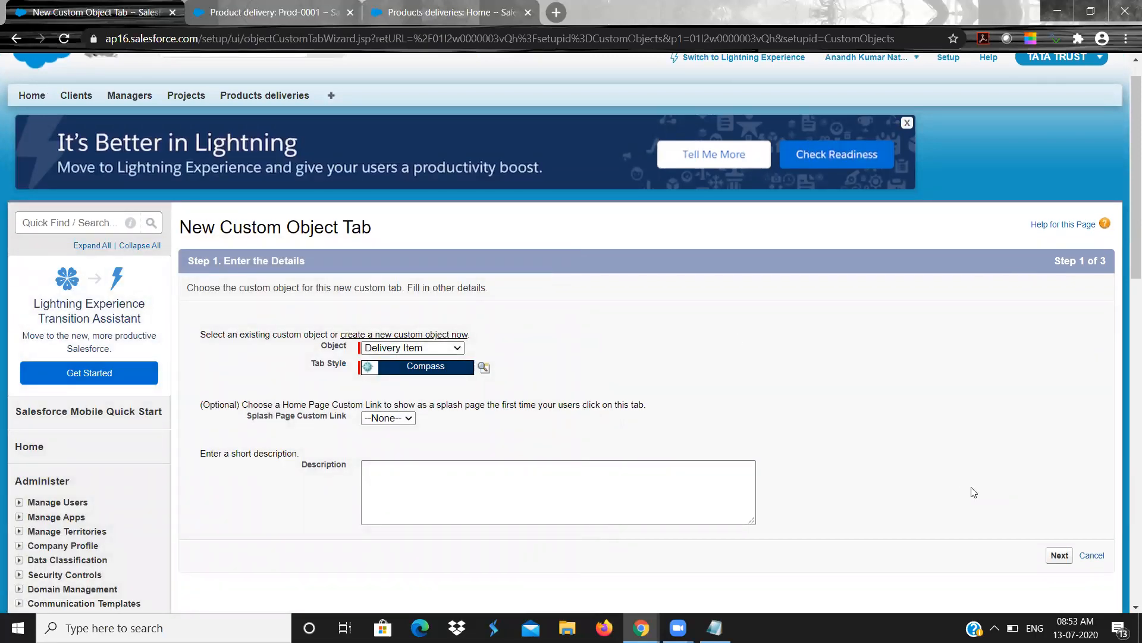
click(1060, 555)
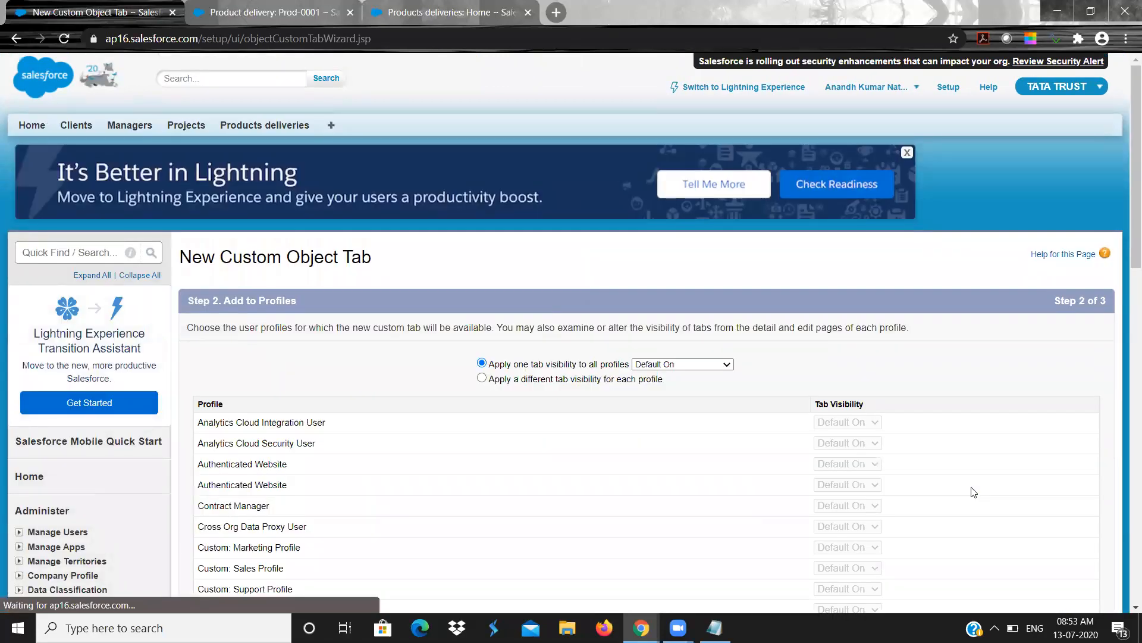
- Keep the default profile visibility for the Delivery Item tab and proceed to app selection
scroll(1060, 434, down, 7)
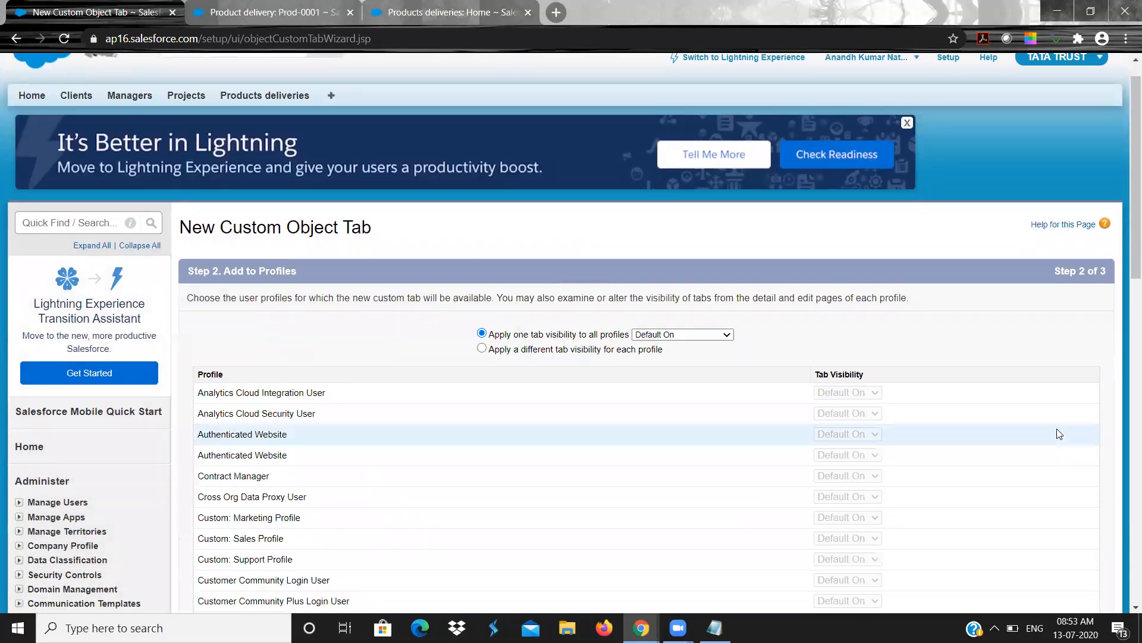
scroll(1059, 434, down, 4)
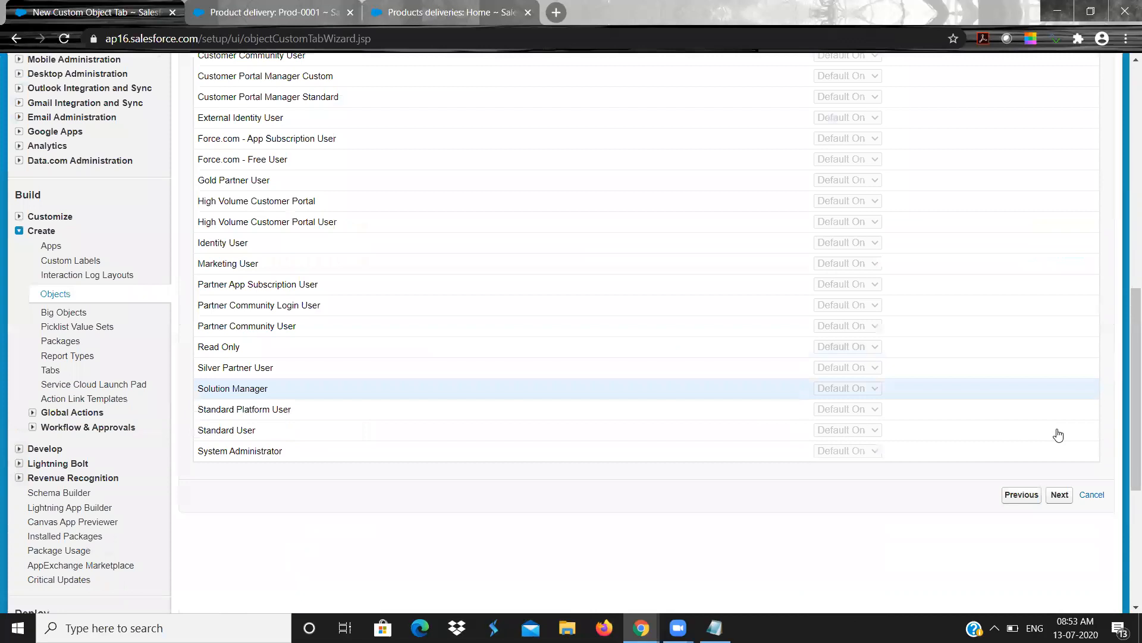
scroll(1059, 435, down, 1)
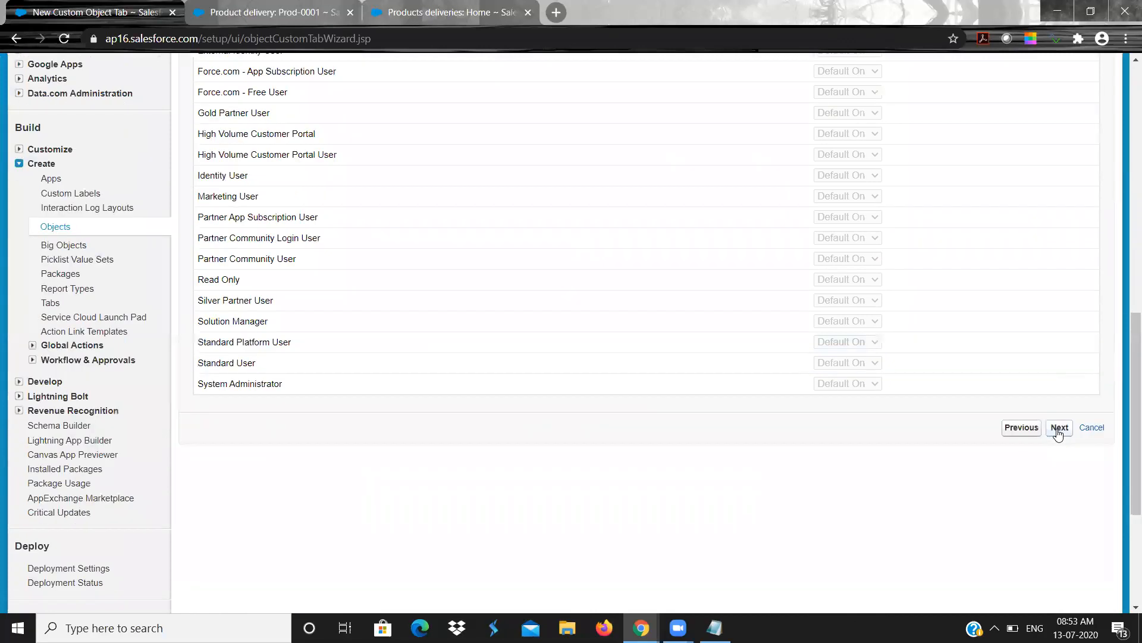
click(1058, 431)
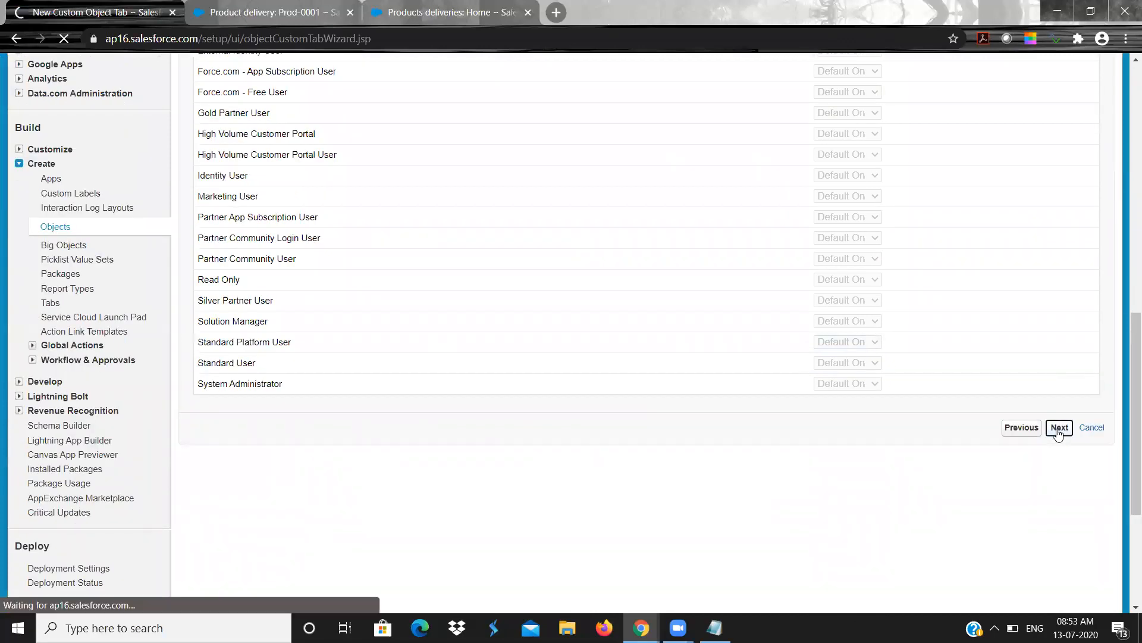
- Exclude the ABC Construction app, keep all other apps, and save the tab
scroll(1057, 435, down, 1)
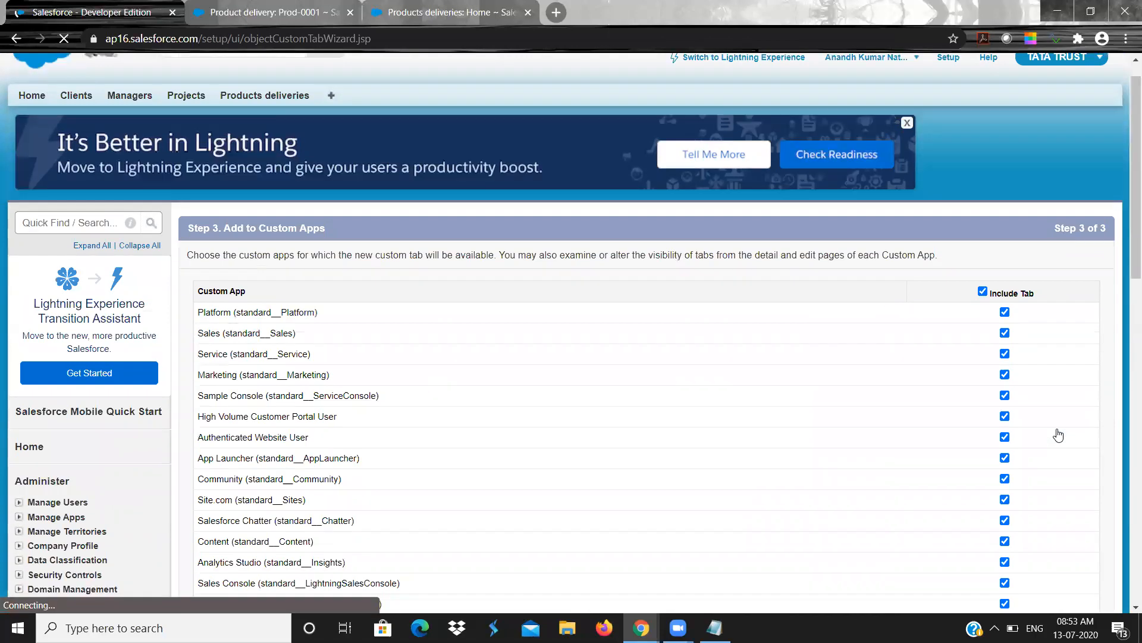
scroll(1058, 435, down, 5)
scroll(1058, 435, up, 3)
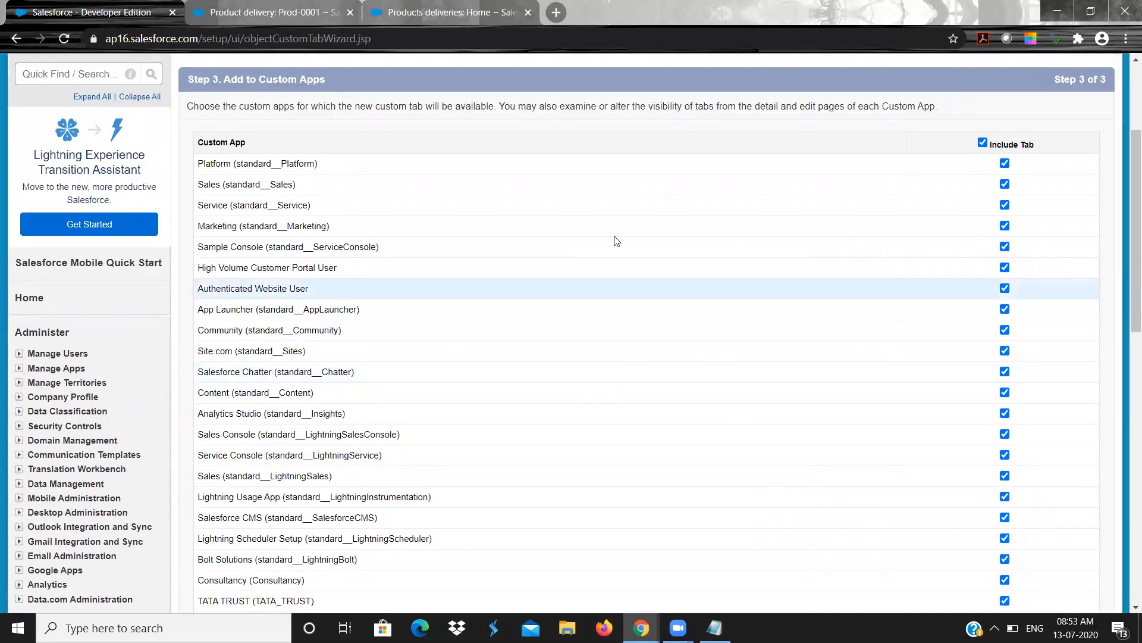
scroll(777, 456, down, 3)
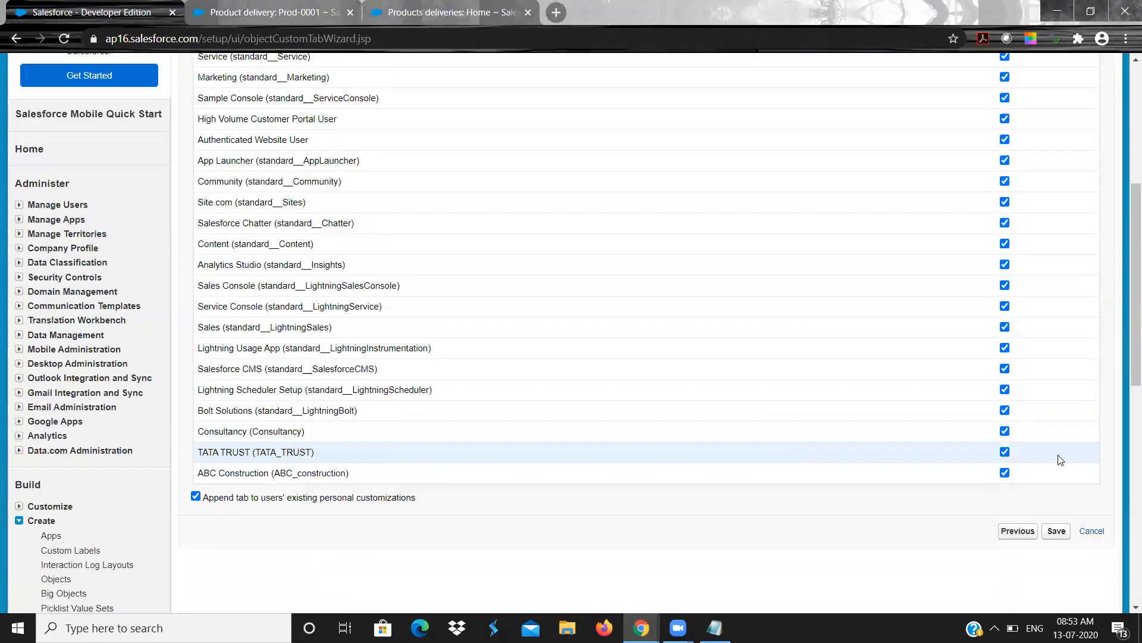
click(1005, 473)
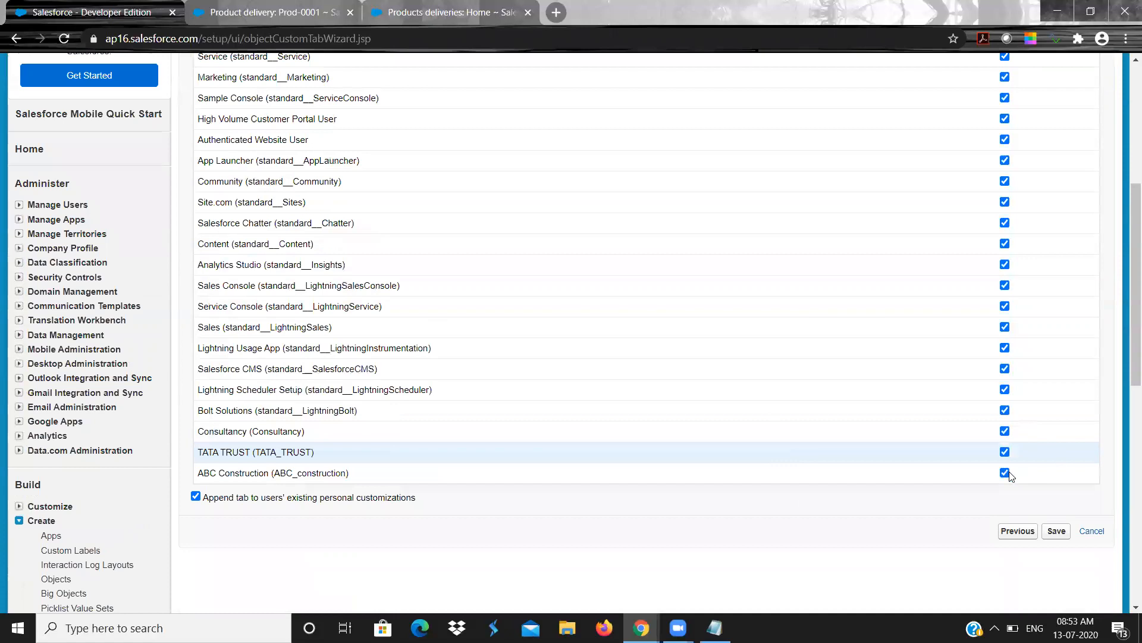
click(1055, 522)
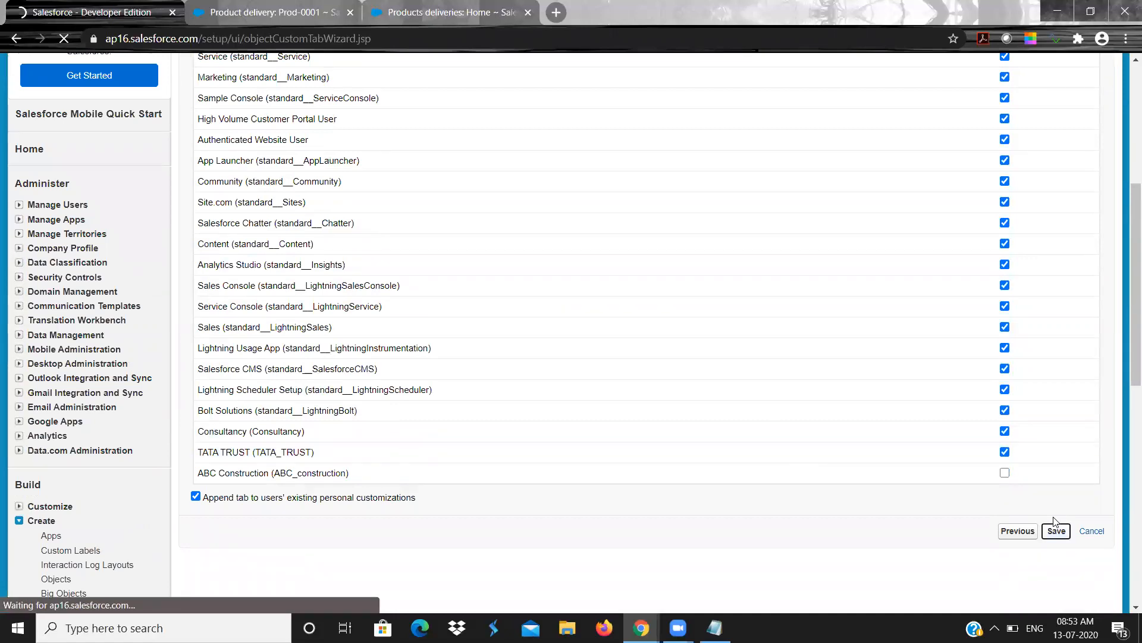
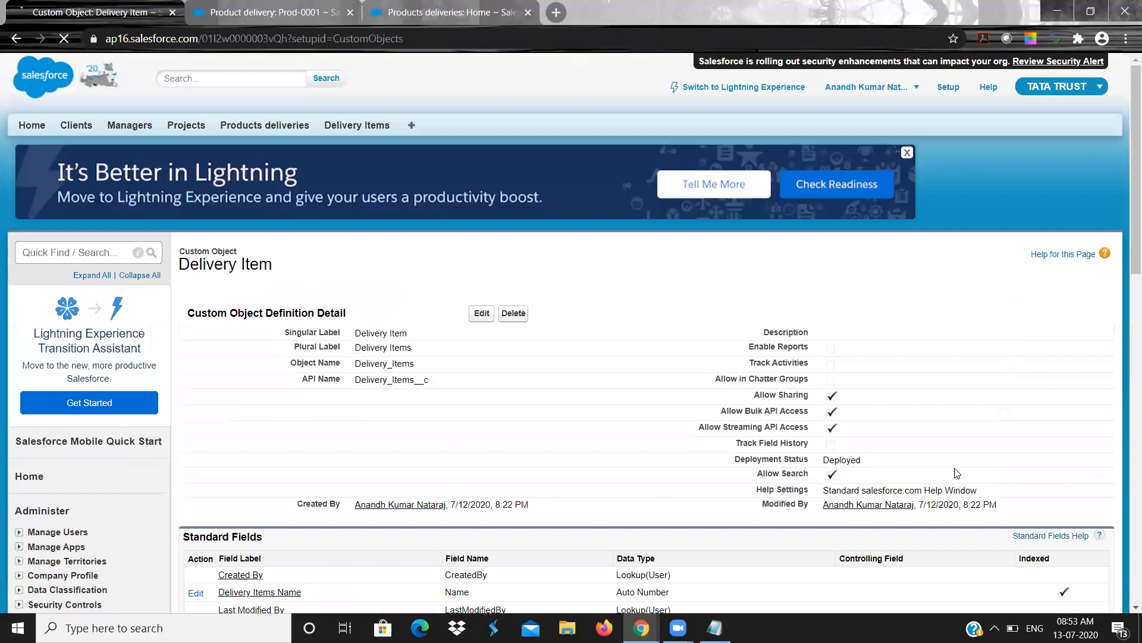
- Rename the Delivery Item record name field to 'Delivery Items no' and save it
scroll(955, 473, down, 5)
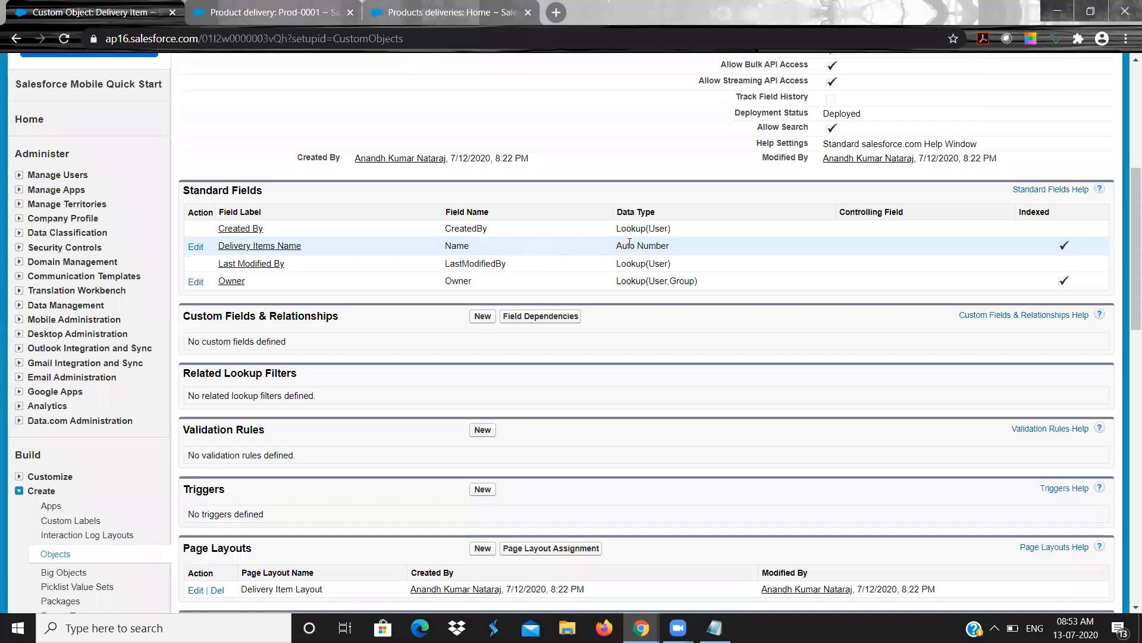
double_click(650, 247)
click(193, 250)
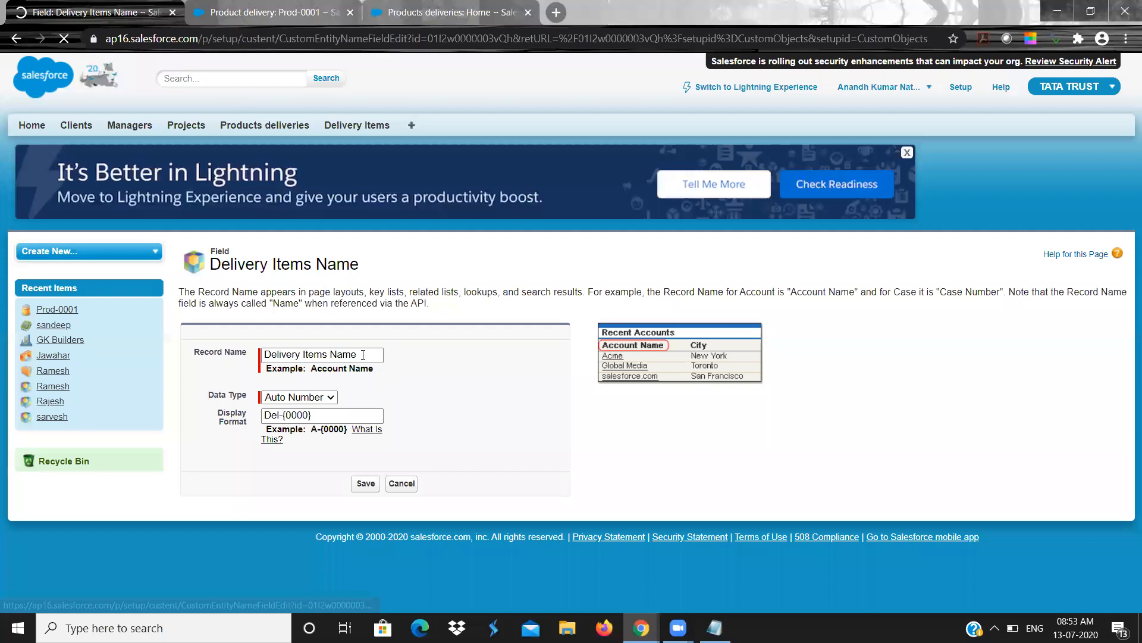
key(BackSpace)
key(BackSpace)
key(BackSpace)
key(BackSpace)
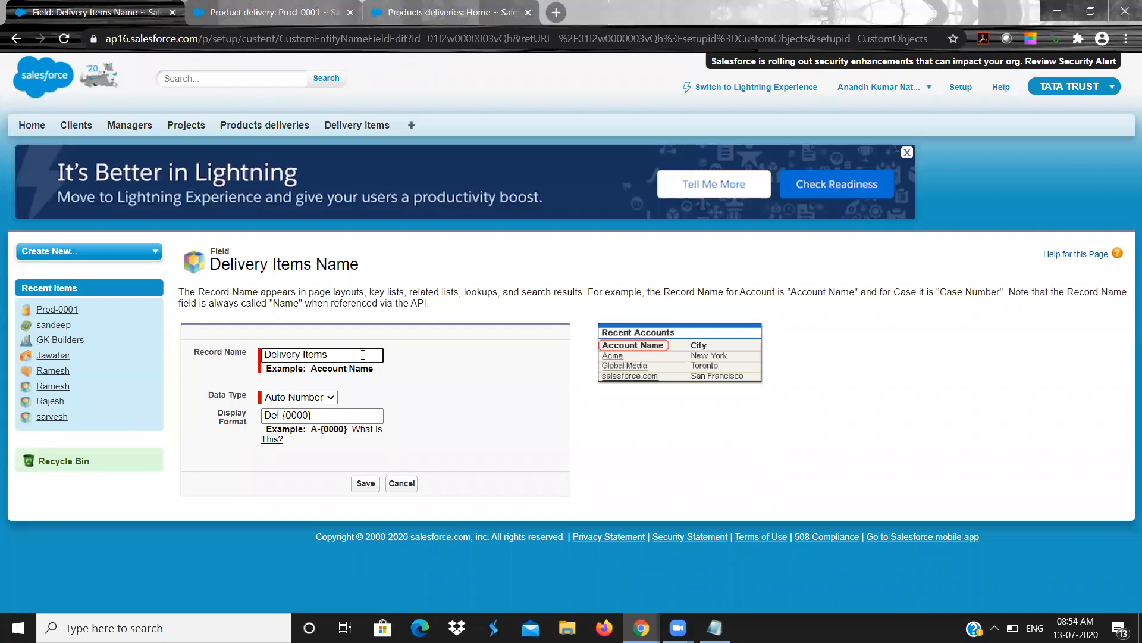
text(no)
click(362, 486)
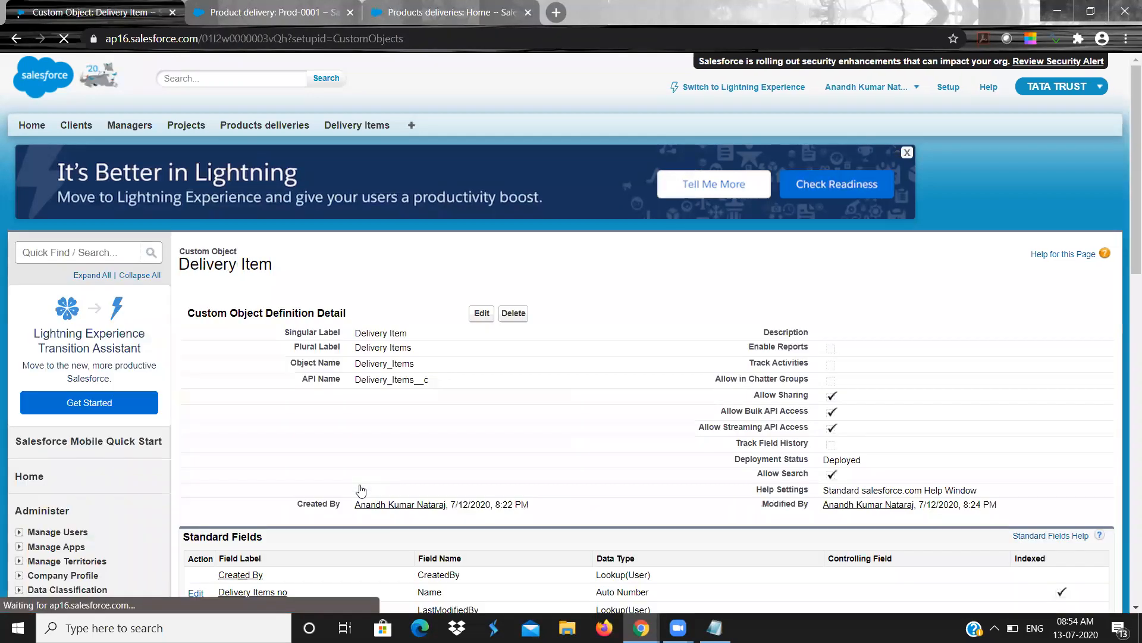
scroll(398, 460, down, 2)
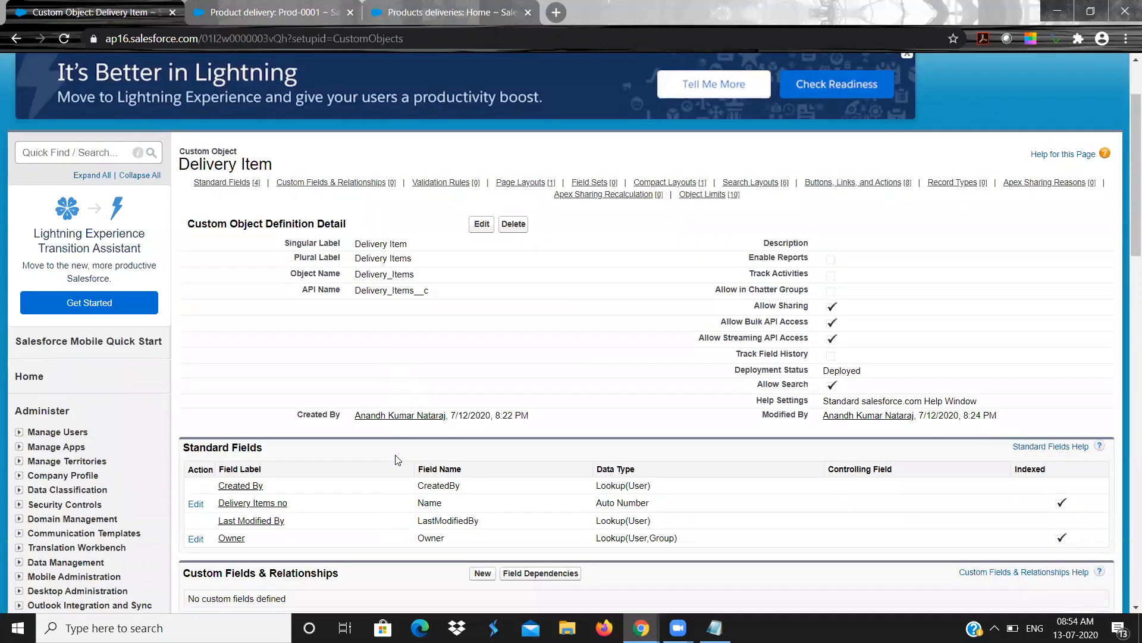
scroll(398, 459, down, 1)
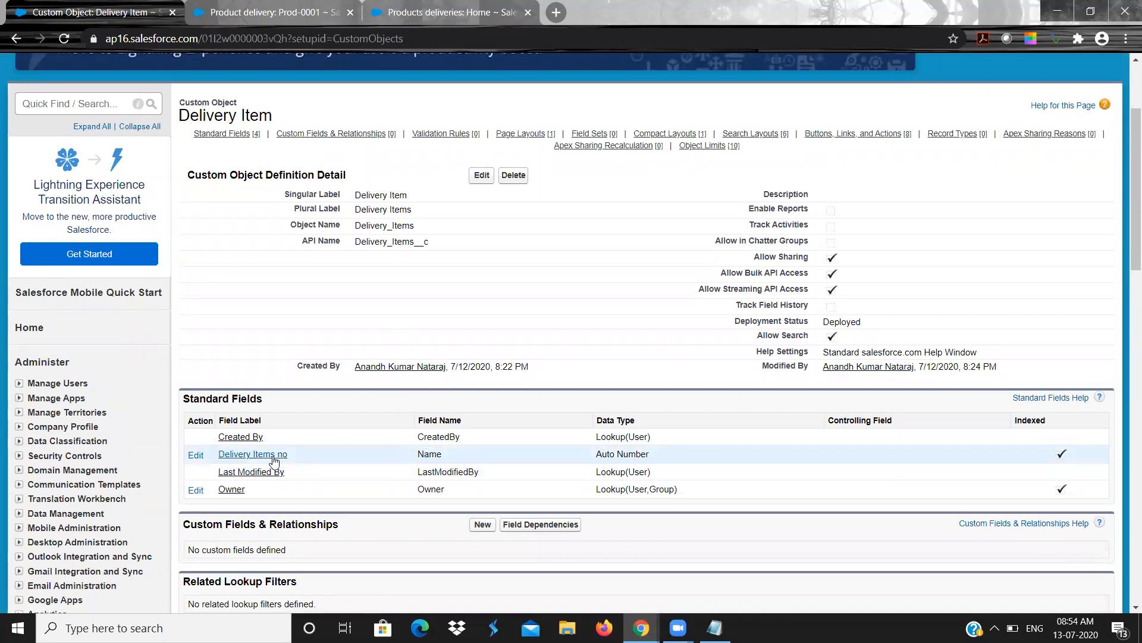
double_click(423, 454)
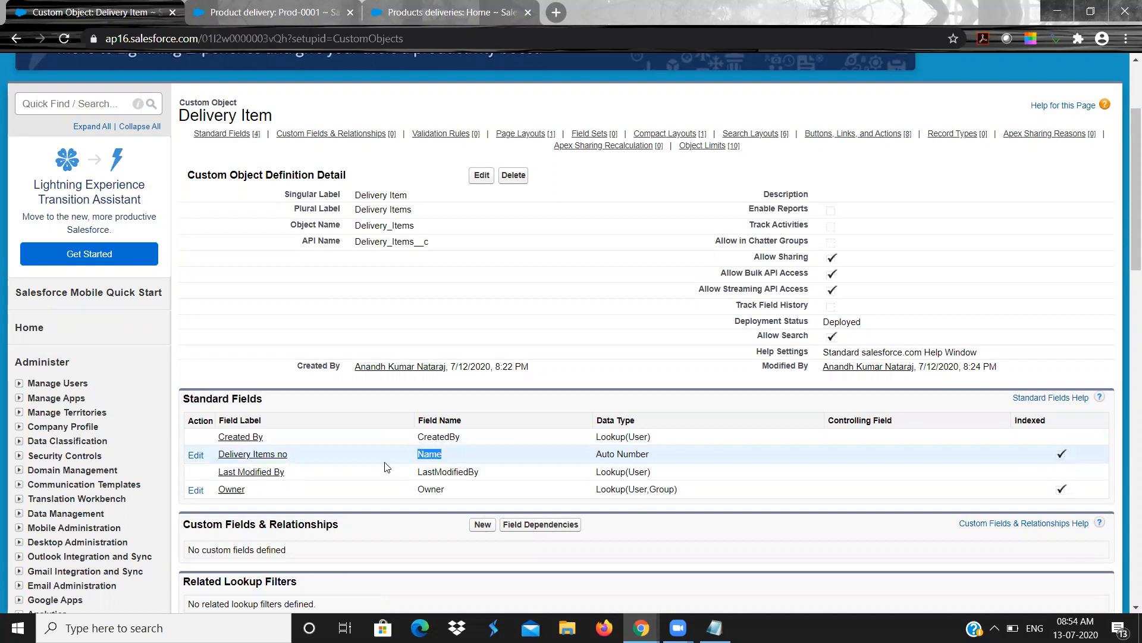
scroll(351, 463, down, 4)
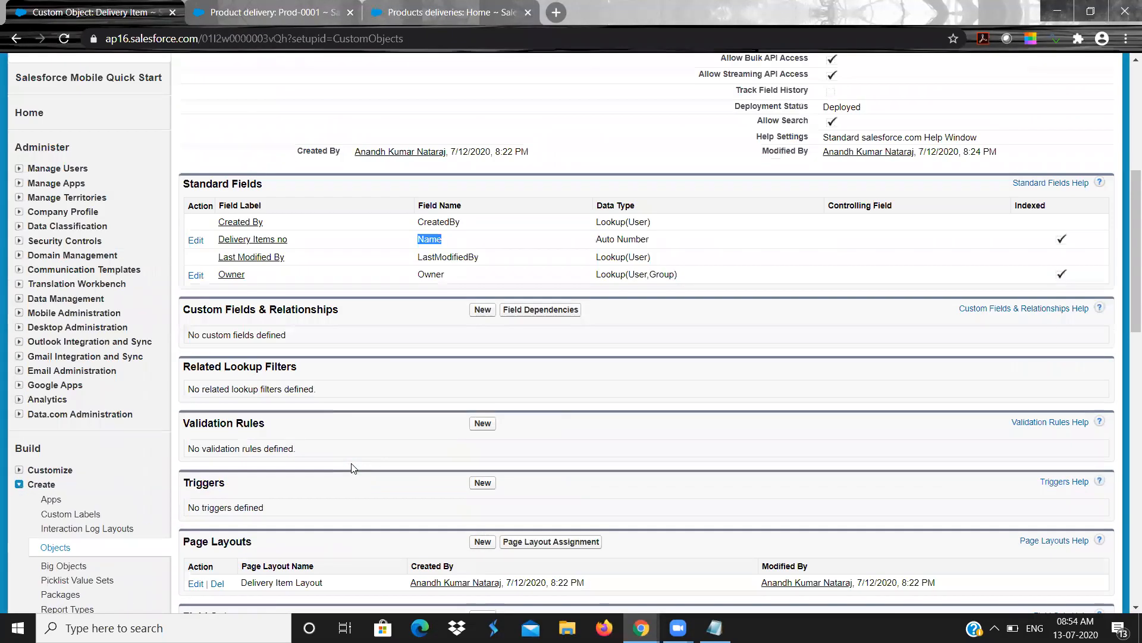
scroll(476, 290, down, 1)
click(476, 288)
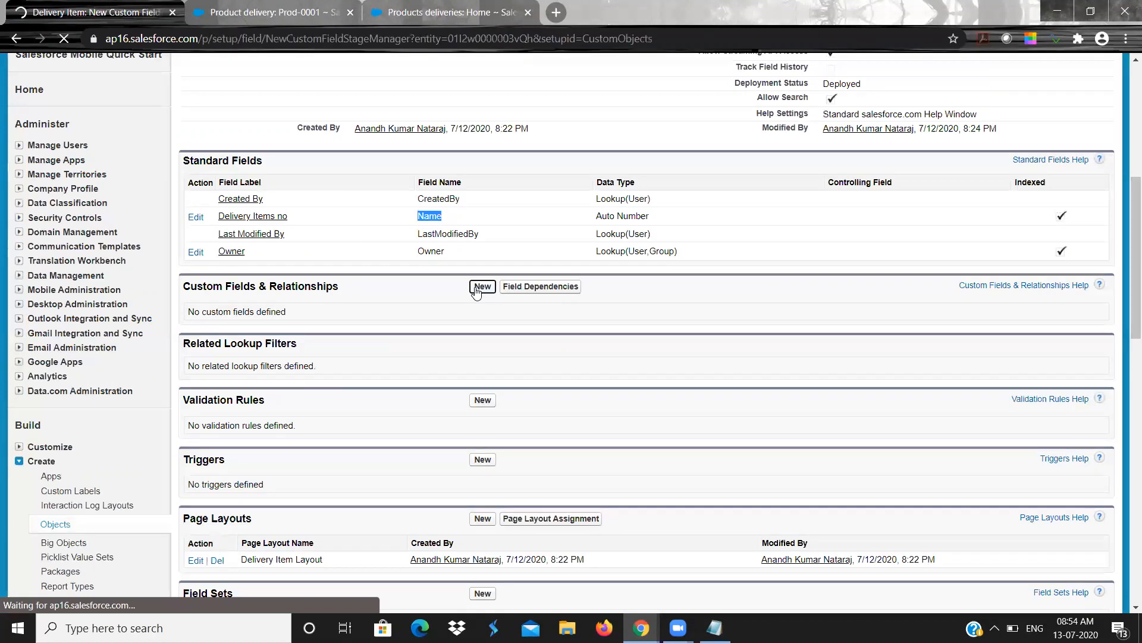
- Start a multi-select picklist field labelled Products
scroll(476, 292, down, 8)
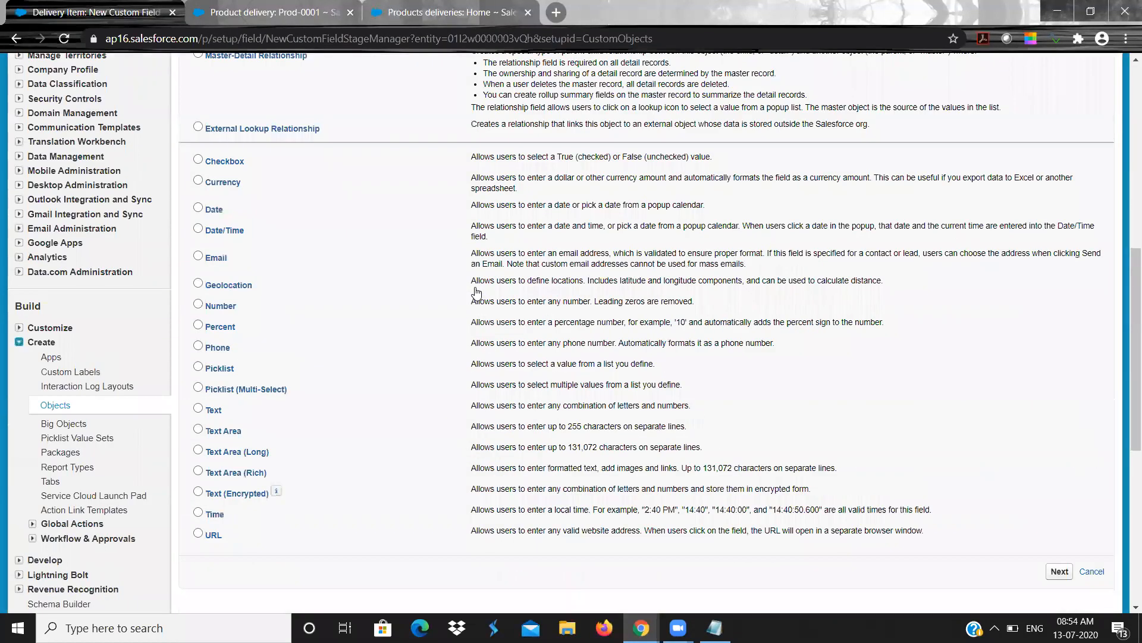
click(198, 388)
key(Return)
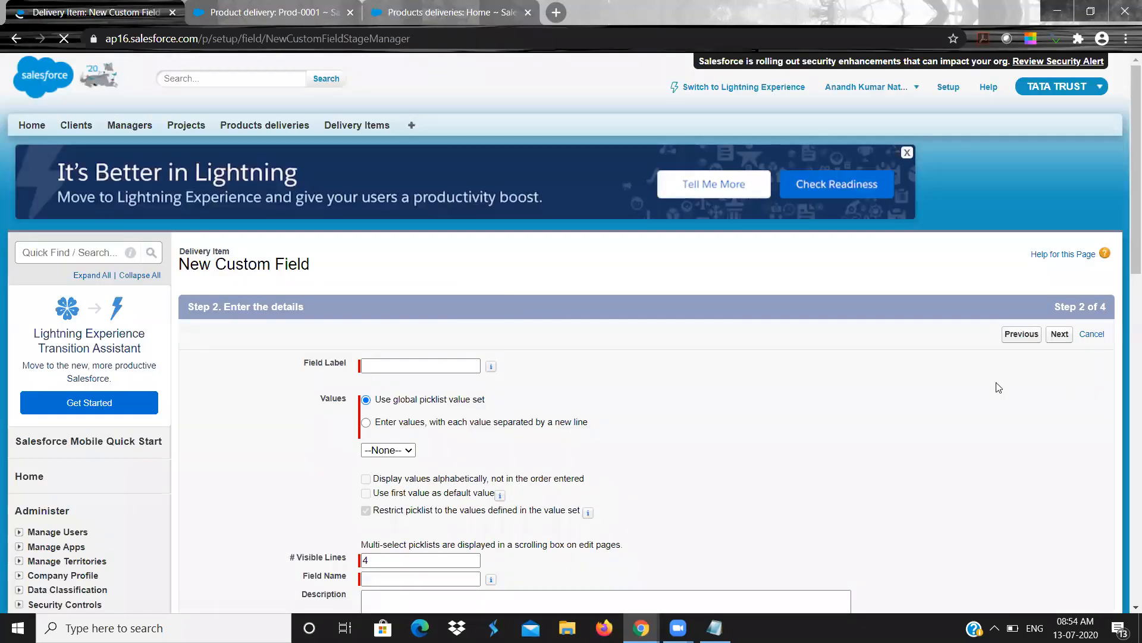
click(448, 365)
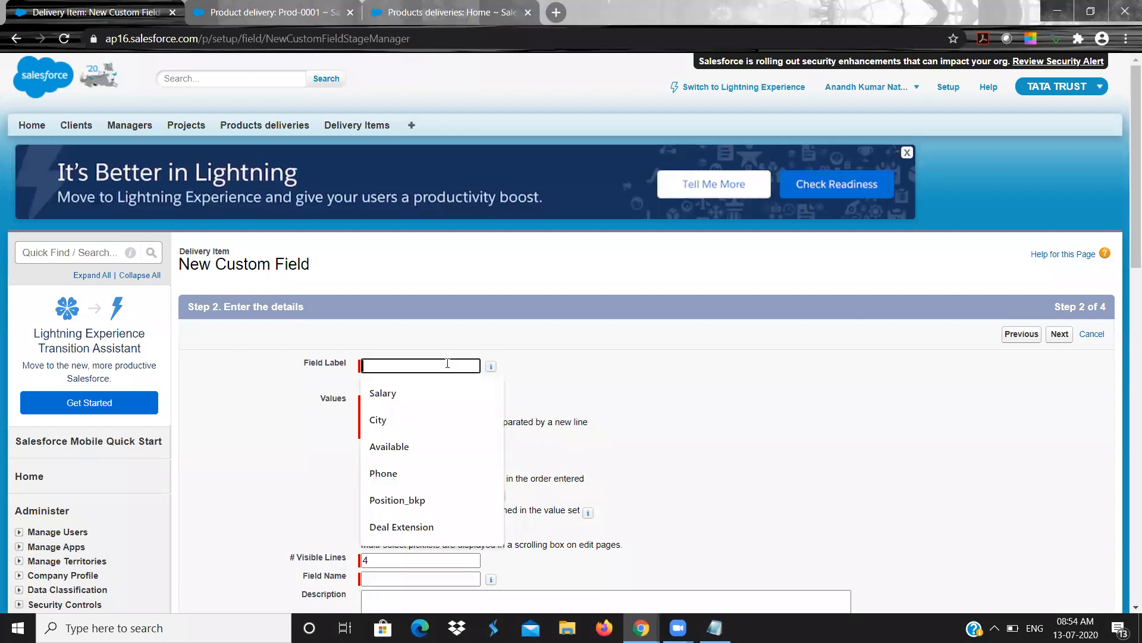
text(Products)
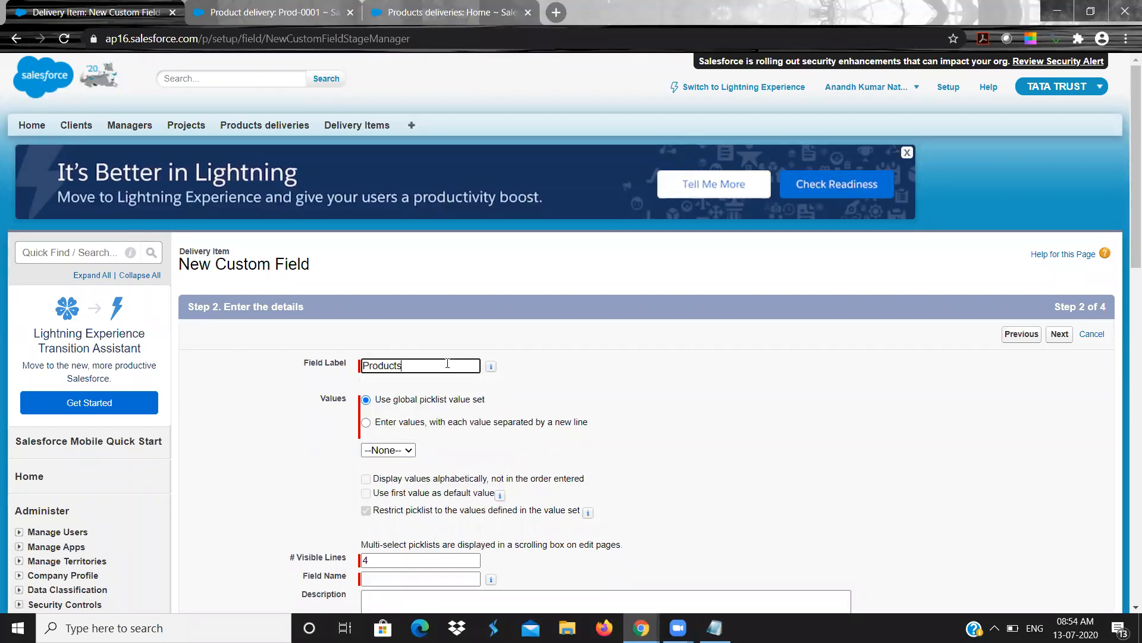
- Enter the picklist values TV, AC, Fridge, Laptop, Mobile and Tab
click(366, 422)
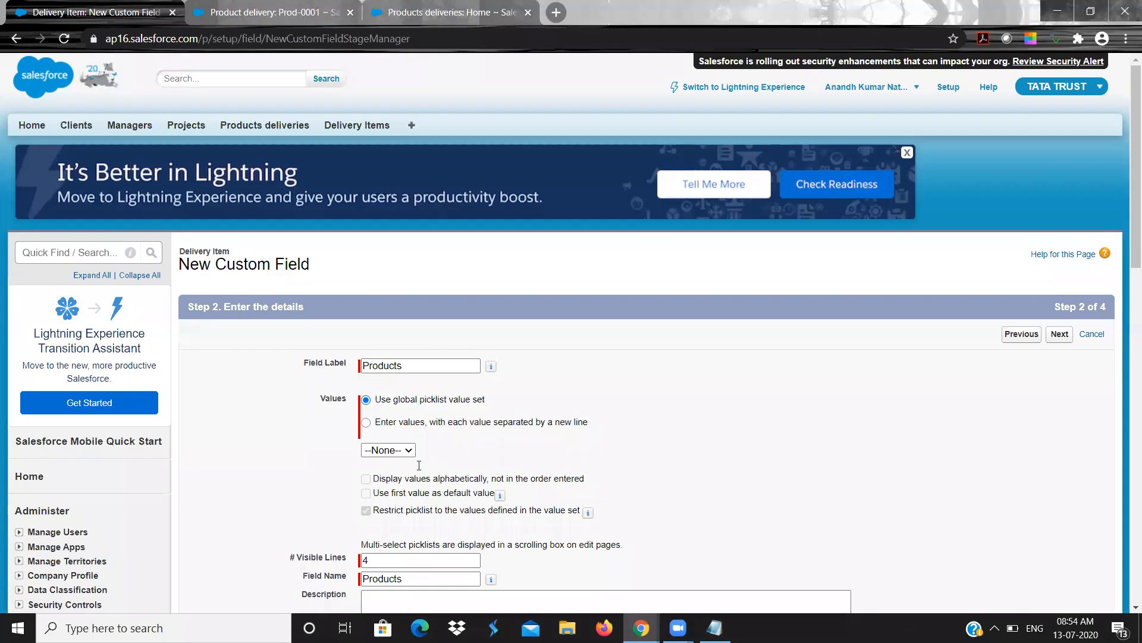
click(428, 483)
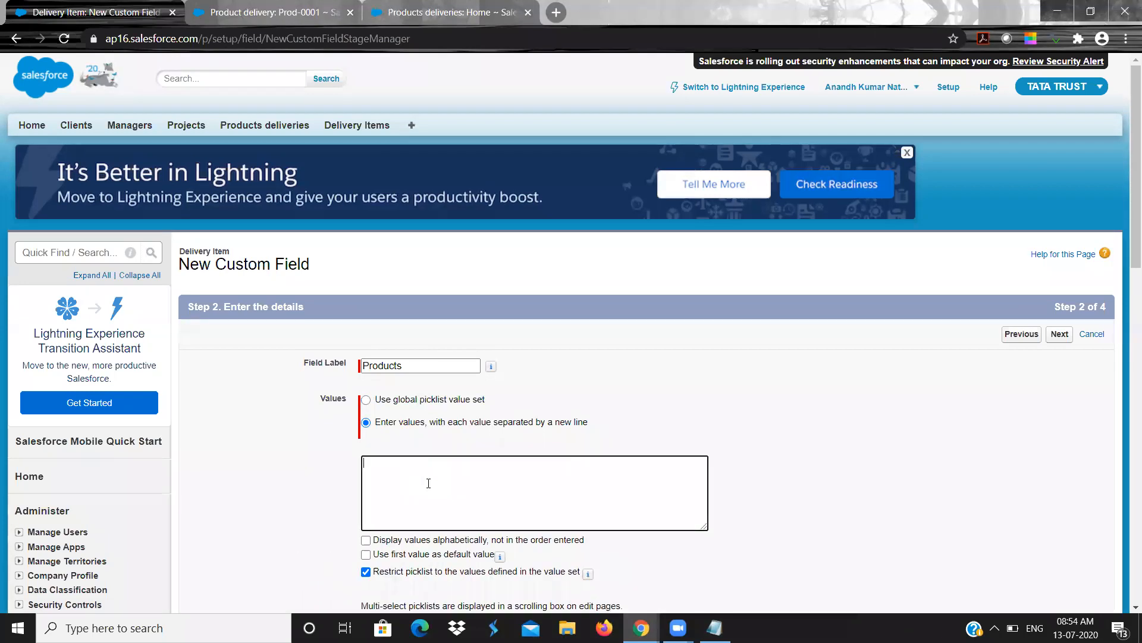
text(TV)
key(Return)
text(AC)
key(Return)
text(Fridge )
text(Laptop )
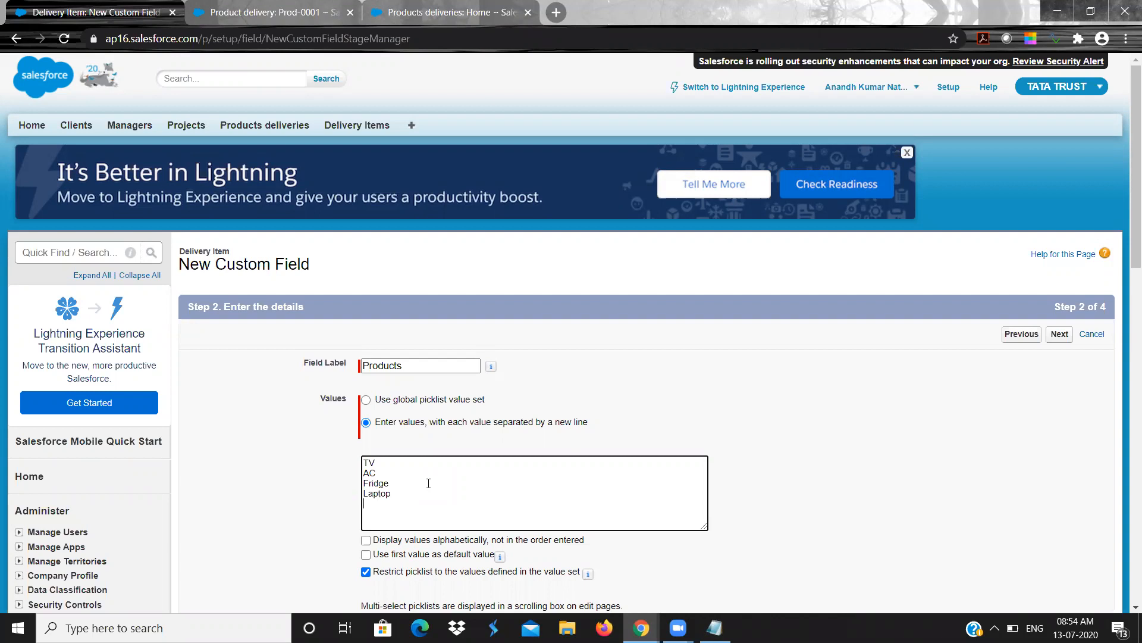
text(Mobile)
key(Return)
text(Tab)
click(303, 504)
- Make Products required, accept security and layout defaults, and save it with Save & New
scroll(303, 504, down, 4)
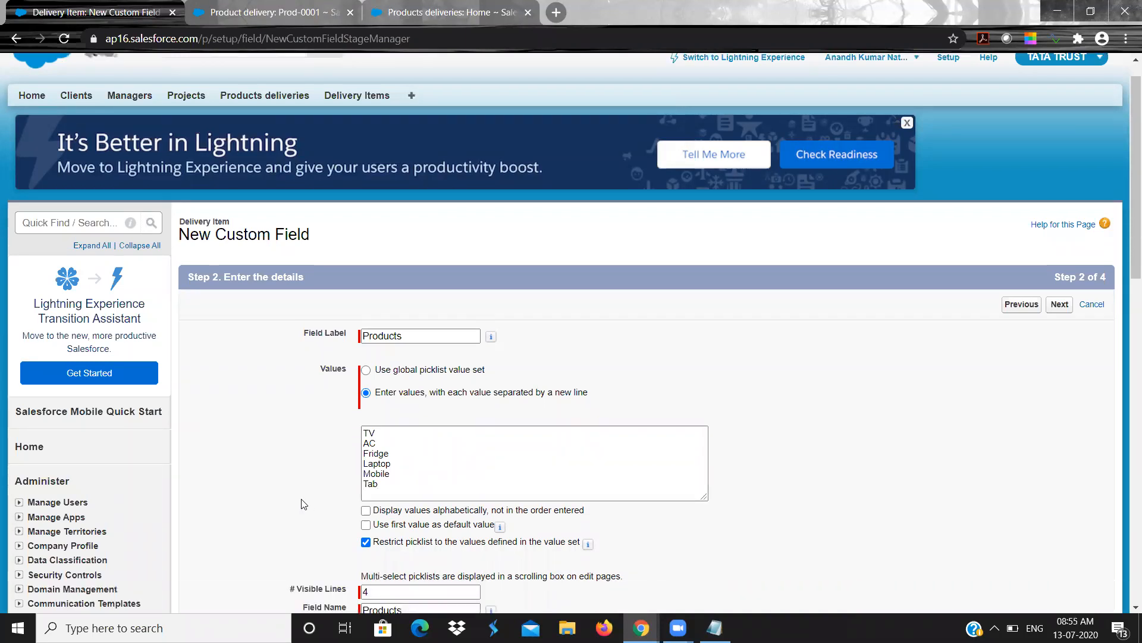
scroll(303, 504, down, 3)
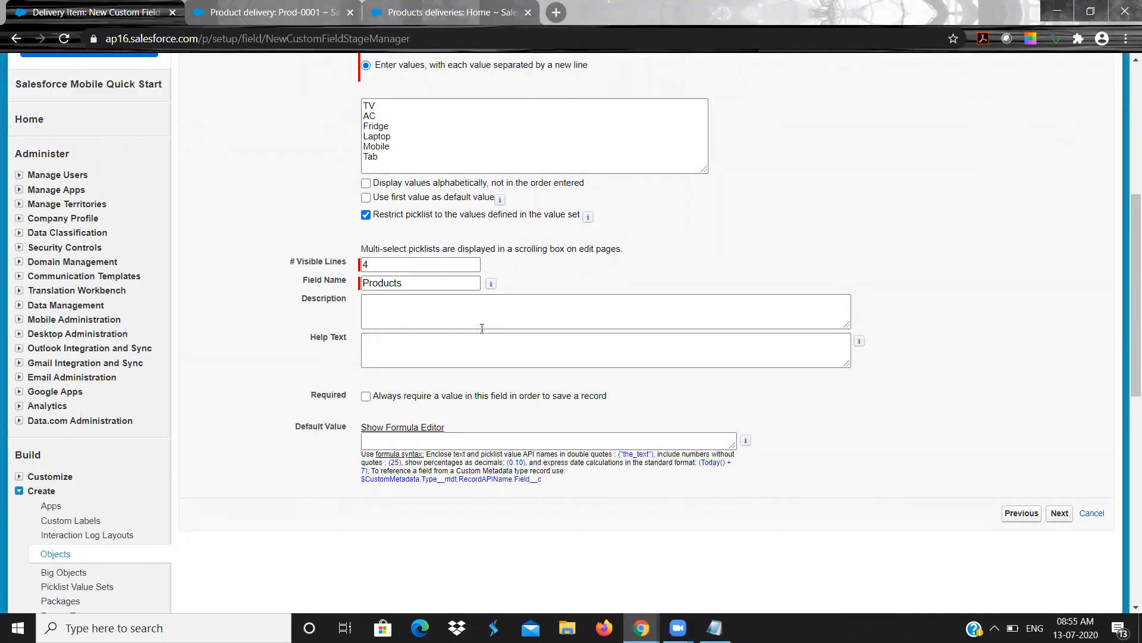
click(366, 396)
click(1060, 514)
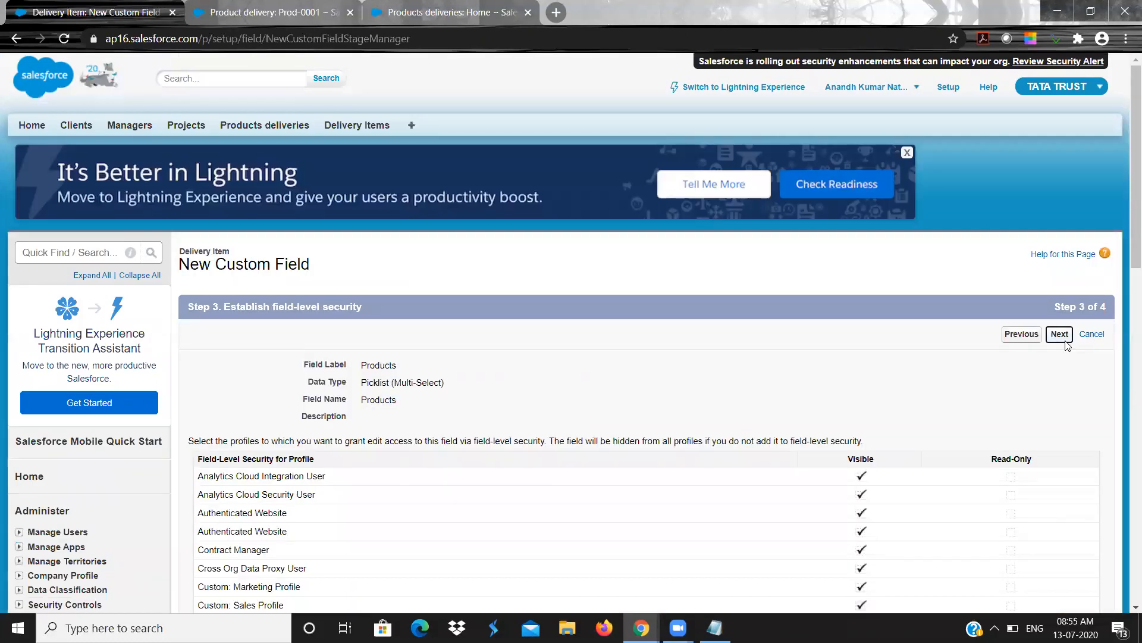
click(1064, 340)
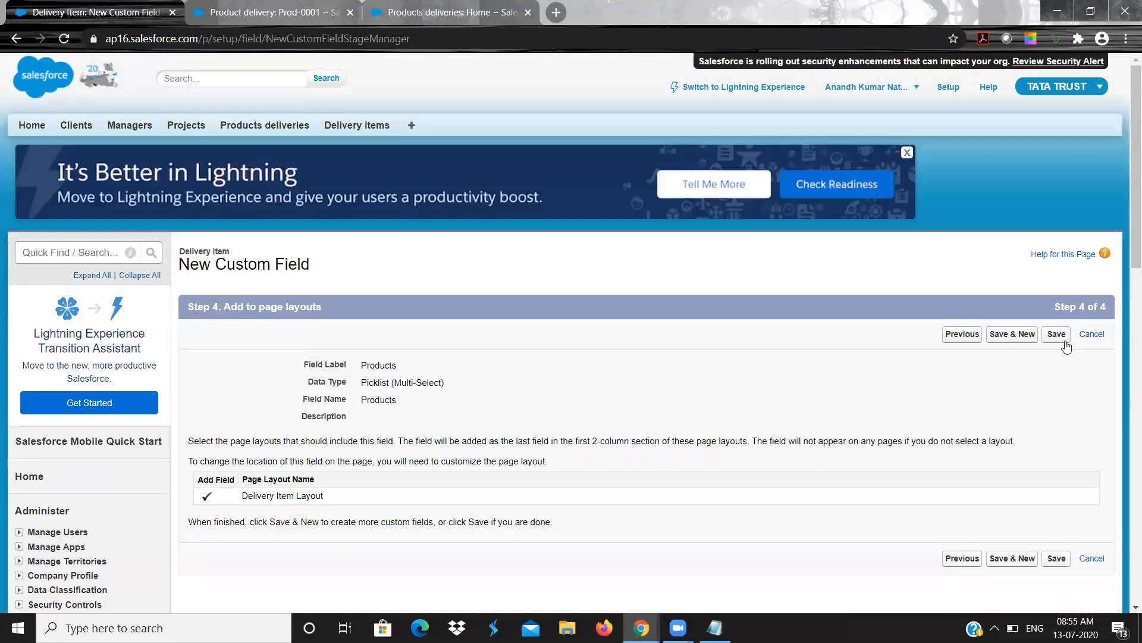
click(1020, 340)
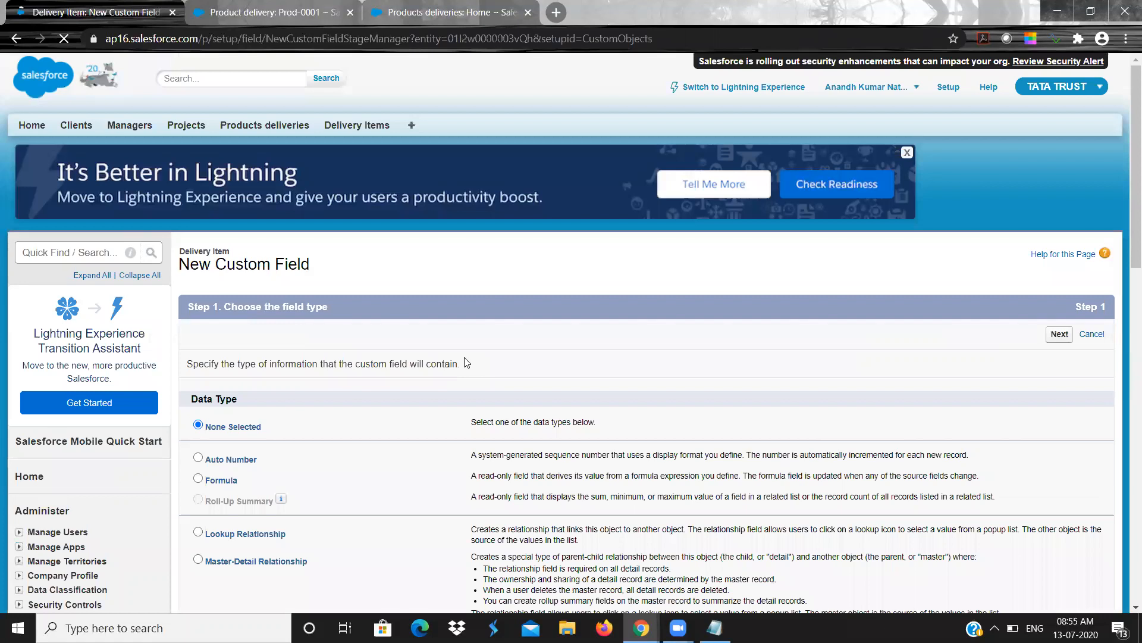
- Add a Currency field labelled Amount and save it onto the Delivery Item Layout
scroll(371, 402, down, 6)
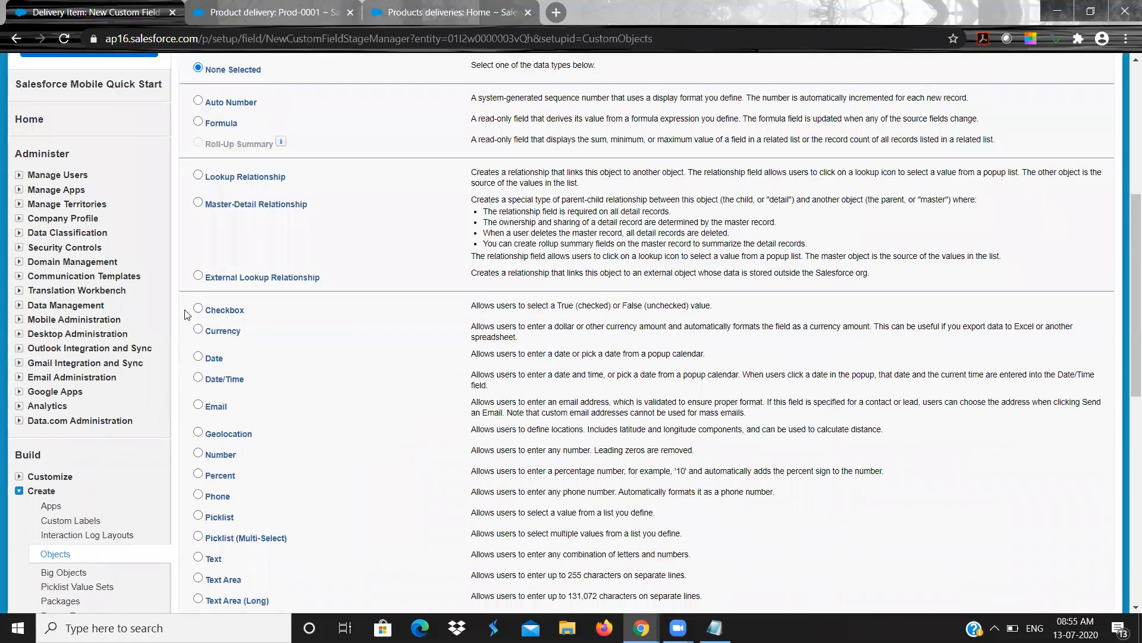
click(199, 329)
scroll(433, 301, up, 5)
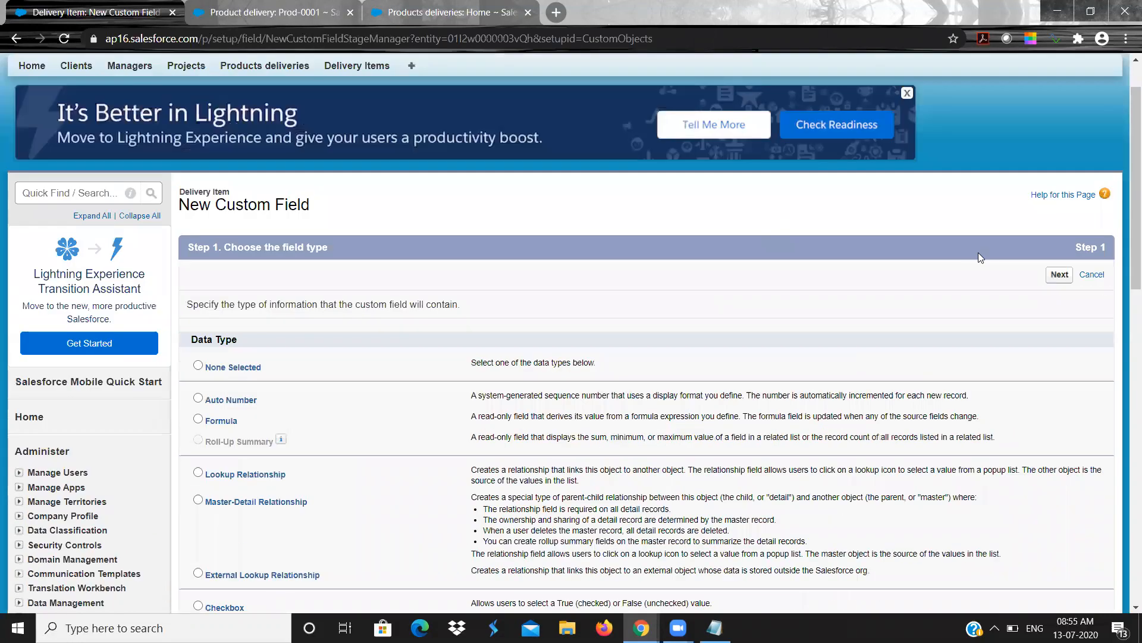
click(1059, 274)
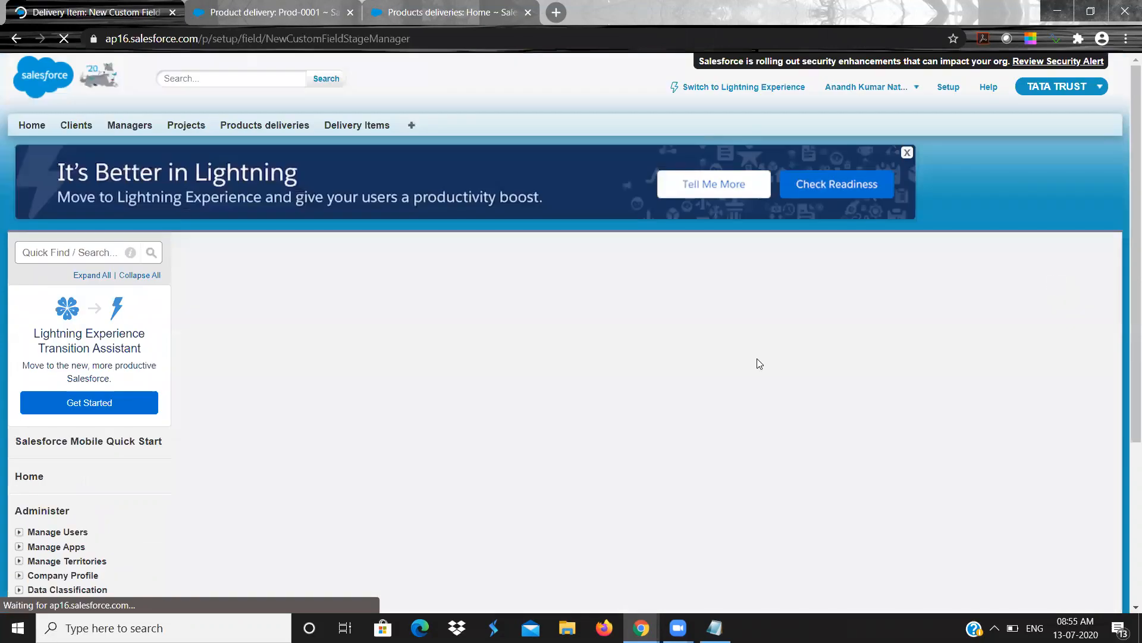
click(436, 364)
text(A)
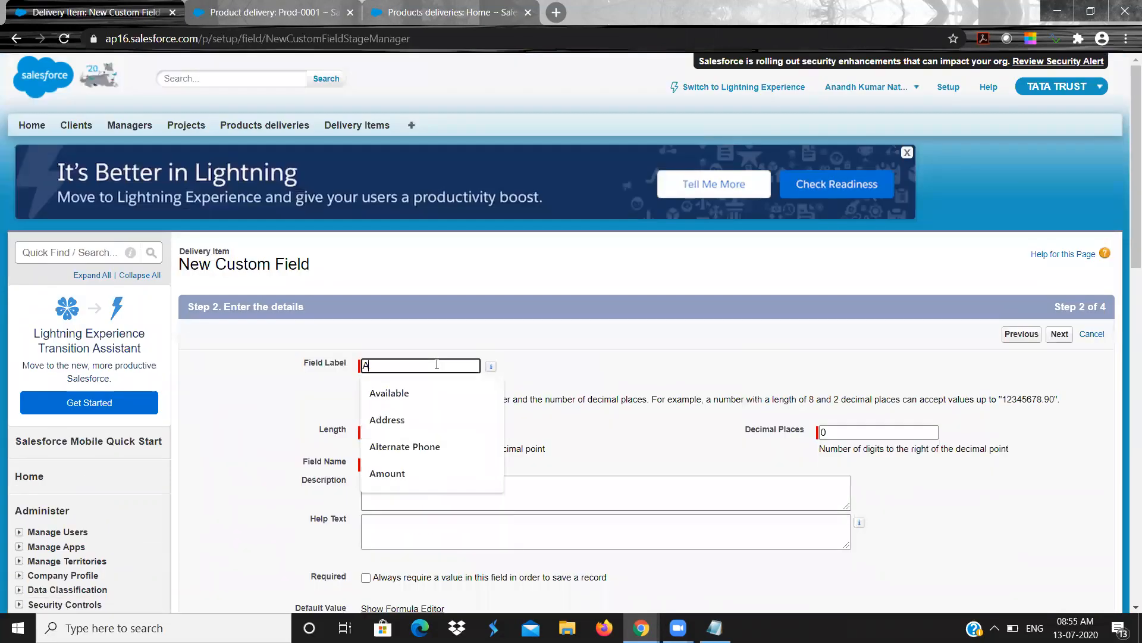
text(mount)
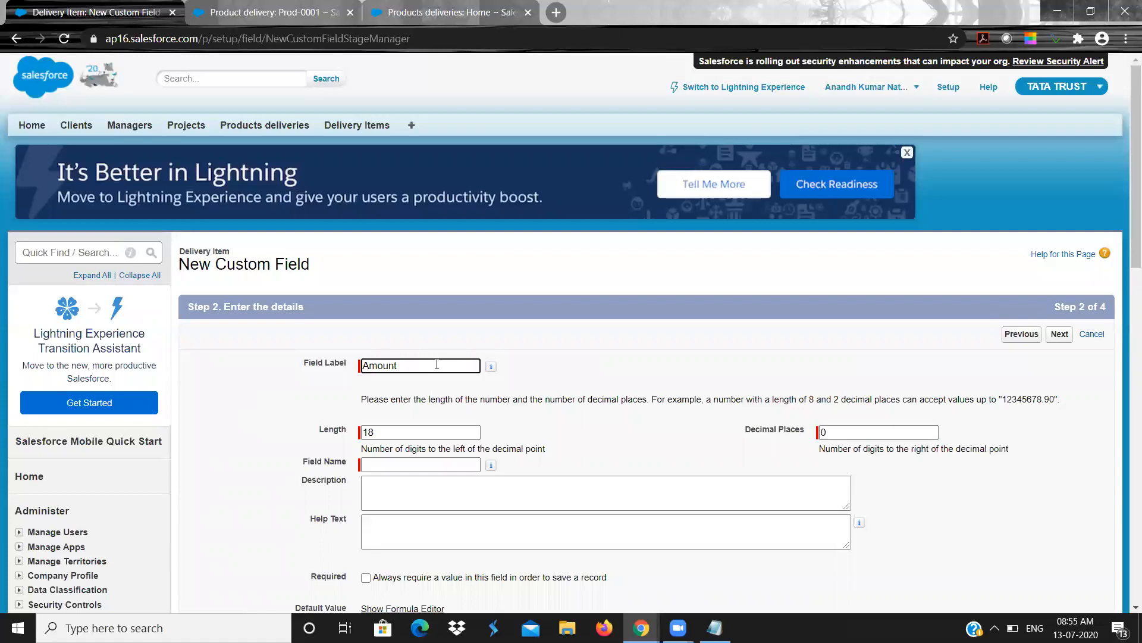
key(Tab)
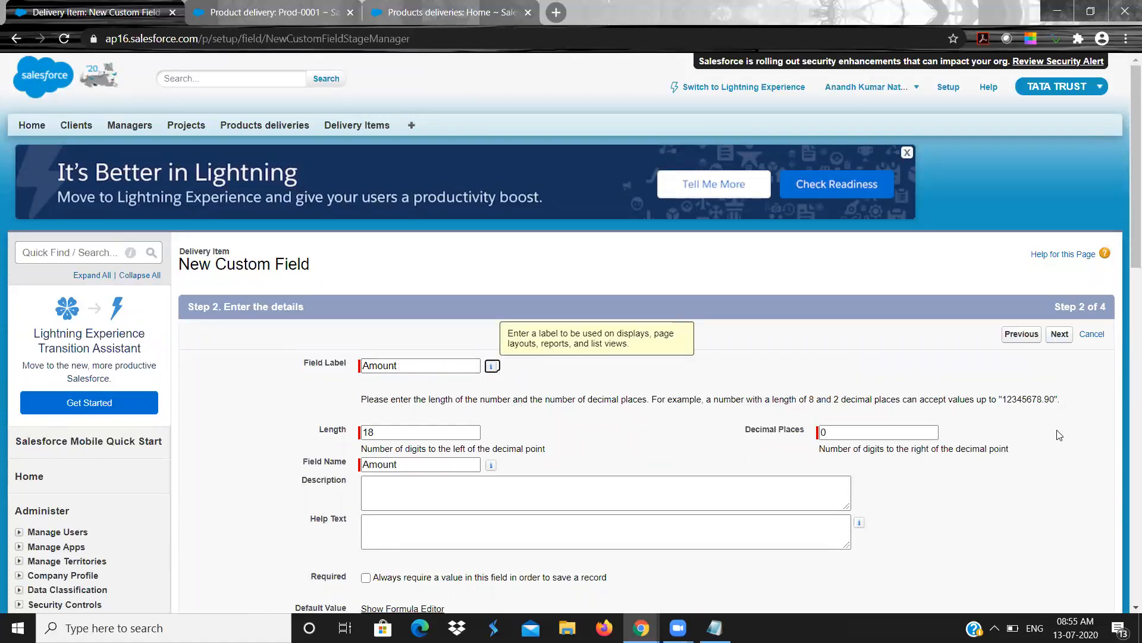
scroll(1058, 431, down, 5)
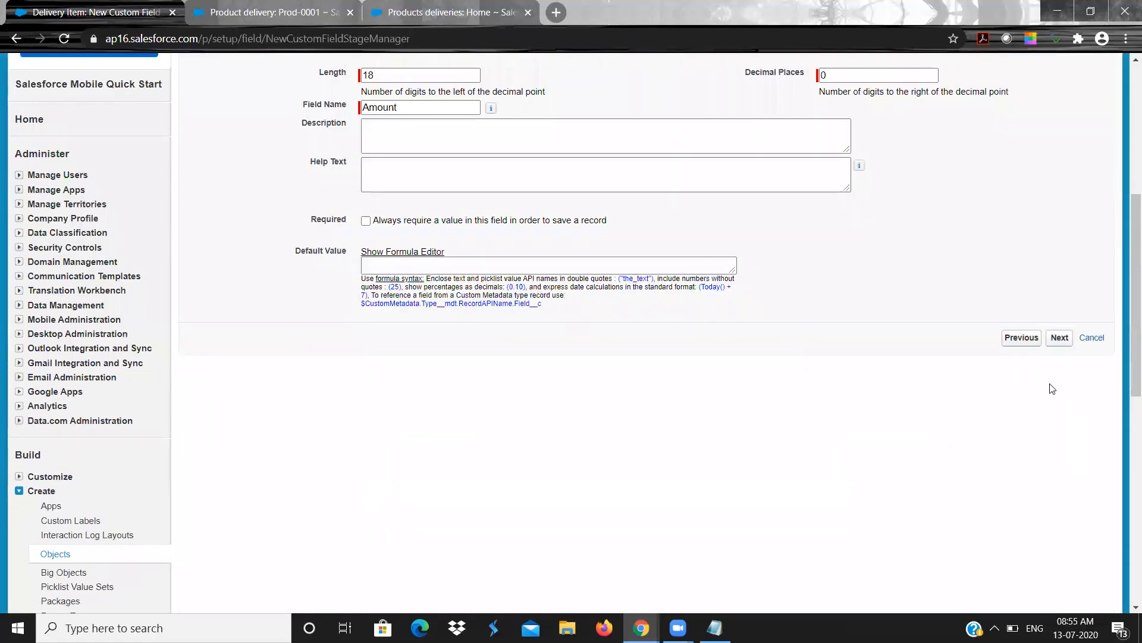
click(1059, 337)
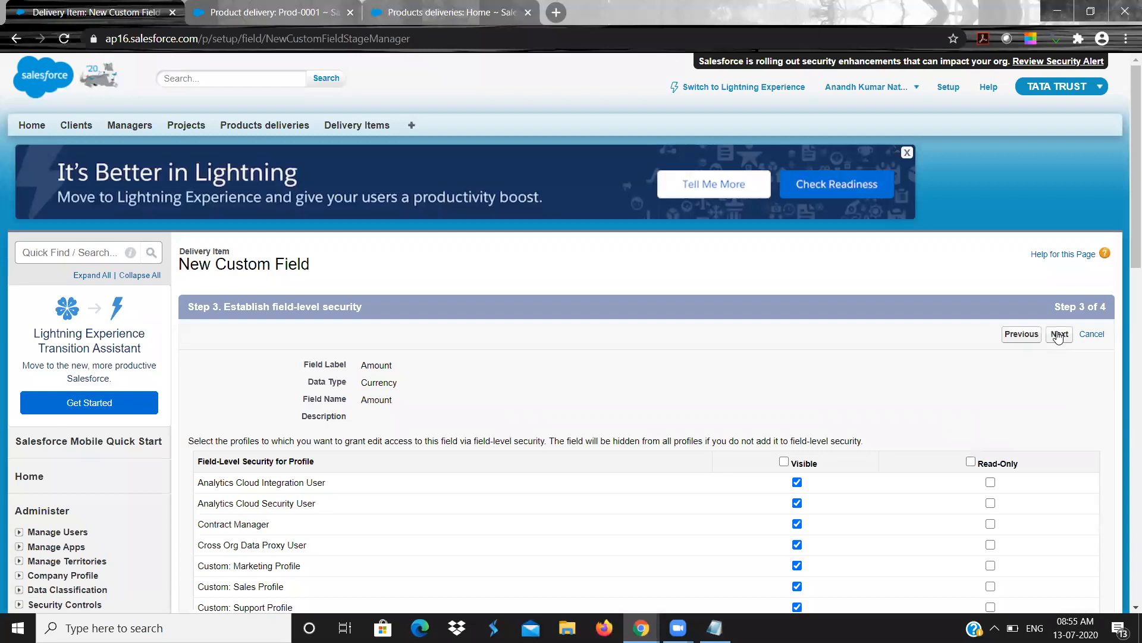
click(1058, 335)
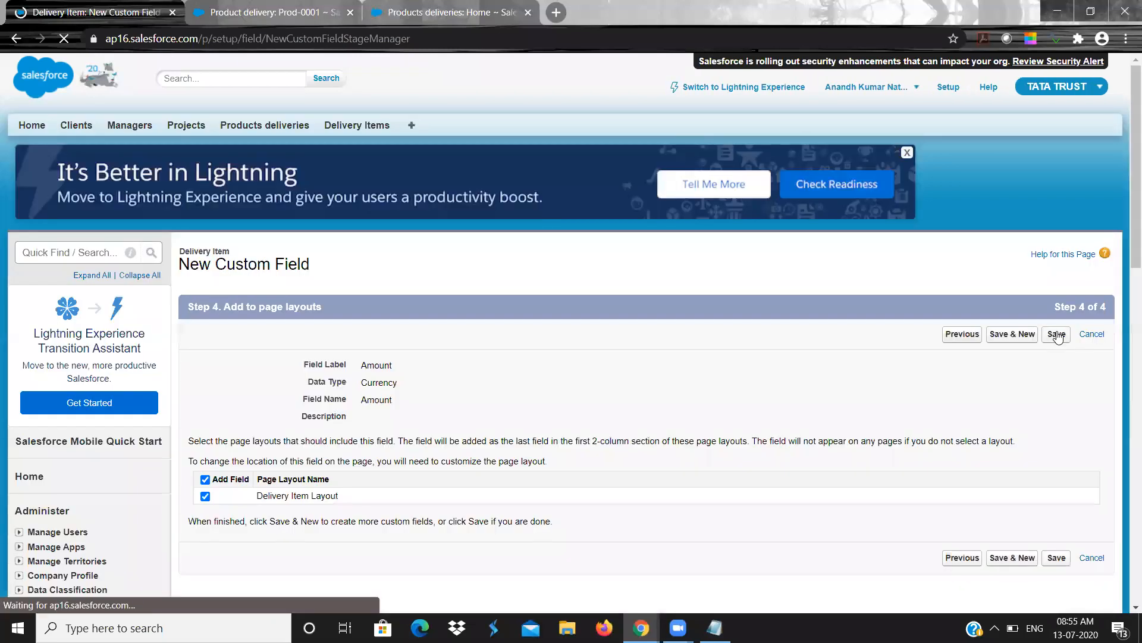
click(1057, 335)
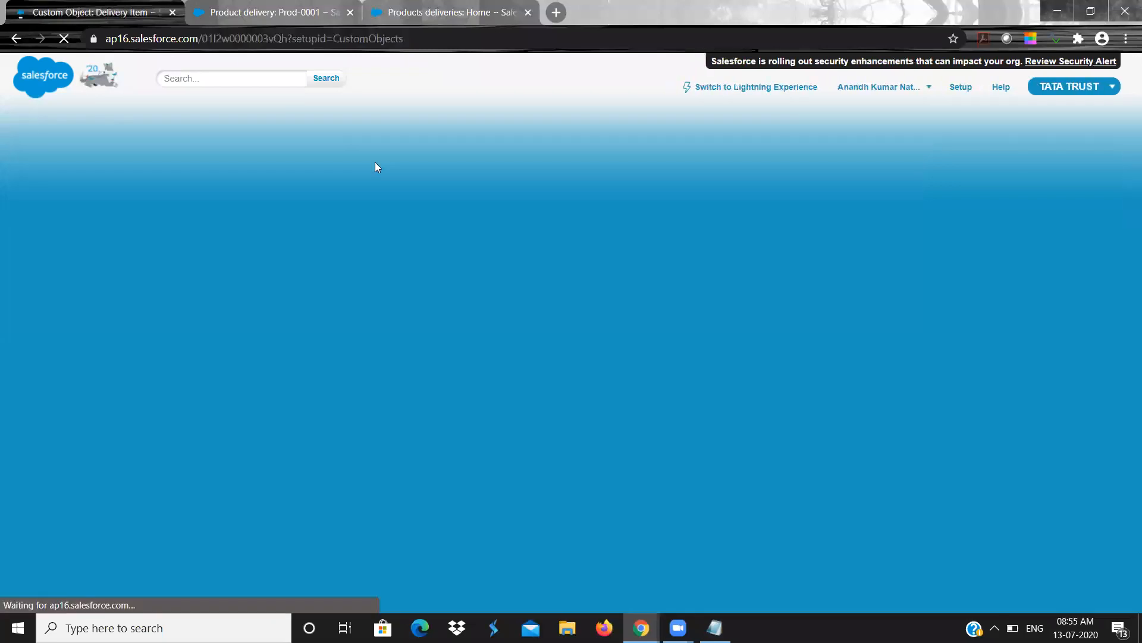
- Create delivery item Del-0001 with products TV and Laptop and an amount of $50,000
click(341, 127)
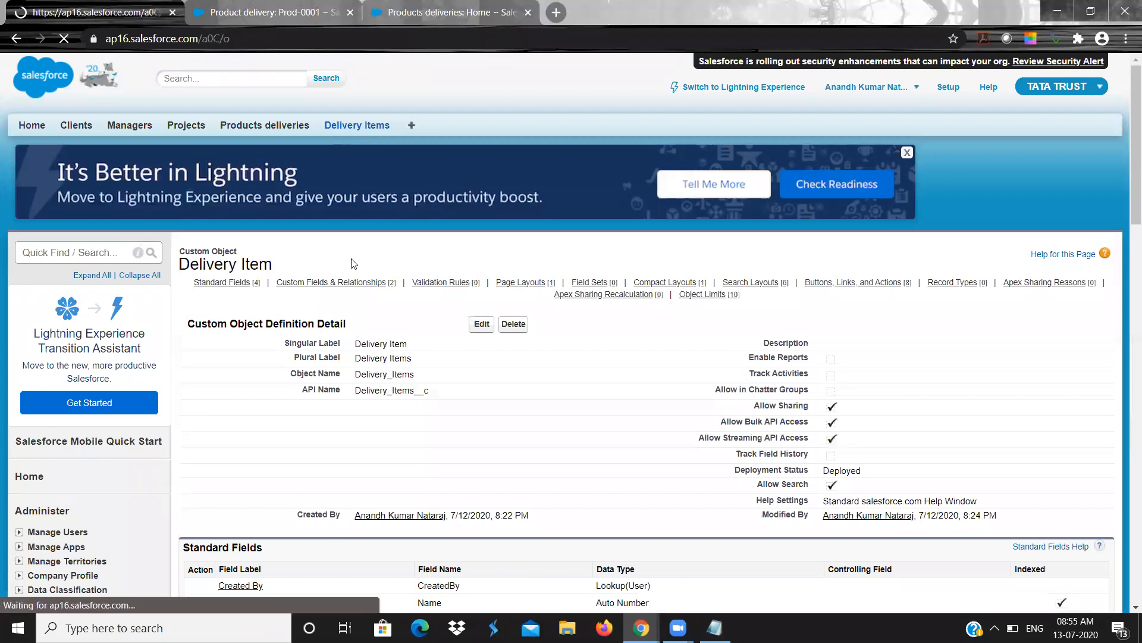
click(482, 236)
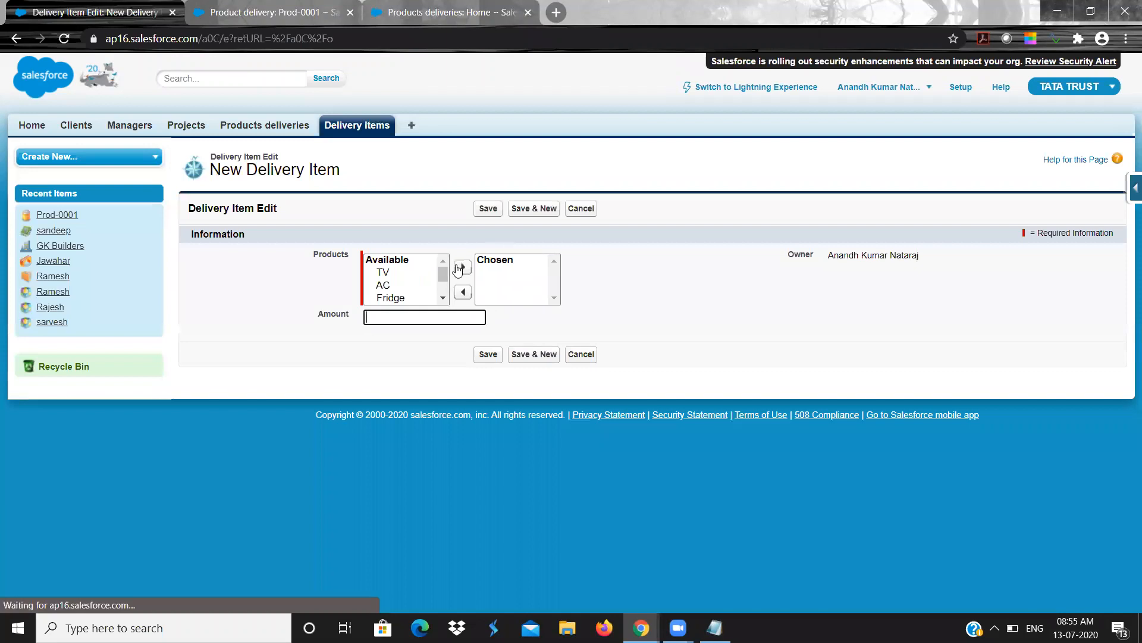
click(416, 274)
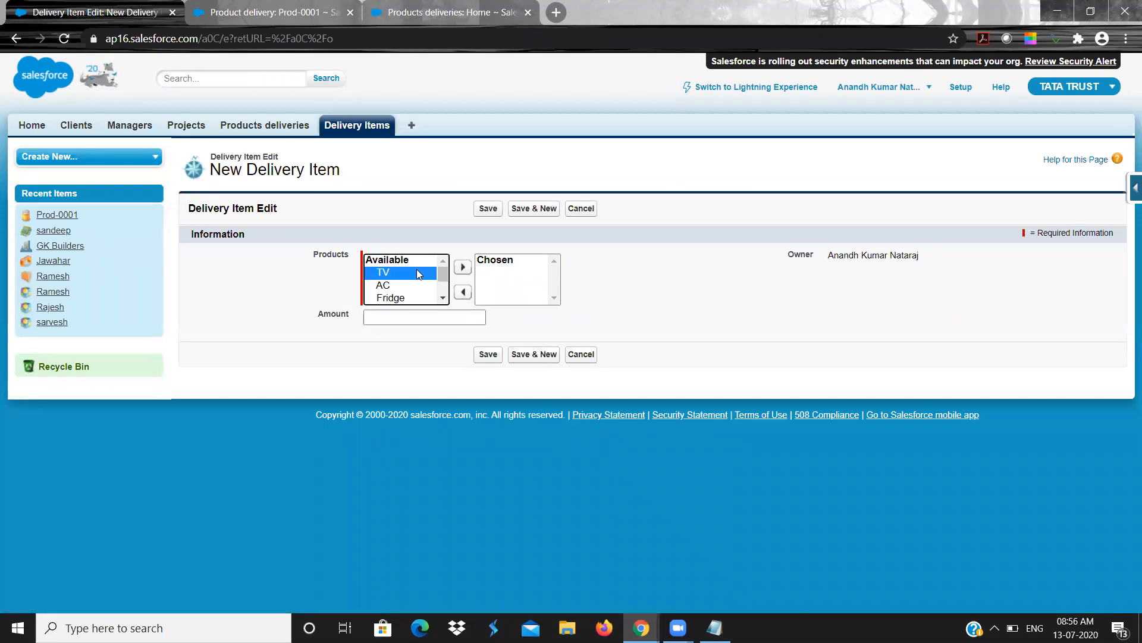
click(463, 272)
click(392, 297)
scroll(442, 283, down, 1)
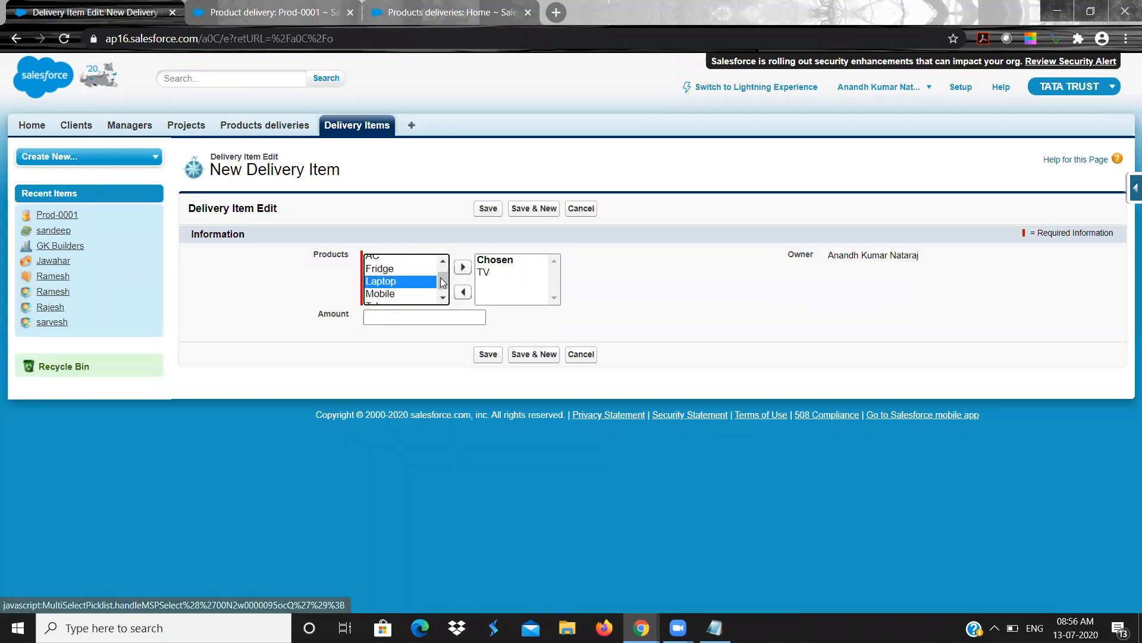
click(463, 267)
click(427, 316)
text(50000)
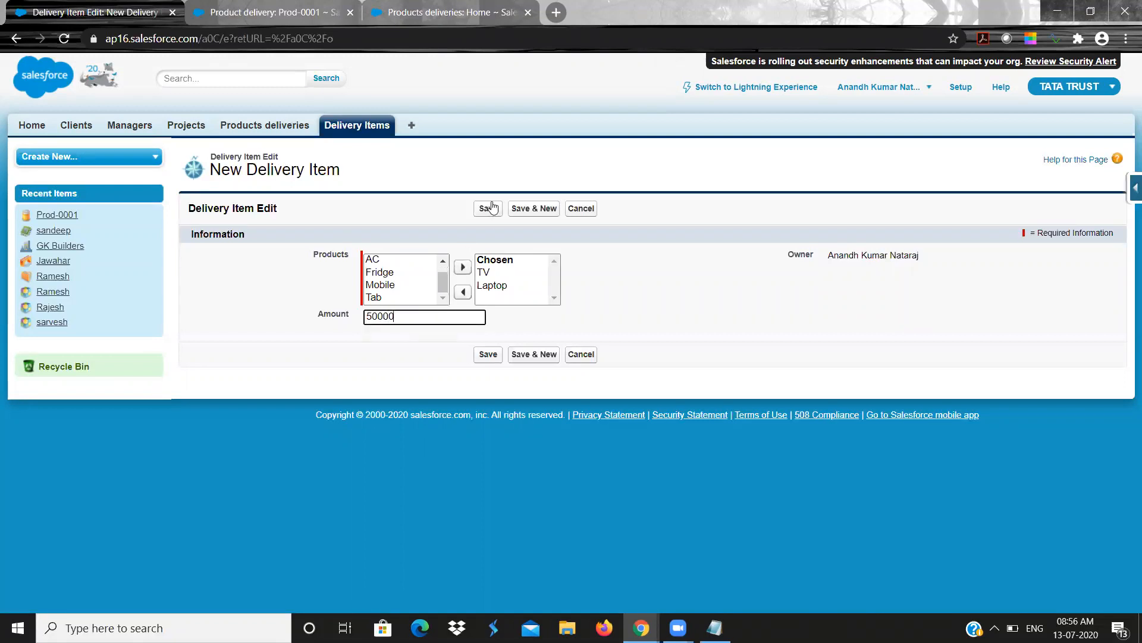
click(491, 208)
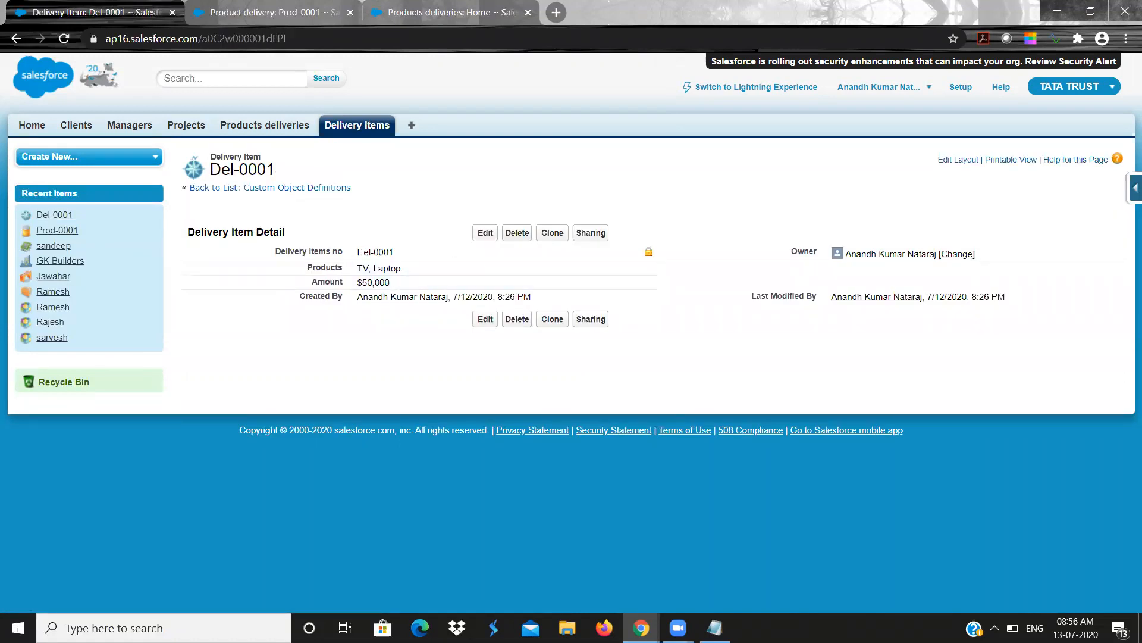
click(252, 124)
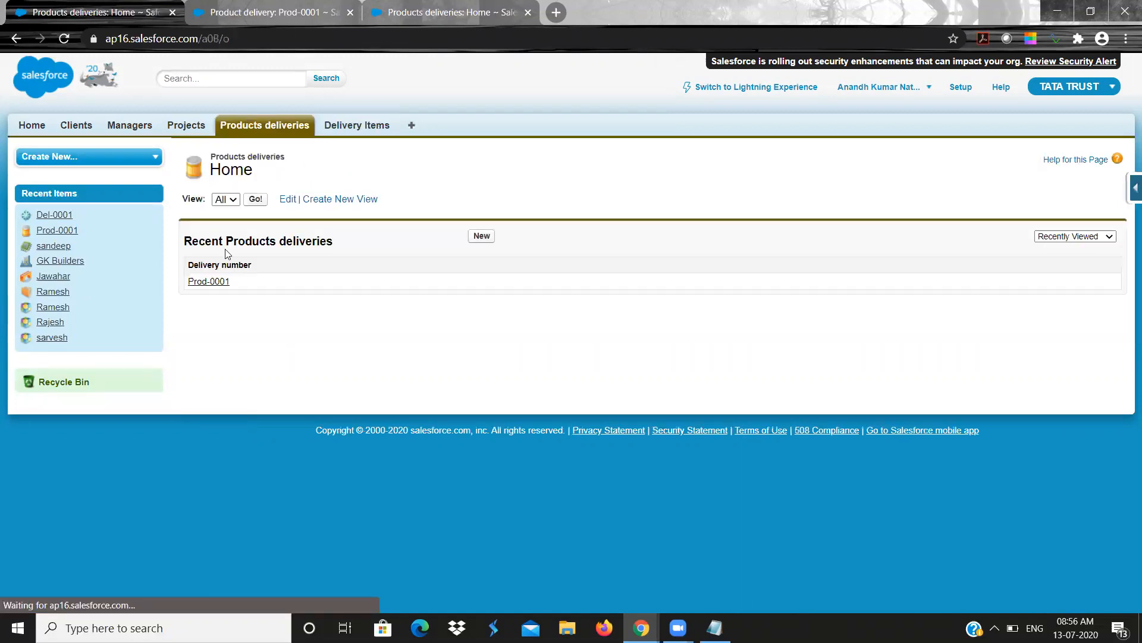
click(213, 283)
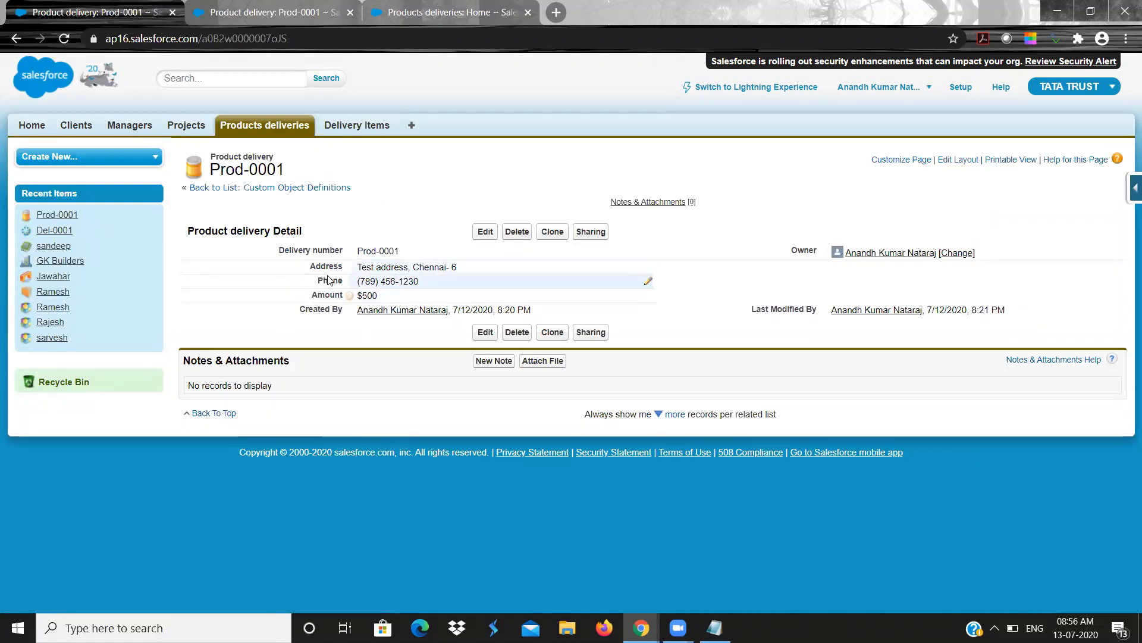
click(1134, 189)
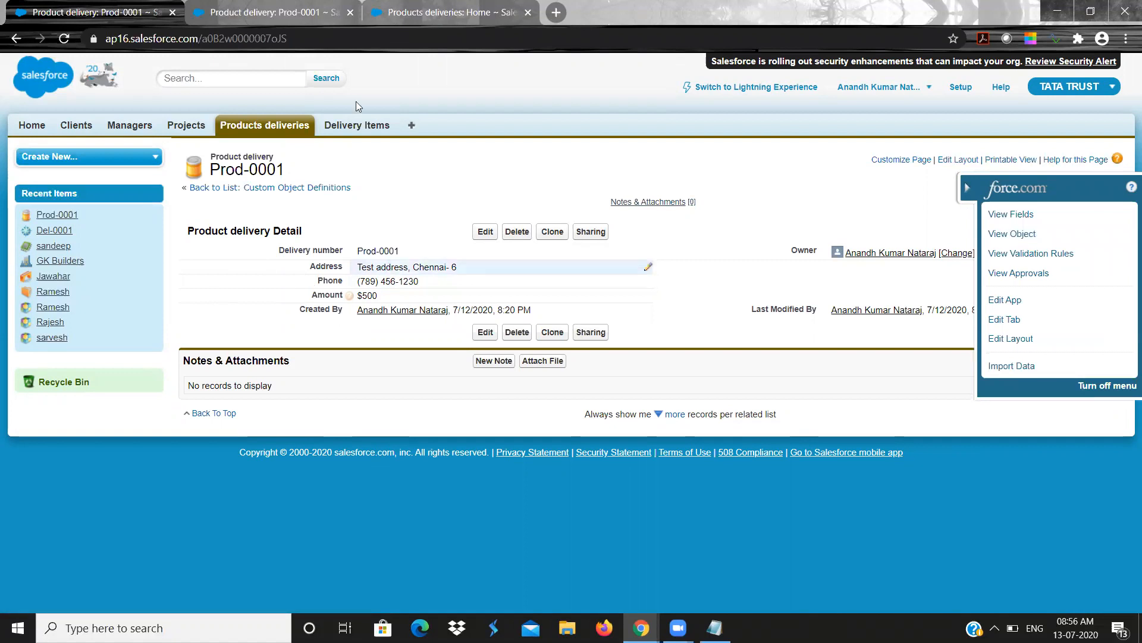
click(326, 127)
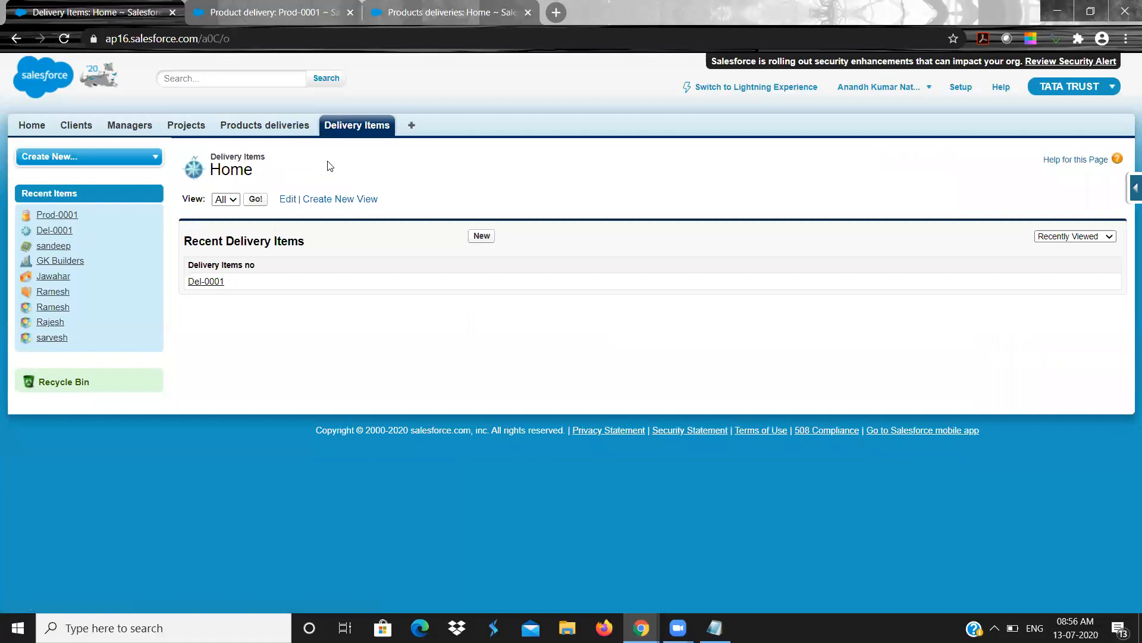
click(207, 284)
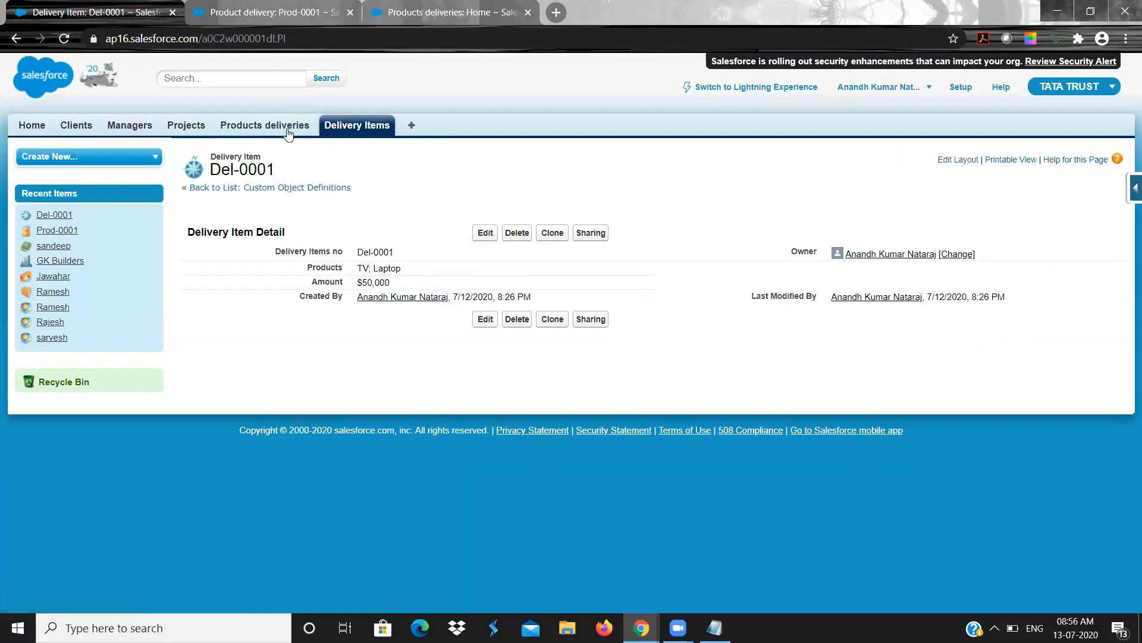
click(265, 124)
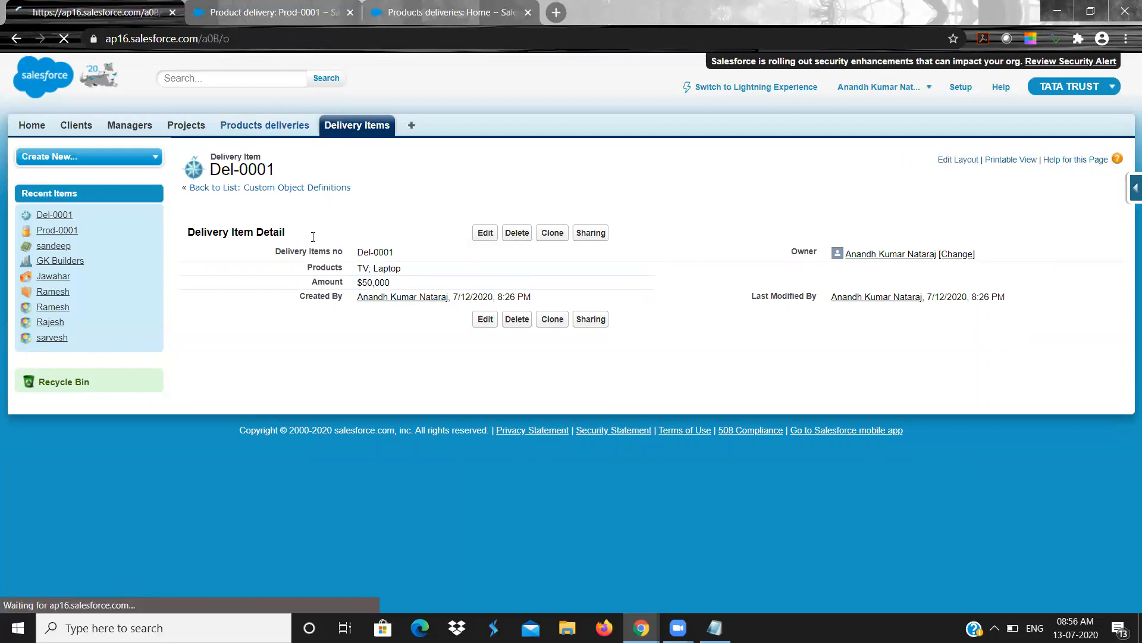
click(363, 127)
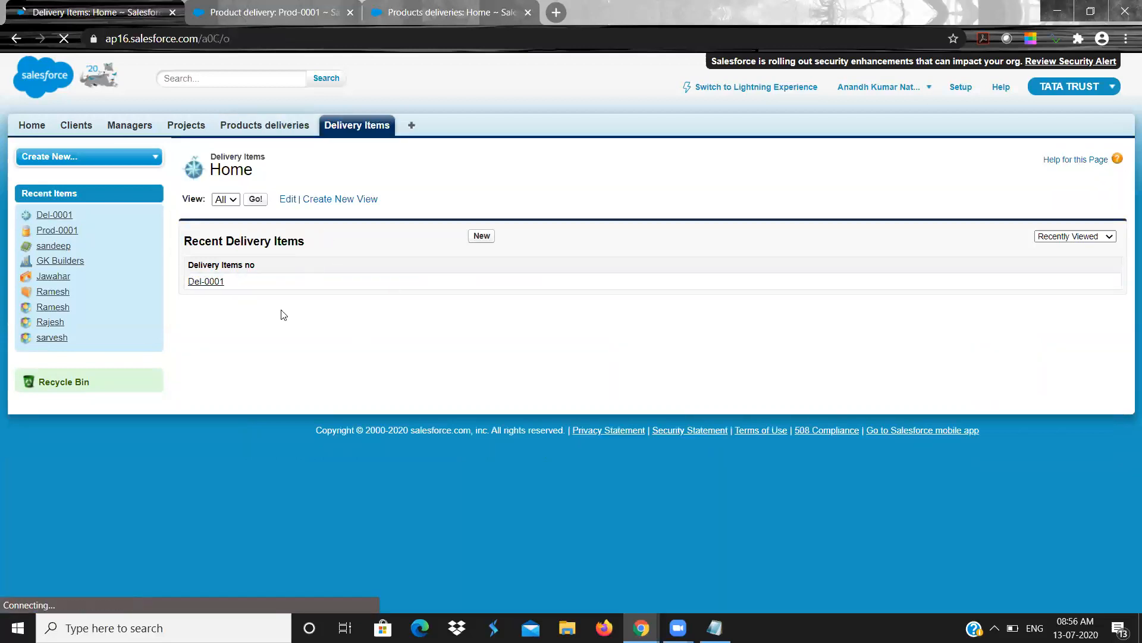
click(216, 282)
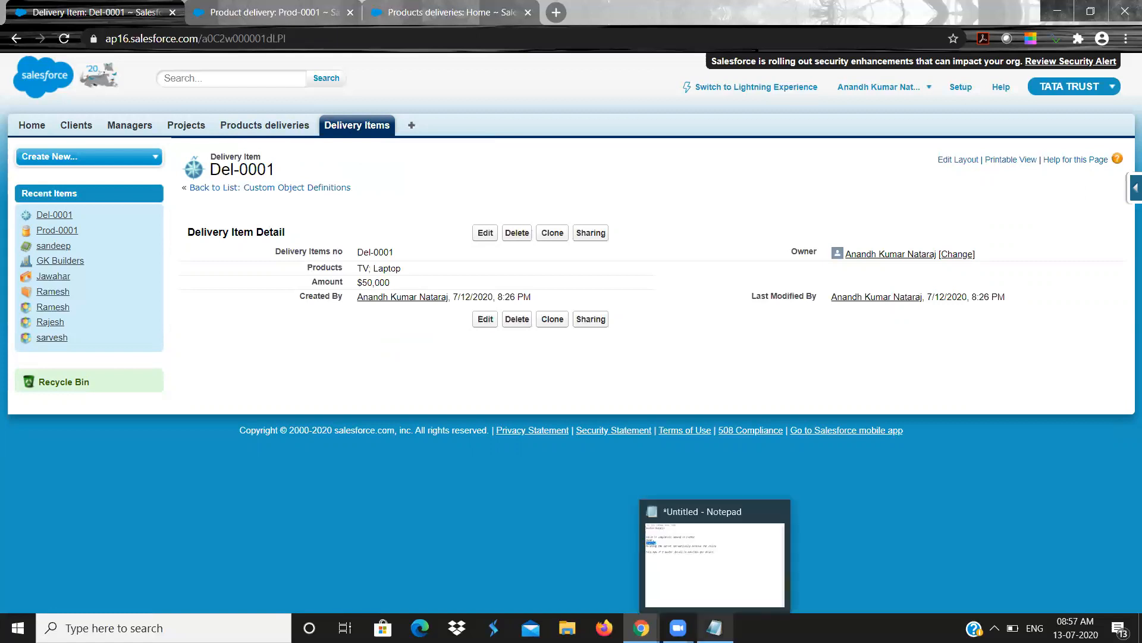
click(714, 628)
click(785, 232)
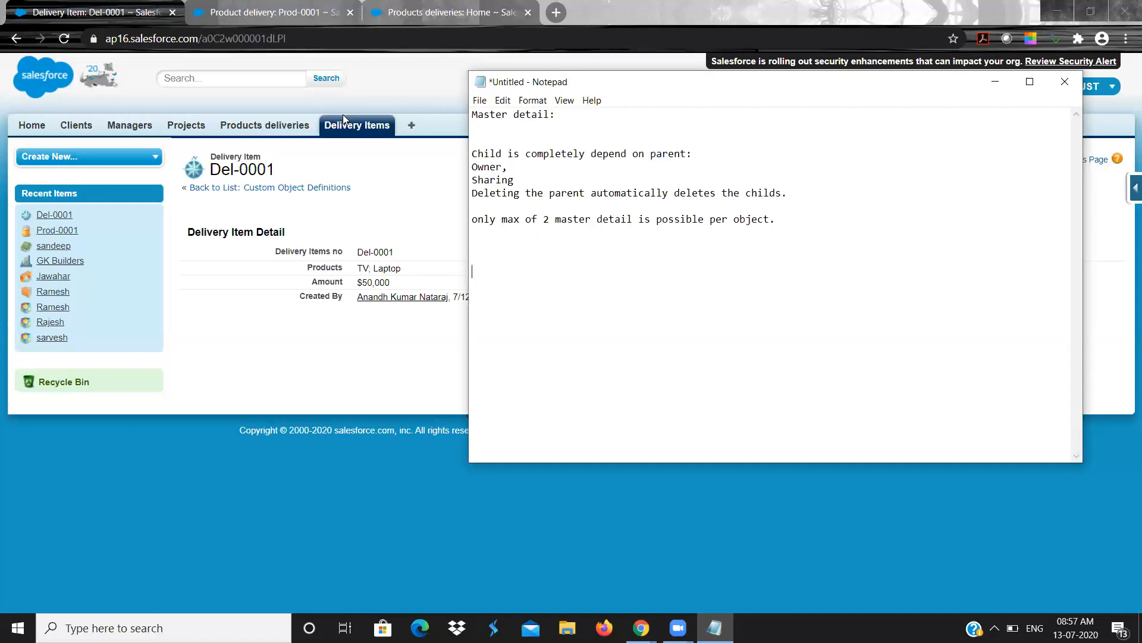
click(357, 110)
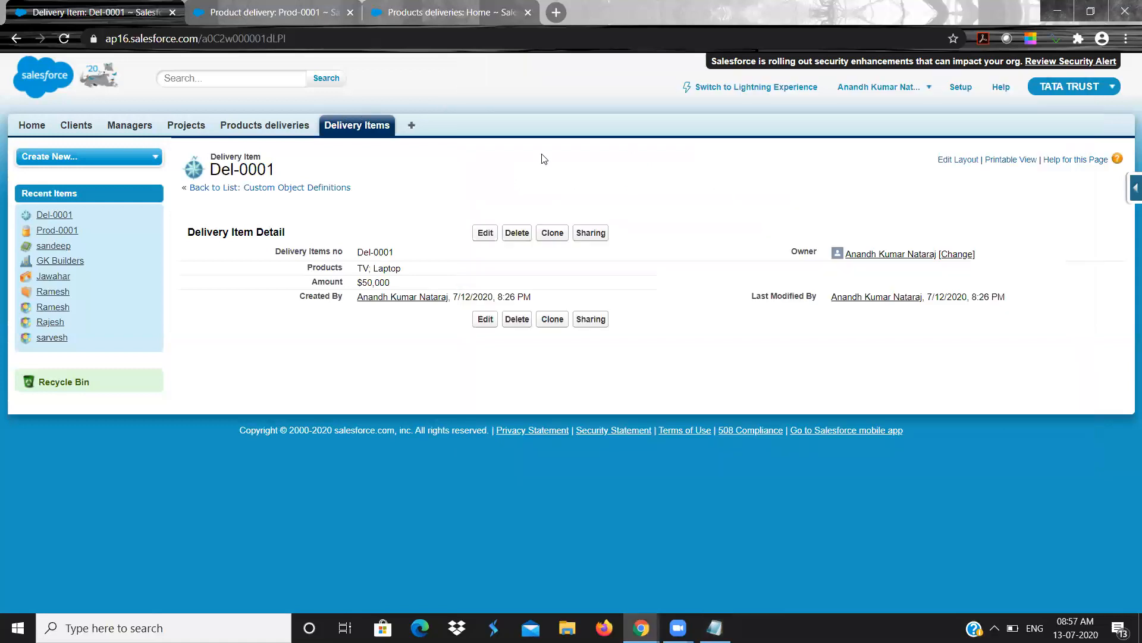
- Start a new Delivery Item custom field with Master-Detail Relationship as its type
click(1128, 192)
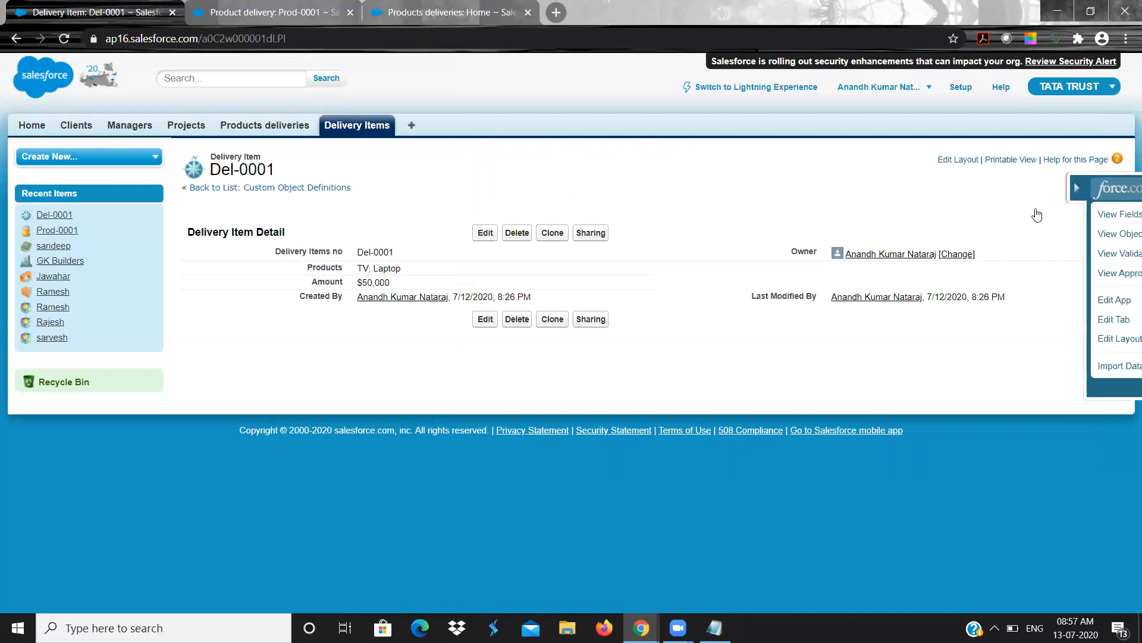
click(1020, 221)
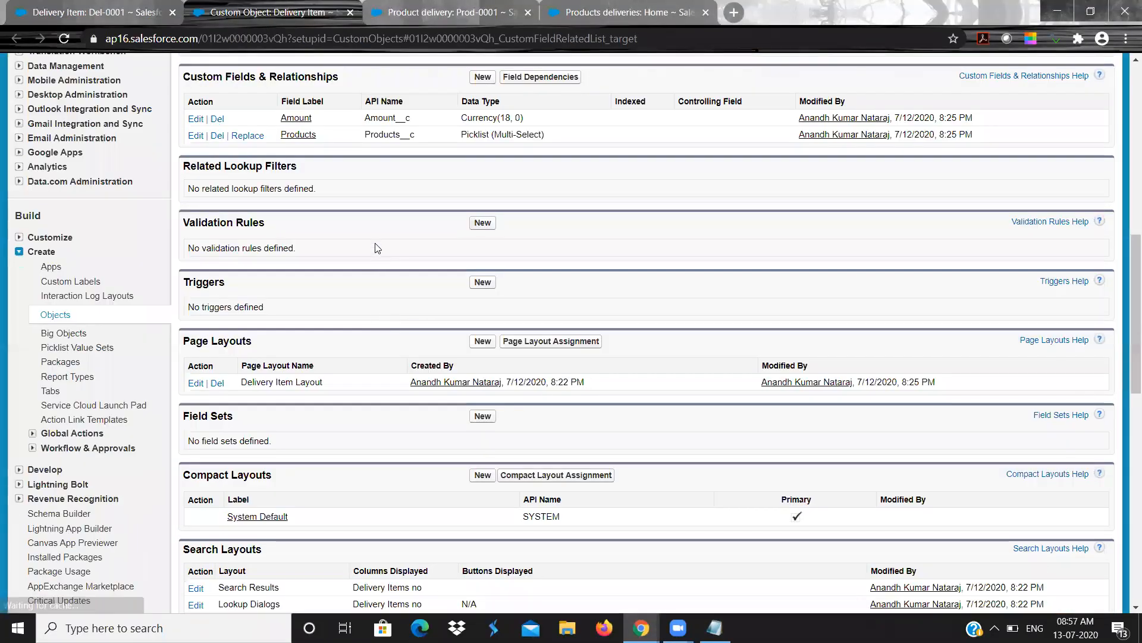
scroll(376, 248, up, 1)
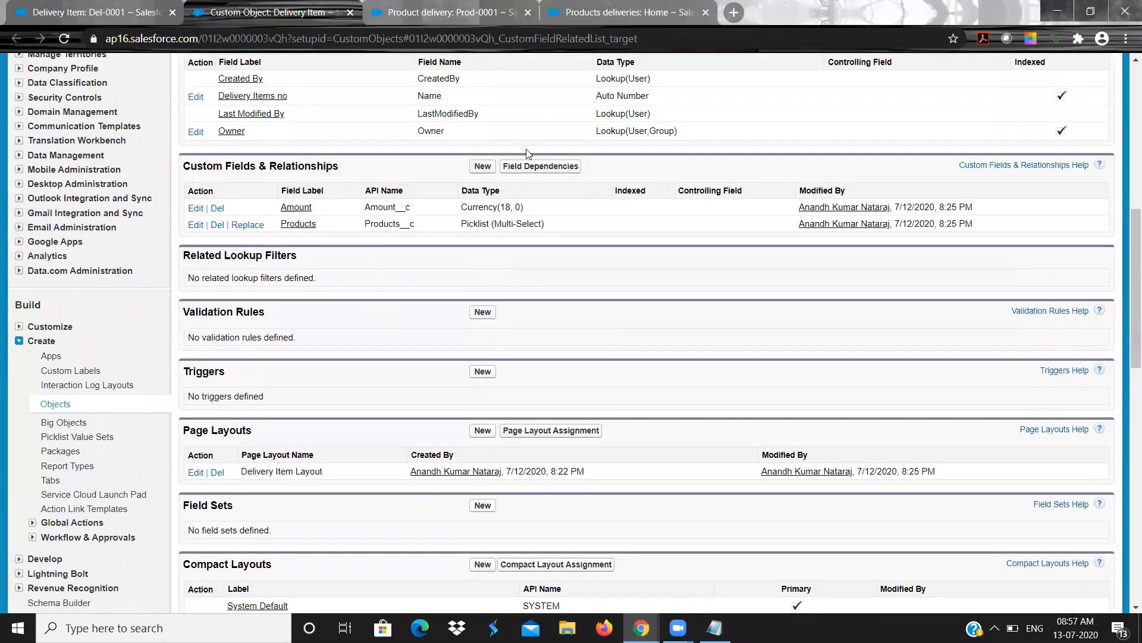
click(482, 166)
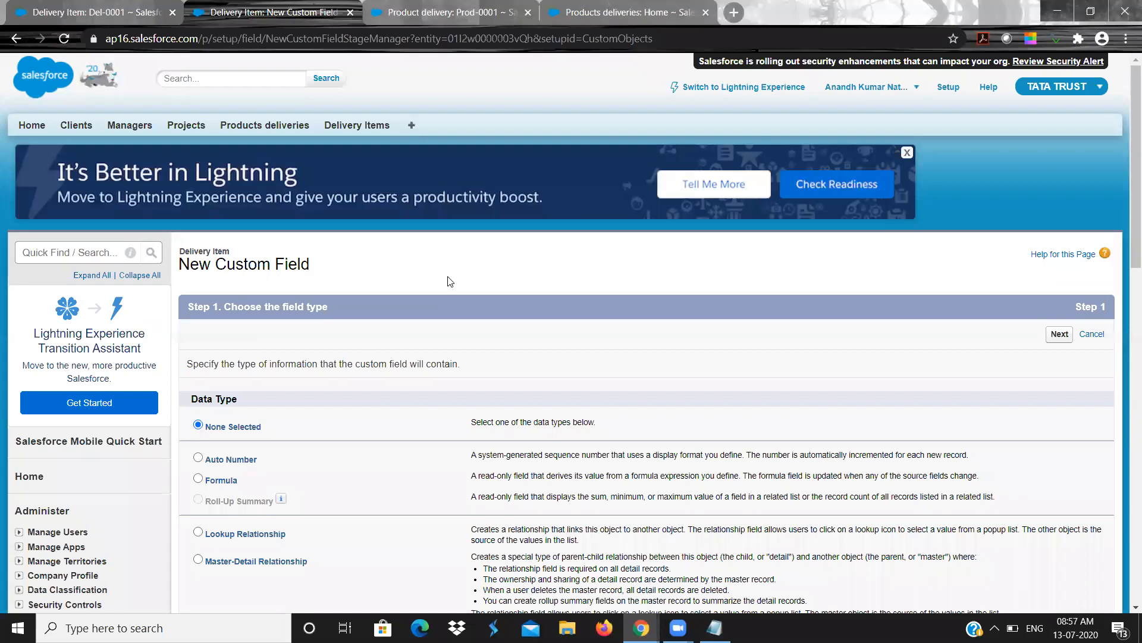
scroll(451, 281, down, 3)
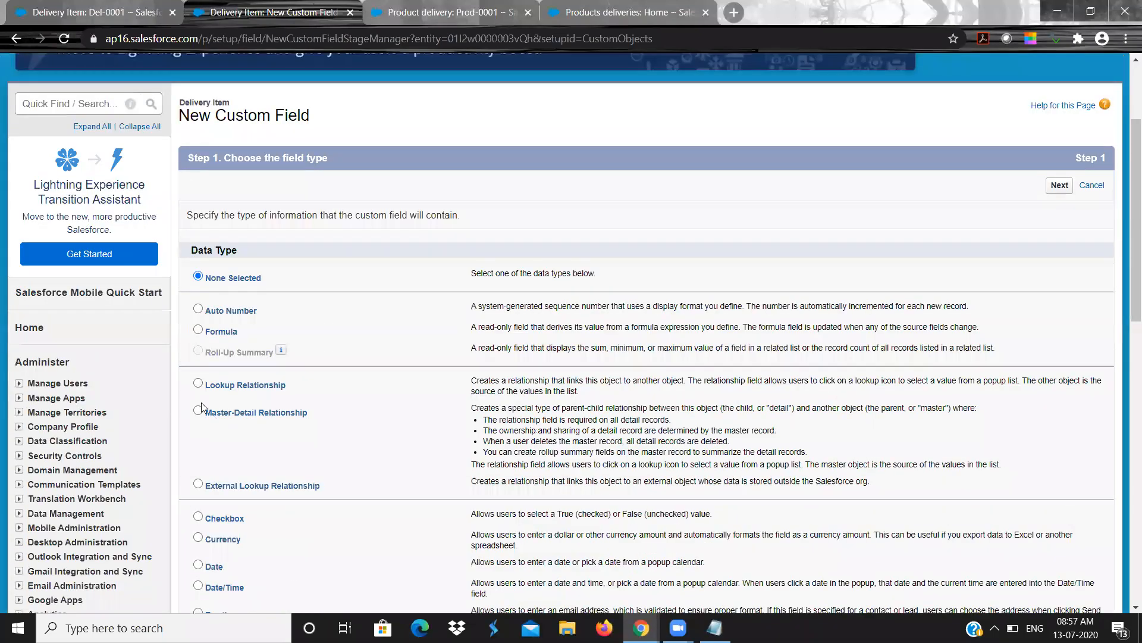
click(199, 410)
- Highlight the first Master-Detail description bullet, then return to the Del-0001 record
drag(495, 421, 641, 421)
click(645, 421)
triple_click(660, 420)
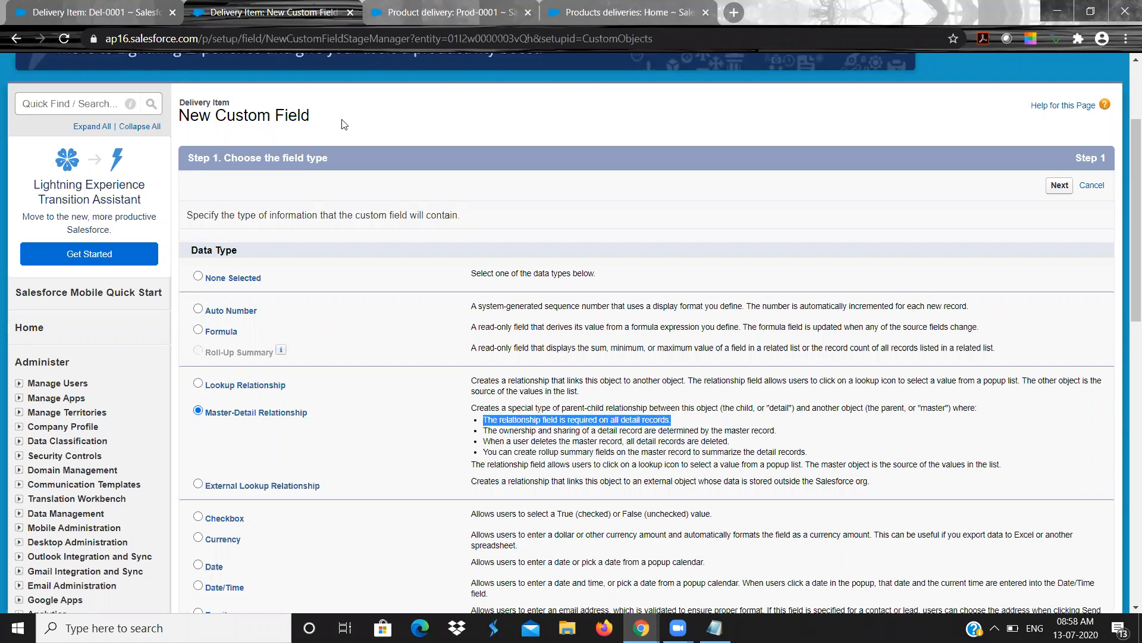
click(56, 12)
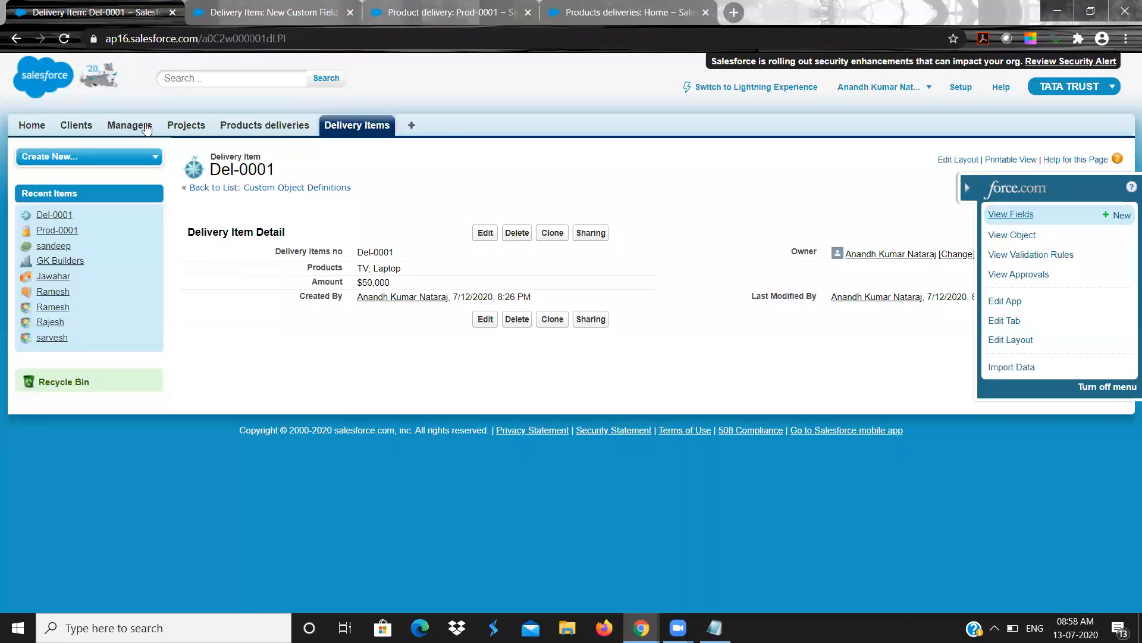
- Clear the Client lookup on the manager record and save it
click(82, 127)
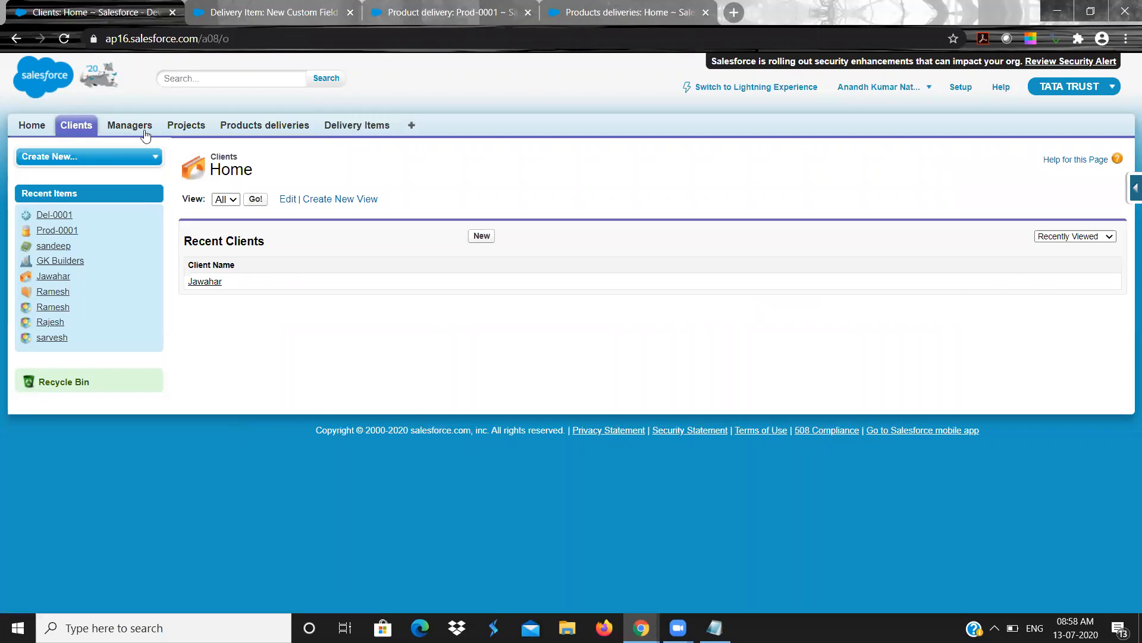
click(145, 132)
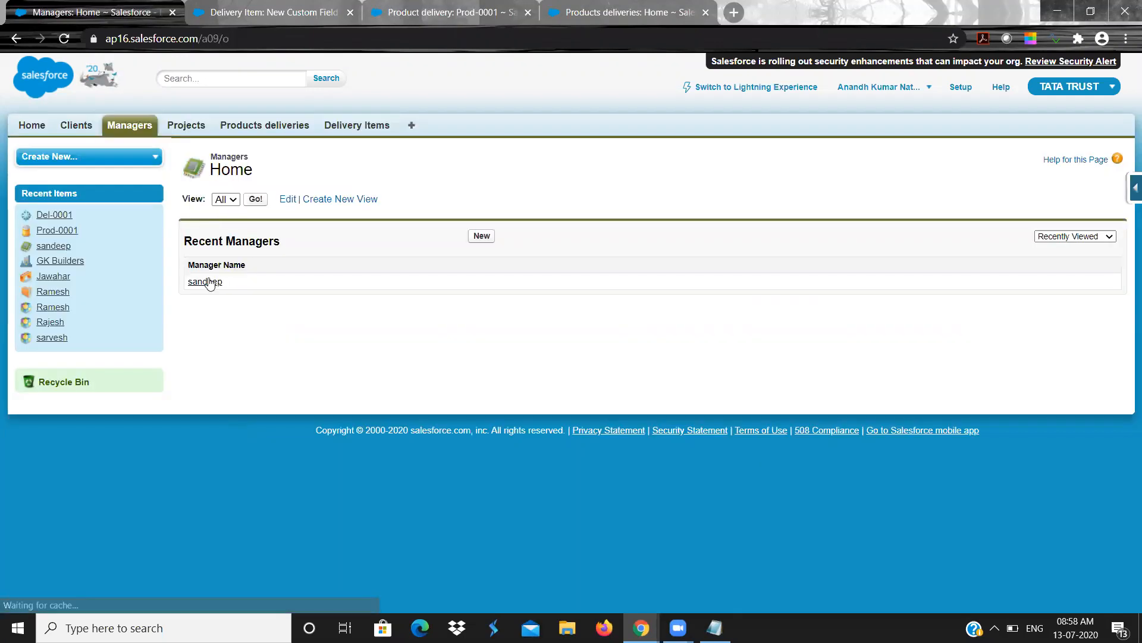
click(205, 282)
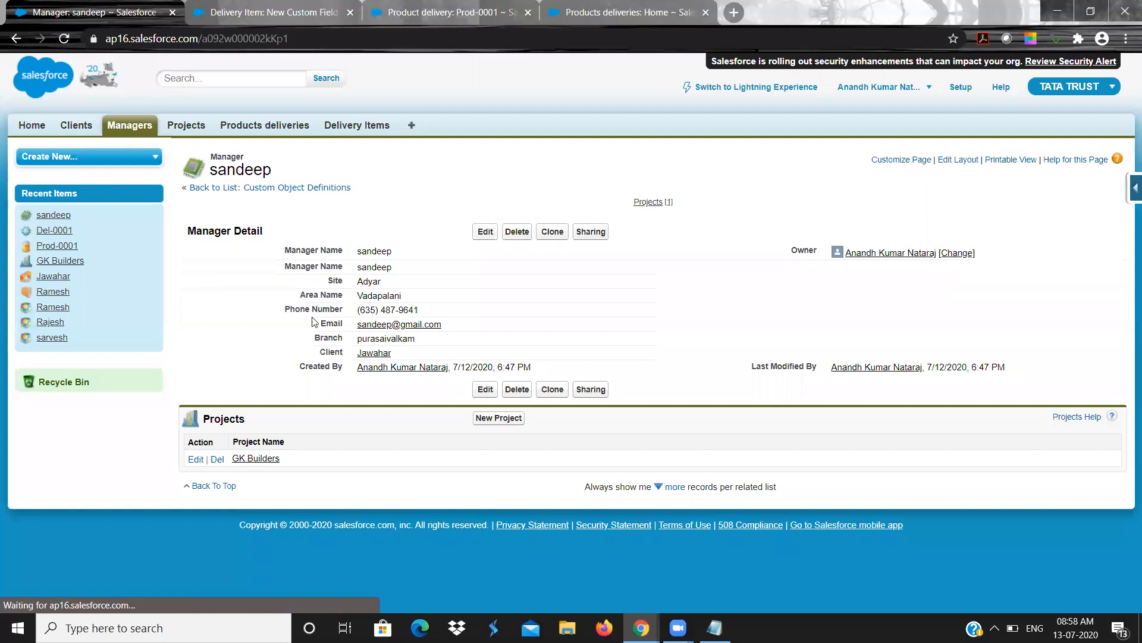
click(485, 232)
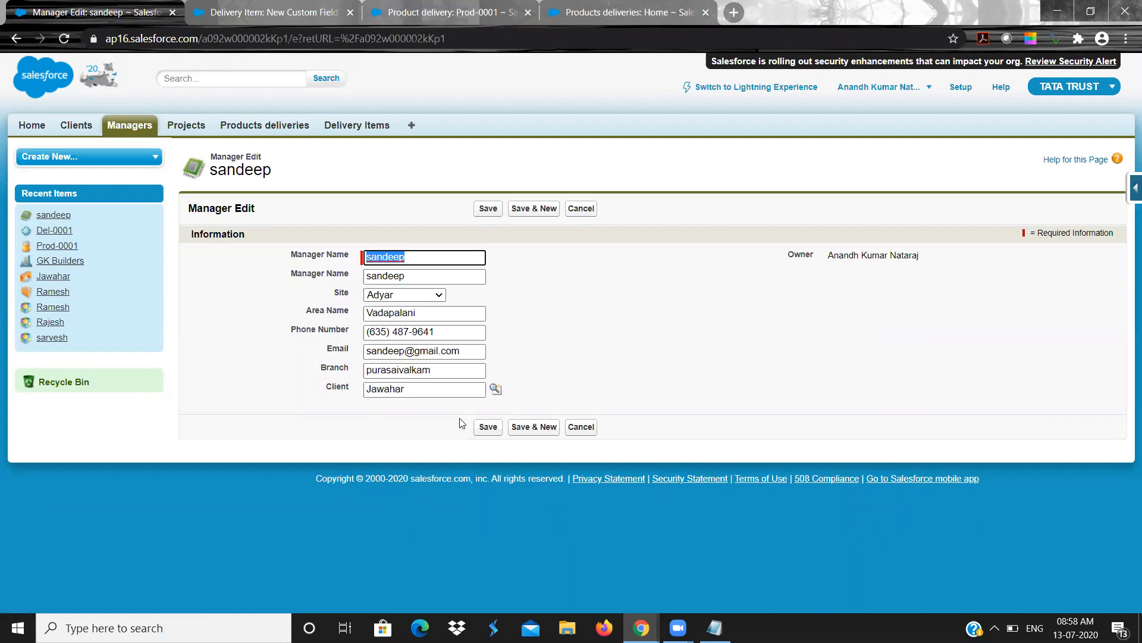
click(443, 389)
key(ctrl+a)
key(BackSpace)
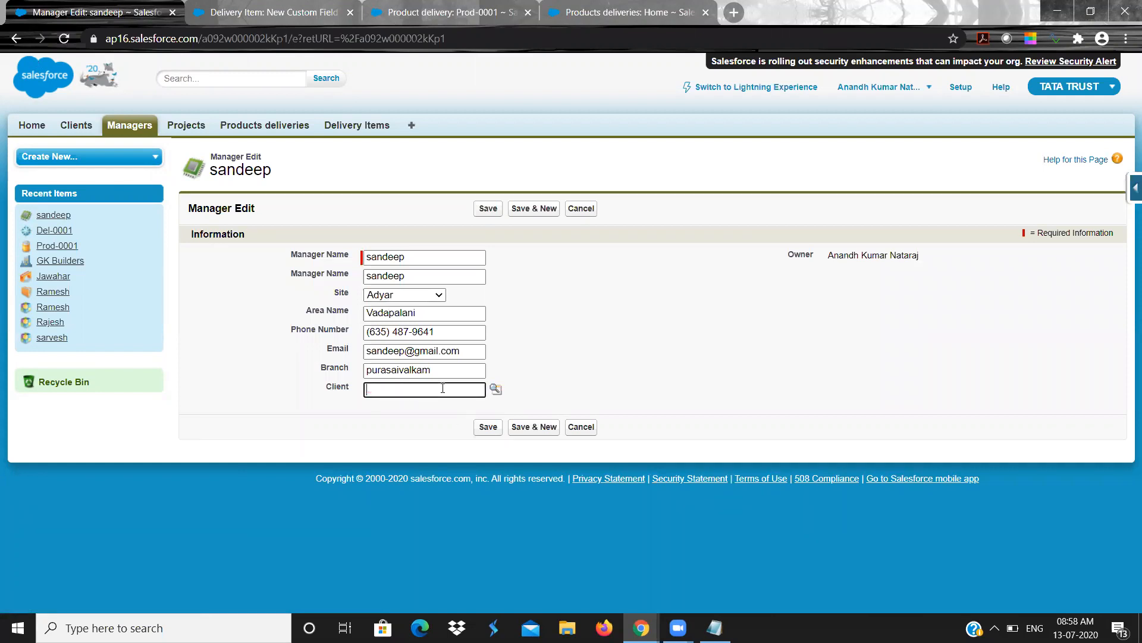
click(489, 209)
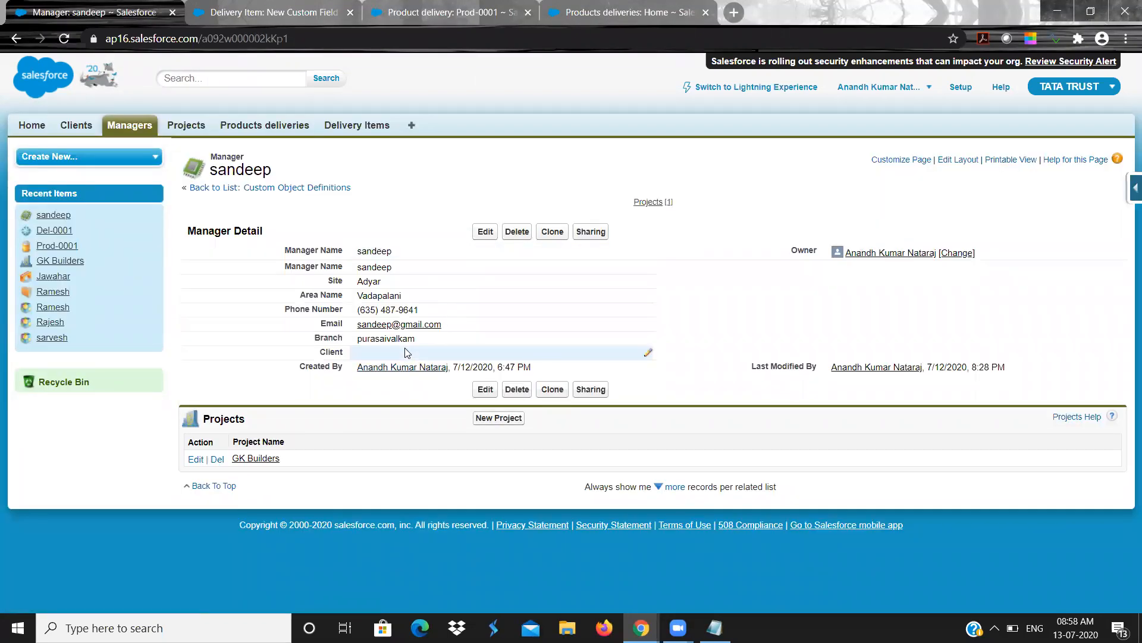
- Highlight the manager's Client label and value, then go to the Products deliveries home list
mouse_move(321, 349)
mouse_down()
mouse_move(350, 354)
mouse_move(322, 352)
mouse_up()
double_click(322, 352)
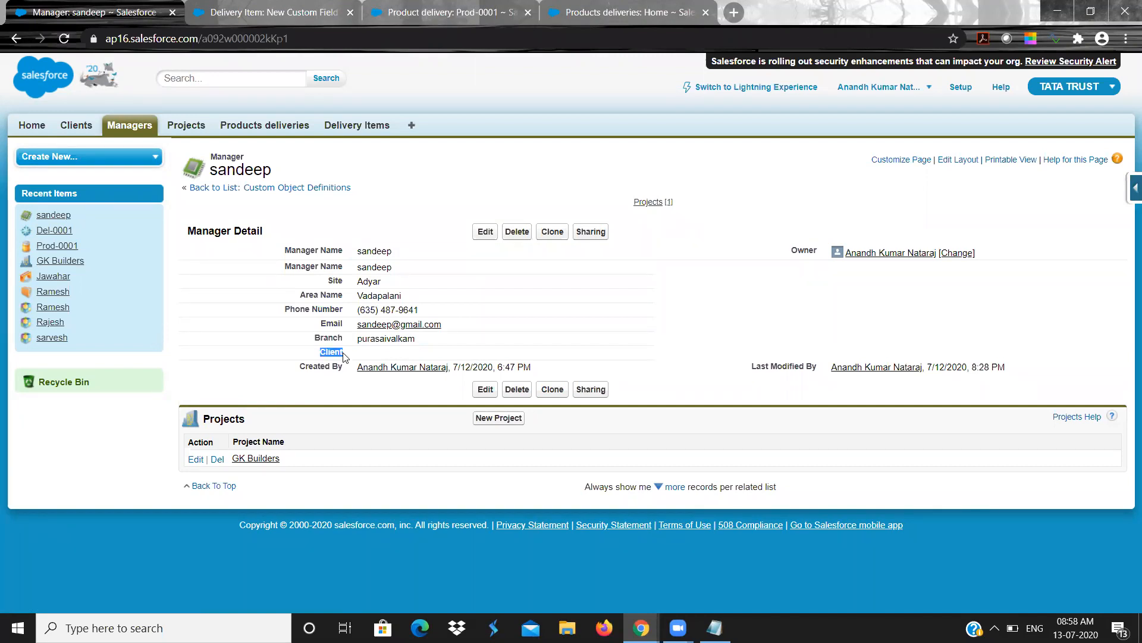
click(375, 355)
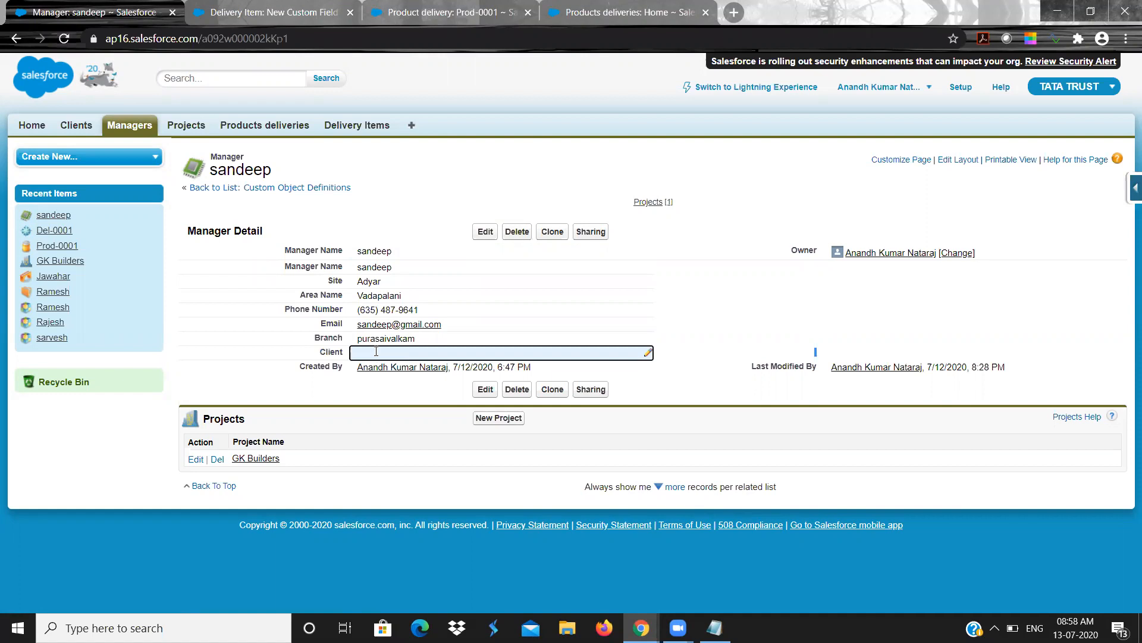
double_click(374, 355)
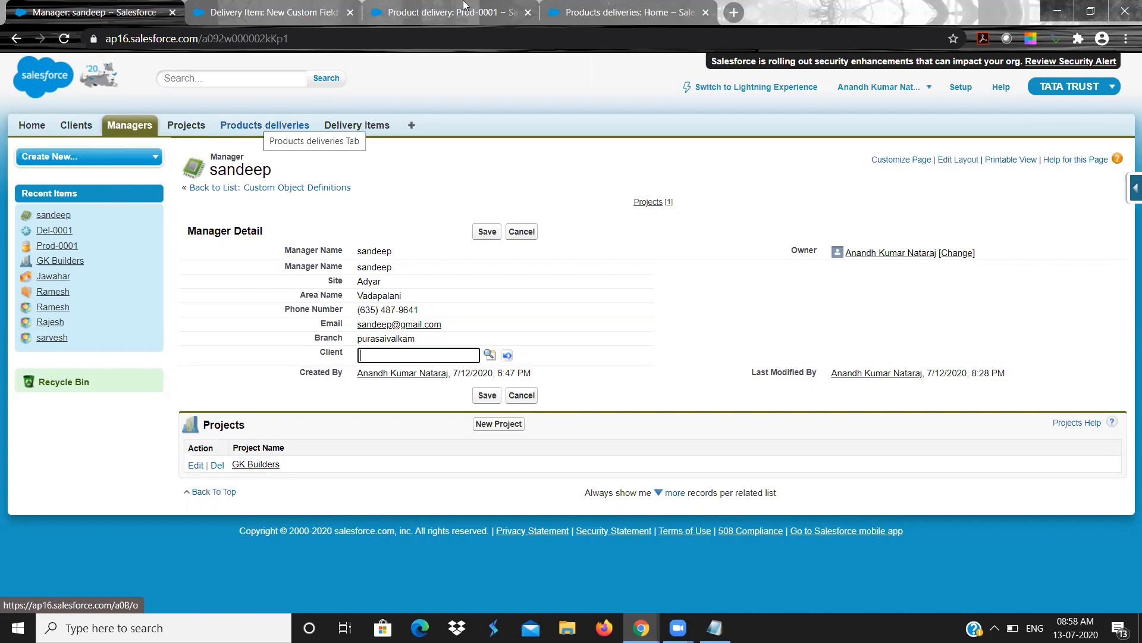
click(615, 16)
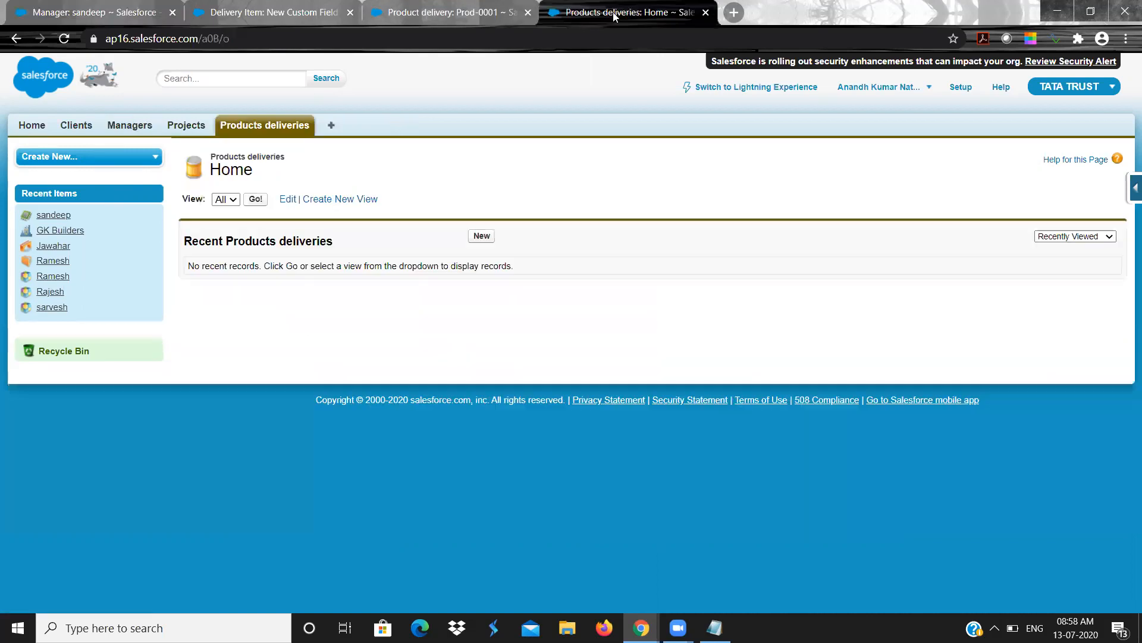
- Back on the New Custom Field page, highlight 'required' in the Master-Detail description and continue
click(458, 11)
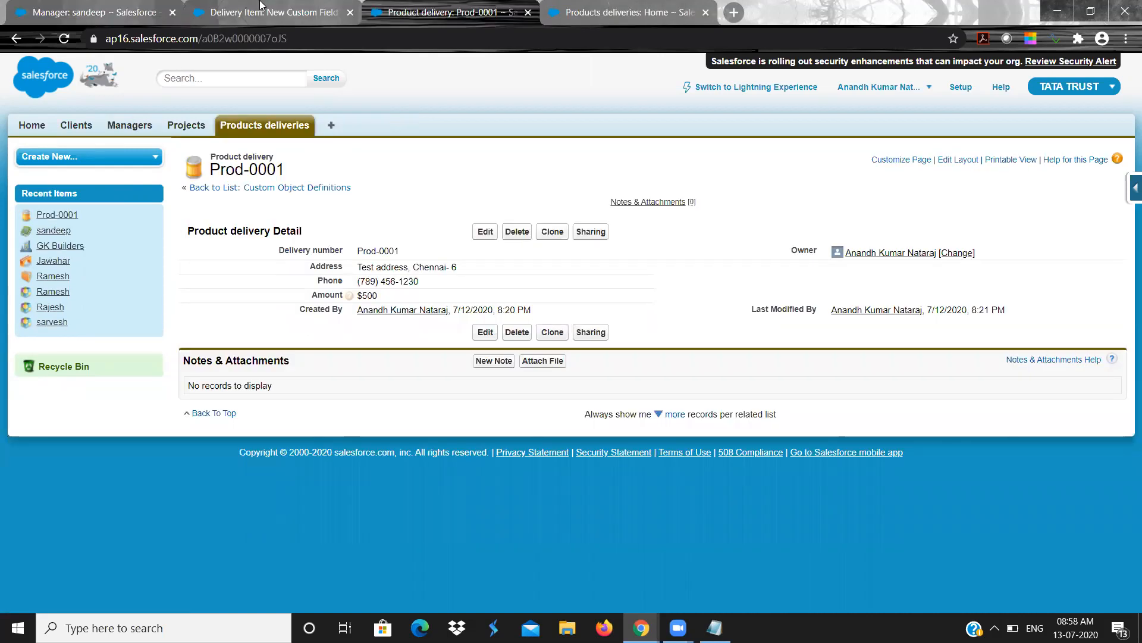
click(260, 5)
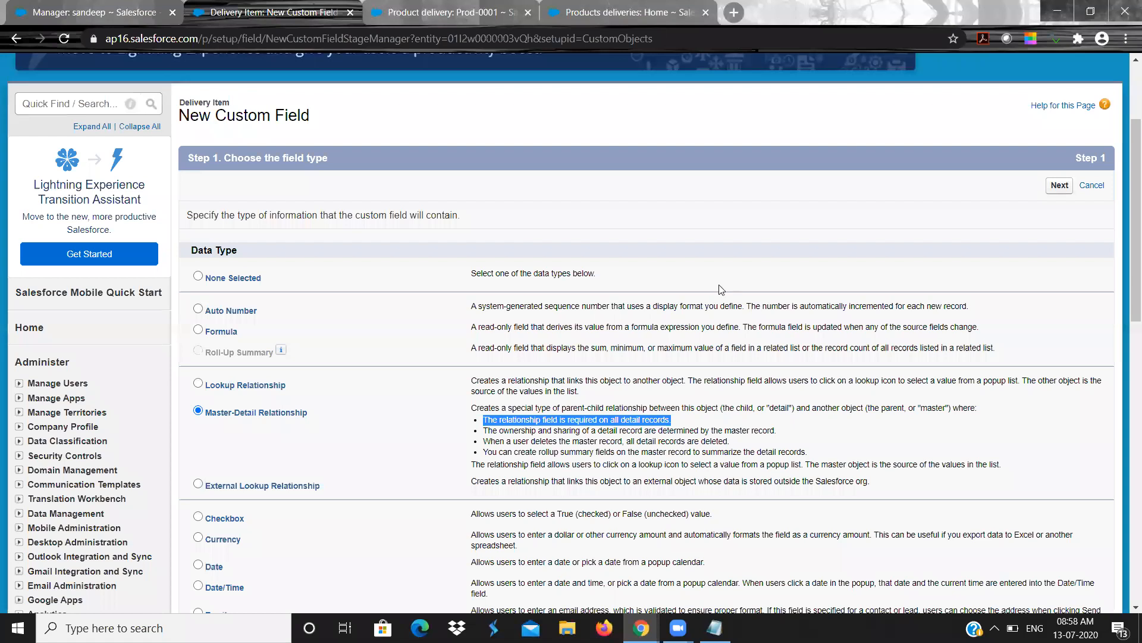
double_click(594, 429)
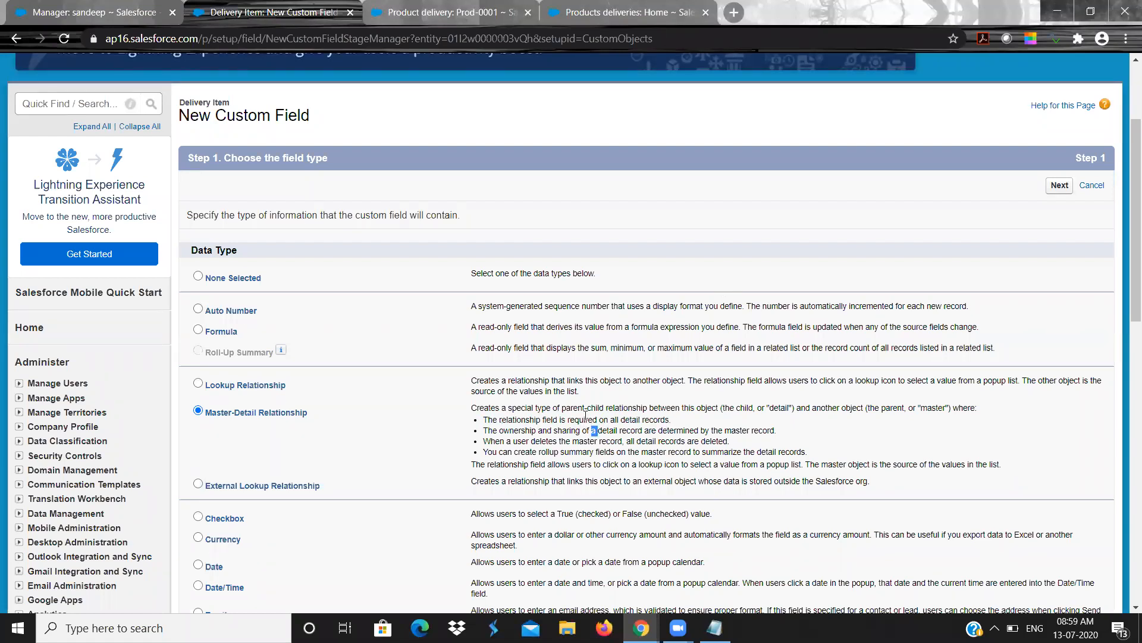
double_click(585, 419)
click(583, 419)
double_click(583, 420)
click(1055, 190)
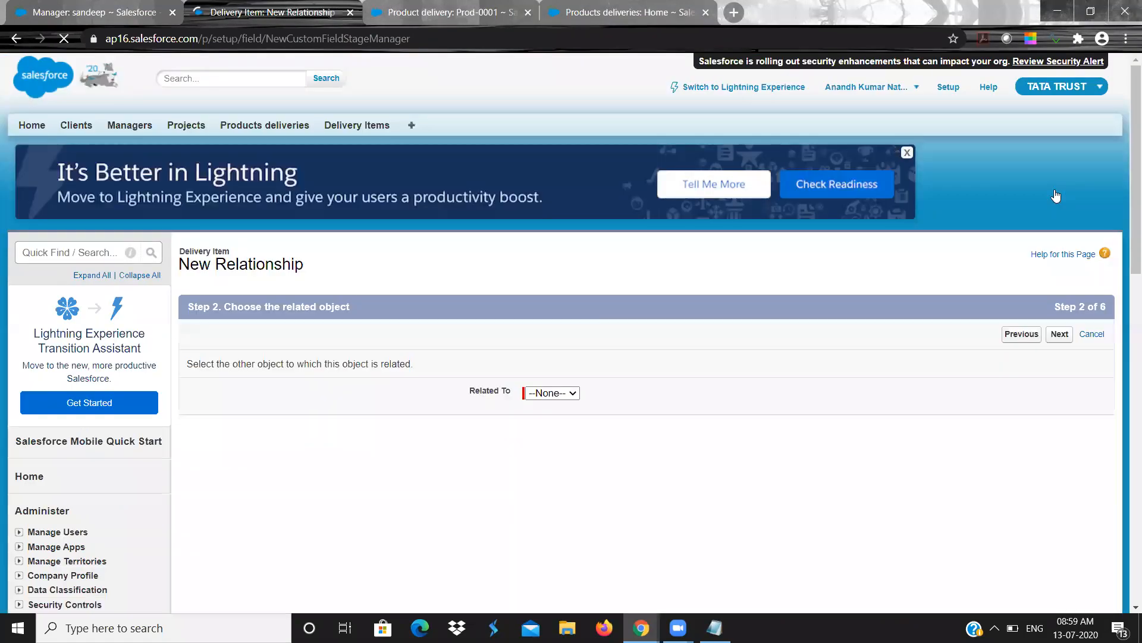
- Relate the Master-Detail field to Product delivery with field name 'Product Delivery'
click(547, 397)
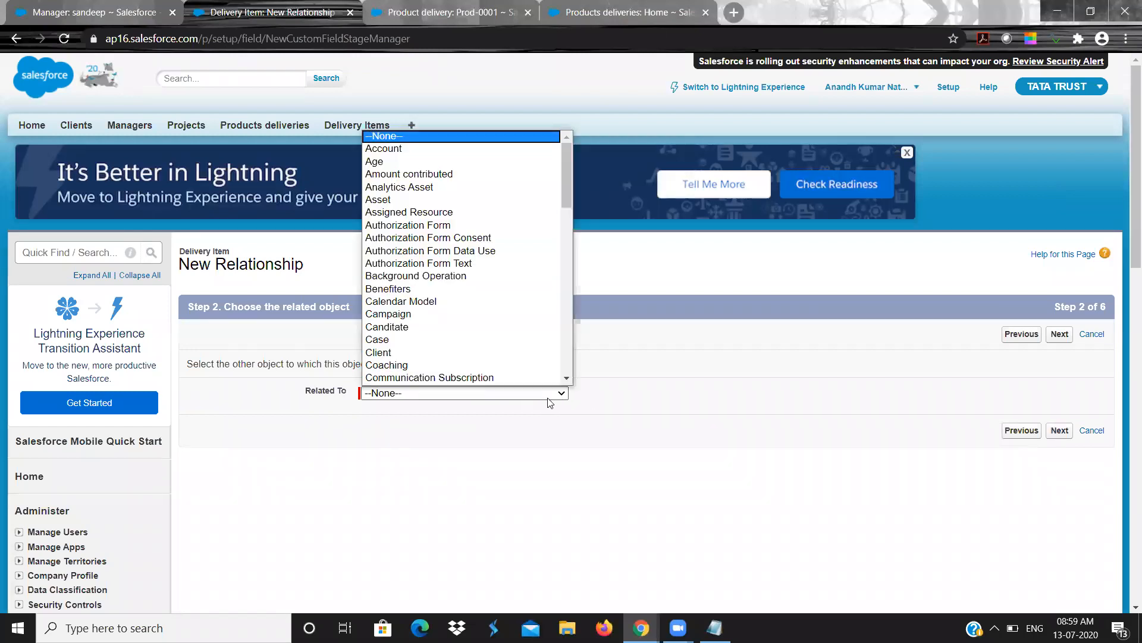
text(prod)
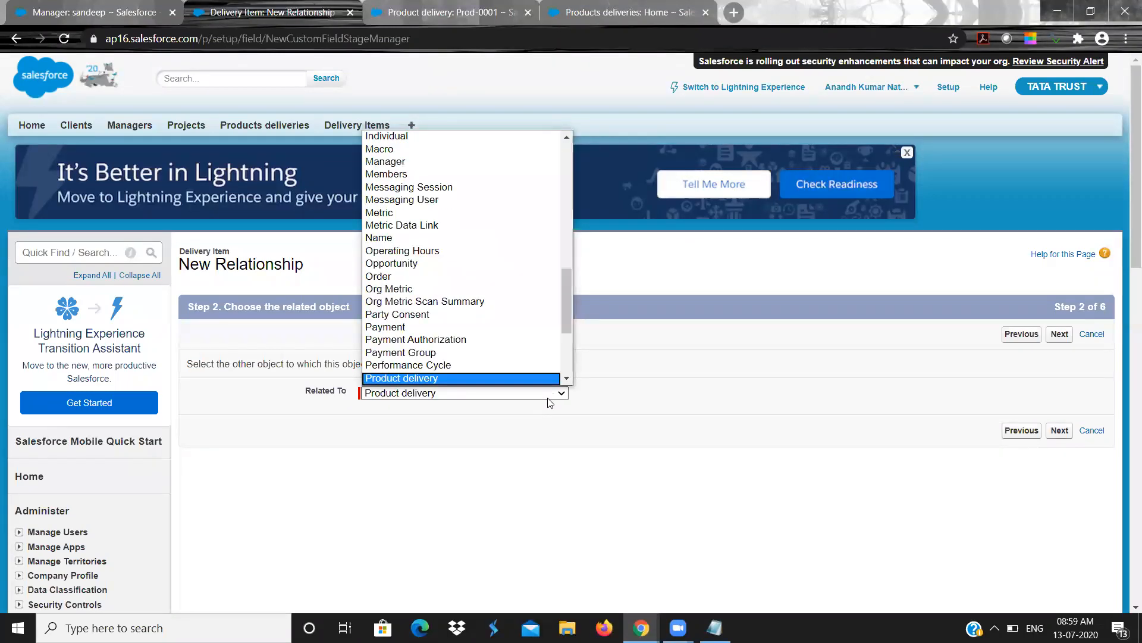
key(Return)
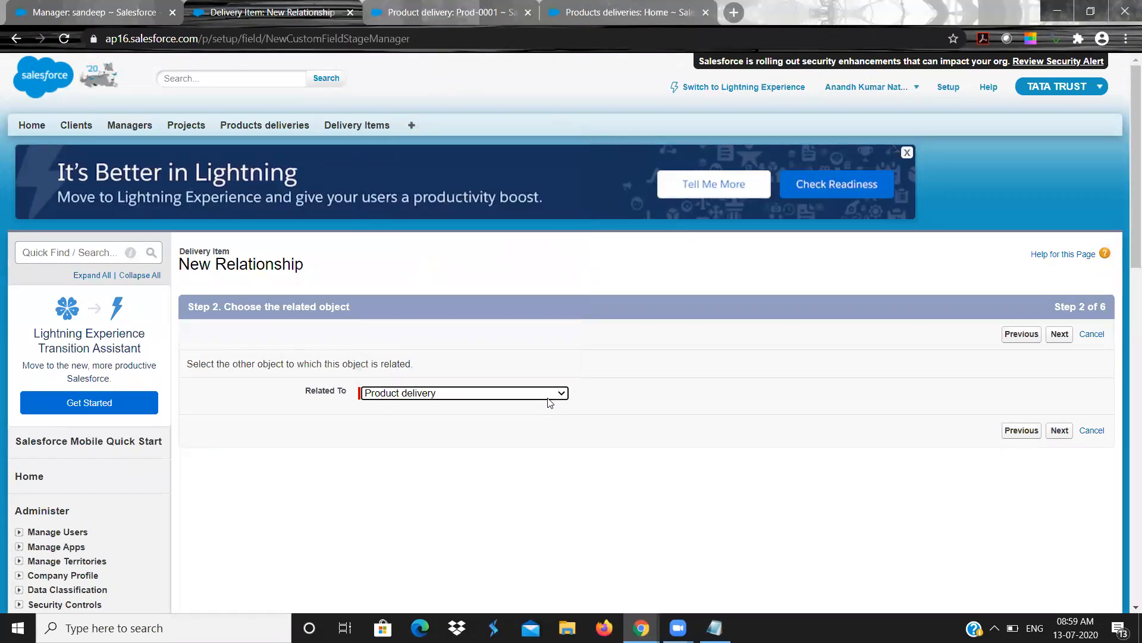
click(1062, 335)
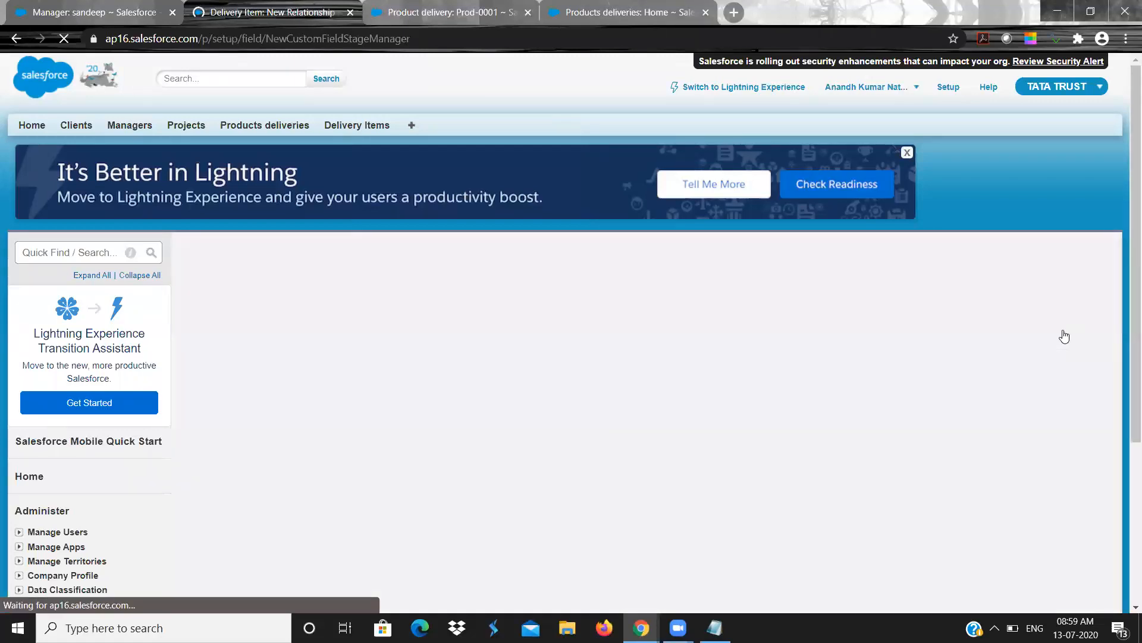
click(416, 405)
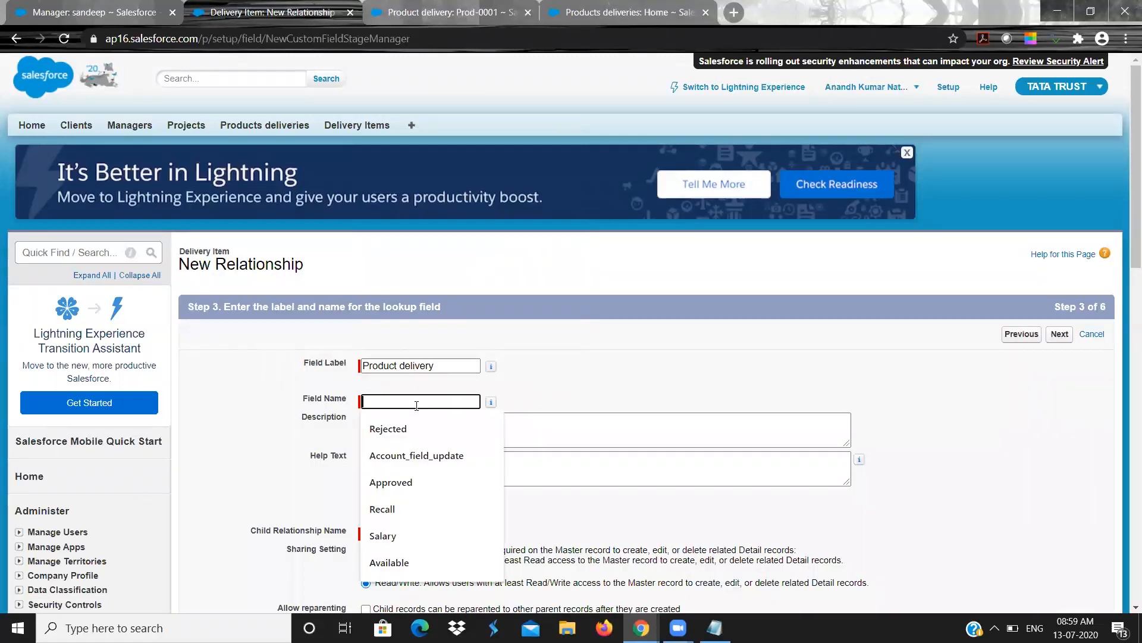
text(Prod)
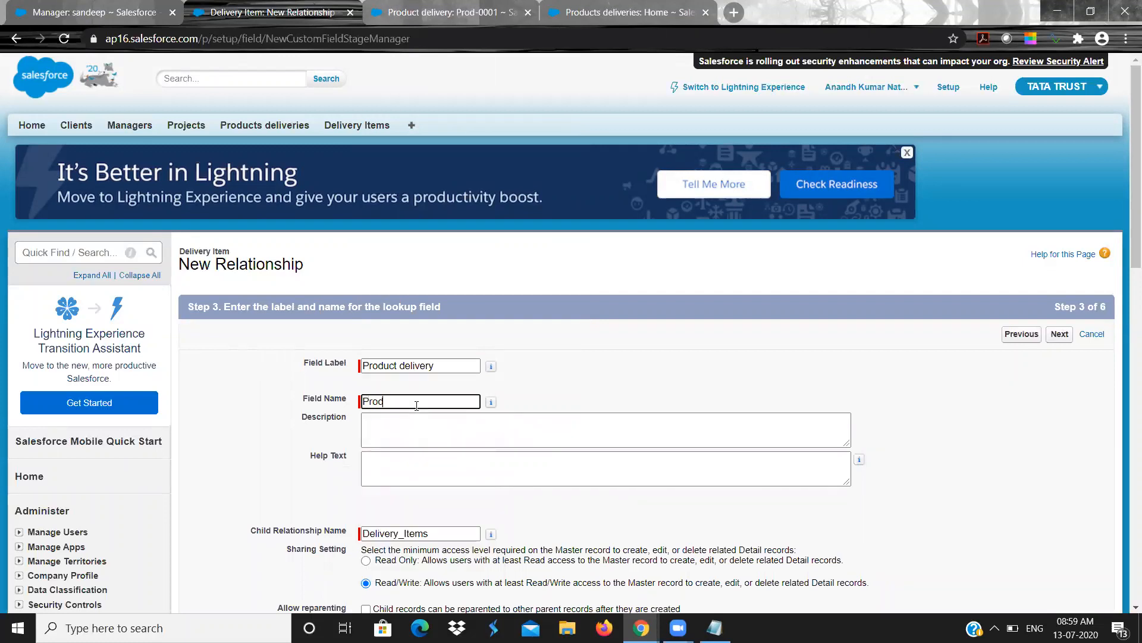
text(uct Delivery)
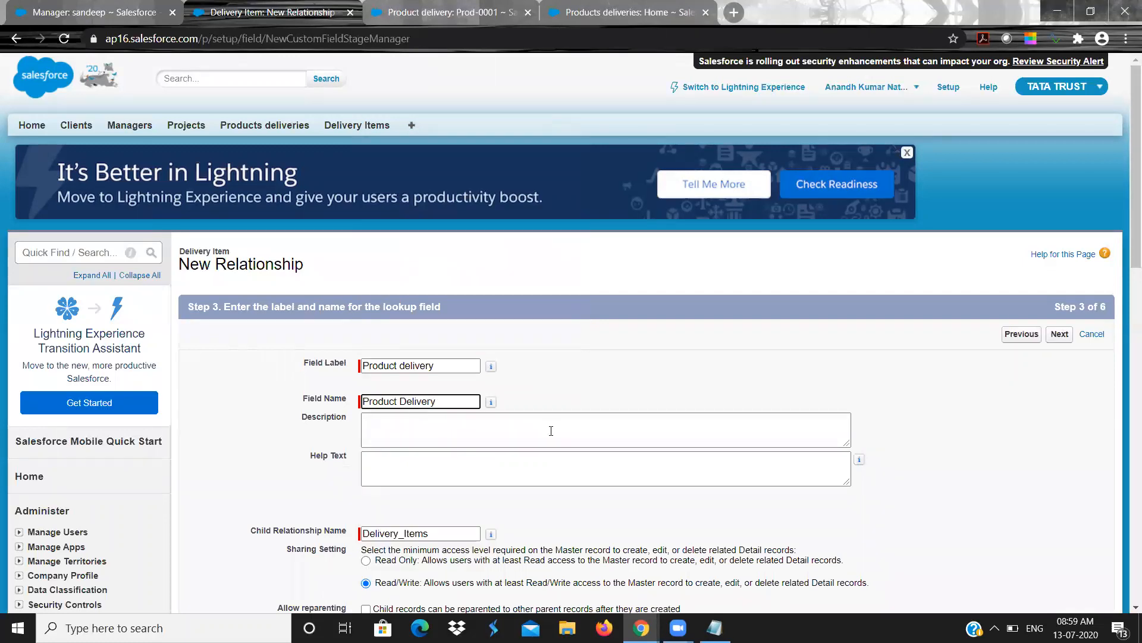
click(798, 379)
scroll(801, 370, down, 1)
scroll(801, 369, down, 3)
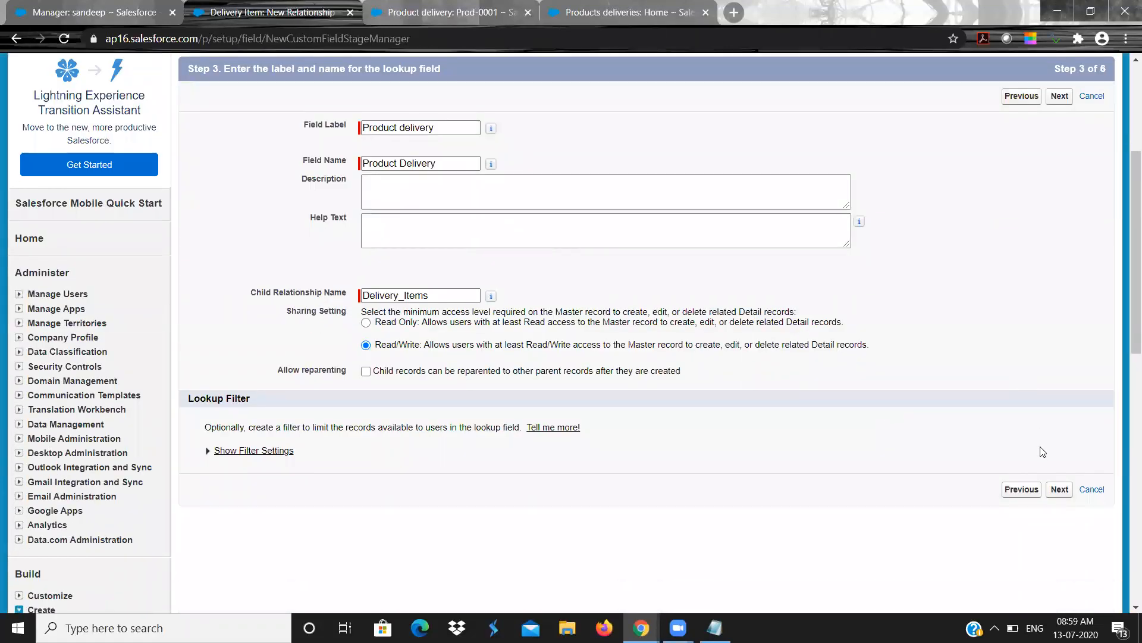
click(1059, 486)
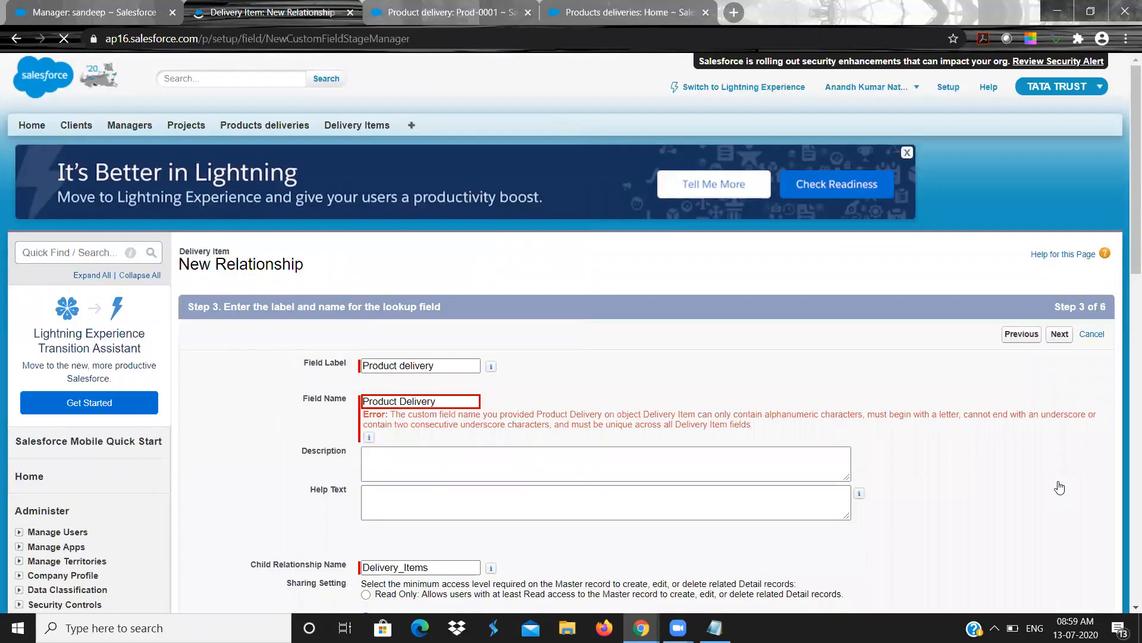
- Correct the field name to Product_Delivery, accept security and layout defaults, and save
click(404, 402)
key(BackSpace)
text(_)
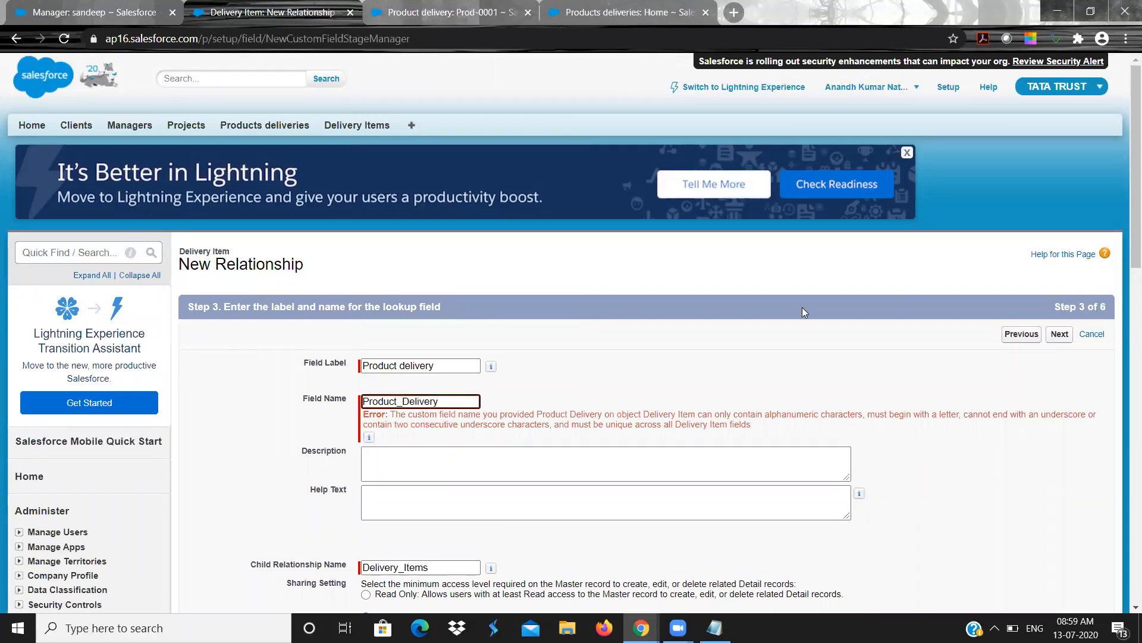
click(1056, 334)
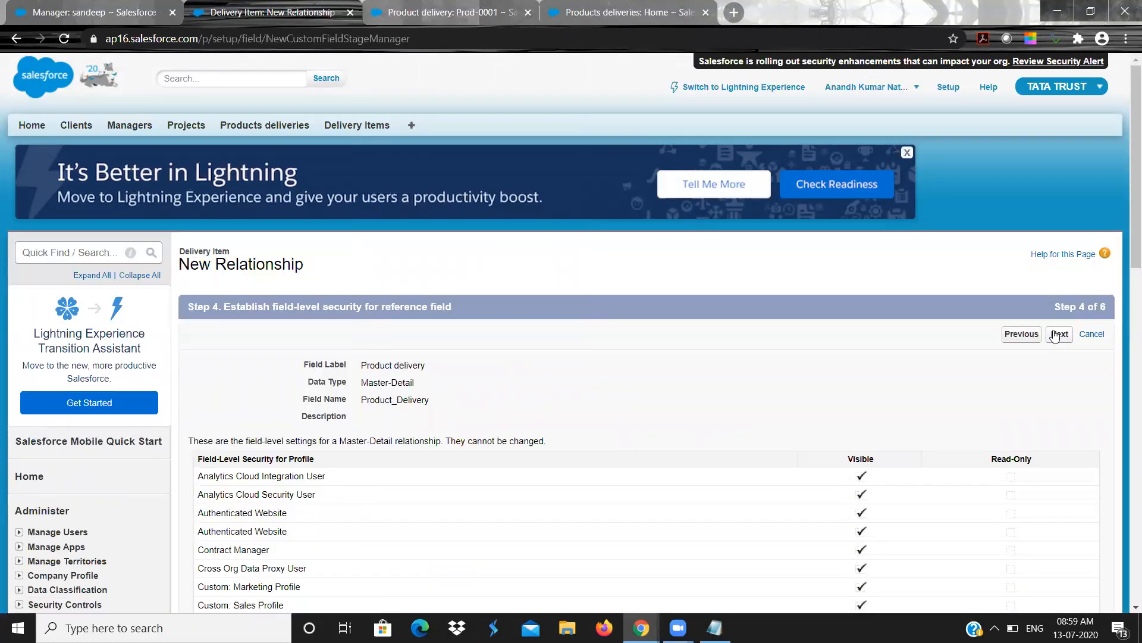
click(1055, 336)
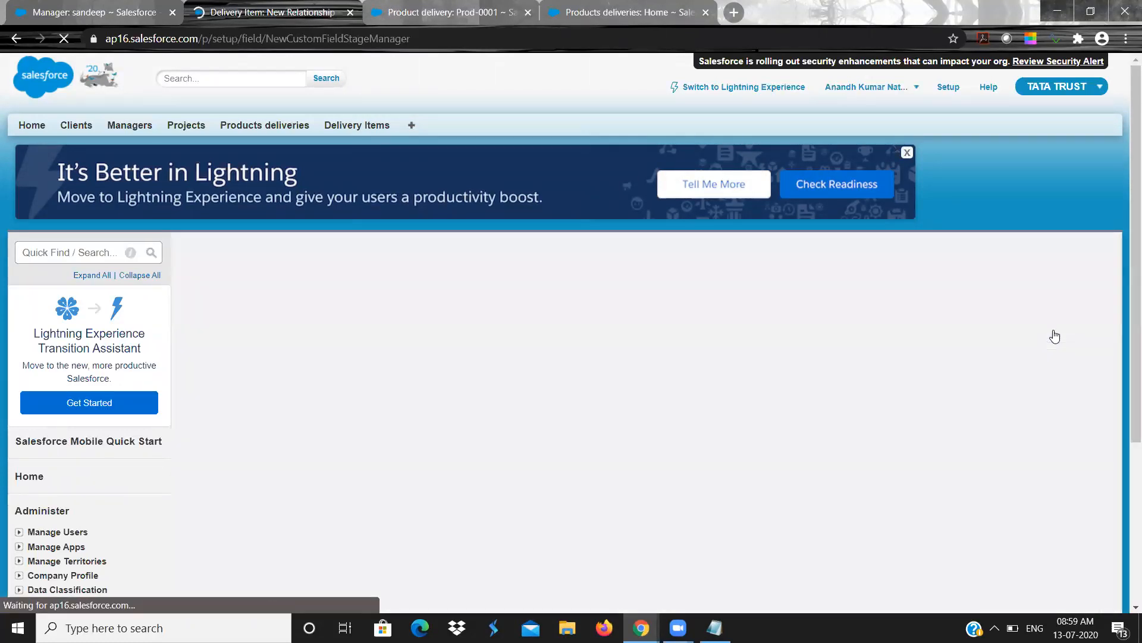
click(1055, 335)
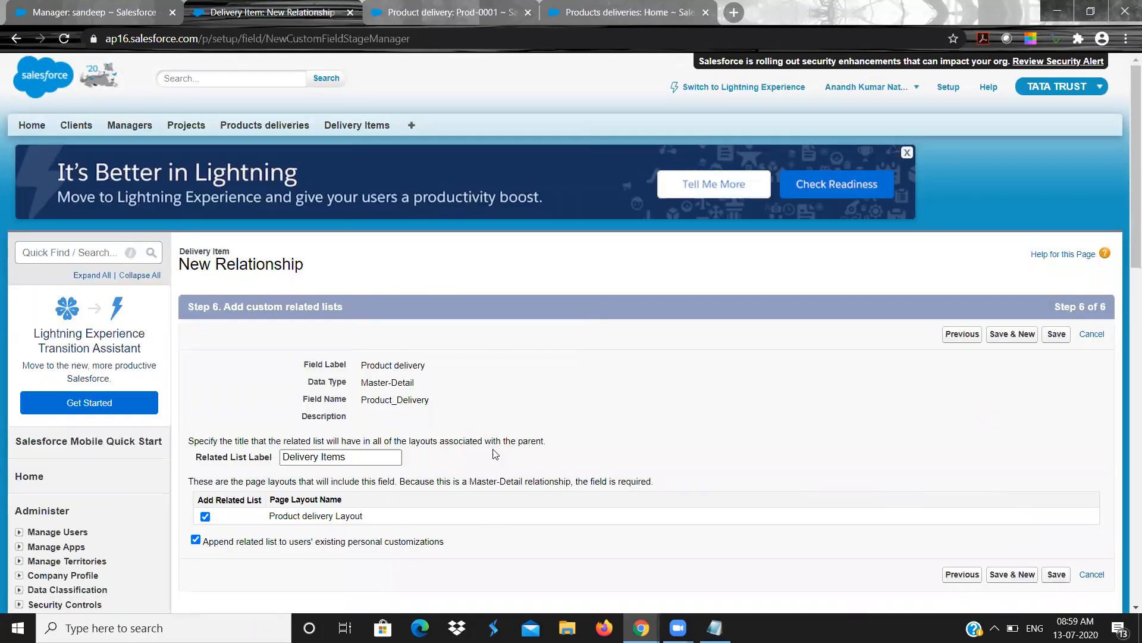
click(1051, 337)
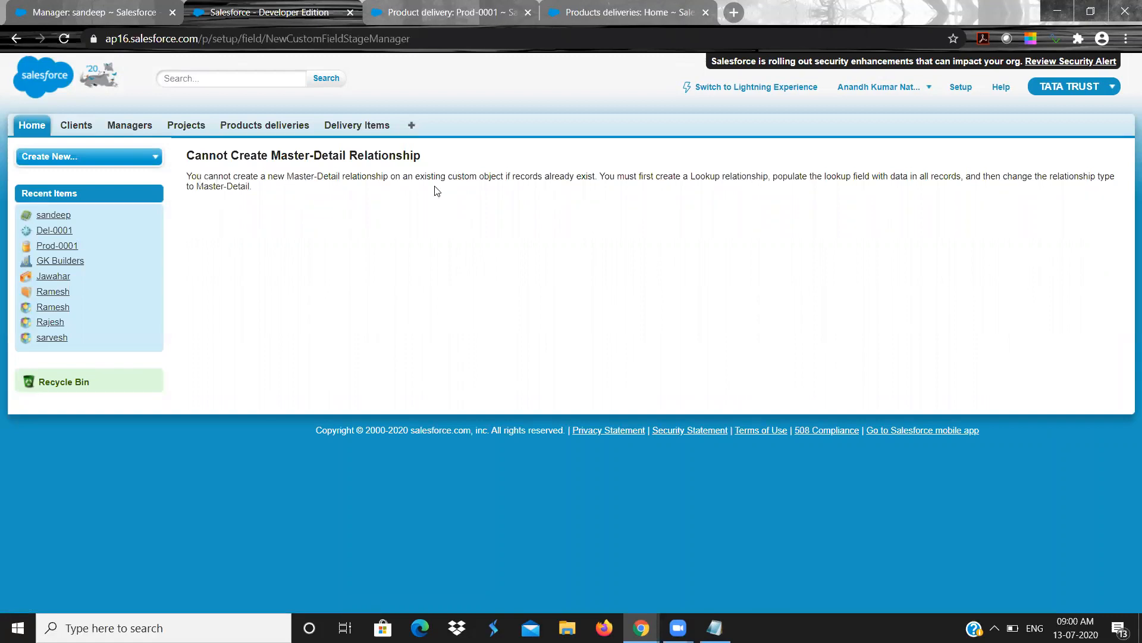
- Highlight the 'already exist' wording in the error, then switch to the Prod-0001 record
double_click(528, 179)
double_click(564, 179)
double_click(588, 176)
mouse_move(921, 167)
mouse_down()
mouse_move(886, 176)
mouse_move(913, 177)
mouse_up()
click(913, 178)
click(443, 6)
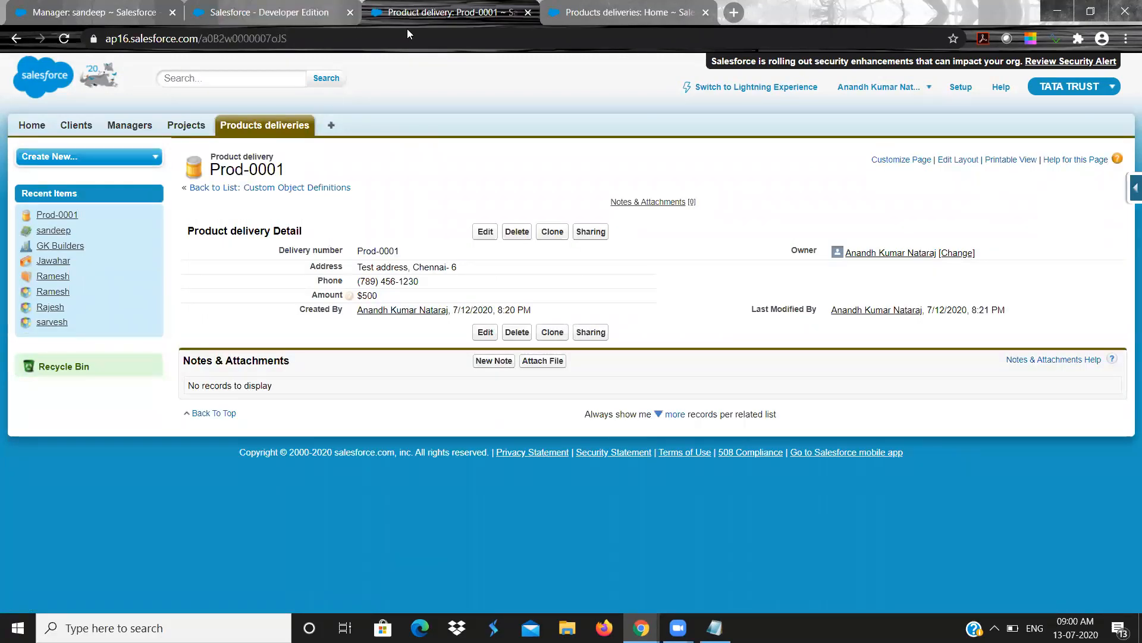
- Reload Prod-0001, view delivery item Del-0001, then return to the relationship error page
click(58, 44)
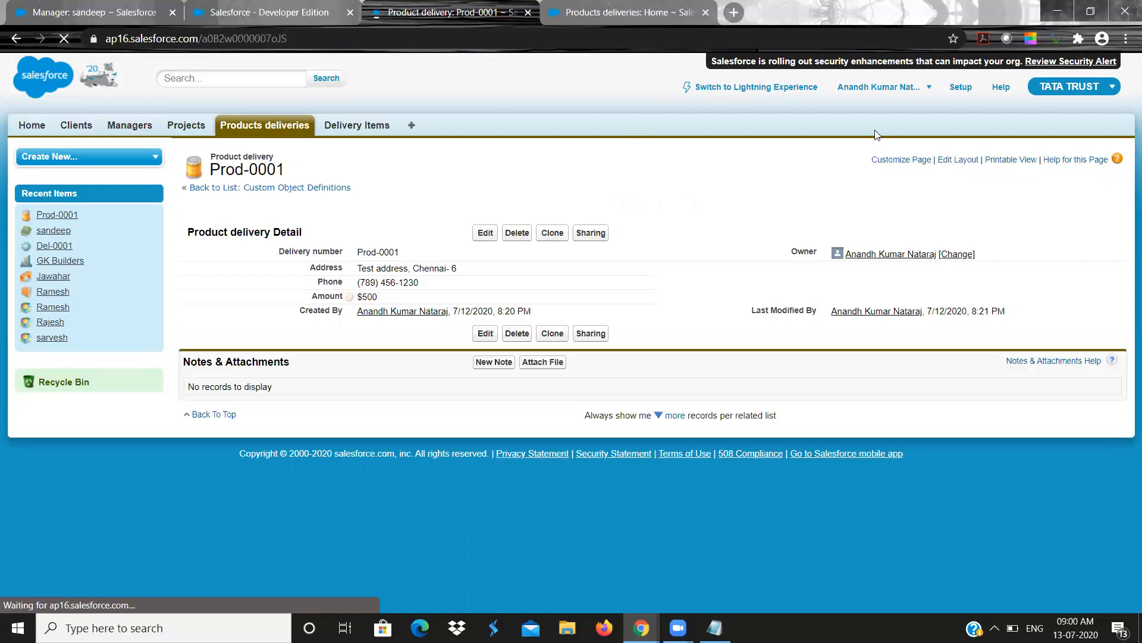
click(350, 127)
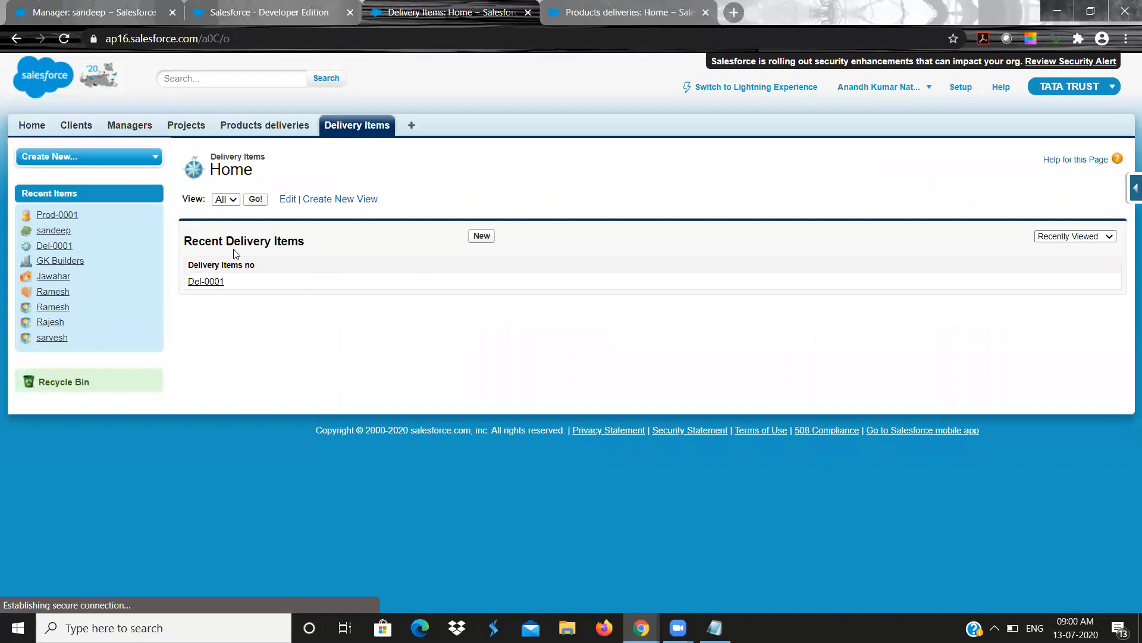
click(208, 282)
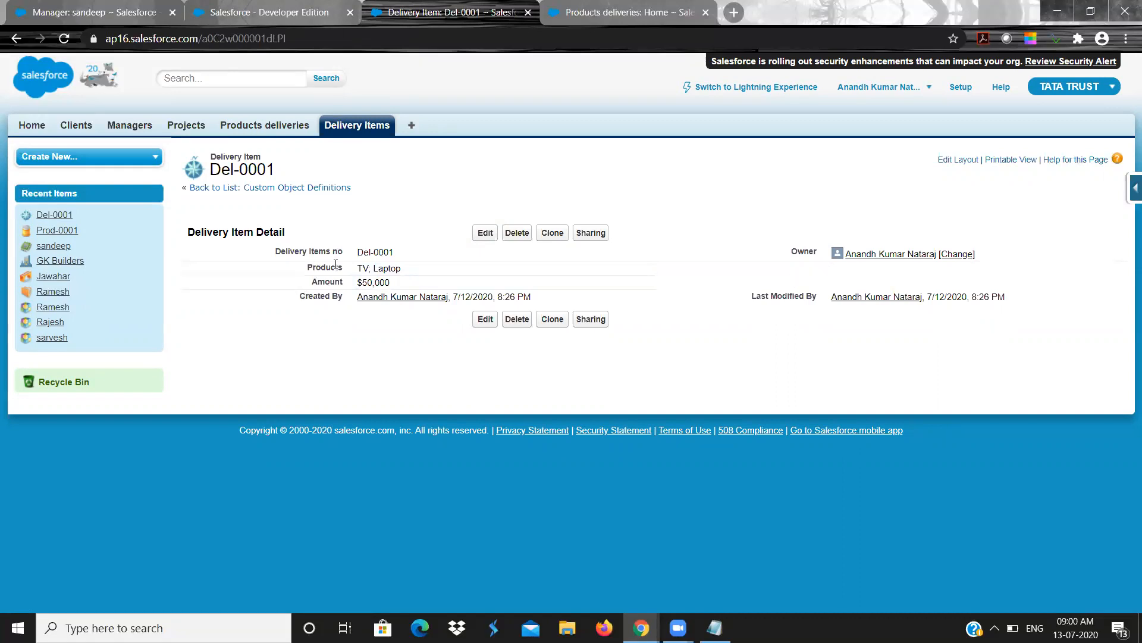
click(580, 5)
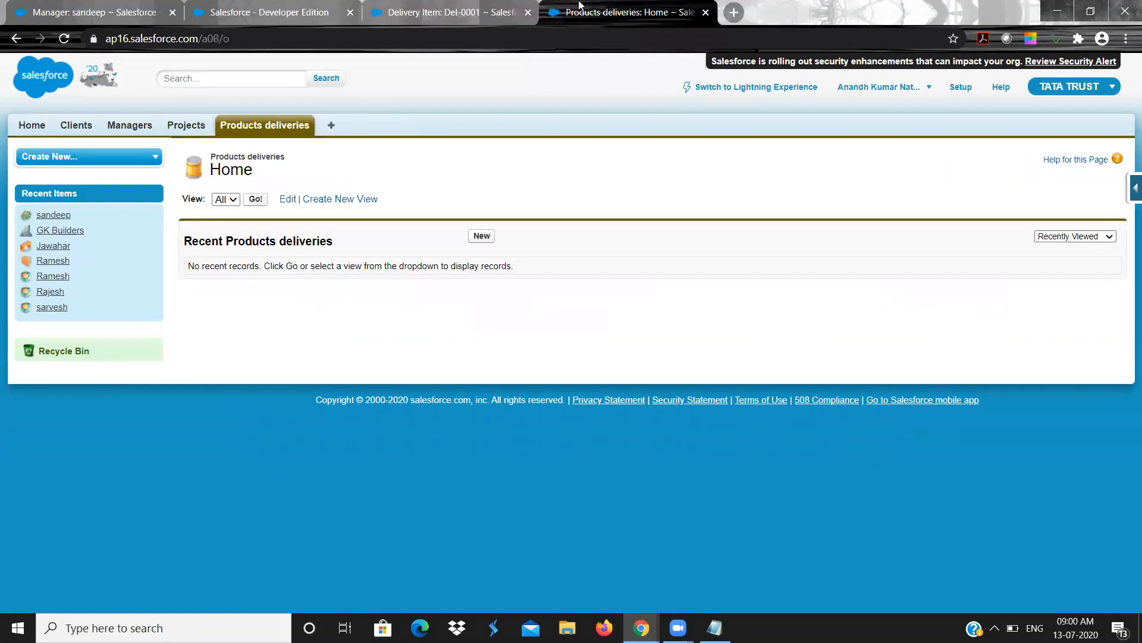
click(337, 4)
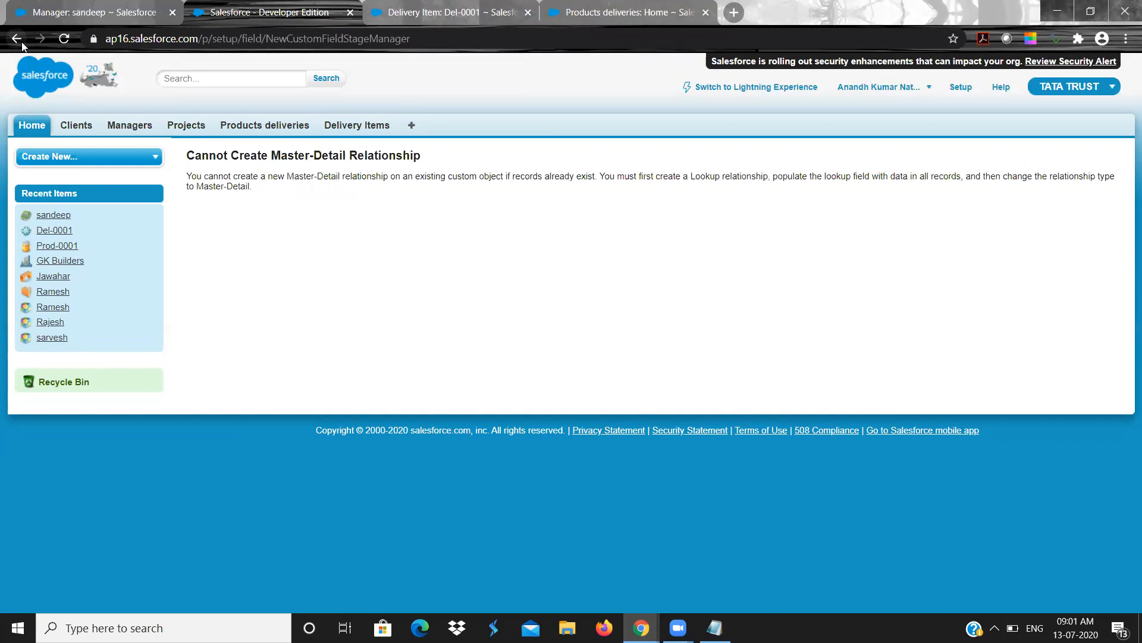
double_click(556, 178)
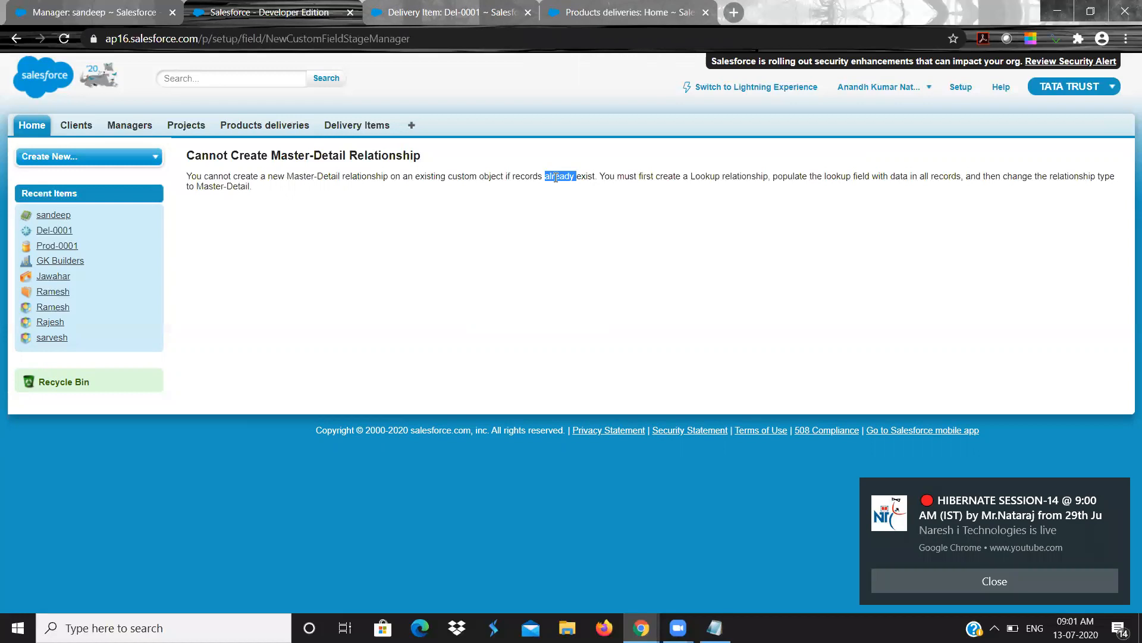
click(573, 177)
click(16, 44)
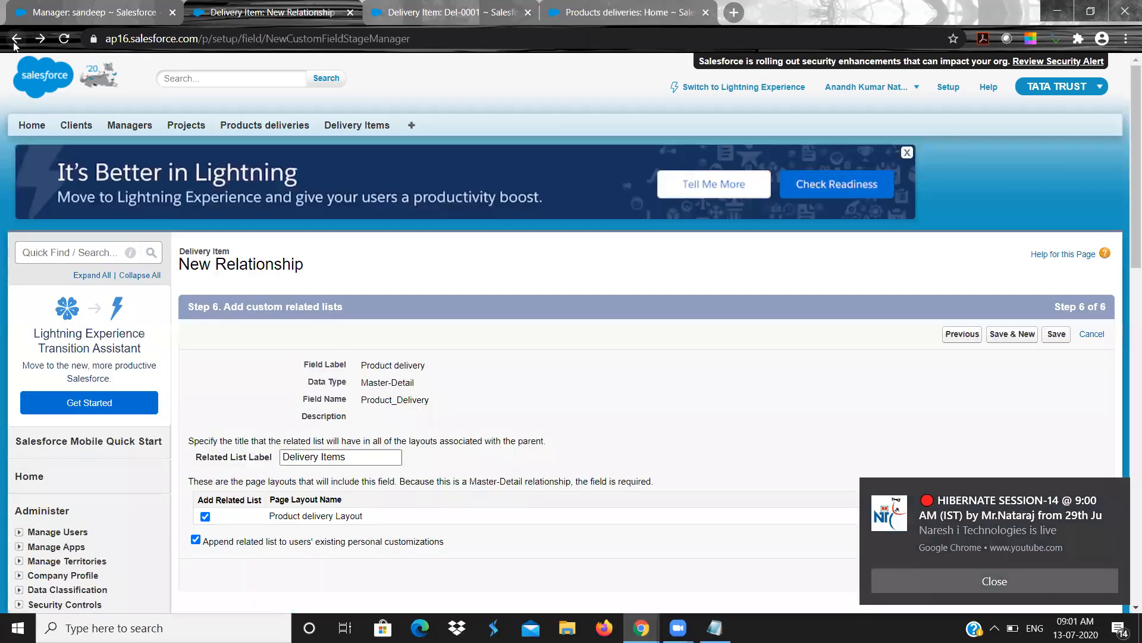
- Step back through the Delivery Item field wizard to step 1, keeping Master-Detail Relationship selected
click(16, 44)
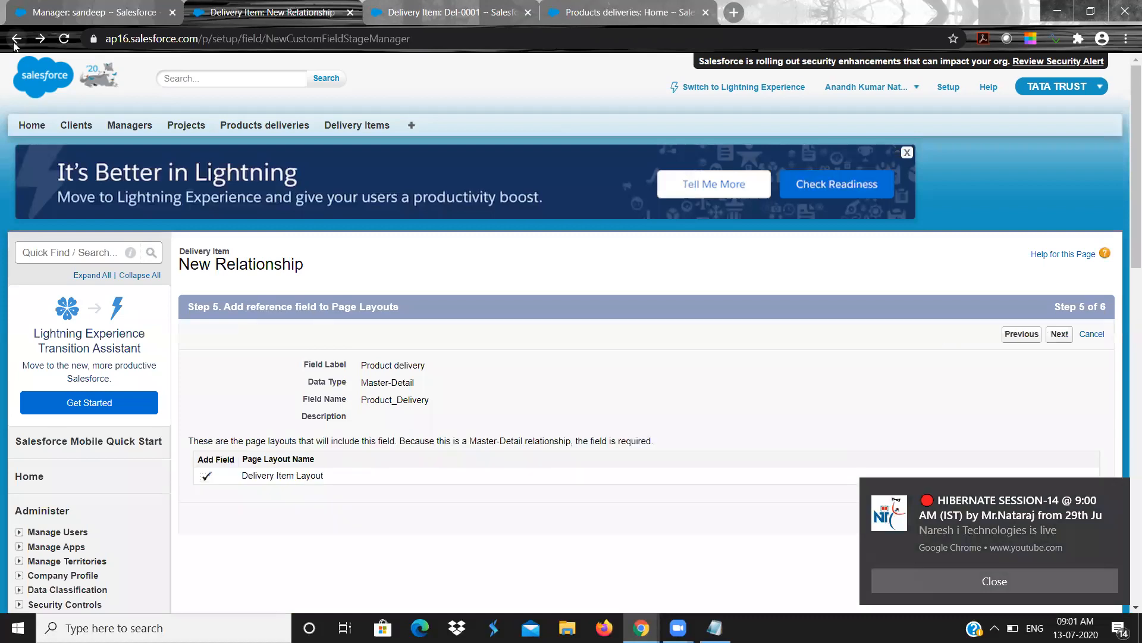
click(16, 44)
click(16, 44)
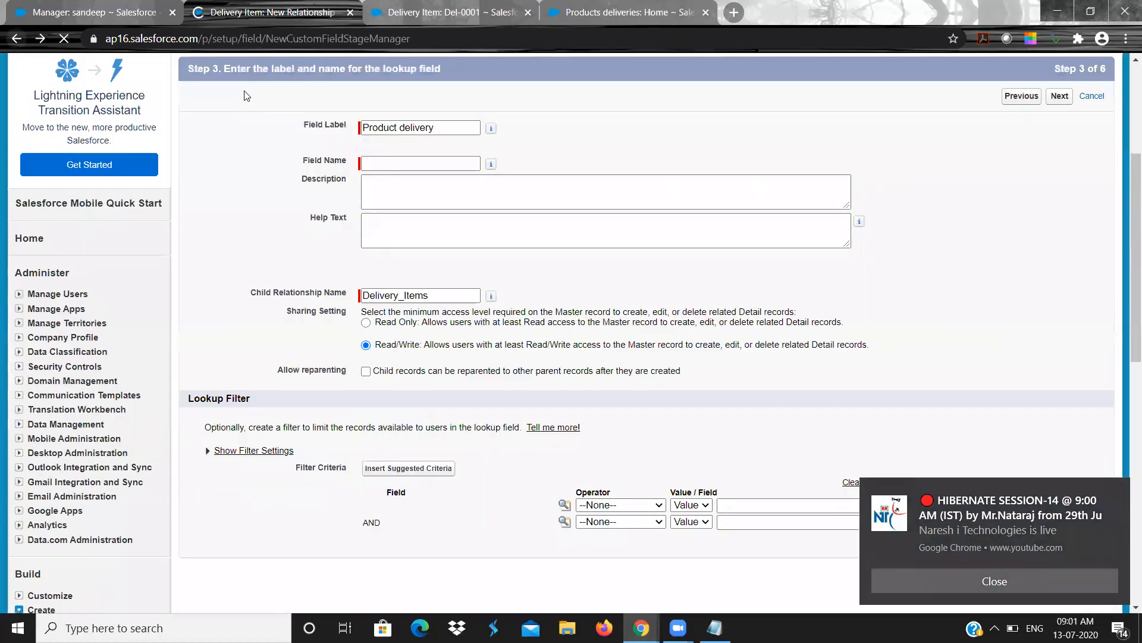
click(24, 40)
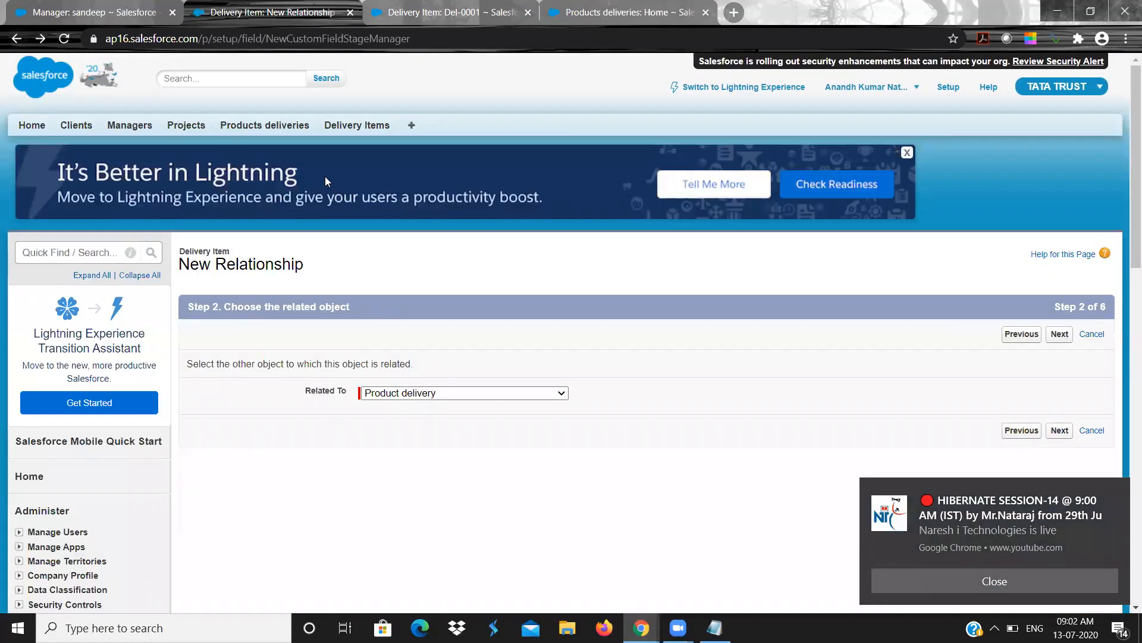
click(17, 39)
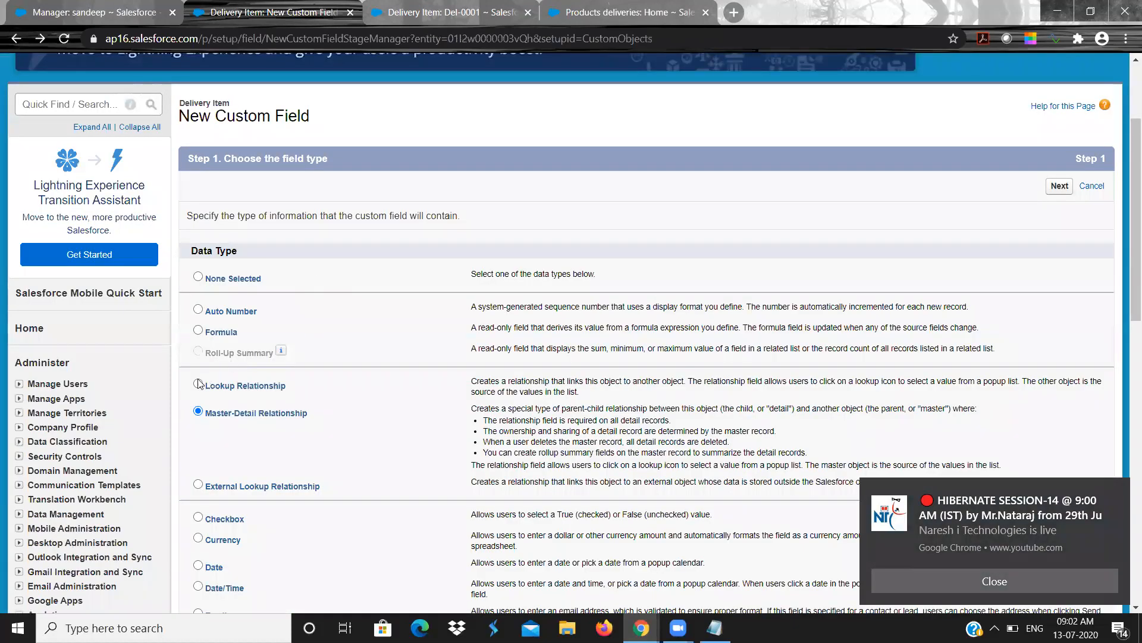
- Make the new field a Lookup Relationship related to the Product delivery object
click(198, 384)
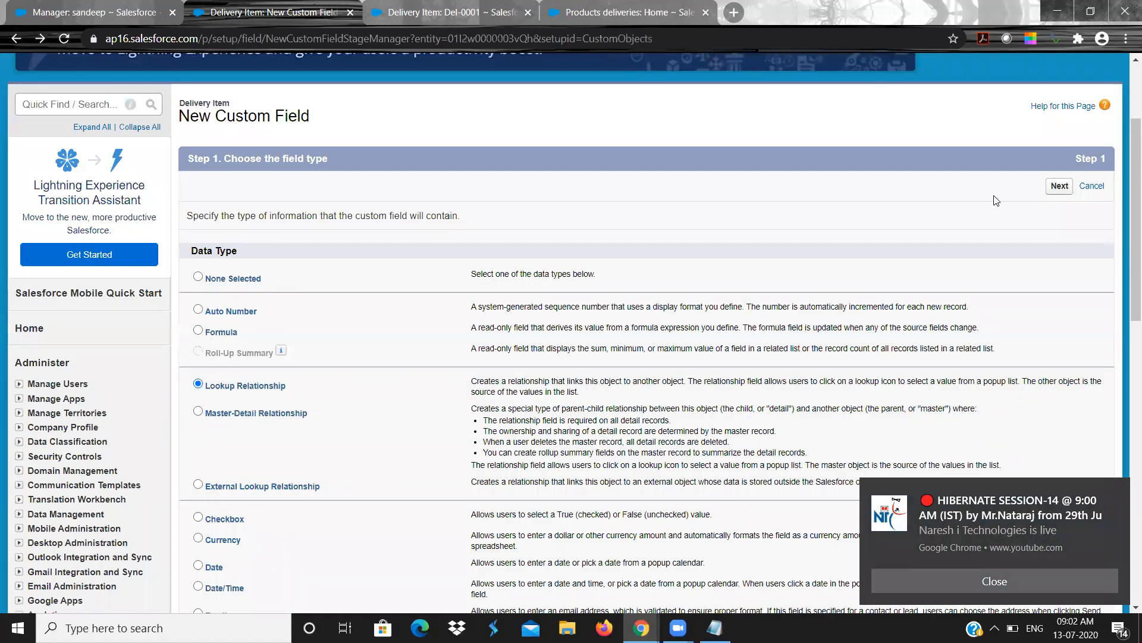
click(1058, 186)
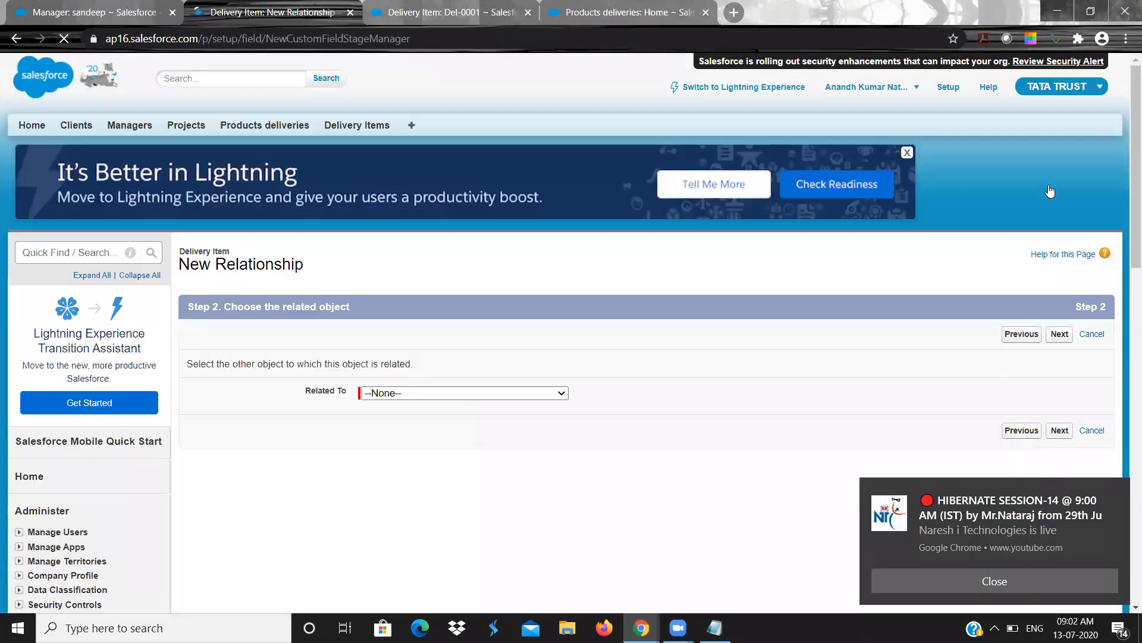
click(396, 392)
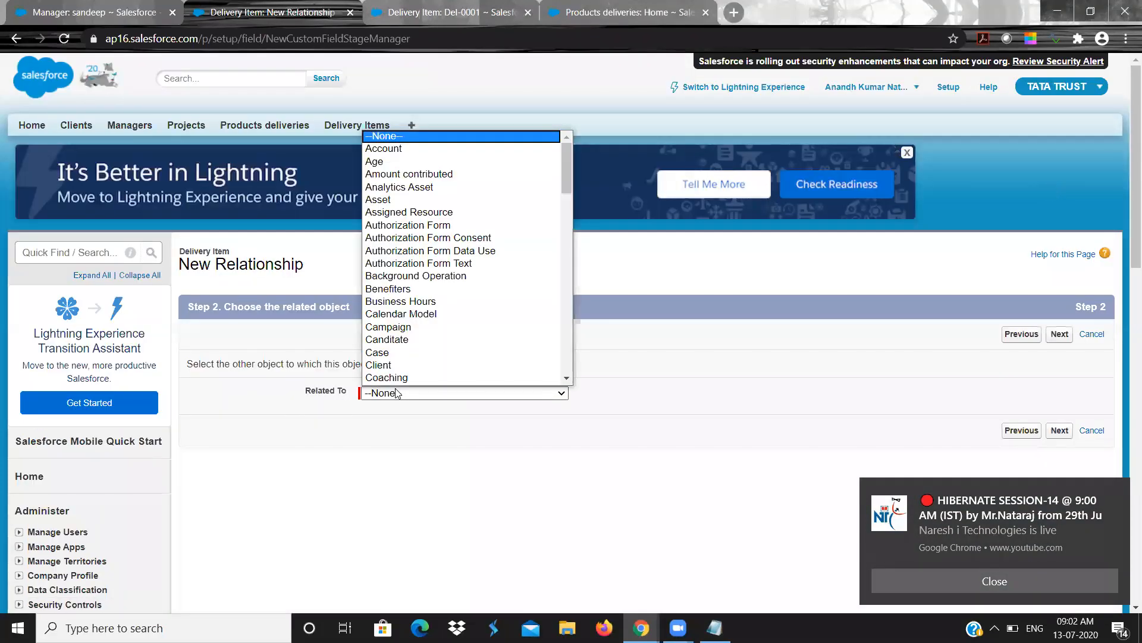
text(pr)
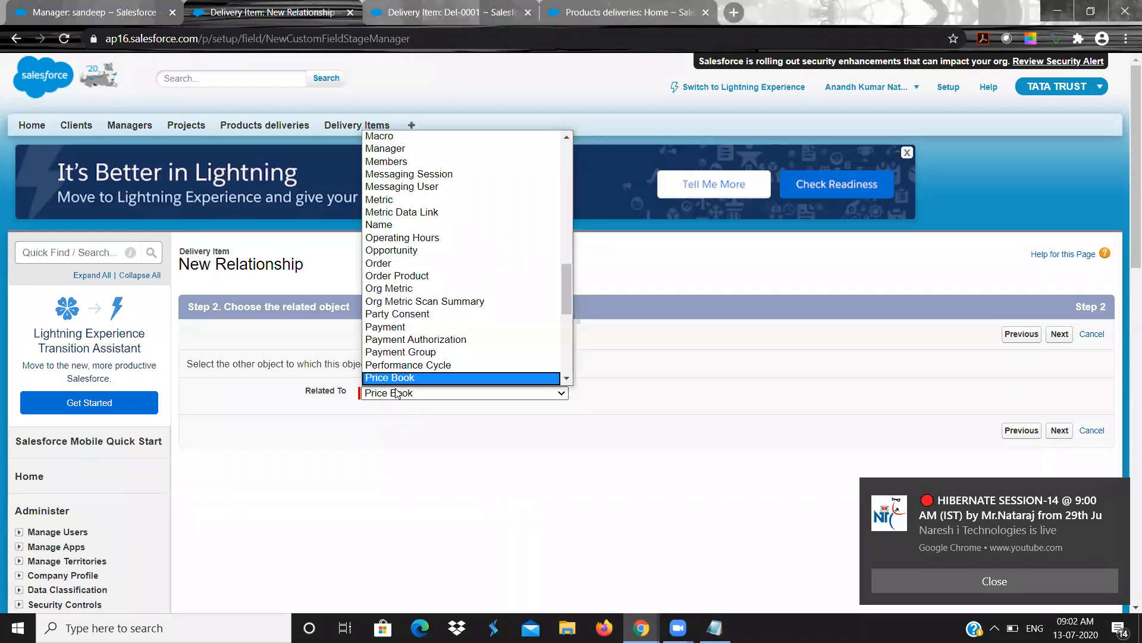
key(Down)
key(Down)
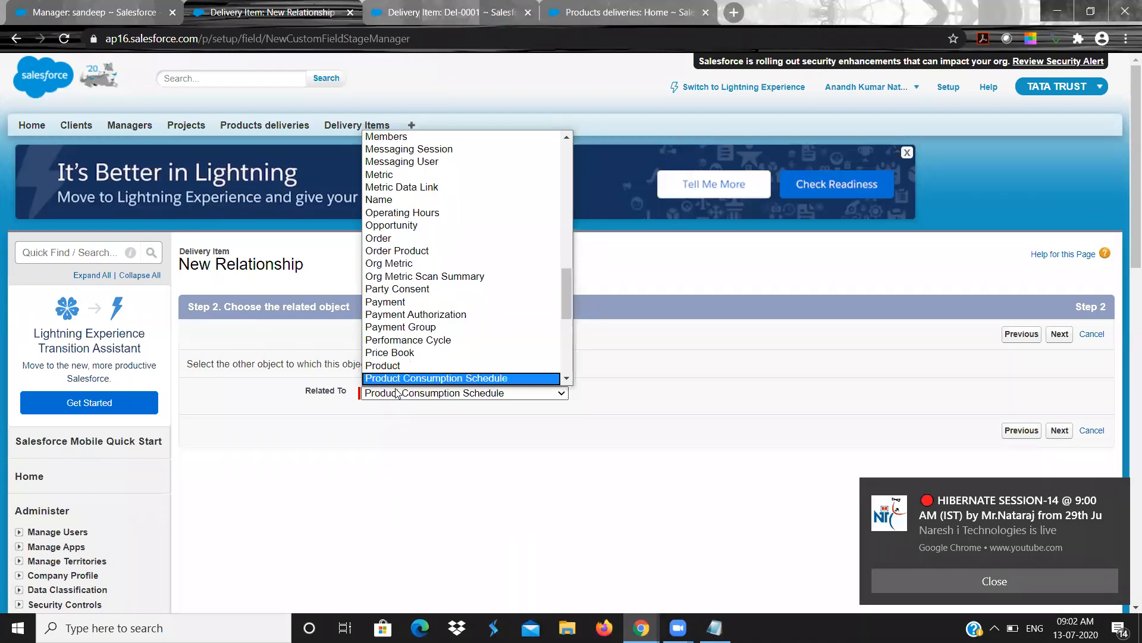
key(Down)
key(Down)
key(Up)
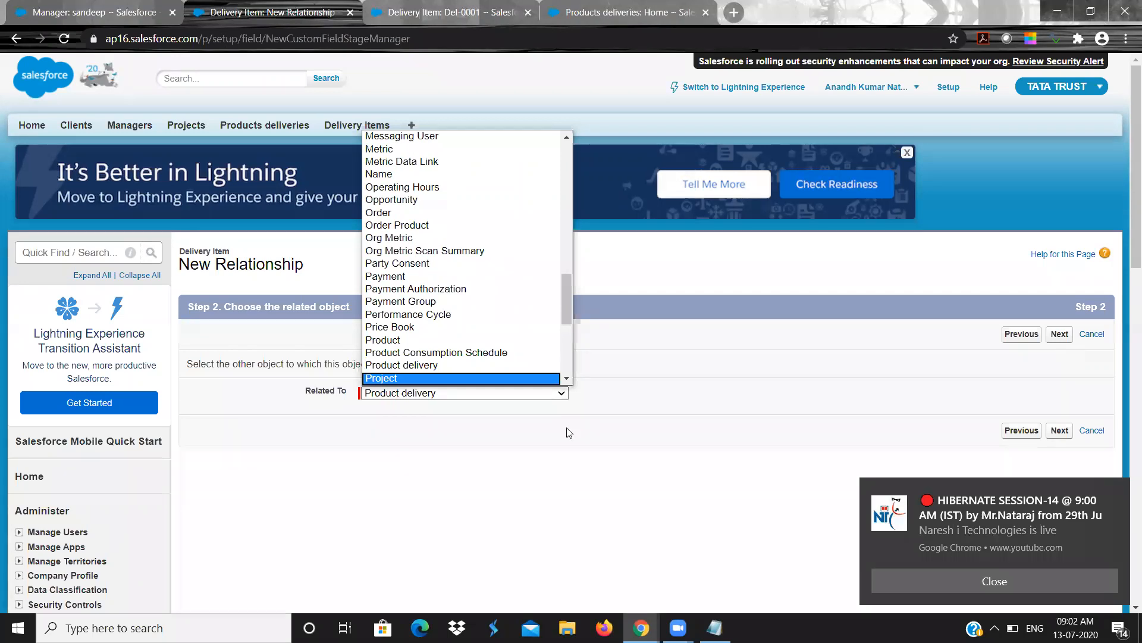
click(486, 452)
- Label the field 'Product Delivery' (Product_Delivery), keep default security and layout, and save
click(1066, 339)
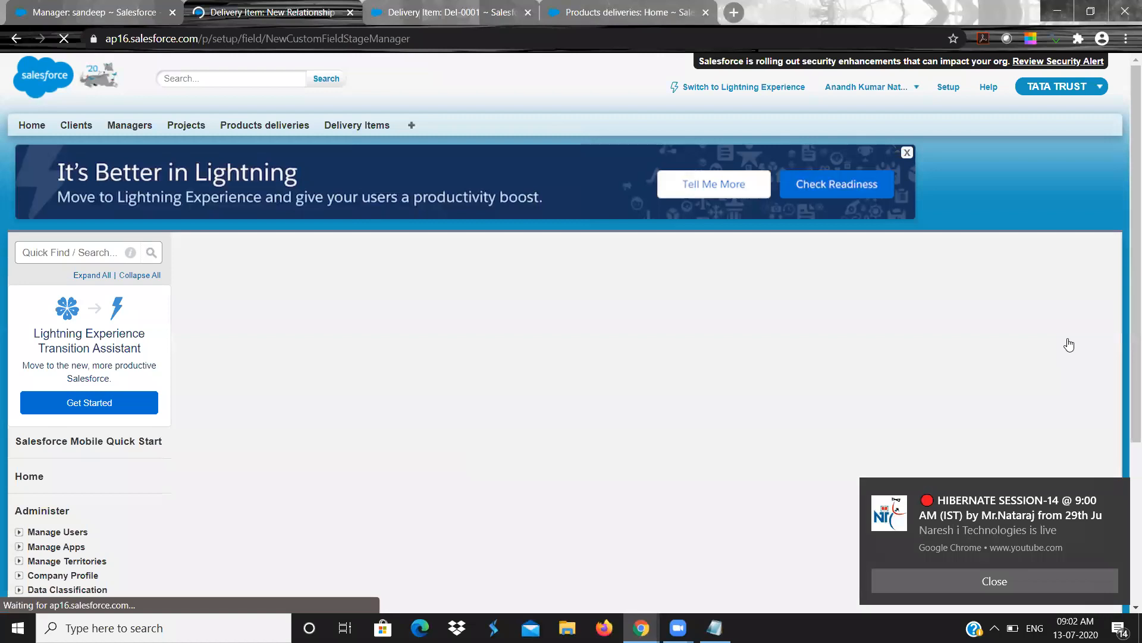
click(420, 403)
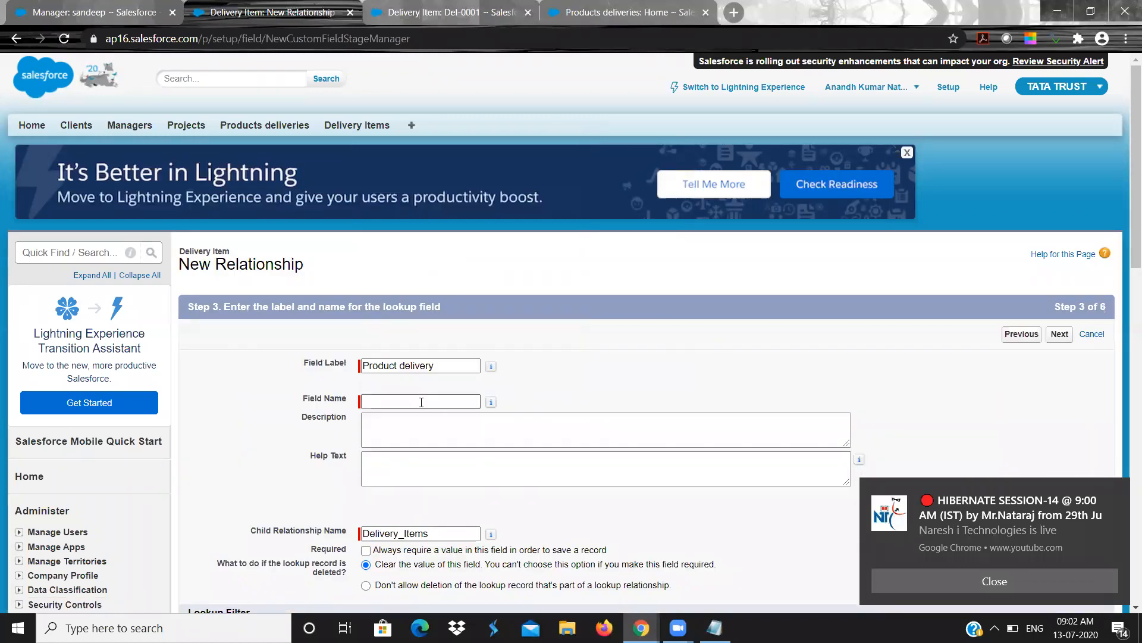
text(Product Delivery)
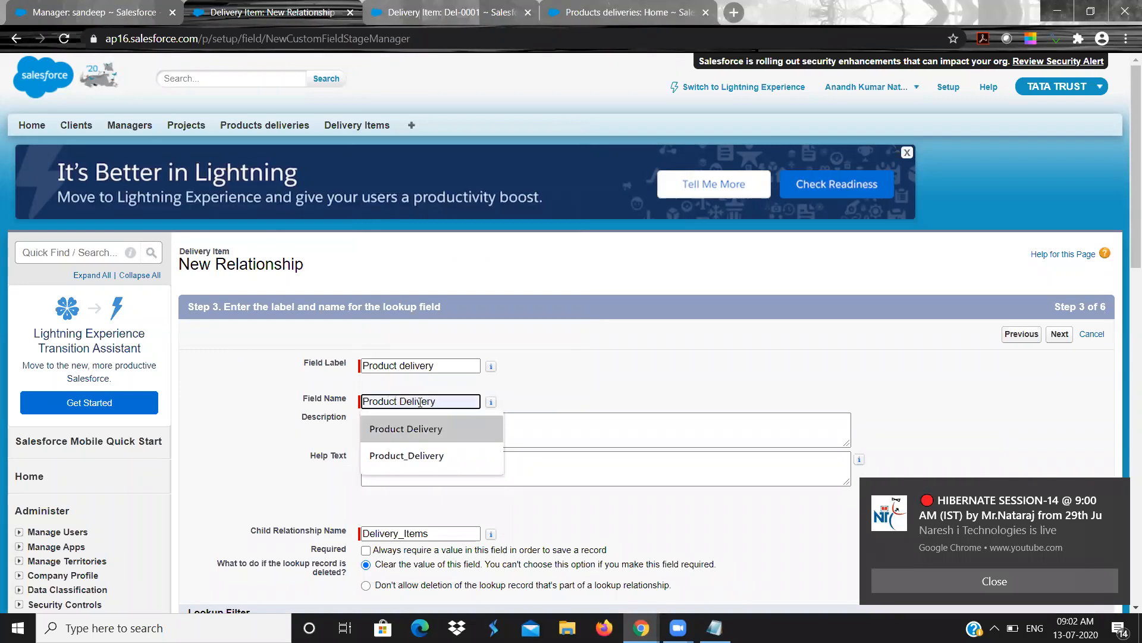
click(406, 455)
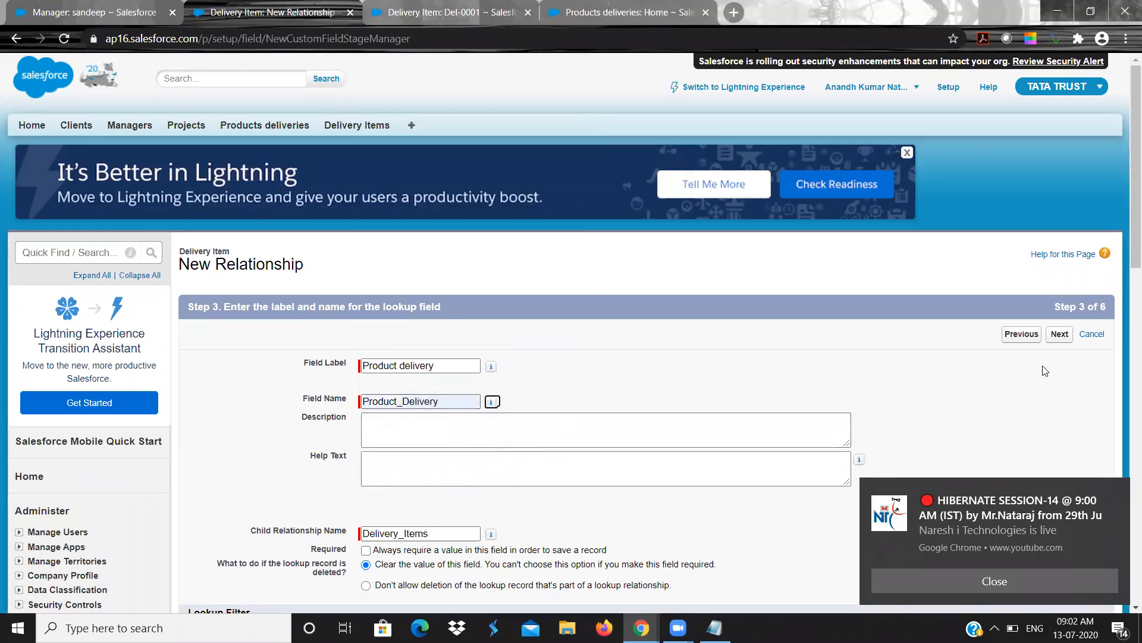
click(1059, 335)
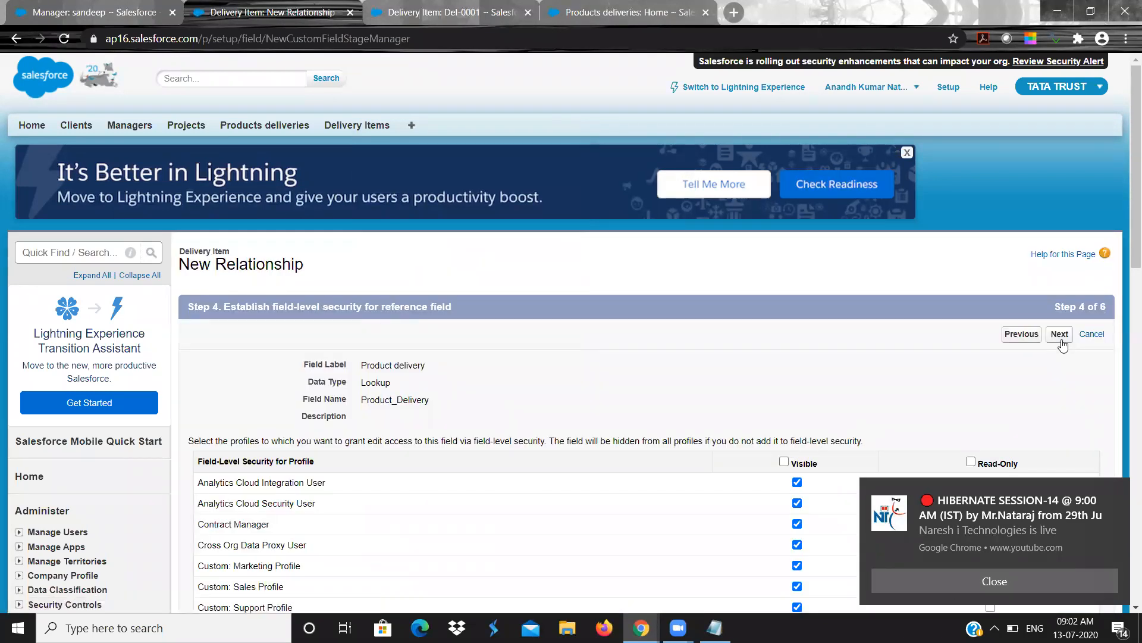
click(1061, 340)
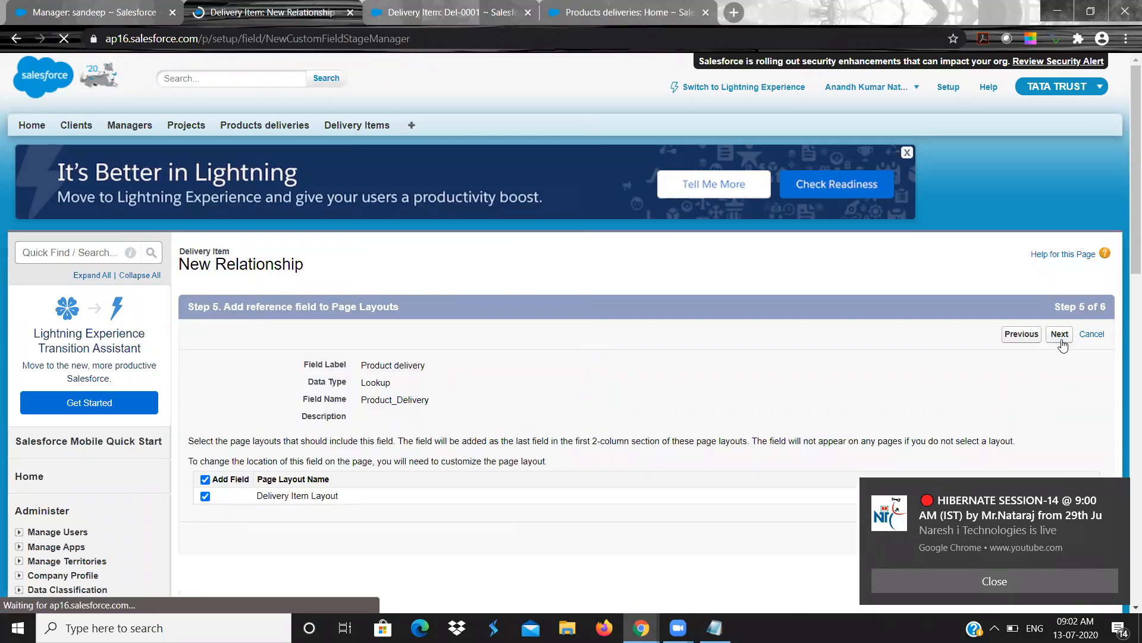
click(1061, 339)
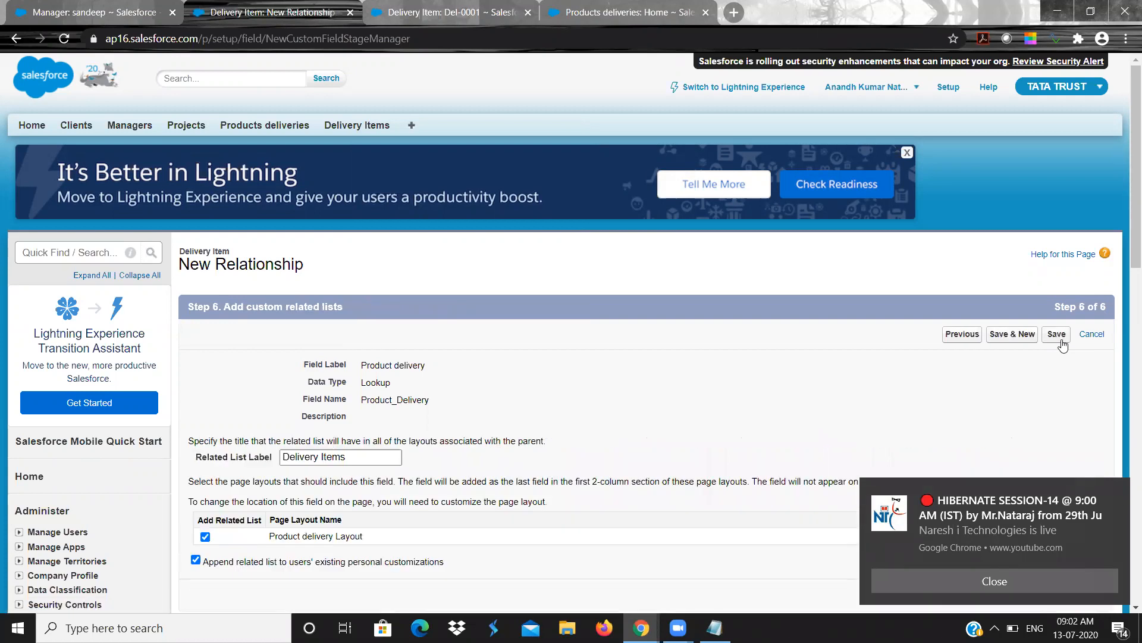
click(1062, 341)
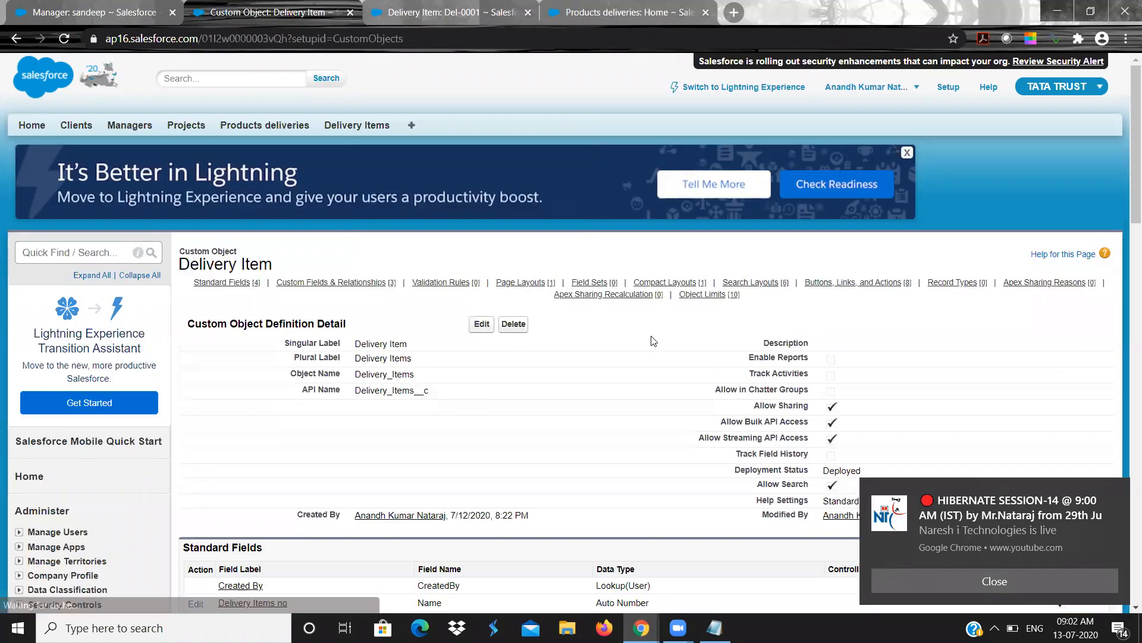
- Confirm Product delivery shows the Lookup data type in the Delivery Item field list
scroll(633, 351, down, 1)
scroll(633, 352, down, 5)
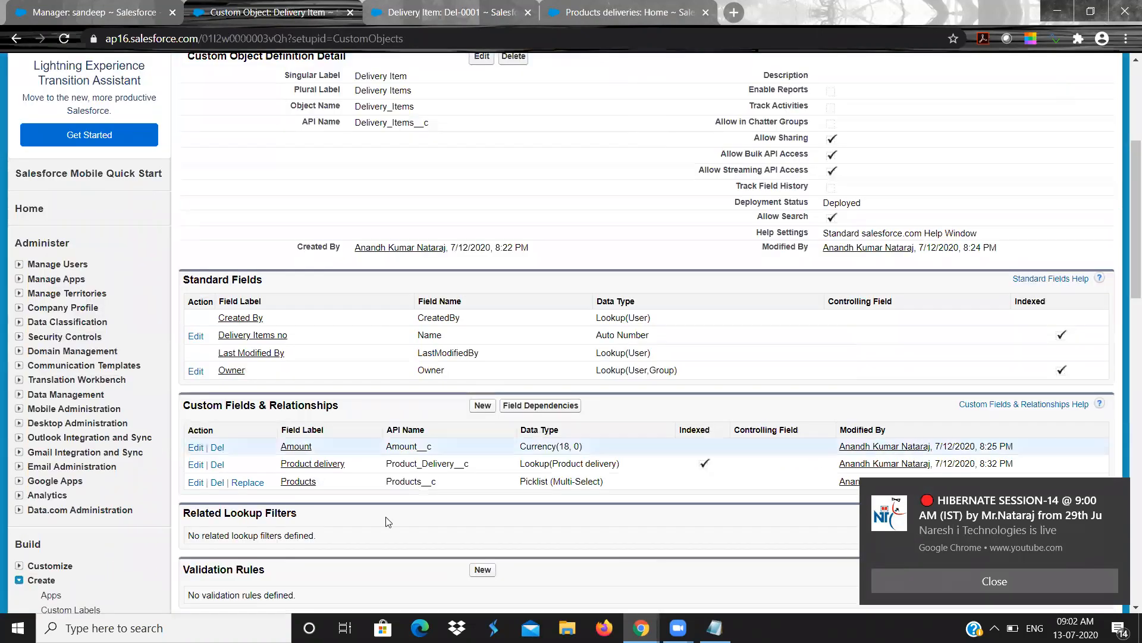
scroll(484, 607, down, 1)
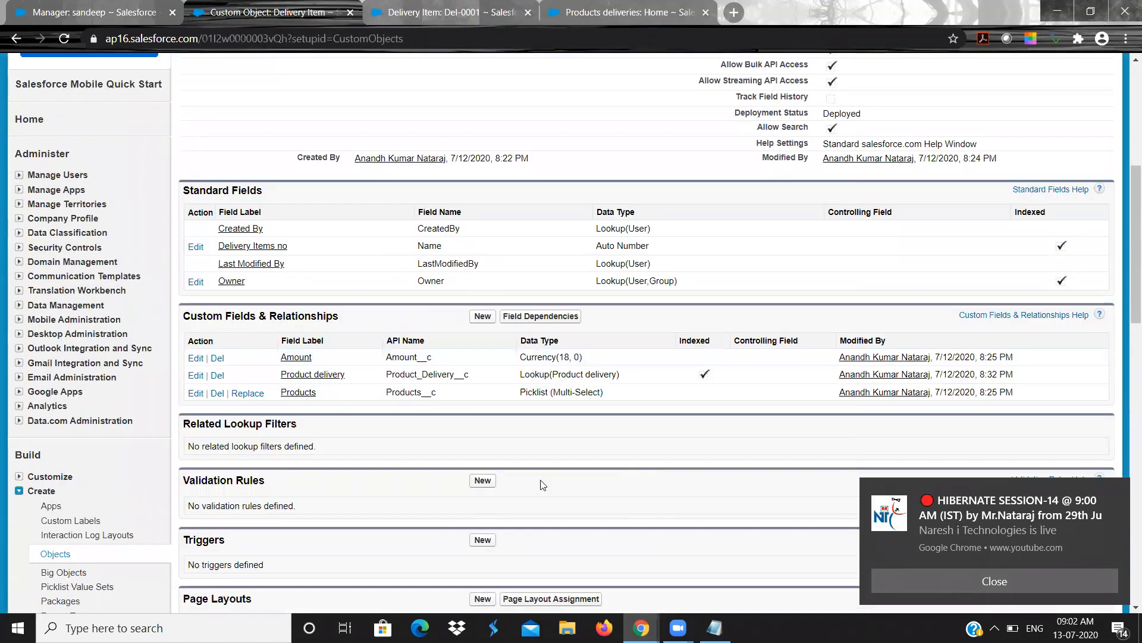
double_click(528, 373)
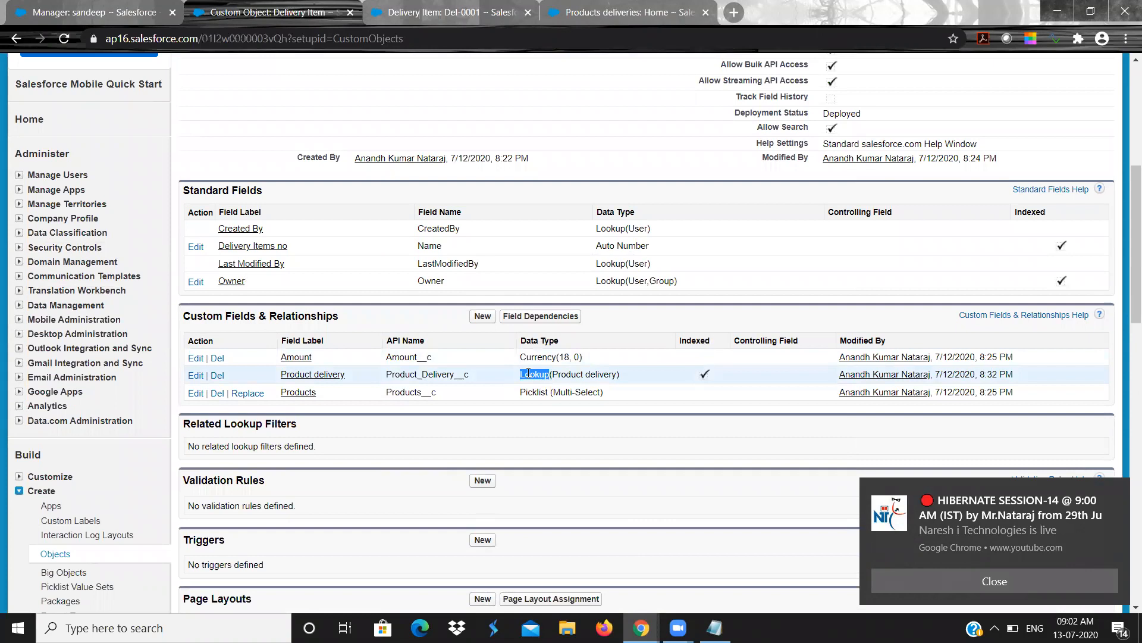
scroll(528, 373, up, 4)
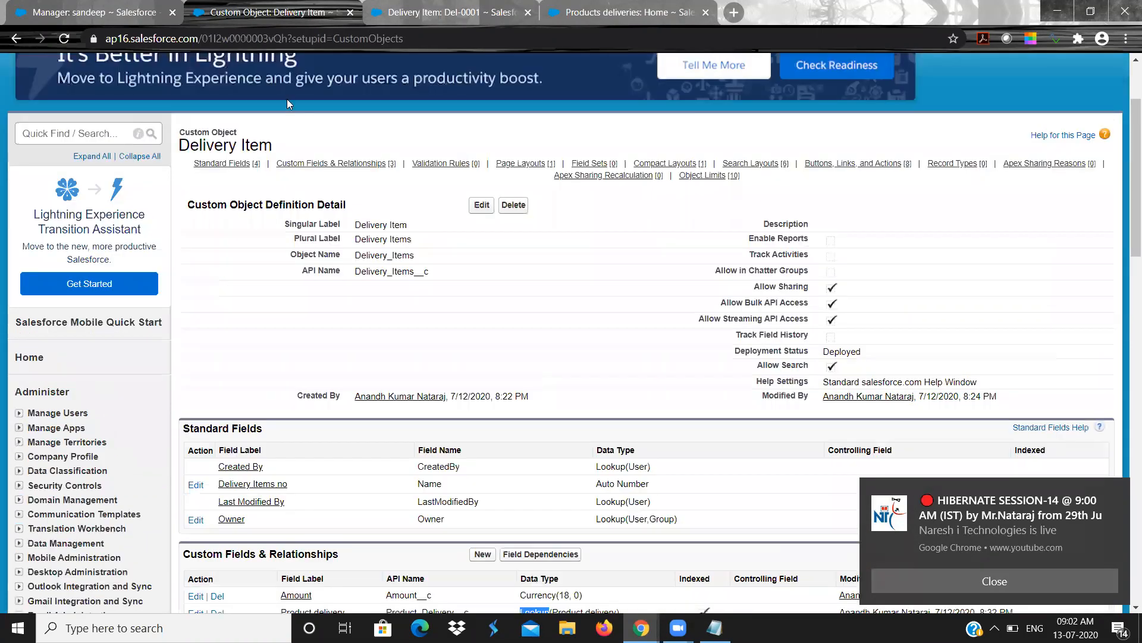
scroll(287, 99, up, 2)
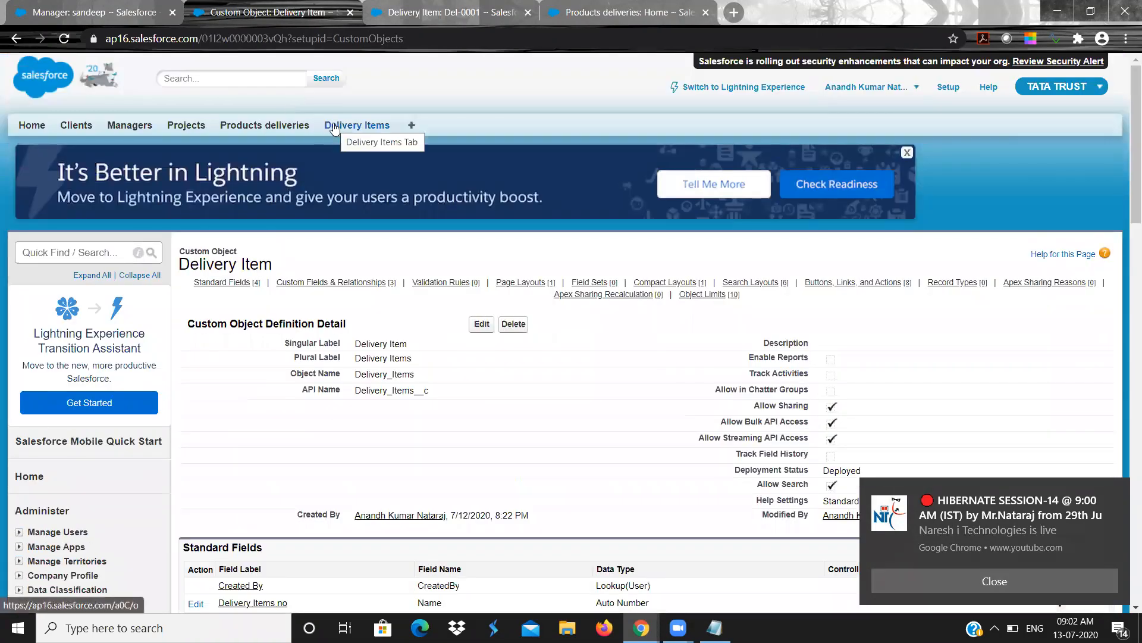
click(335, 126)
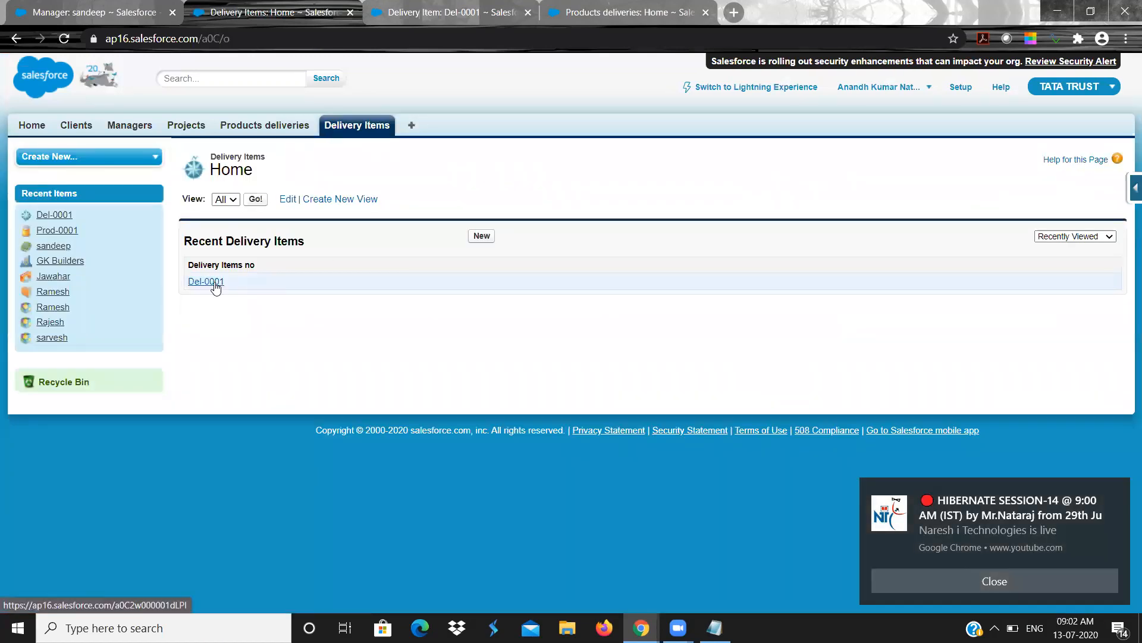
- Set Del-0001's Product delivery to Prod-0001 through the lookup search and save
click(214, 283)
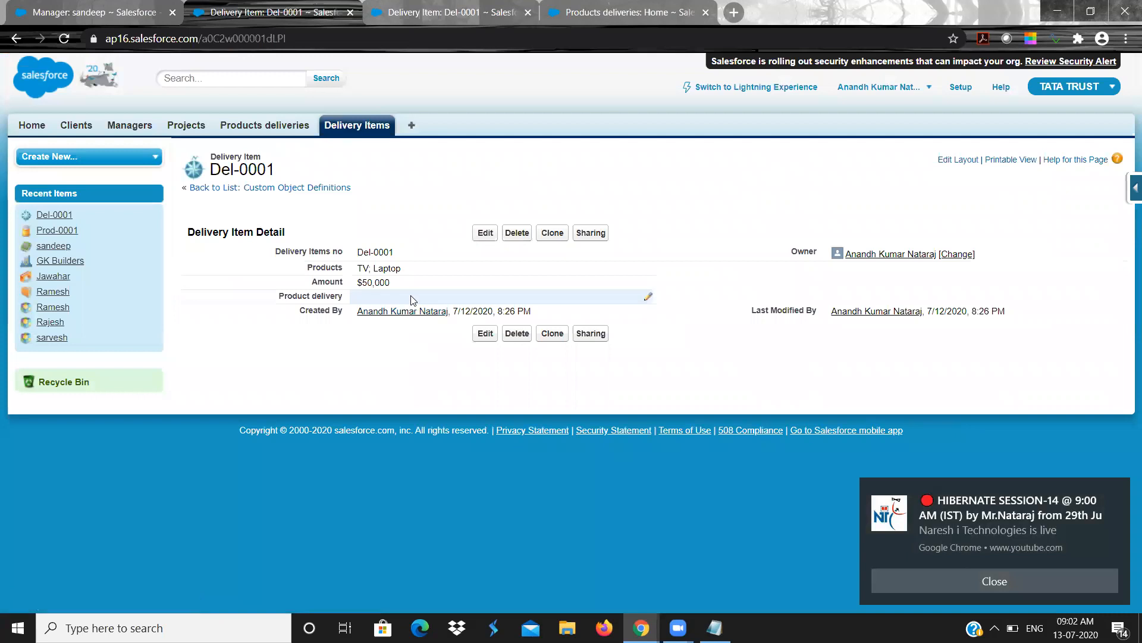
double_click(412, 295)
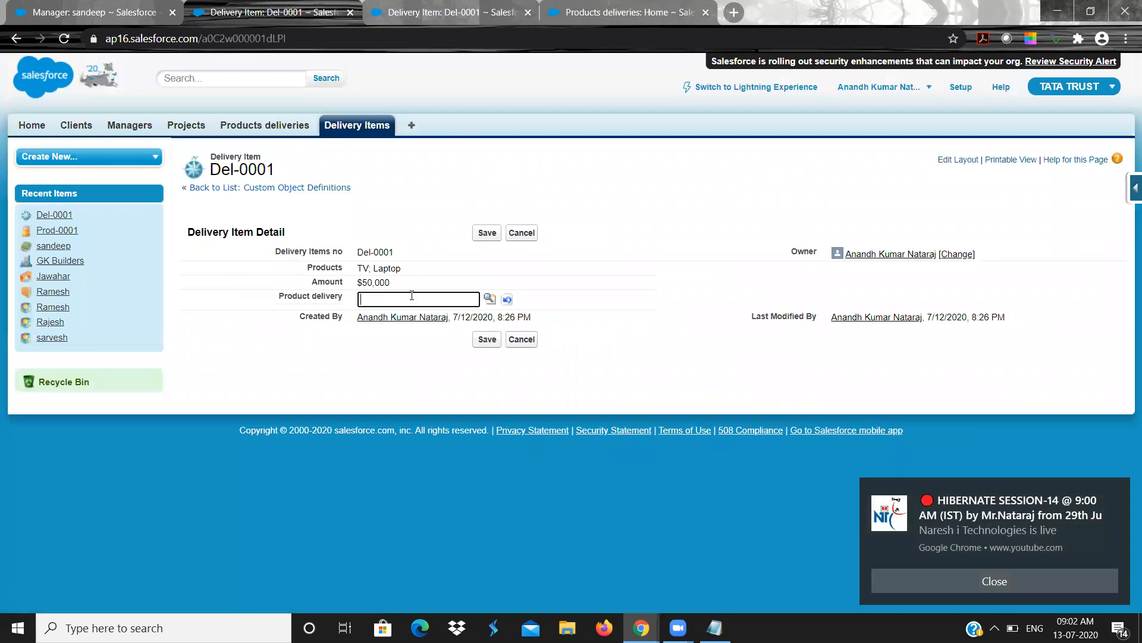
click(489, 298)
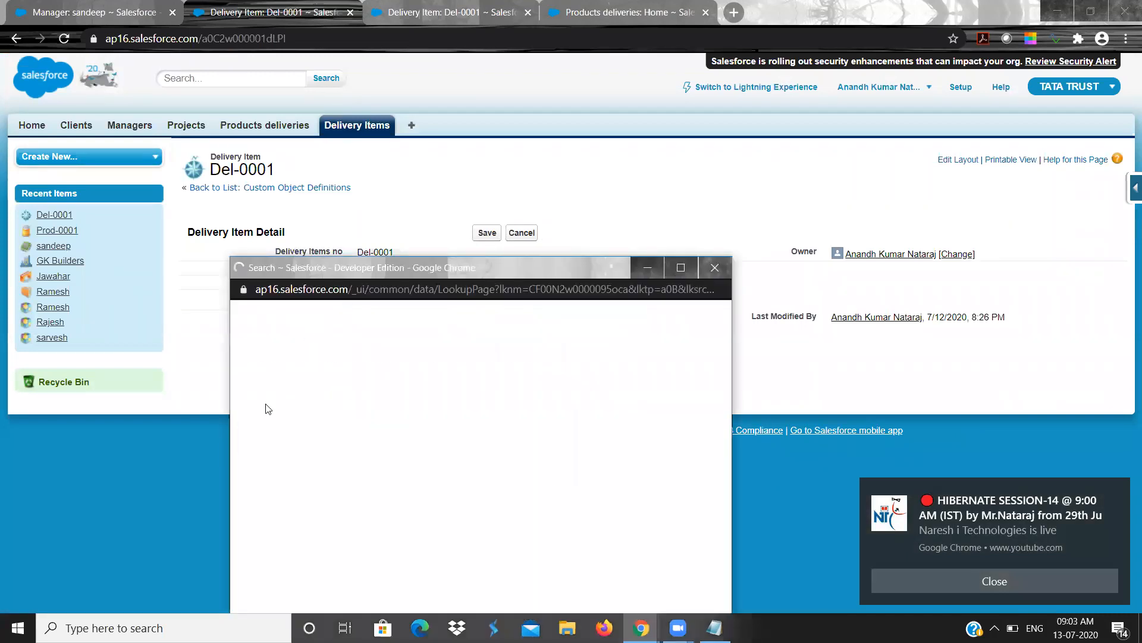
click(259, 447)
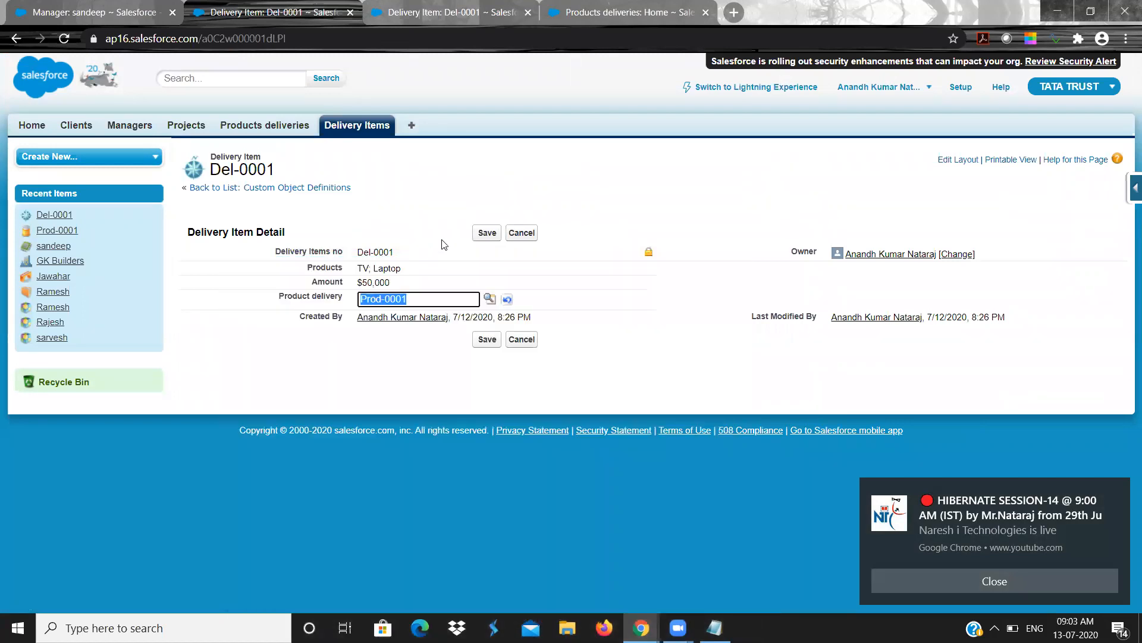
click(483, 235)
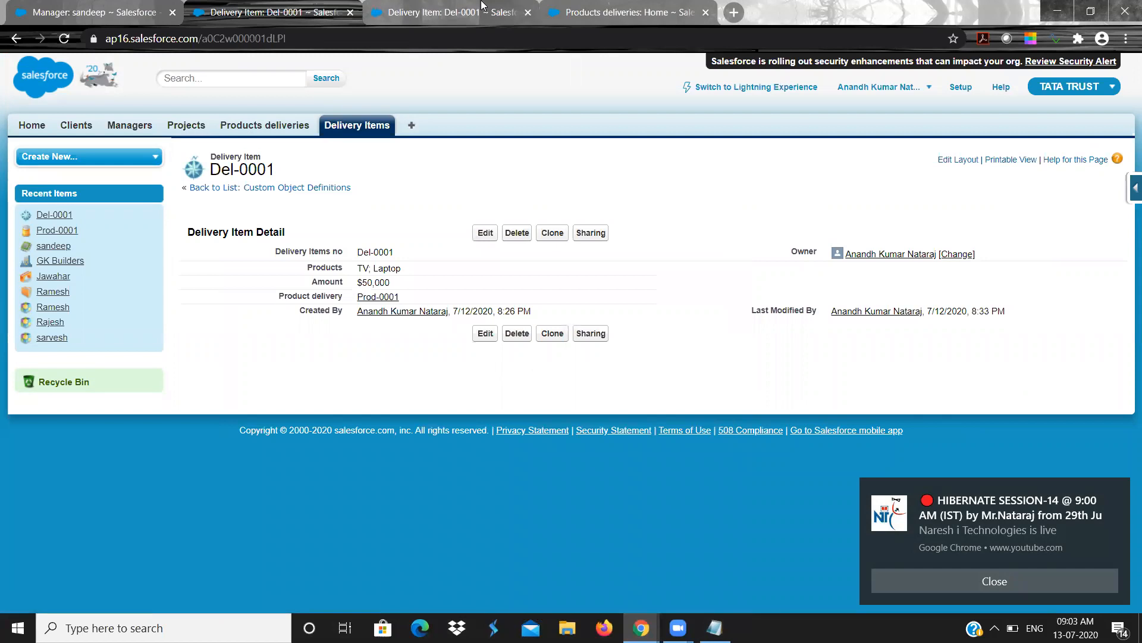
click(622, 6)
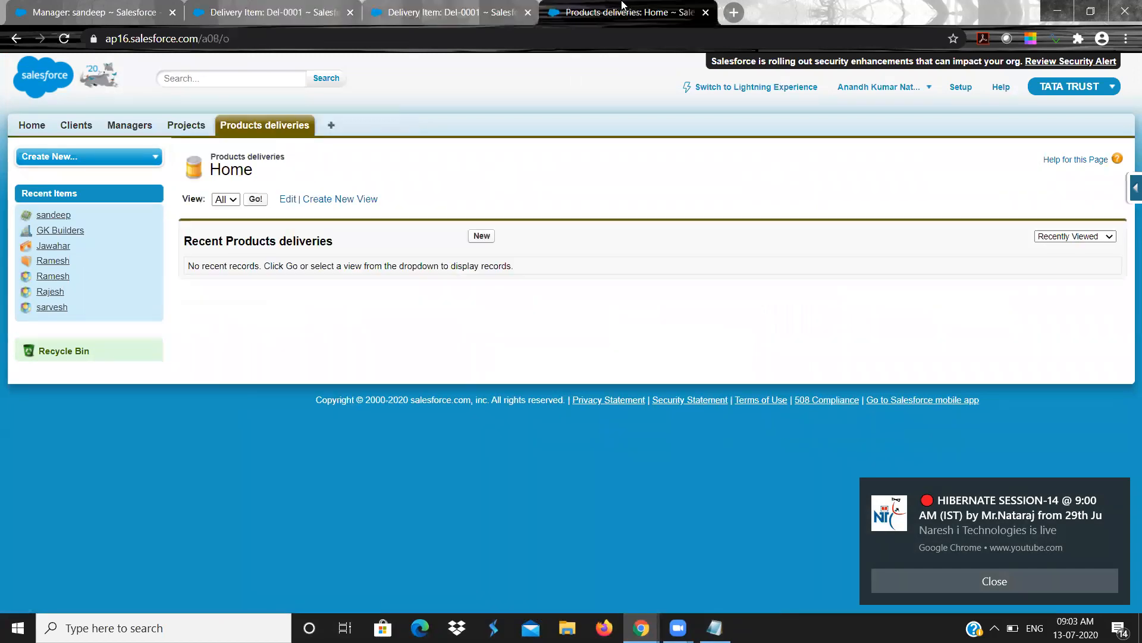
click(59, 8)
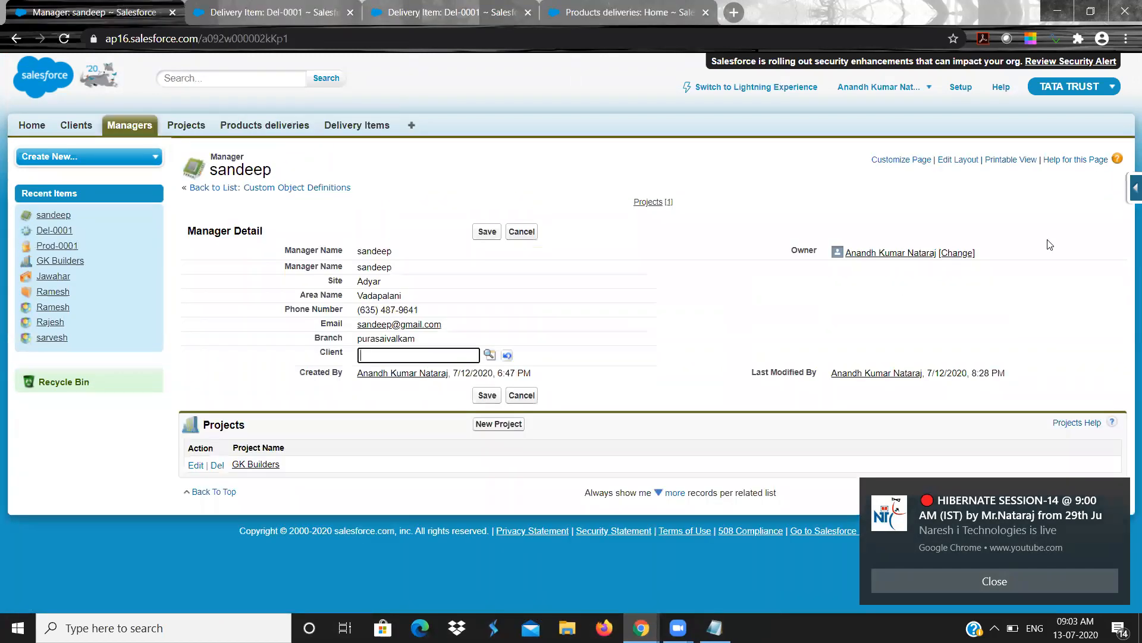
click(419, 5)
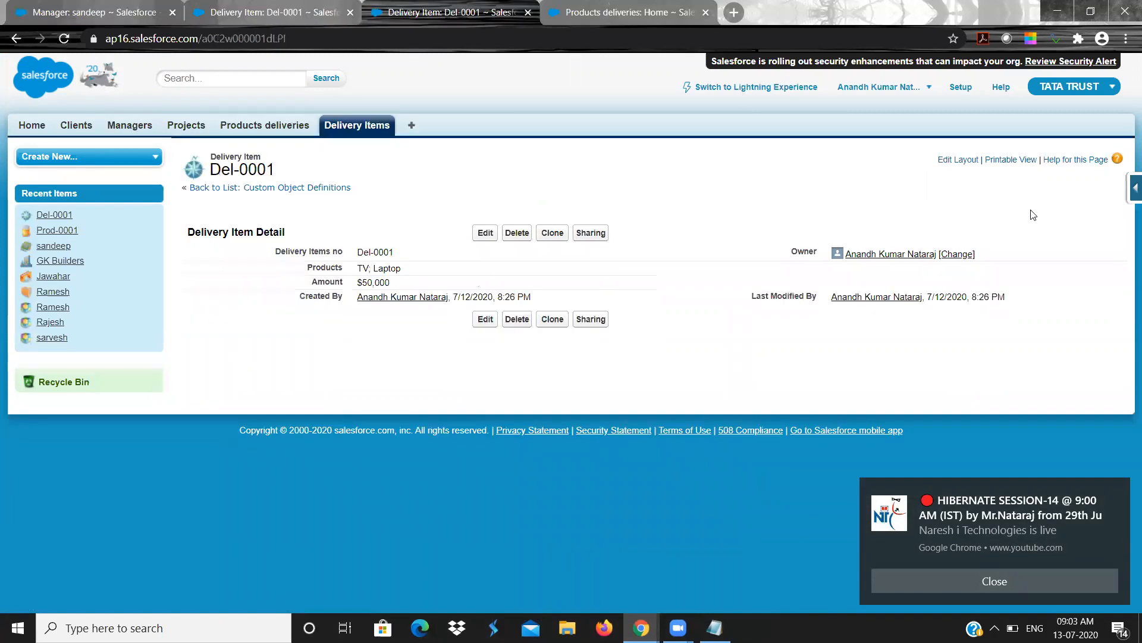
mouse_move(1129, 184)
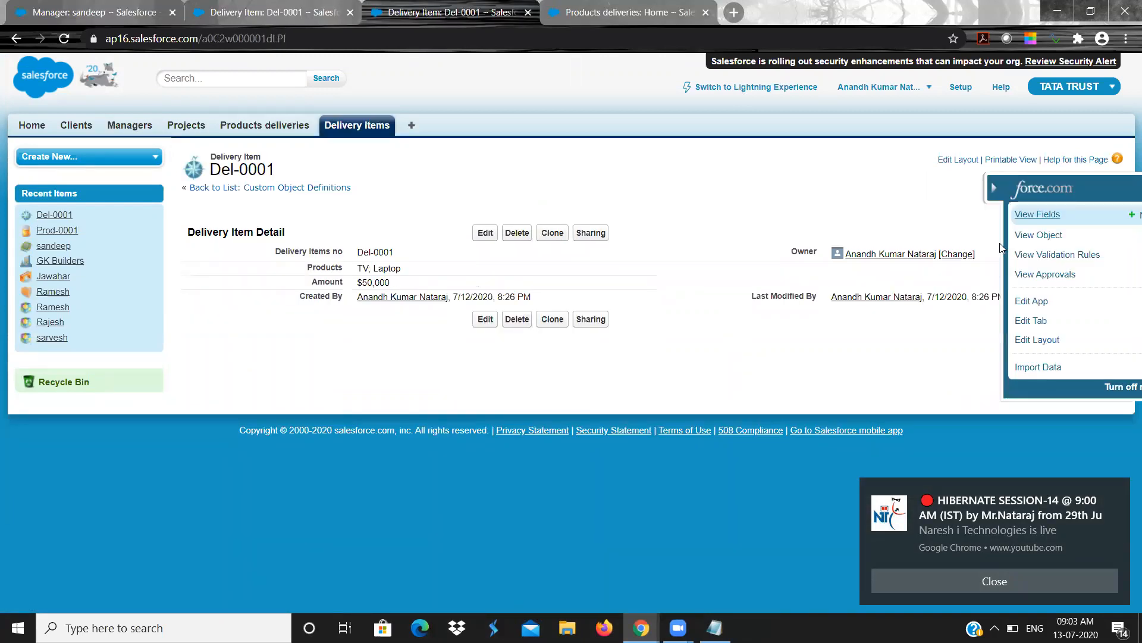
click(1019, 221)
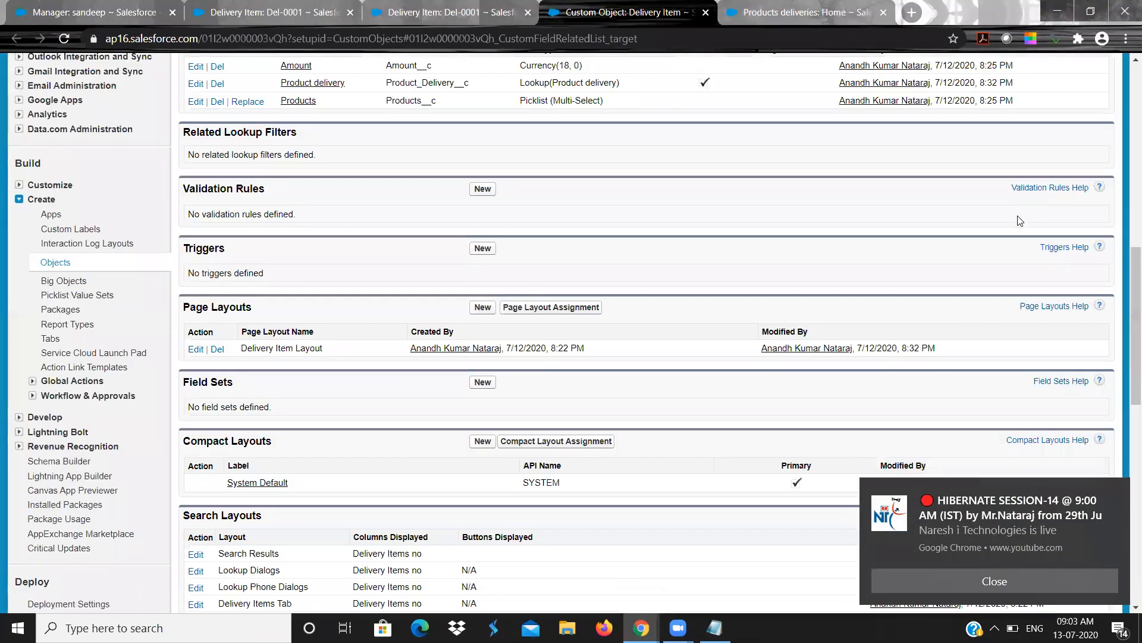
scroll(561, 230, up, 2)
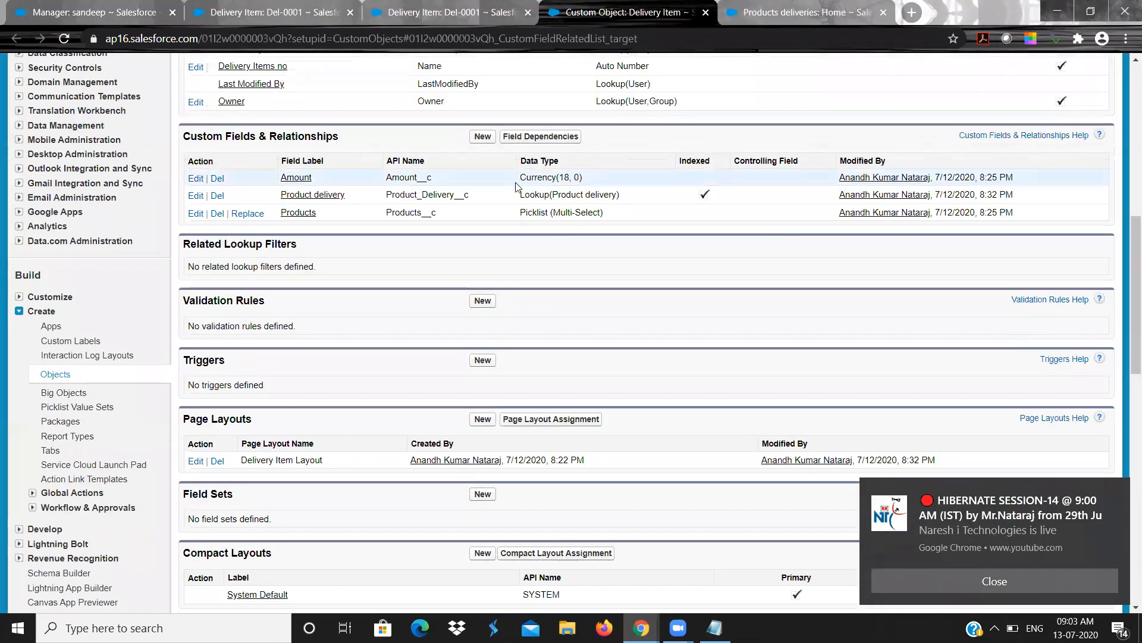
double_click(529, 195)
scroll(526, 200, up, 1)
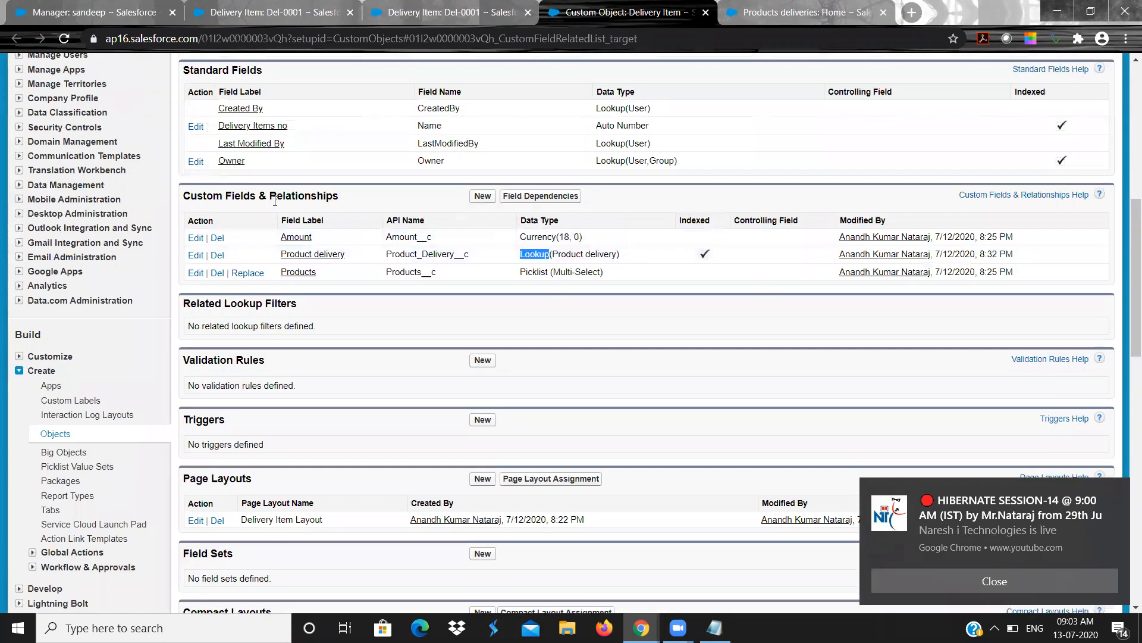
scroll(417, 214, up, 2)
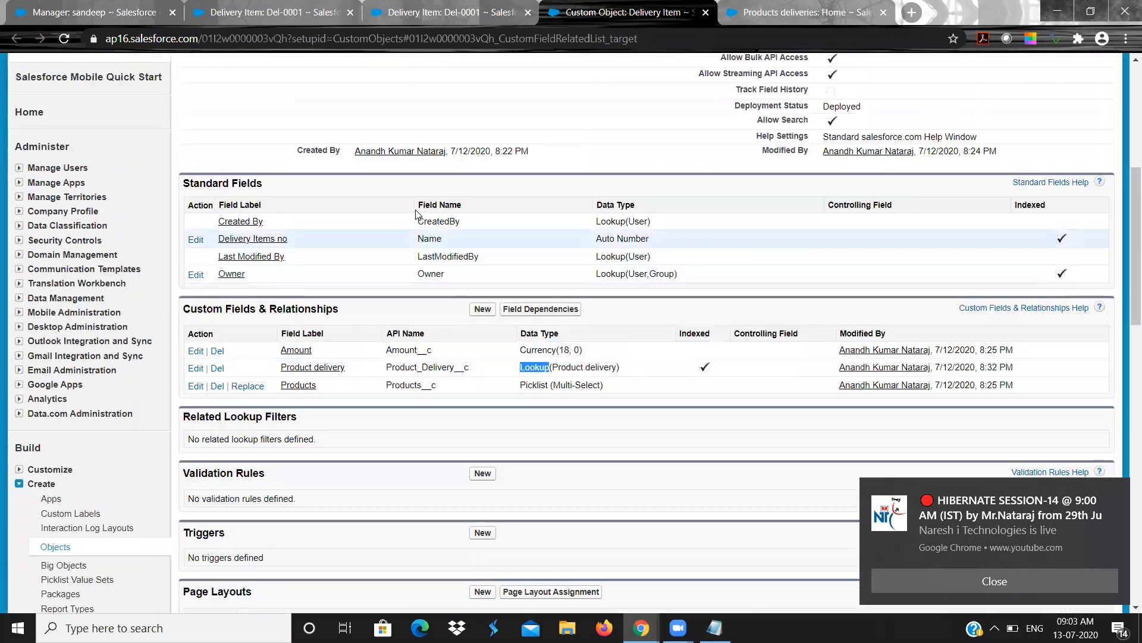
click(418, 8)
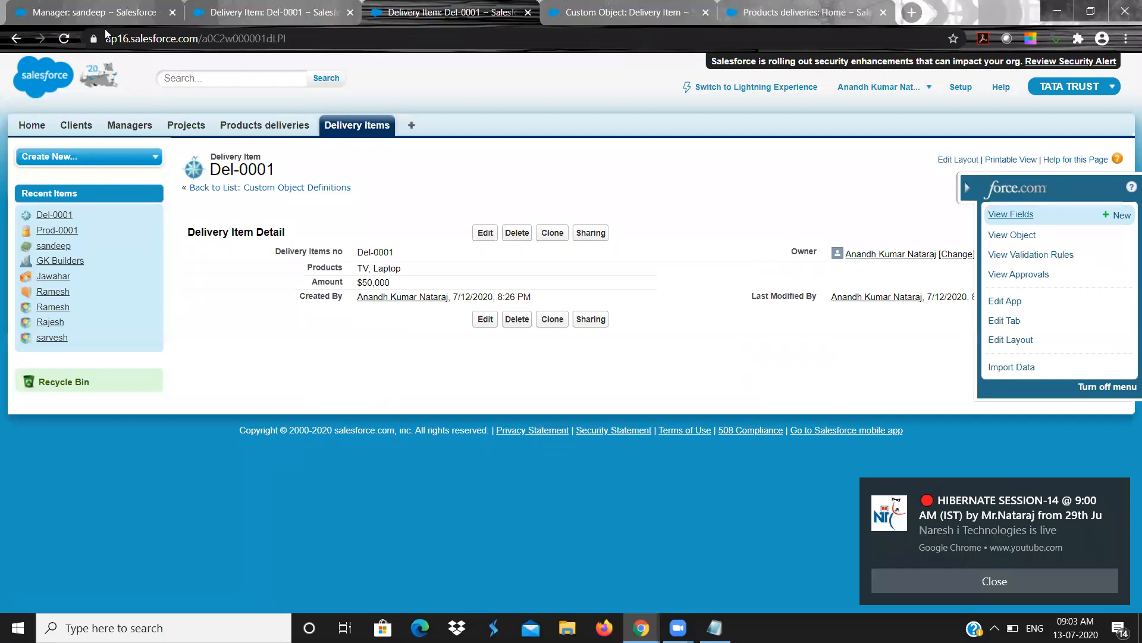
click(64, 38)
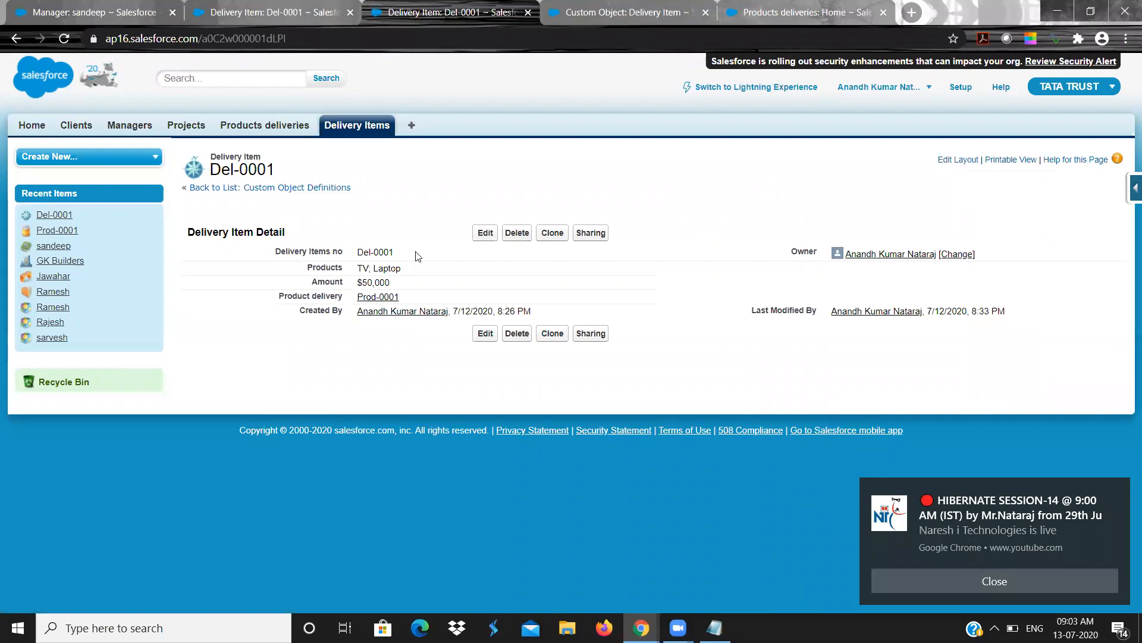
mouse_move(365, 304)
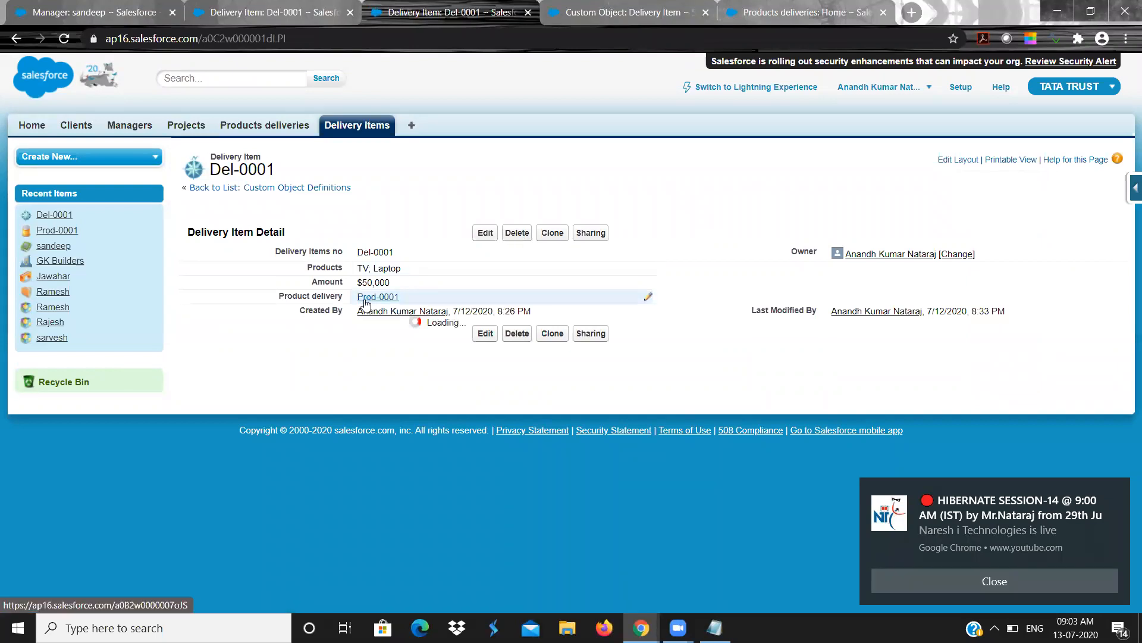
click(560, 5)
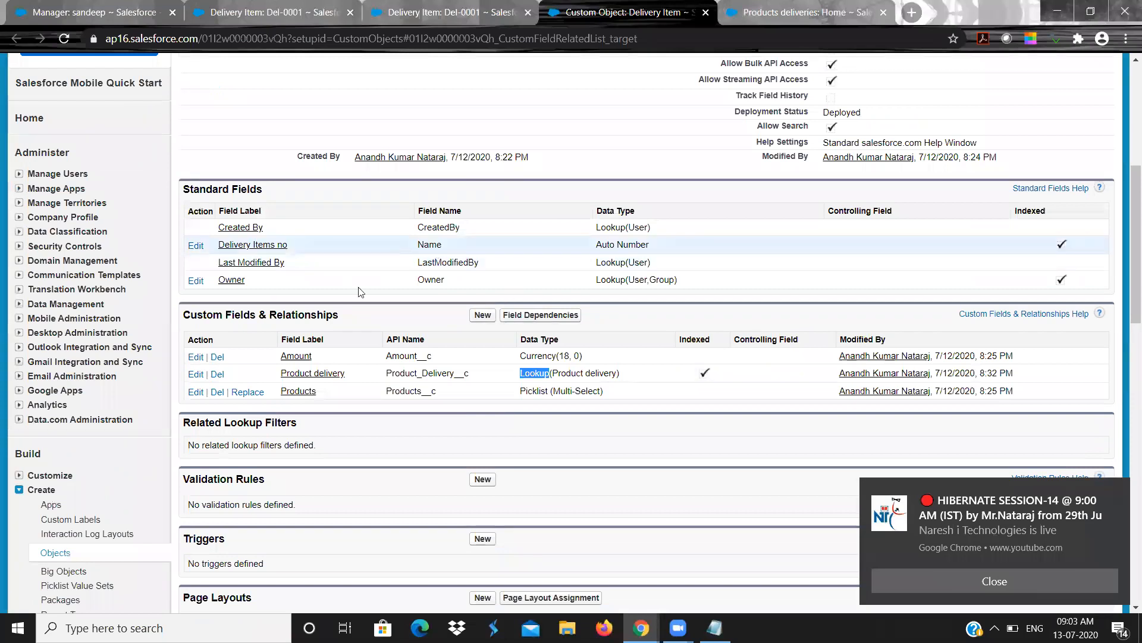
click(310, 375)
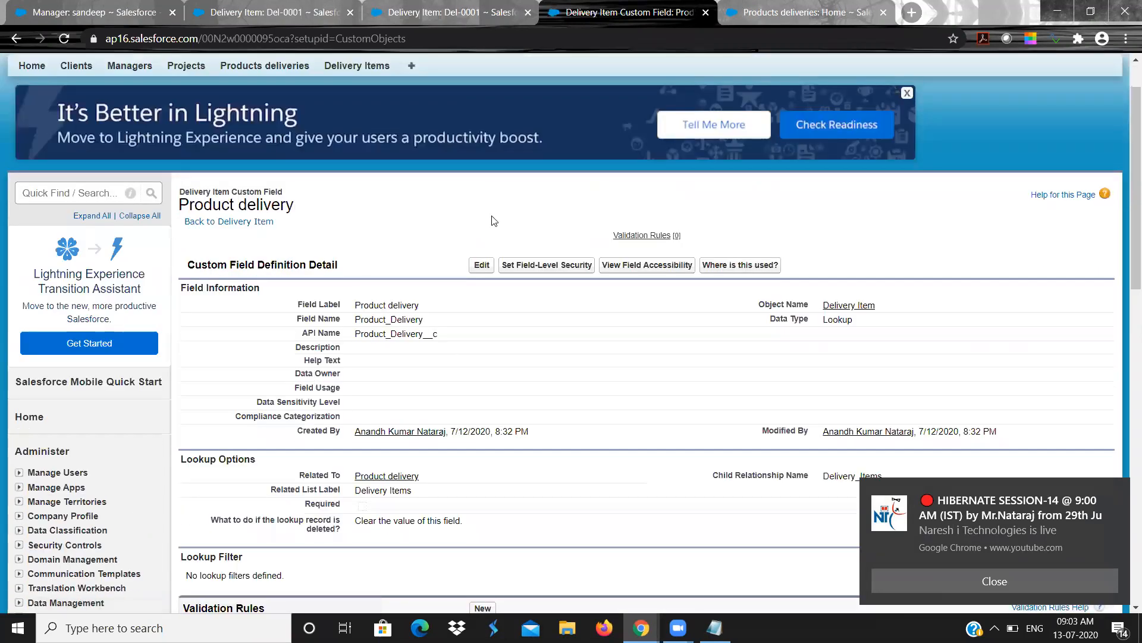
- Change the Product delivery field type from Lookup to Master-Detail Relationship and save
click(471, 272)
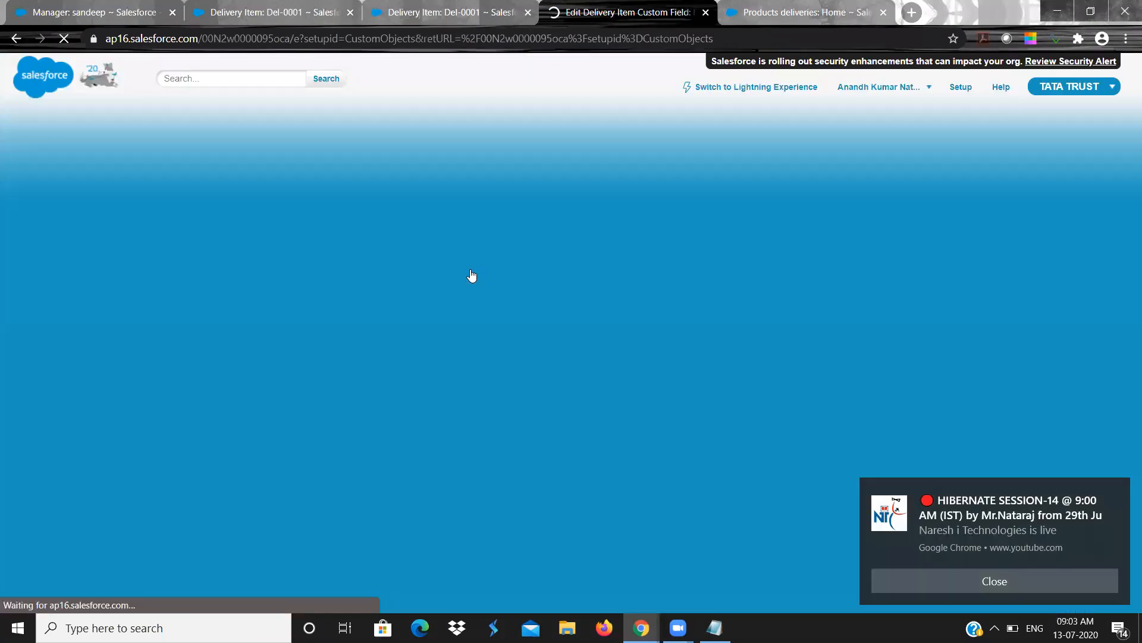
scroll(472, 274, down, 2)
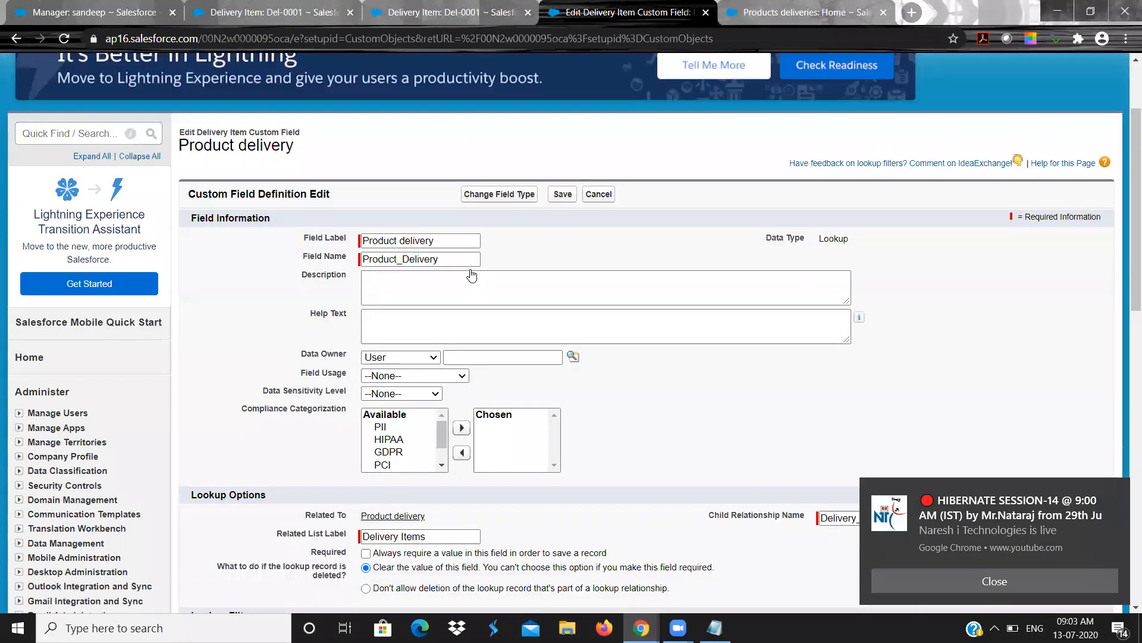
scroll(472, 273, down, 3)
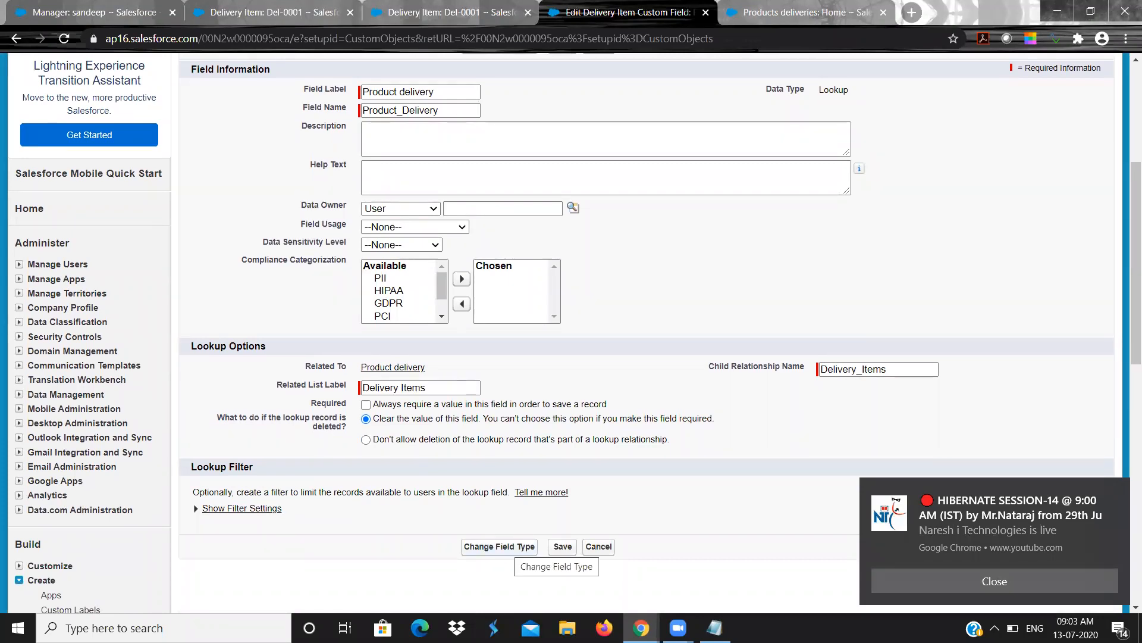
click(506, 546)
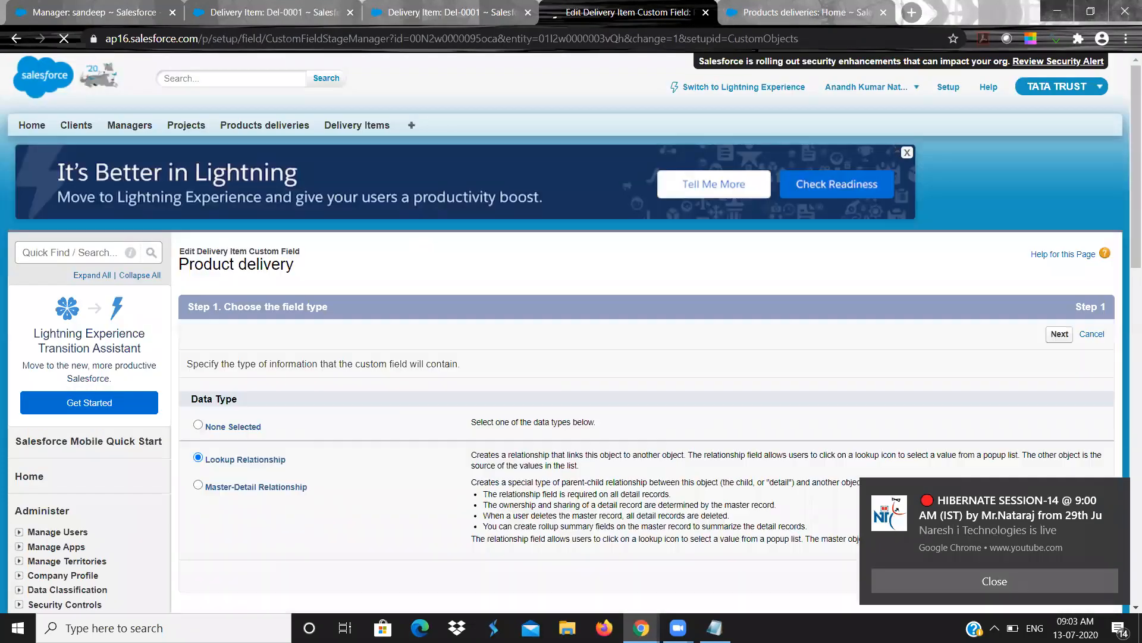
click(250, 487)
click(1059, 334)
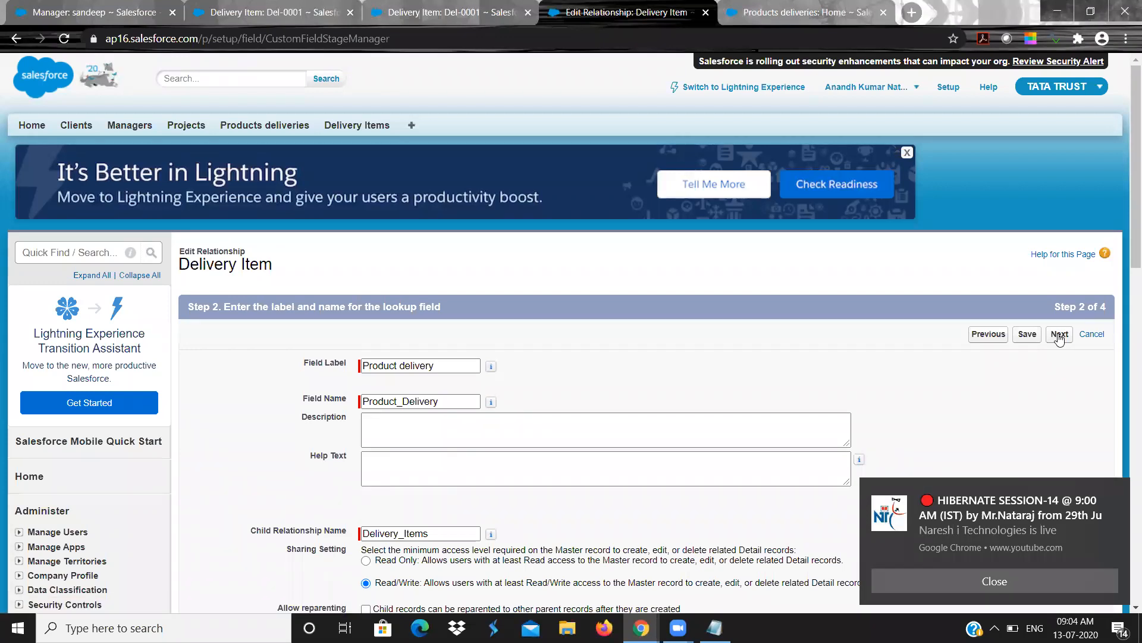
click(1021, 335)
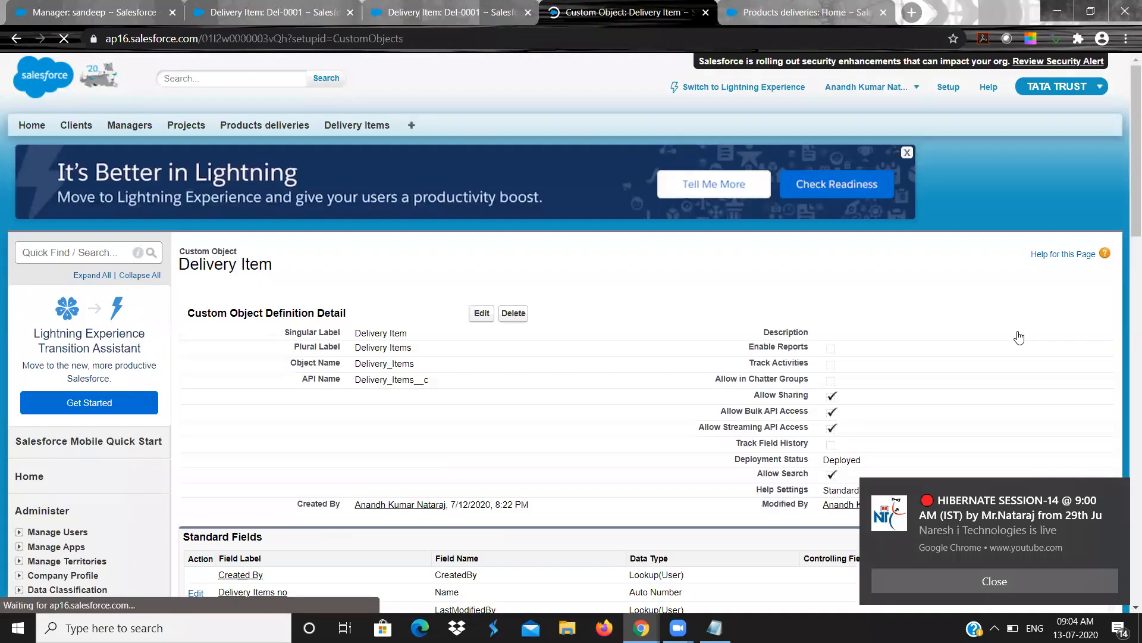
- Review Product delivery's field type choices, cancel unchanged, and confirm Master-Detail in the field list
scroll(1020, 337, down, 2)
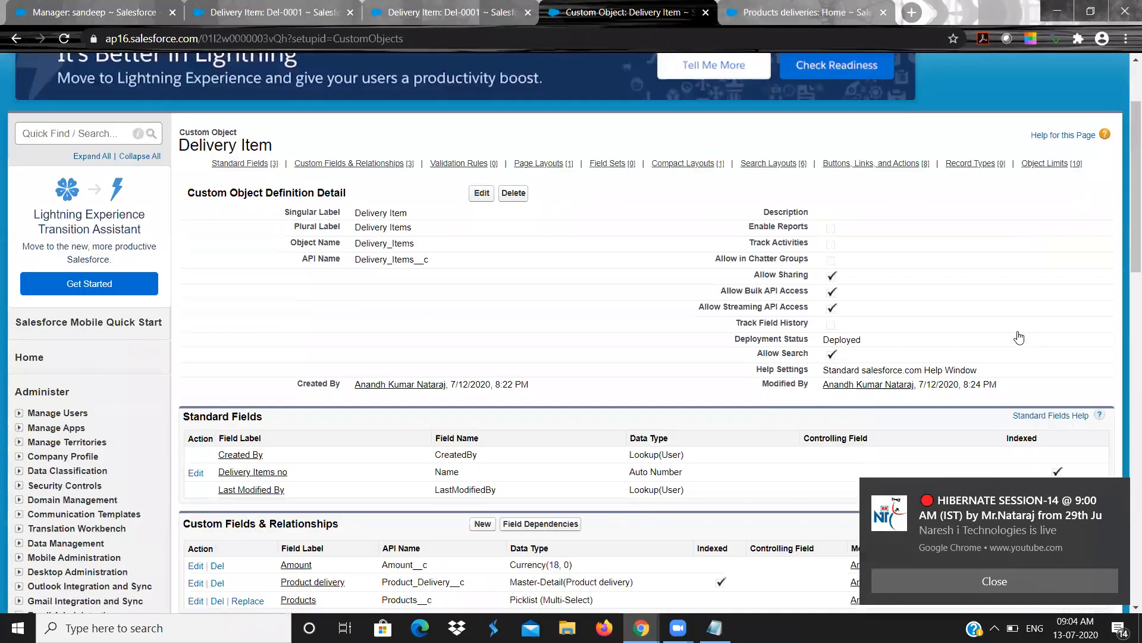
scroll(1020, 338, down, 4)
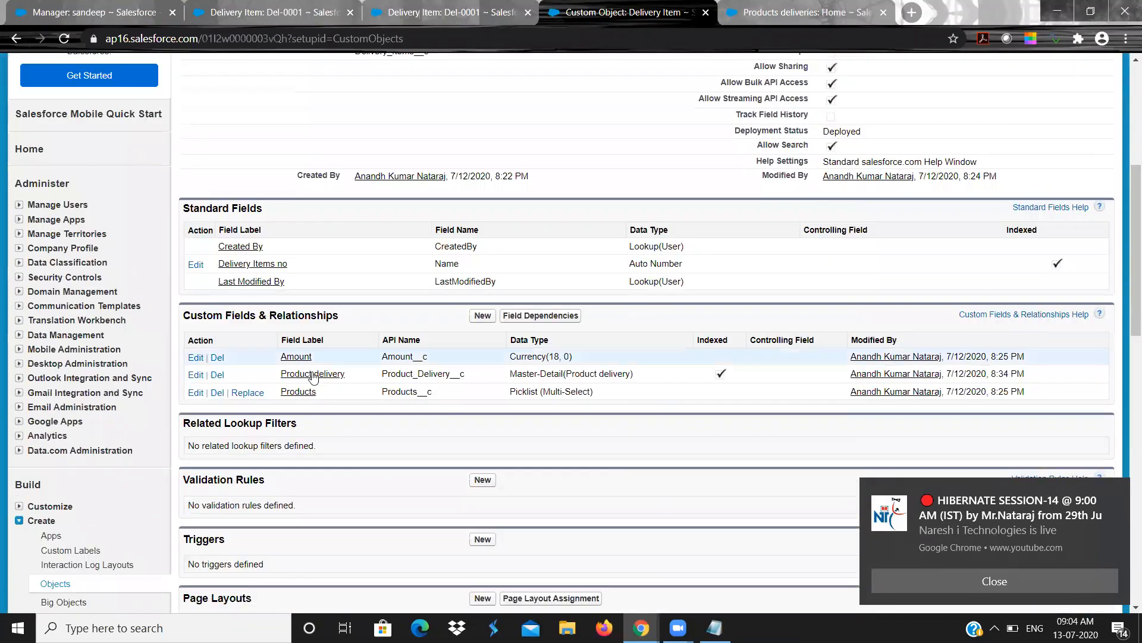
click(311, 375)
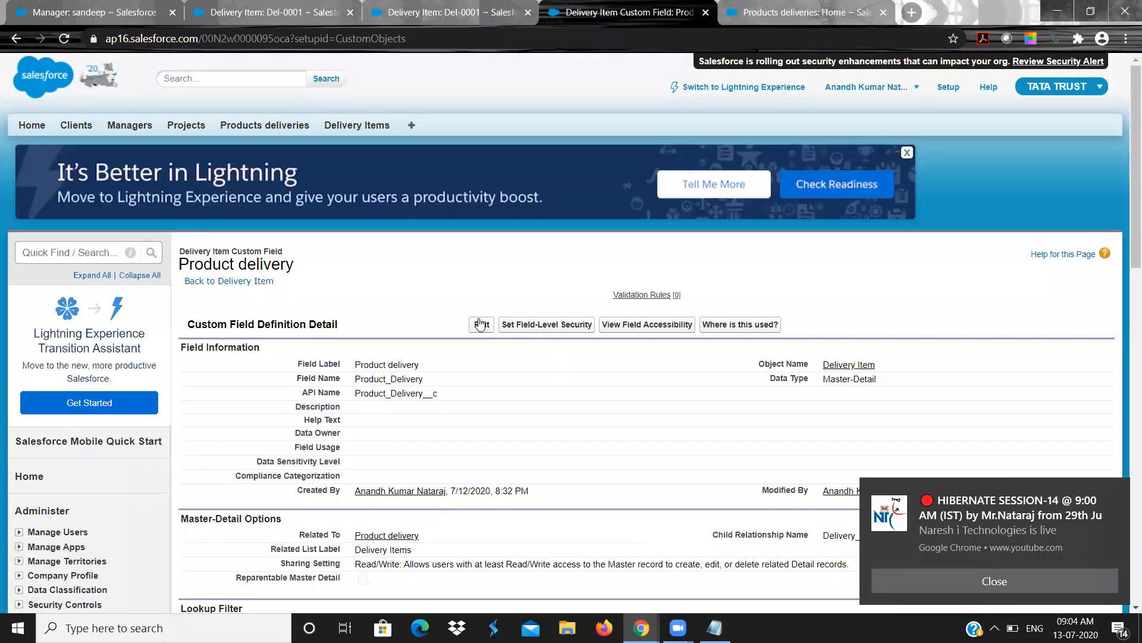
click(481, 324)
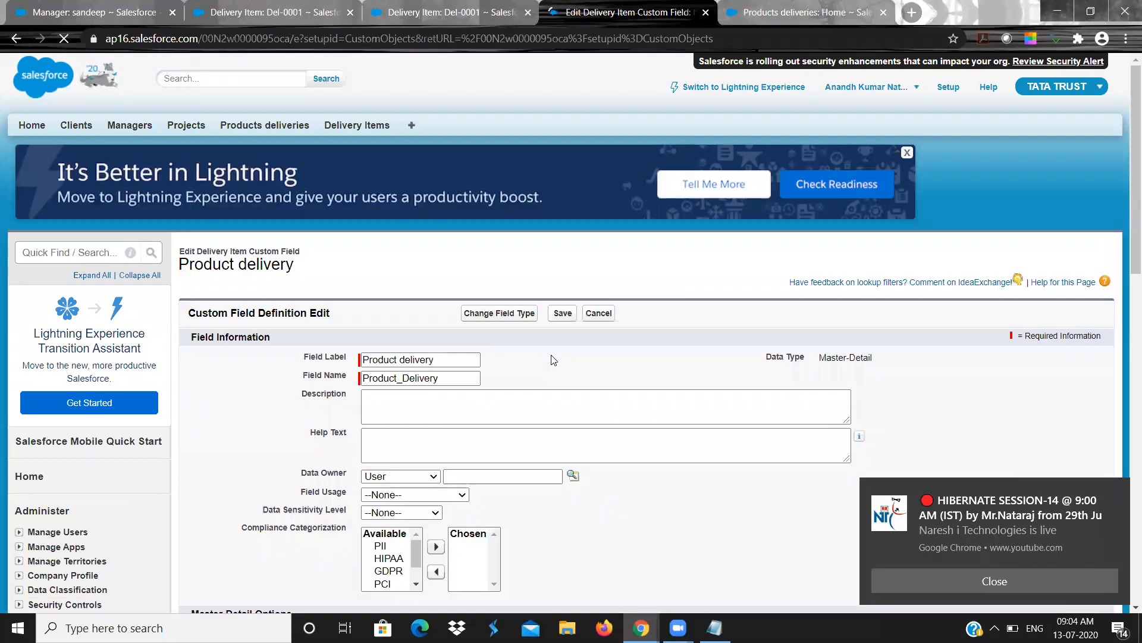
click(511, 313)
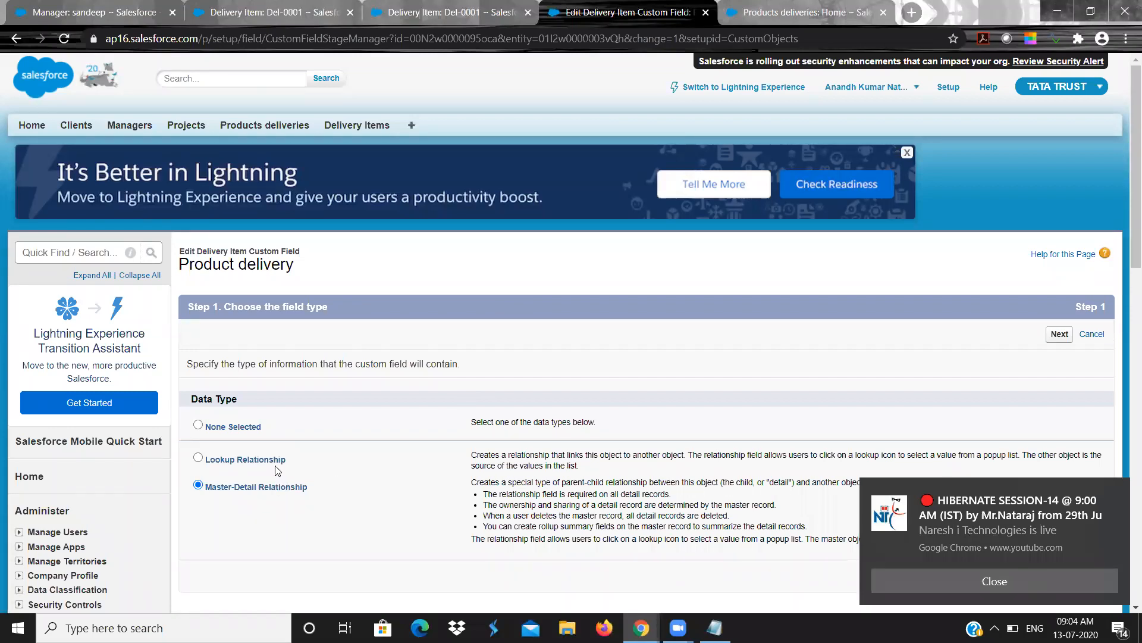
click(1089, 338)
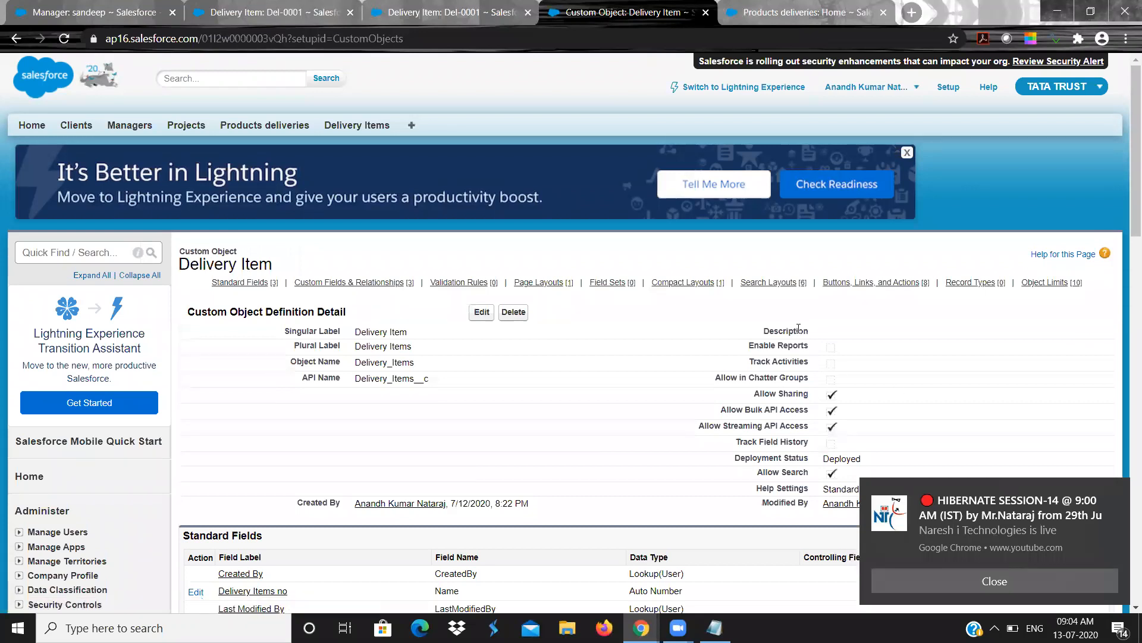
scroll(799, 328, down, 5)
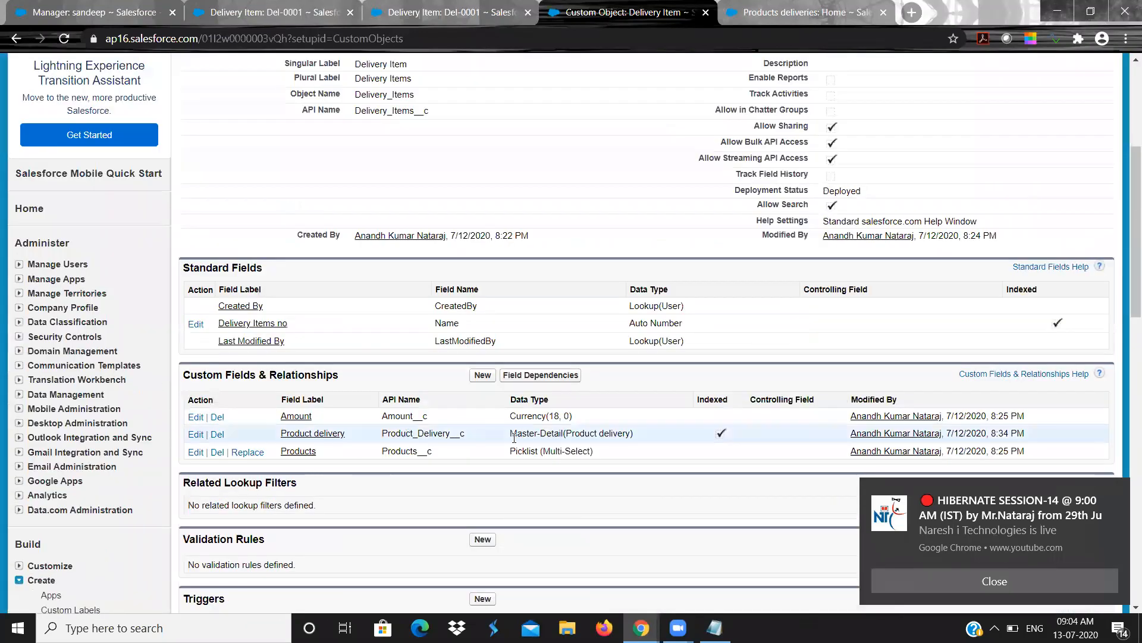
drag(513, 441, 563, 436)
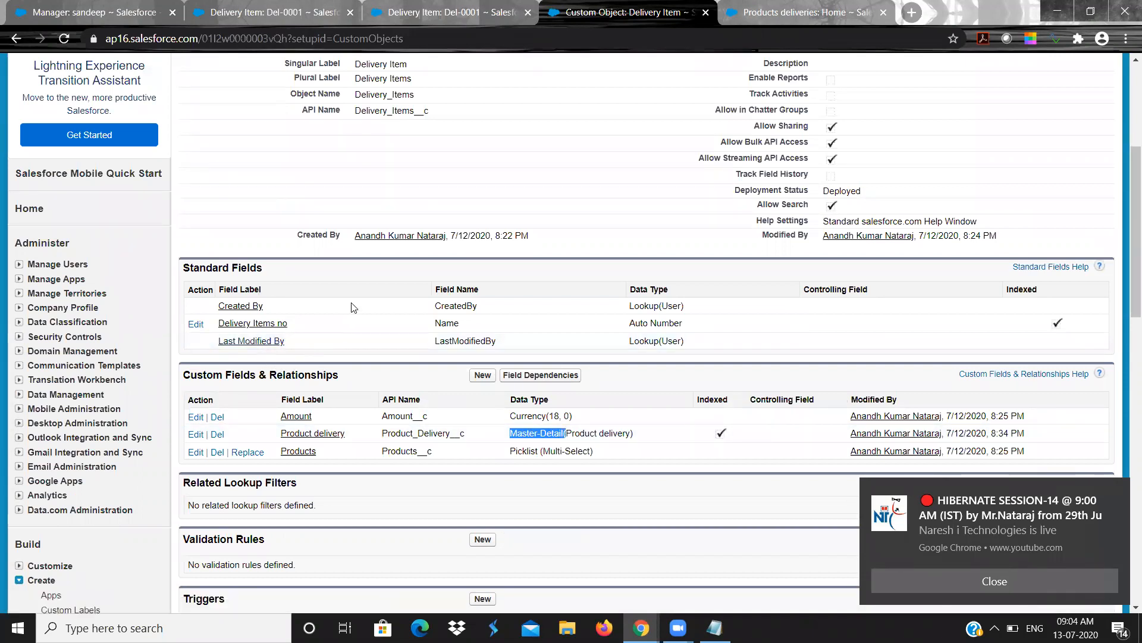
click(450, 8)
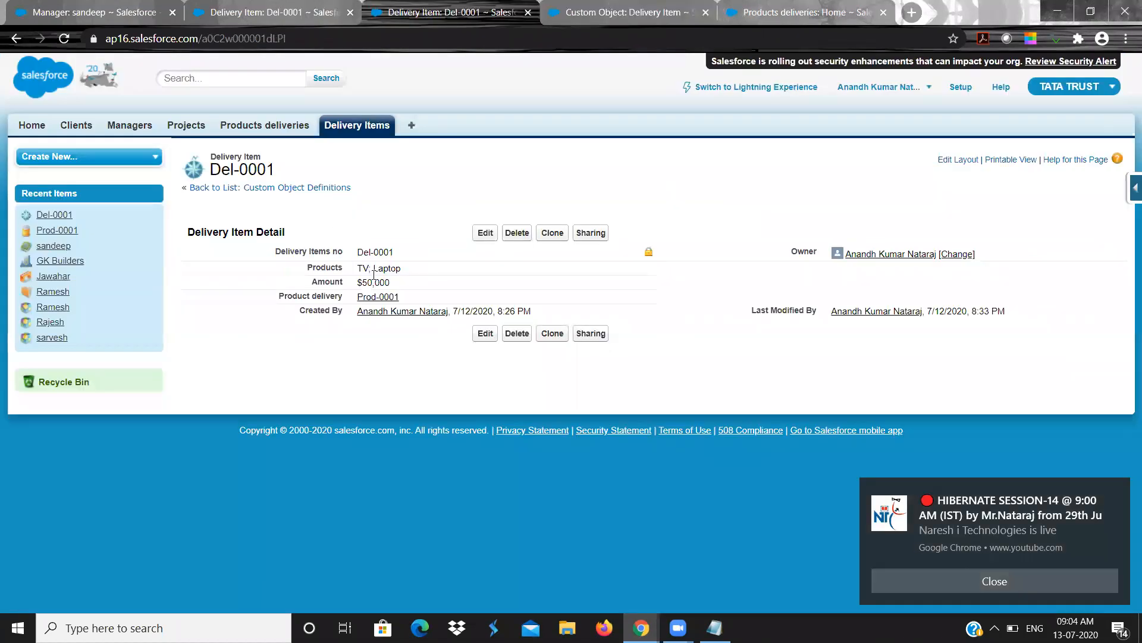
- Reload Del-0001, view Prod-0001, then open Del-0001 for editing
click(64, 38)
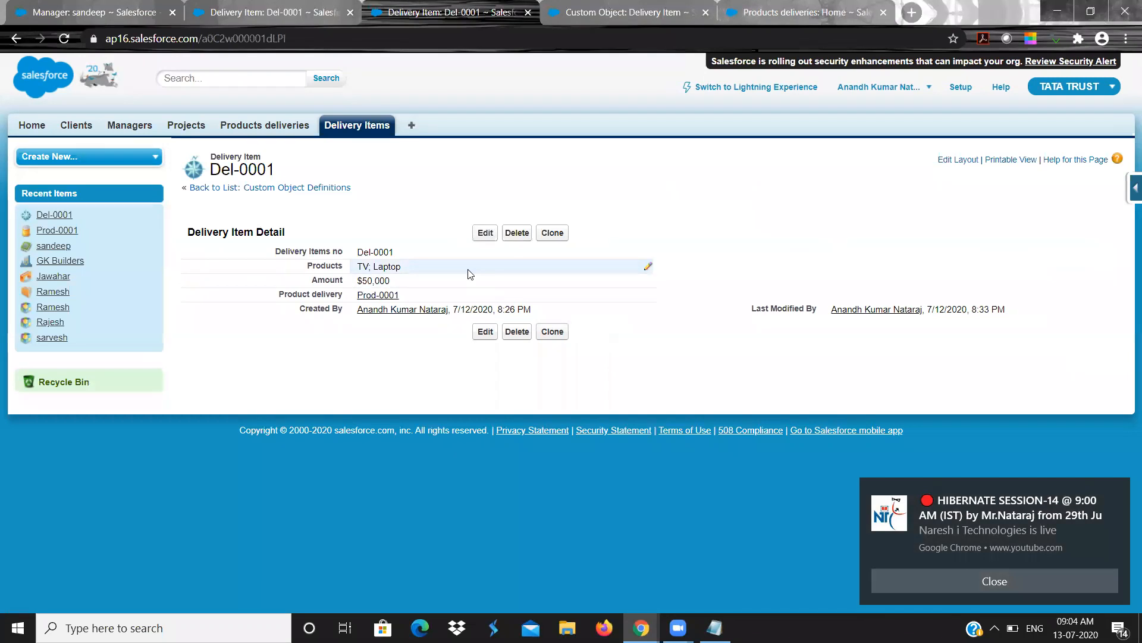
click(288, 132)
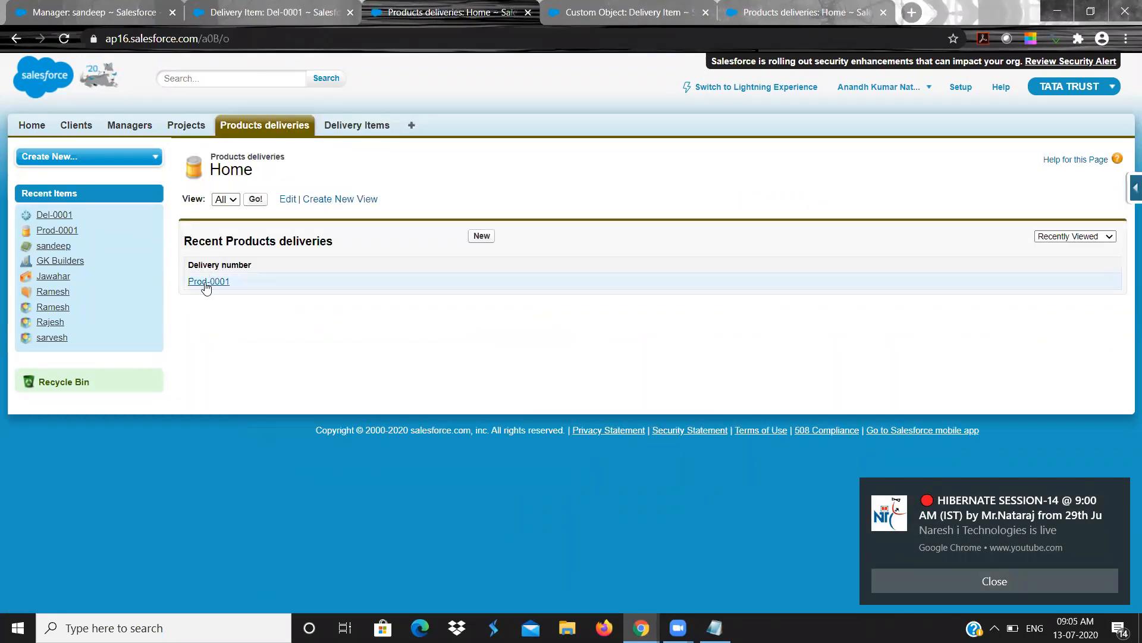
click(206, 282)
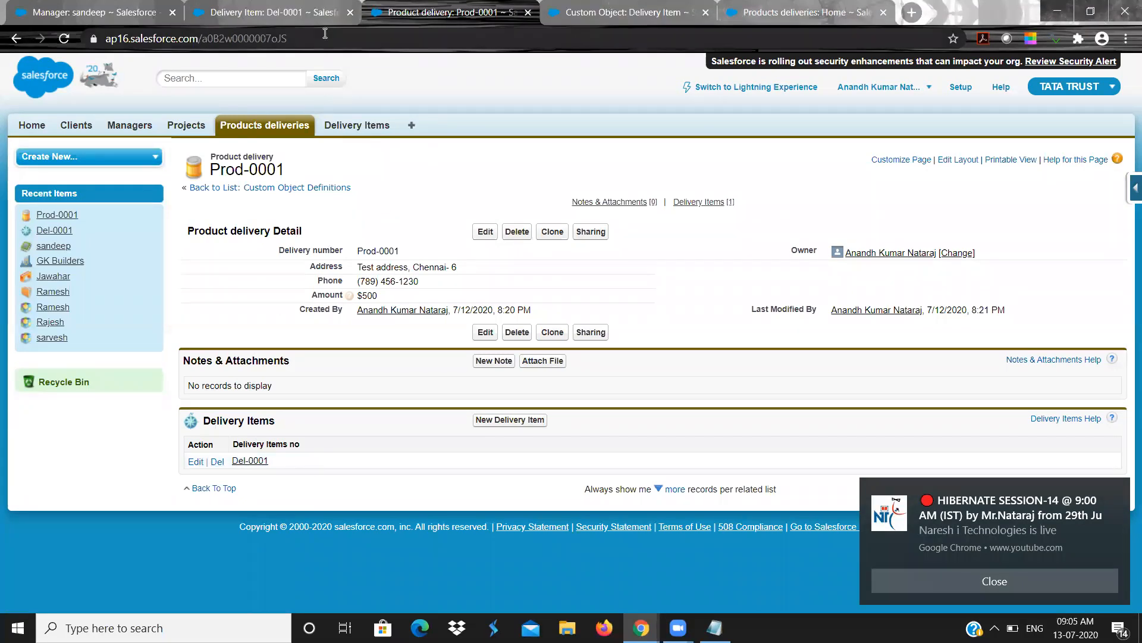
click(349, 132)
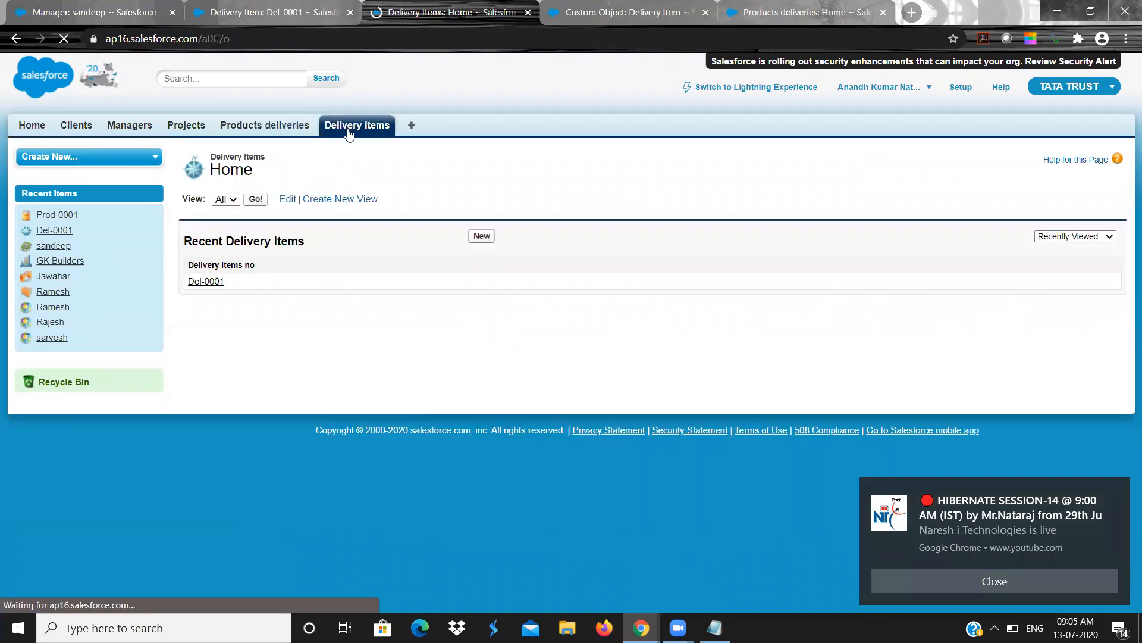
click(217, 285)
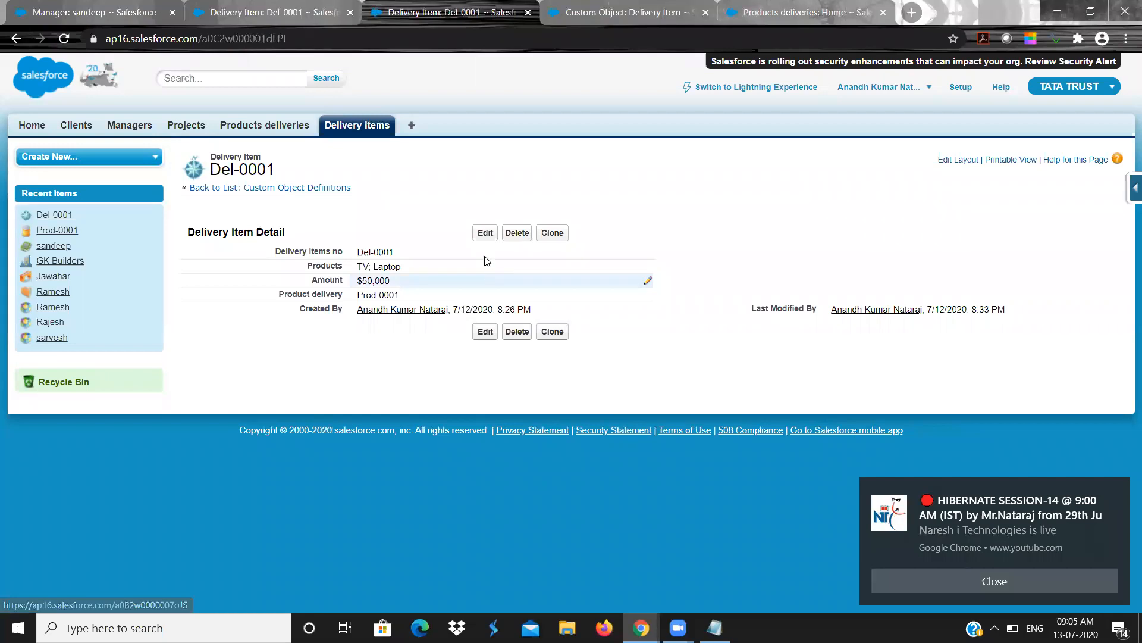
click(487, 238)
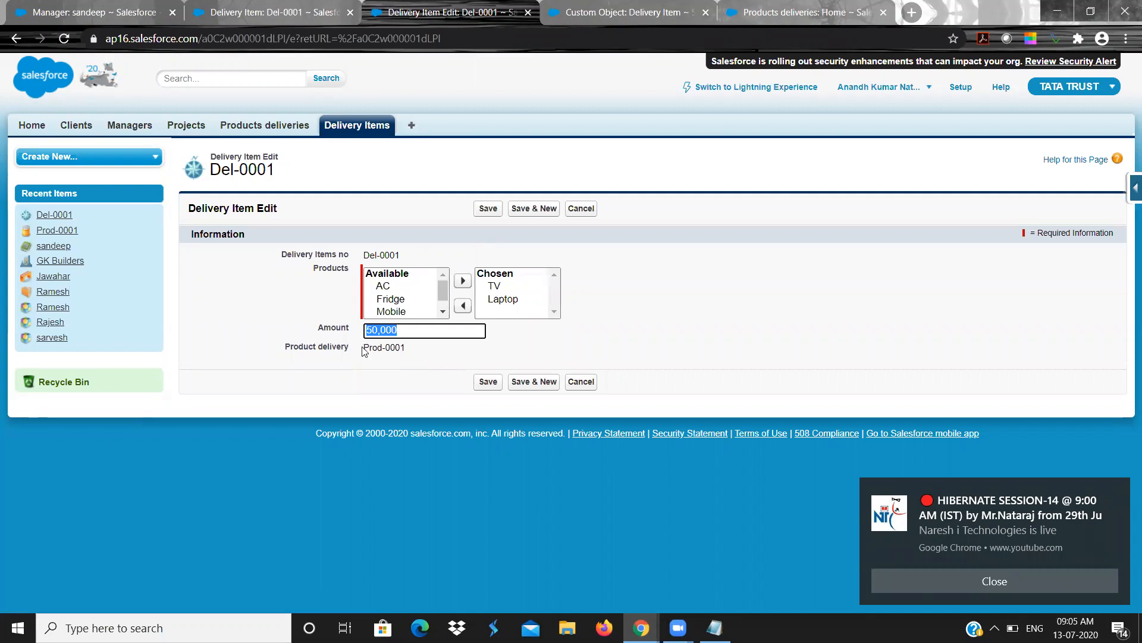
- Check that the Prod-0001 parent value is read-only, then open the Product delivery field definition
drag(364, 351, 408, 355)
click(408, 355)
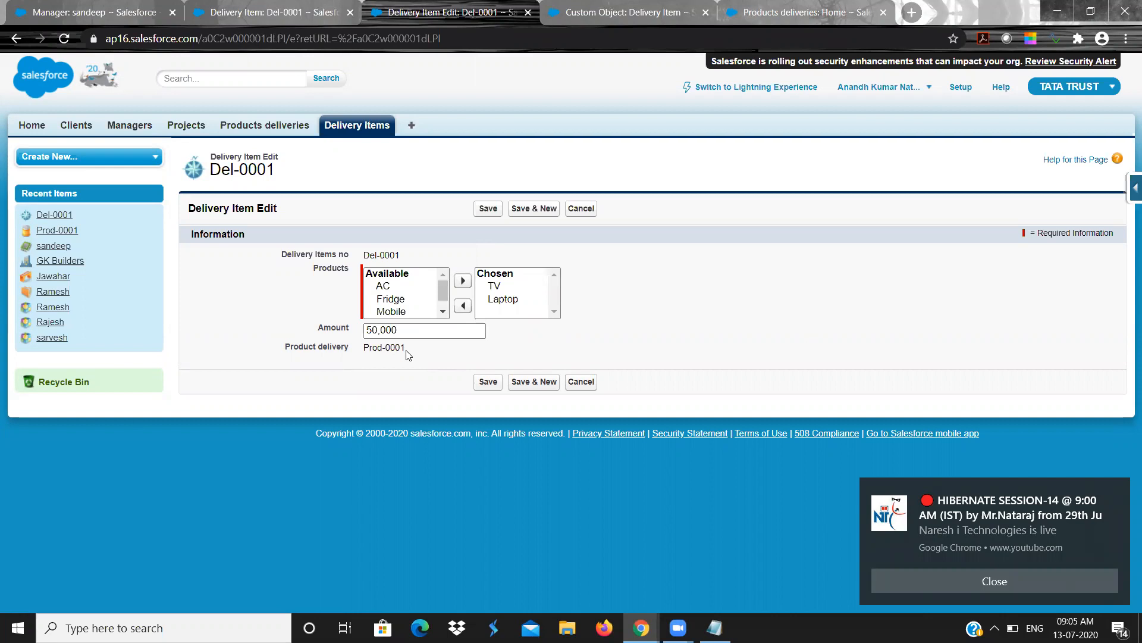
mouse_move(400, 351)
mouse_down()
mouse_move(361, 354)
mouse_move(415, 356)
mouse_up()
click(358, 354)
click(416, 356)
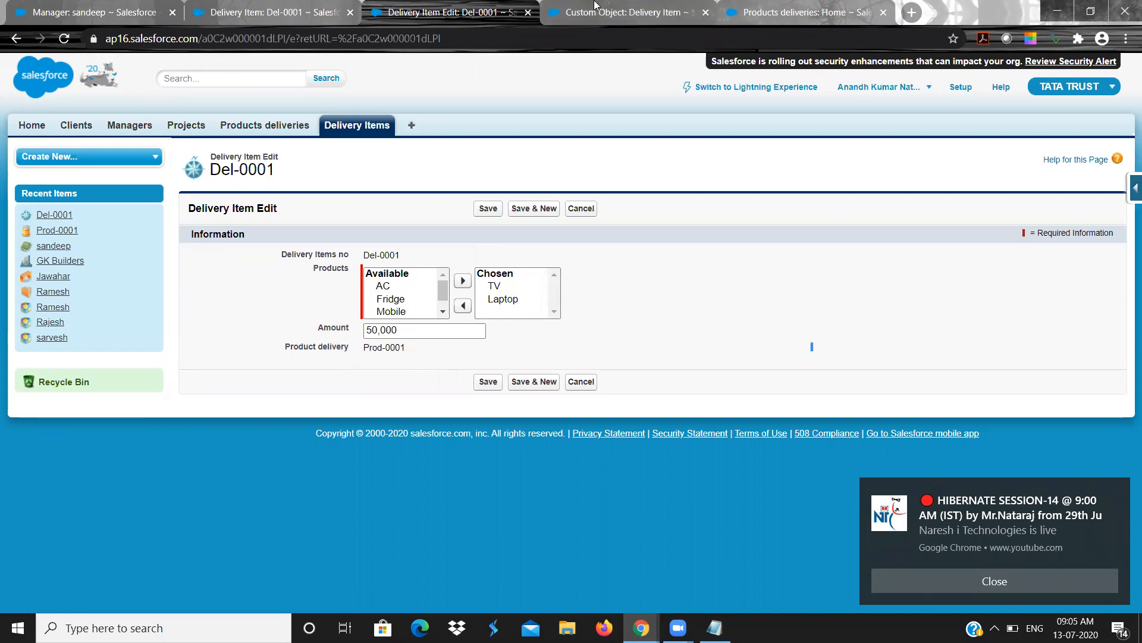
click(595, 6)
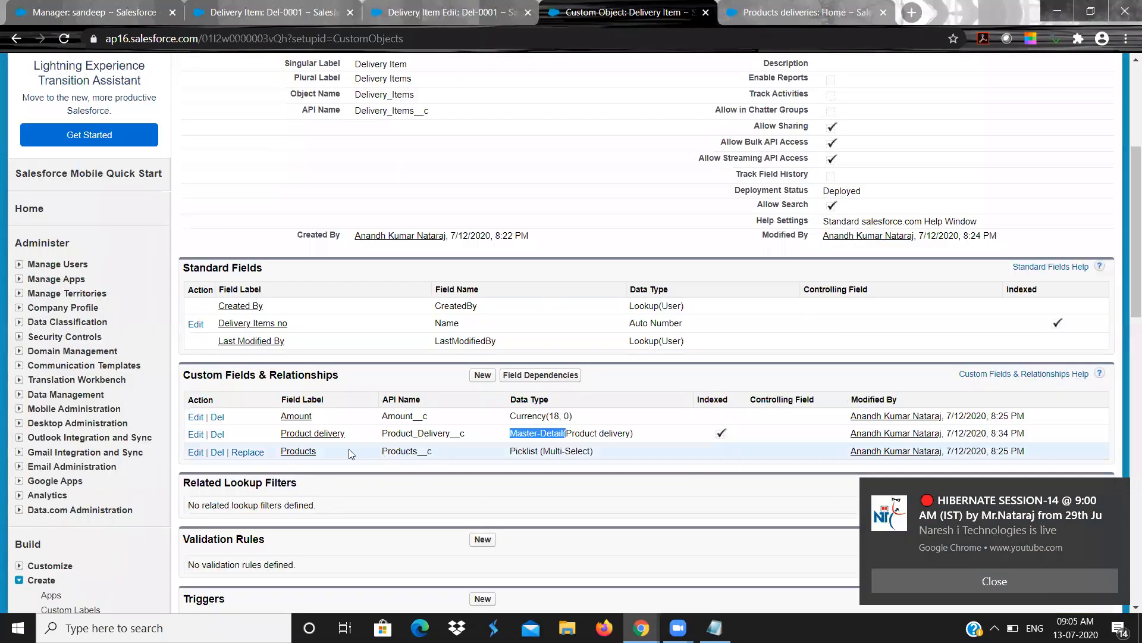
click(316, 436)
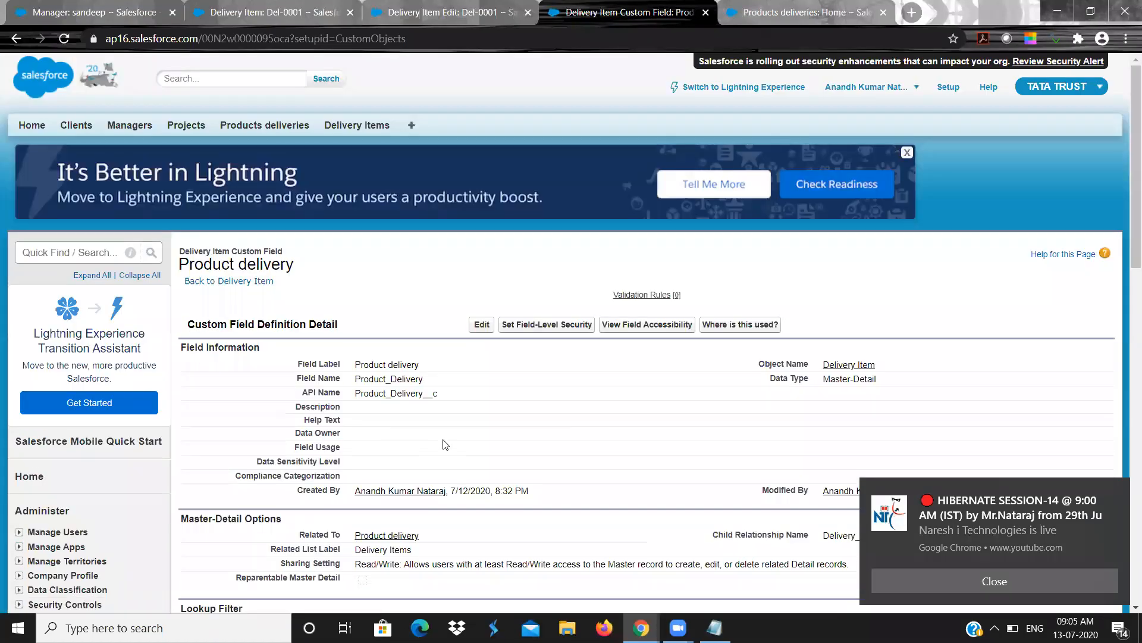
- Enable Allow reparenting on the Product delivery Master-Detail field and save
scroll(445, 444, down, 2)
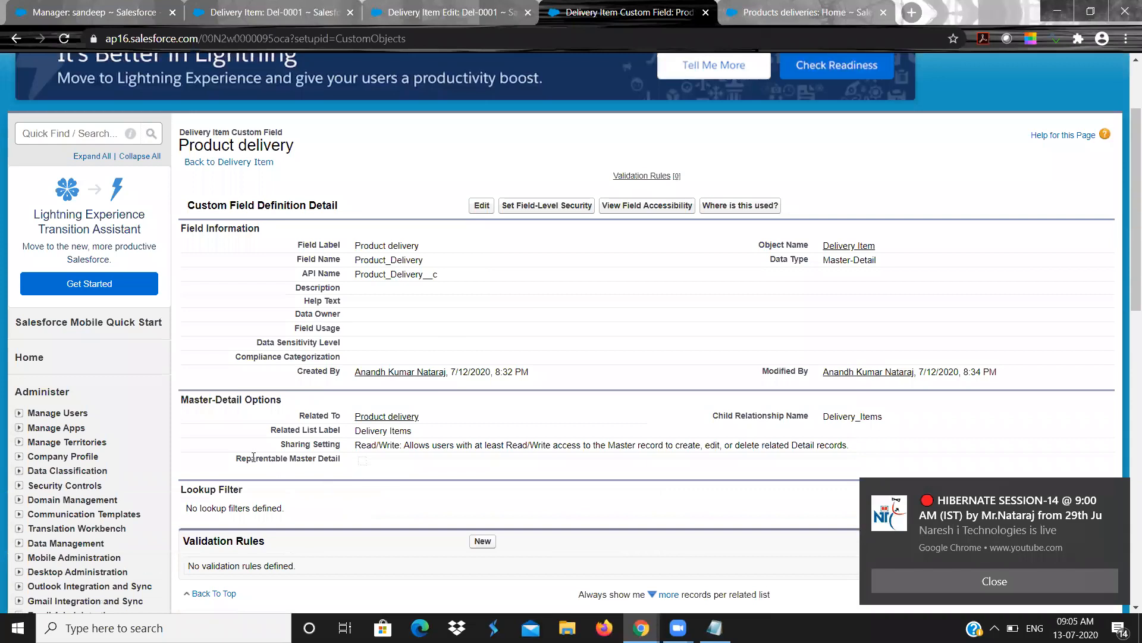
drag(235, 457, 343, 459)
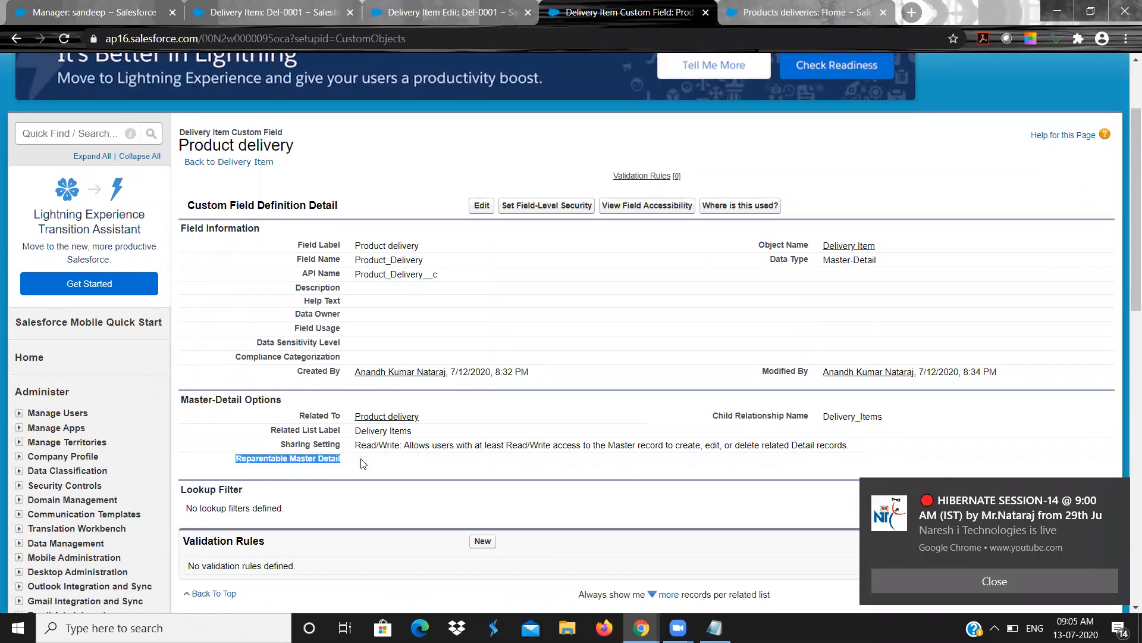
click(475, 206)
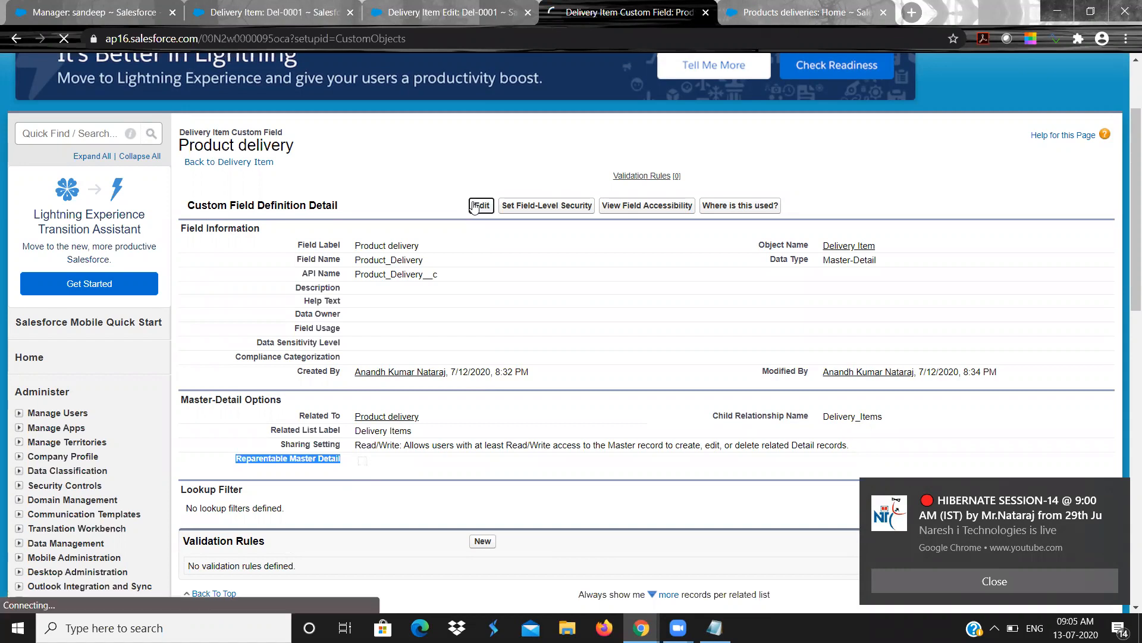
scroll(474, 206, down, 6)
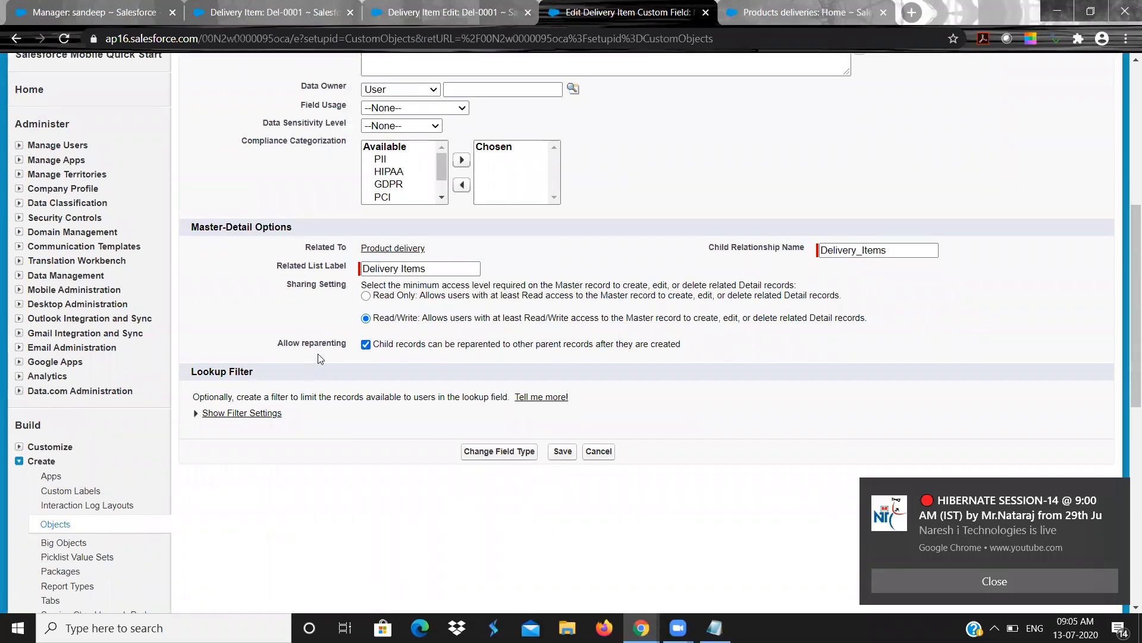
double_click(332, 344)
click(564, 453)
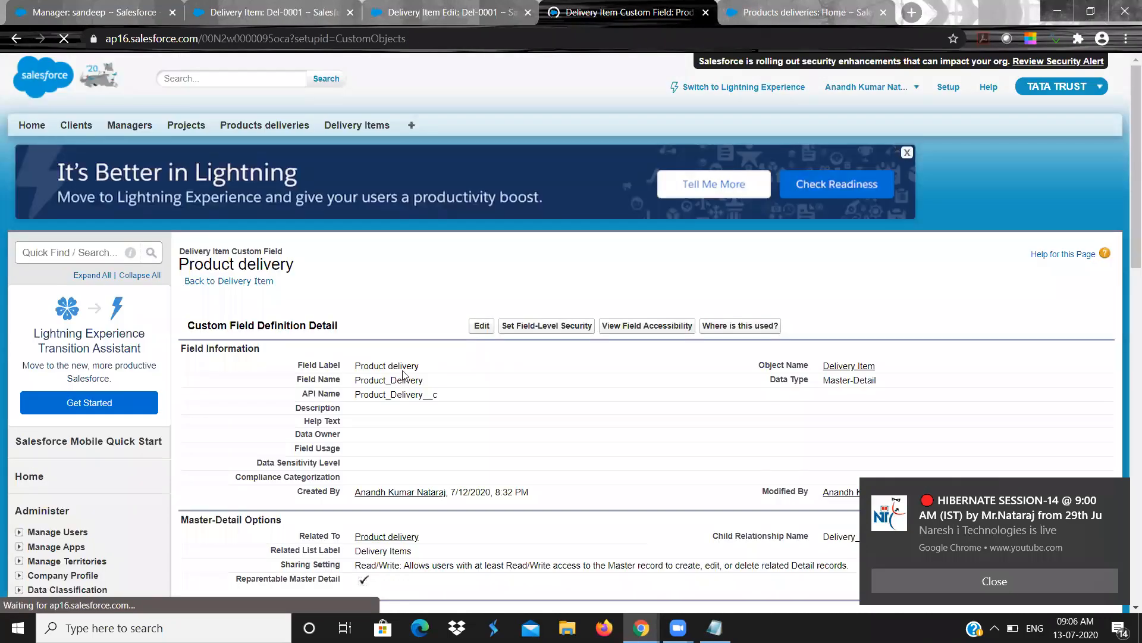
scroll(436, 389, down, 3)
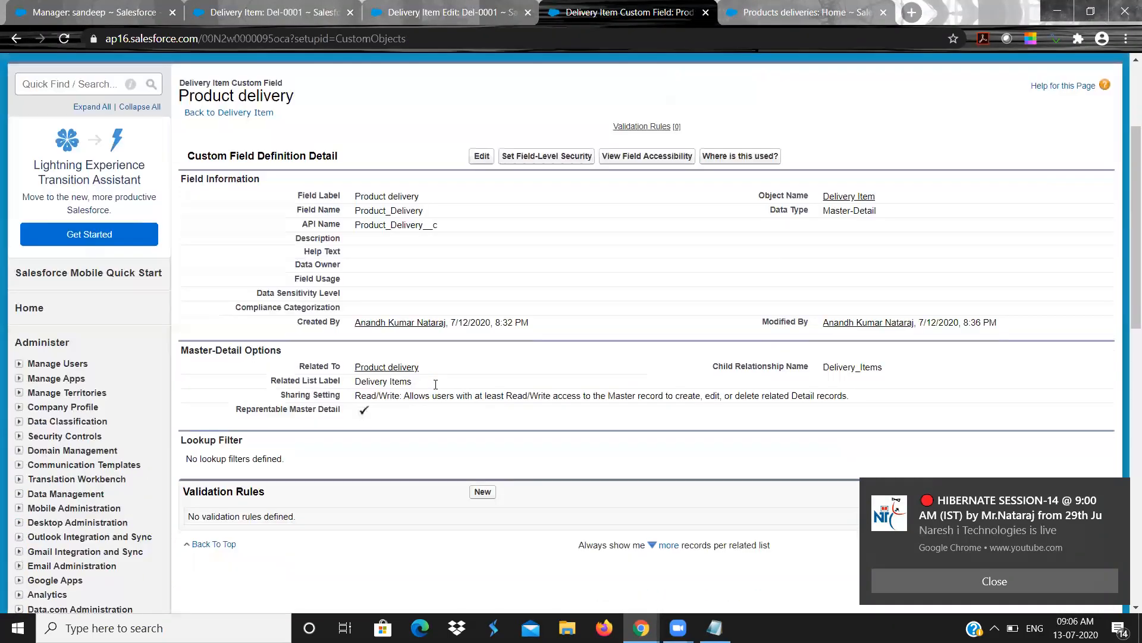
click(499, 6)
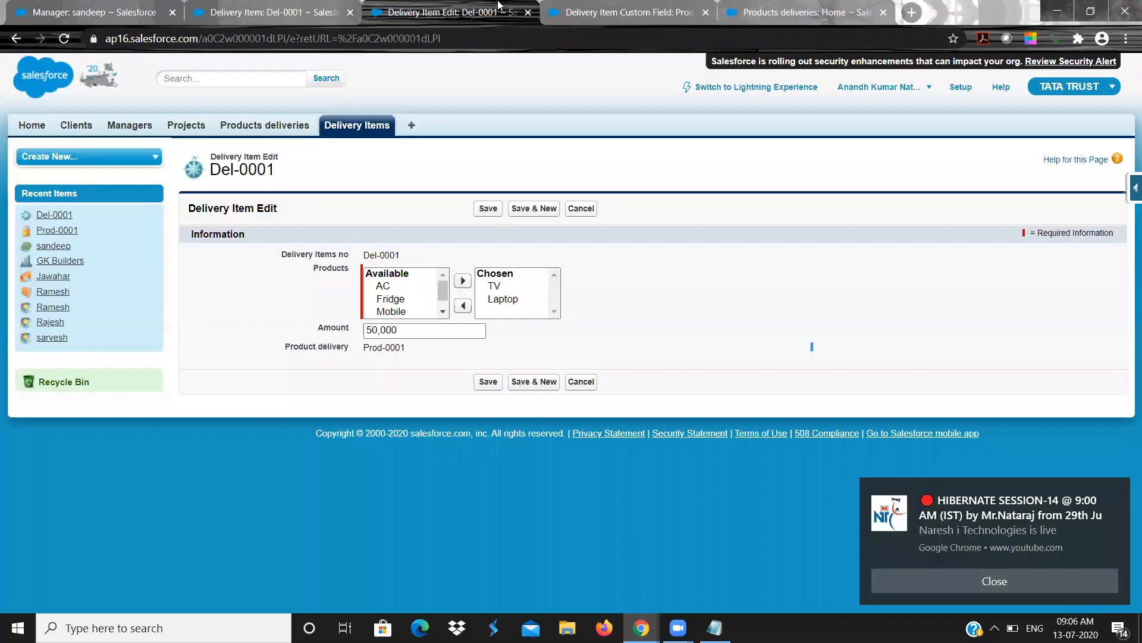
- Reload Del-0001's edit page, try the now-editable Prod-0001 parent value, and cancel without changes
click(64, 38)
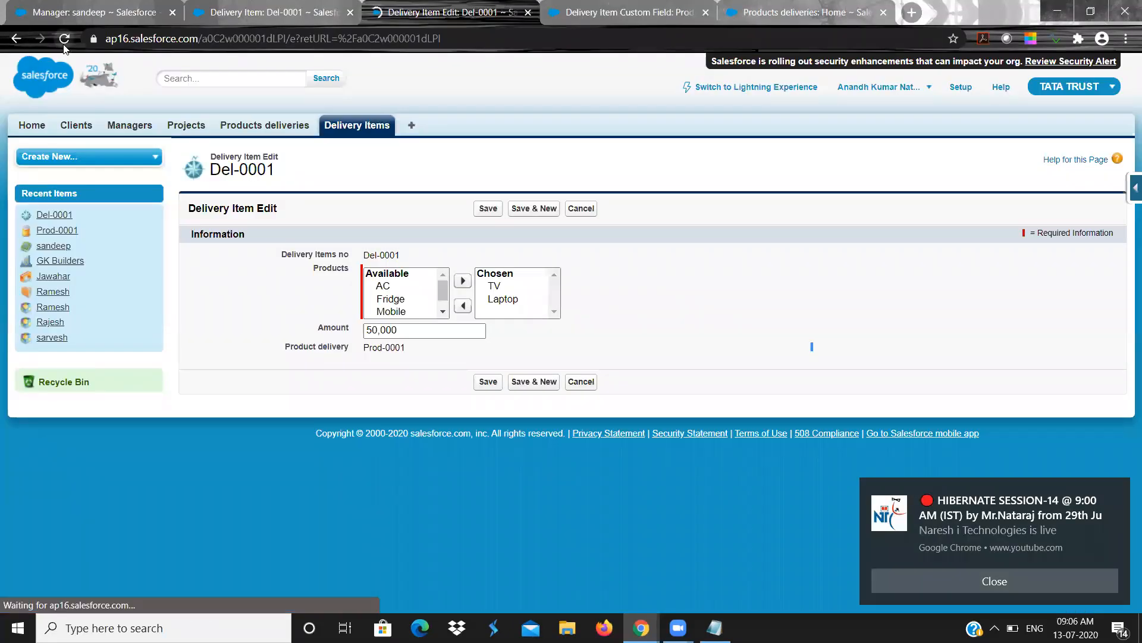
click(423, 353)
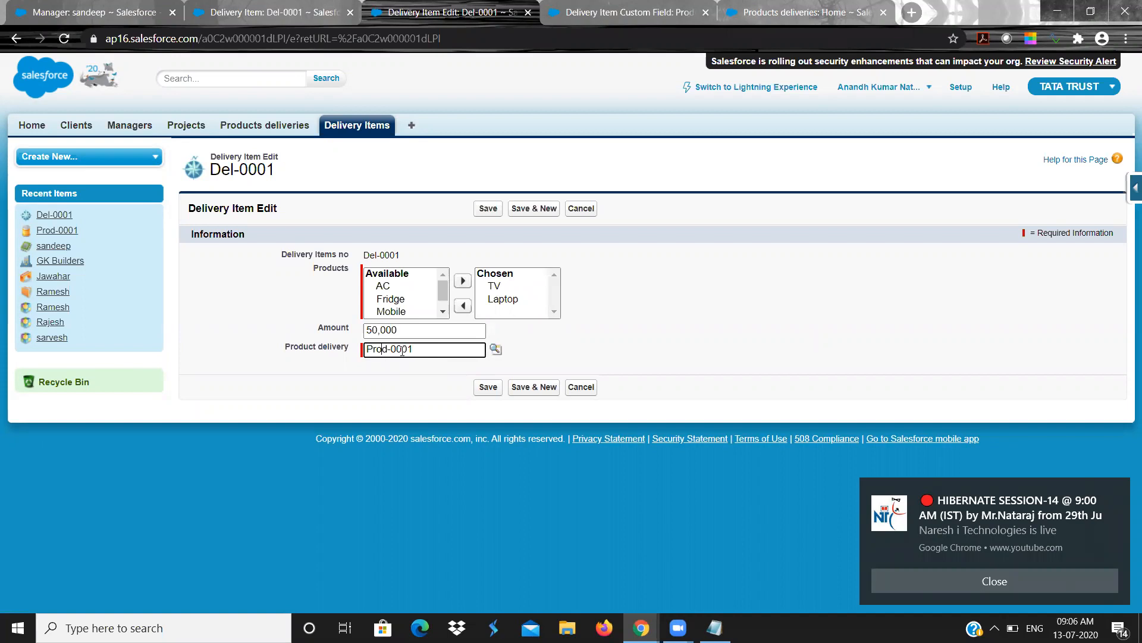
key(ctrl+shift+Left)
click(365, 349)
click(365, 349)
click(466, 348)
click(582, 215)
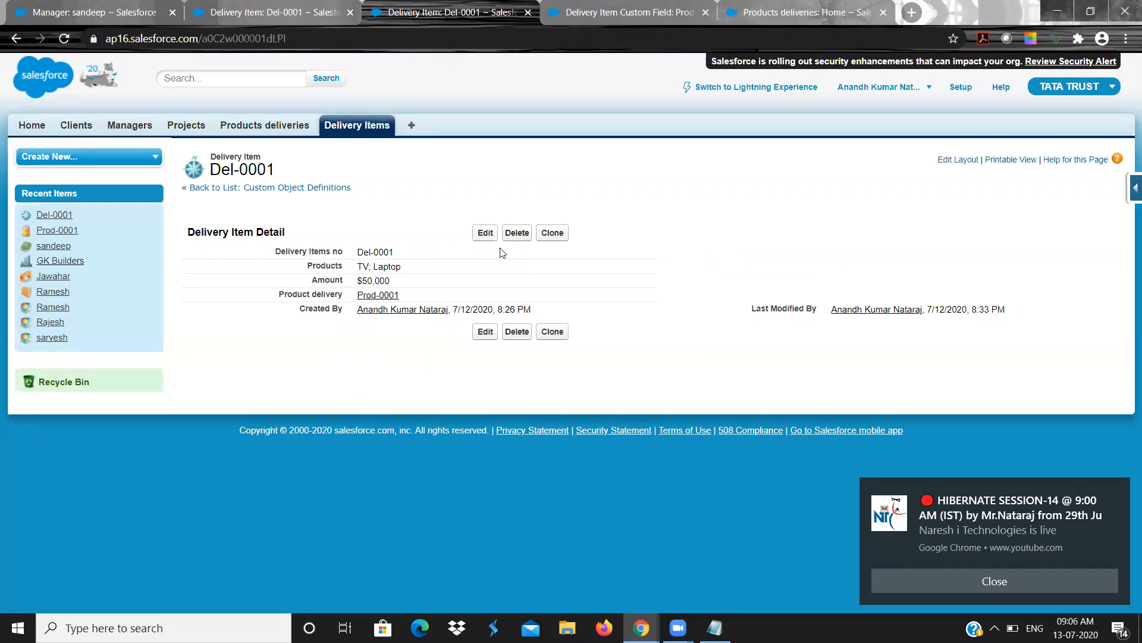
click(256, 130)
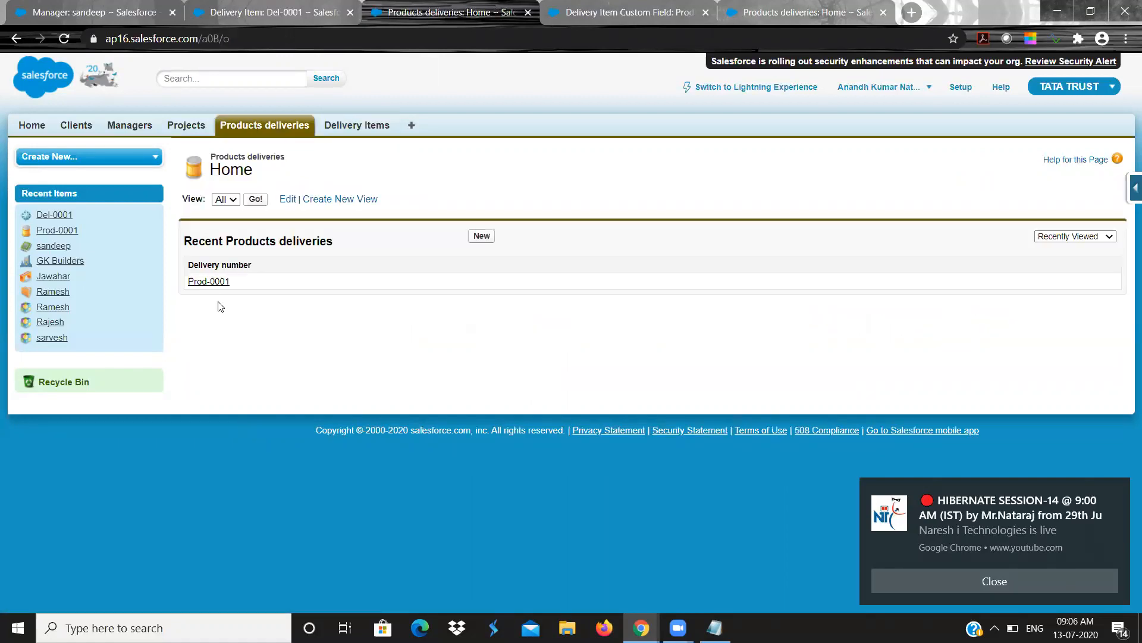
- Delete Prod-0001 and confirm Delivery Items no longer lists Del-0001
click(217, 286)
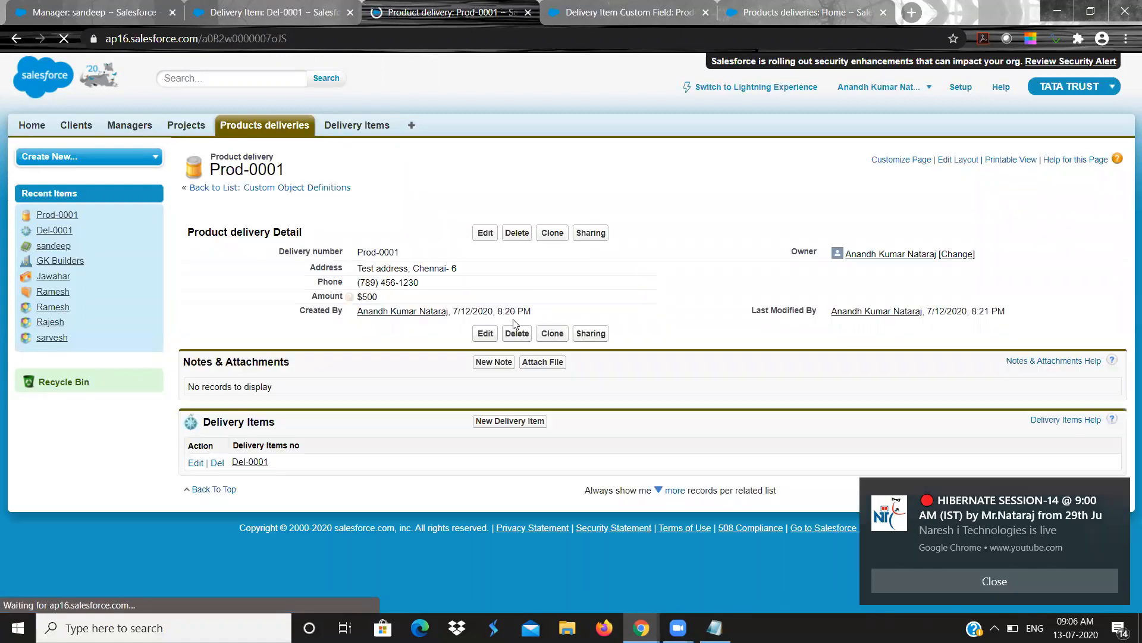
click(513, 236)
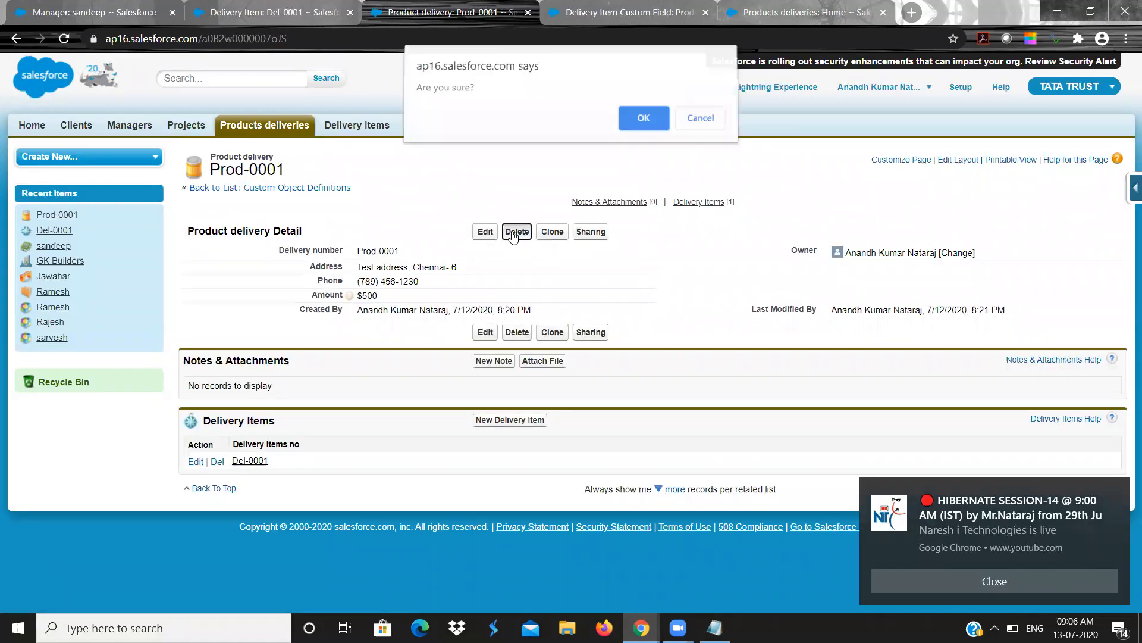
click(646, 122)
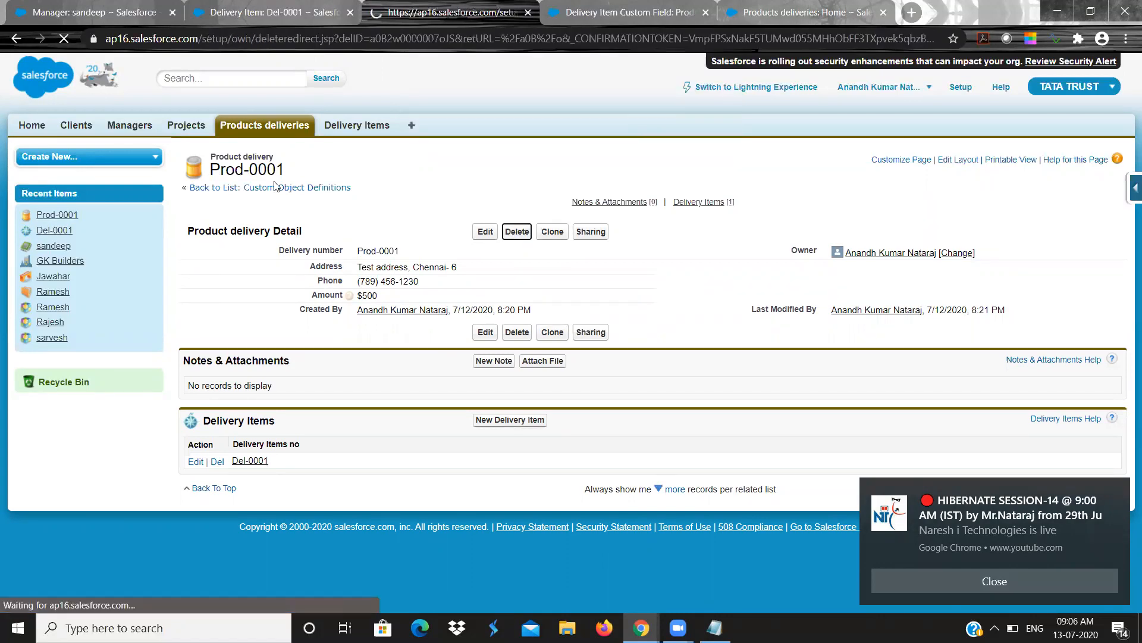
click(356, 126)
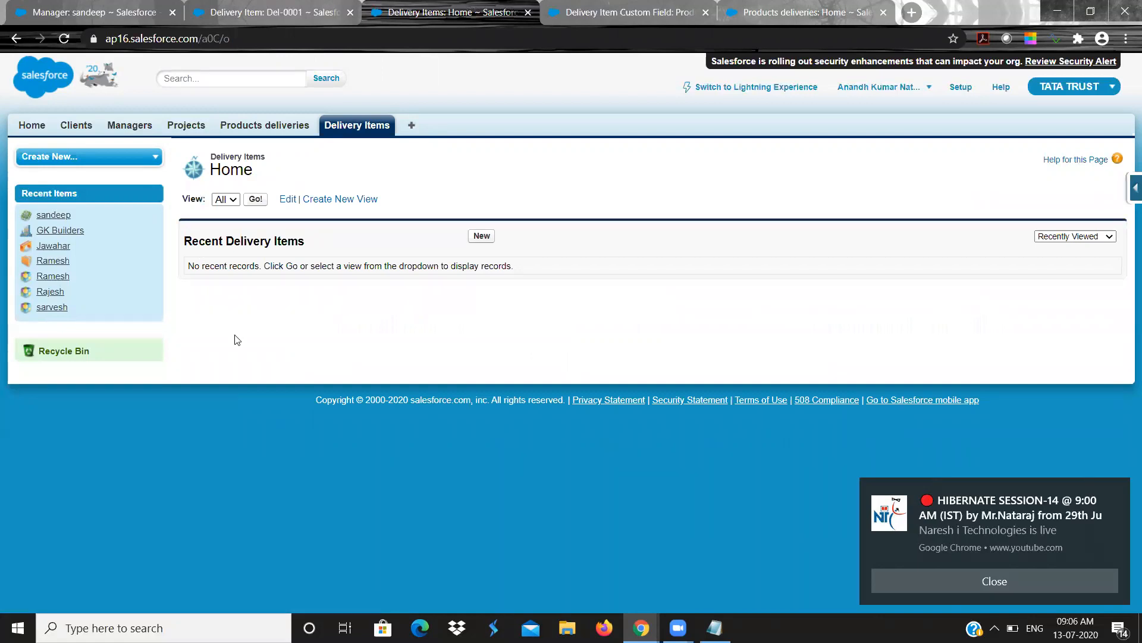
double_click(305, 266)
click(70, 352)
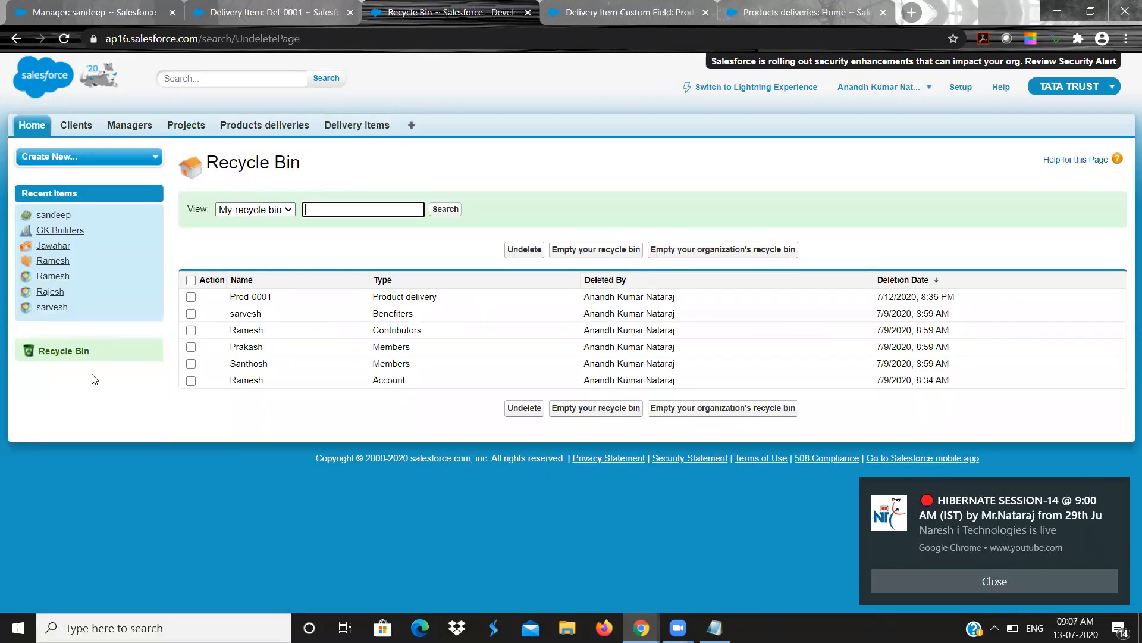
- Undelete Prod-0001 from the Recycle Bin
click(194, 295)
click(194, 295)
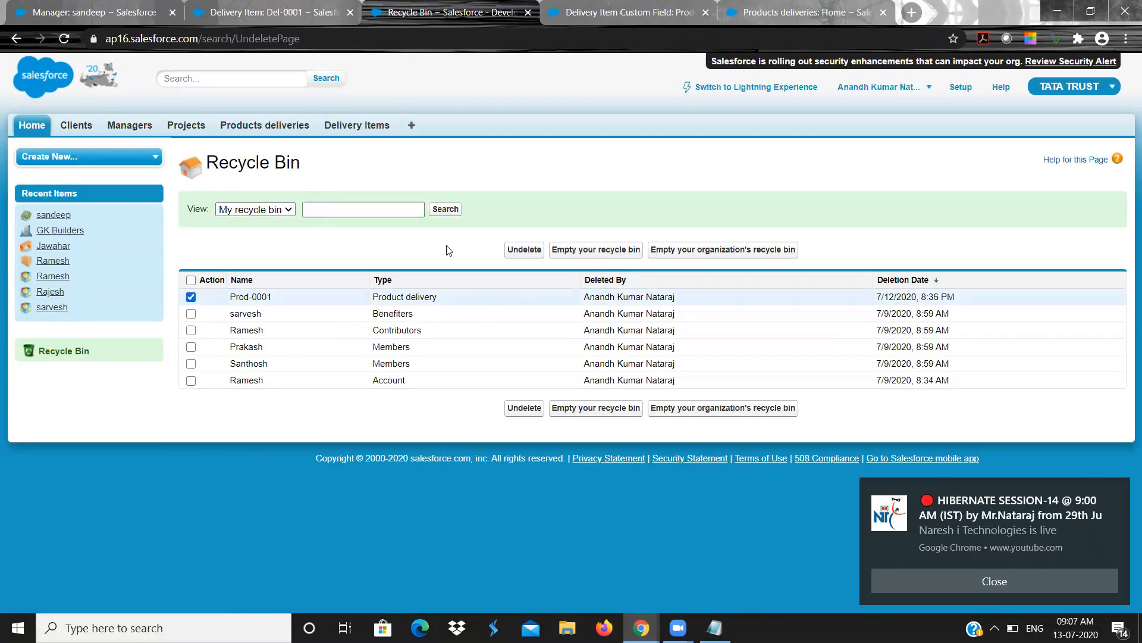
click(523, 251)
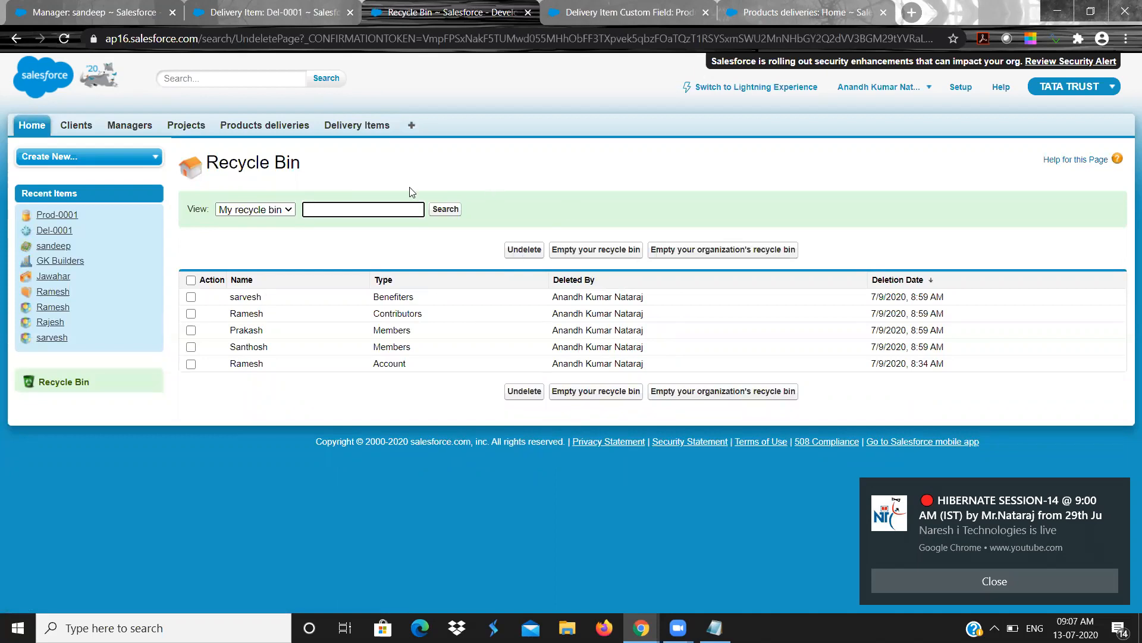
- Open the restored Prod-0001 and Del-0001 records to confirm they are linked again
click(250, 128)
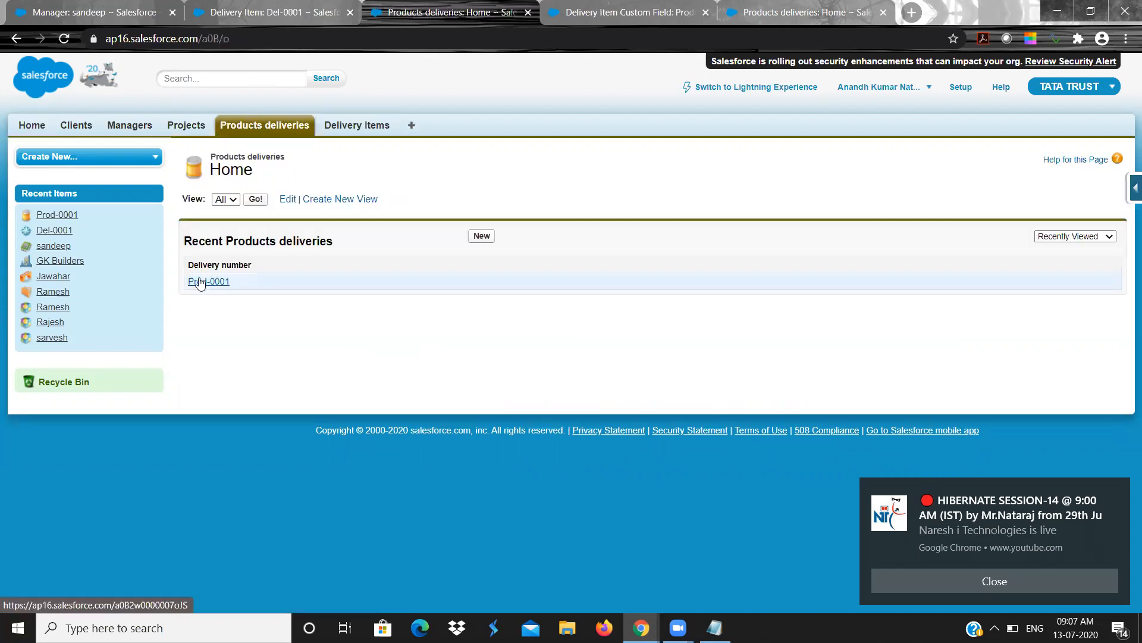
click(200, 282)
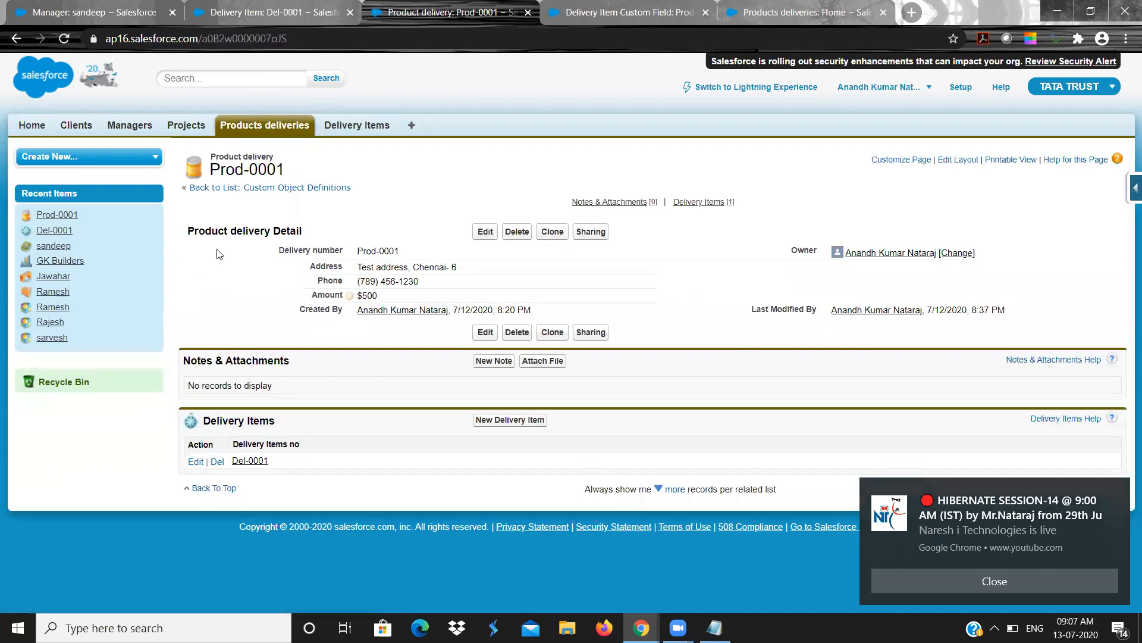
click(347, 129)
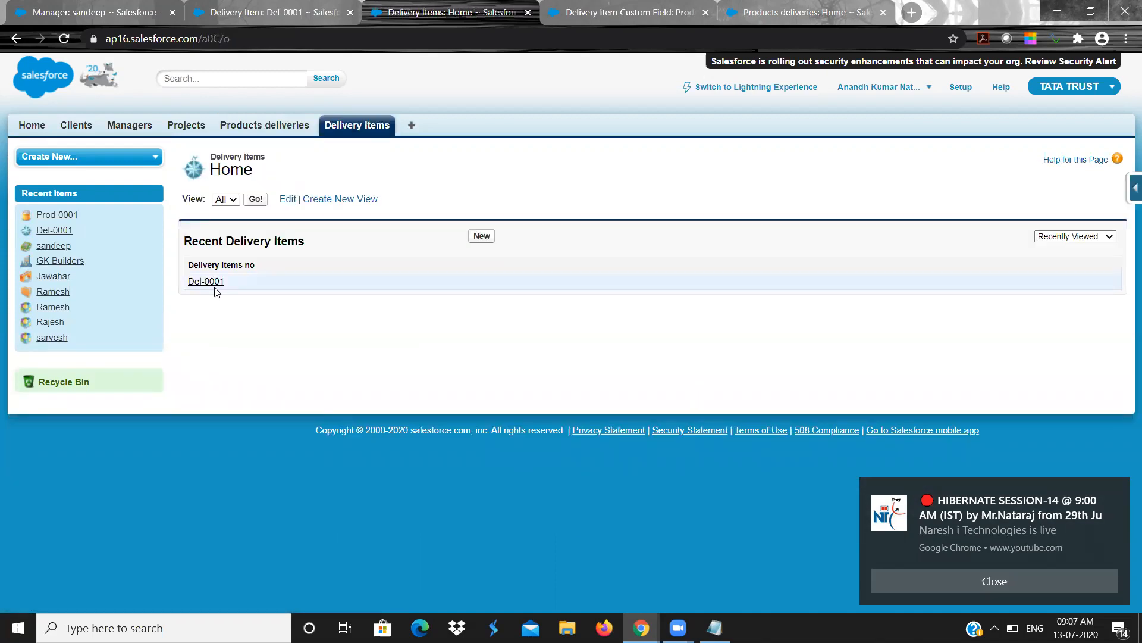
click(216, 284)
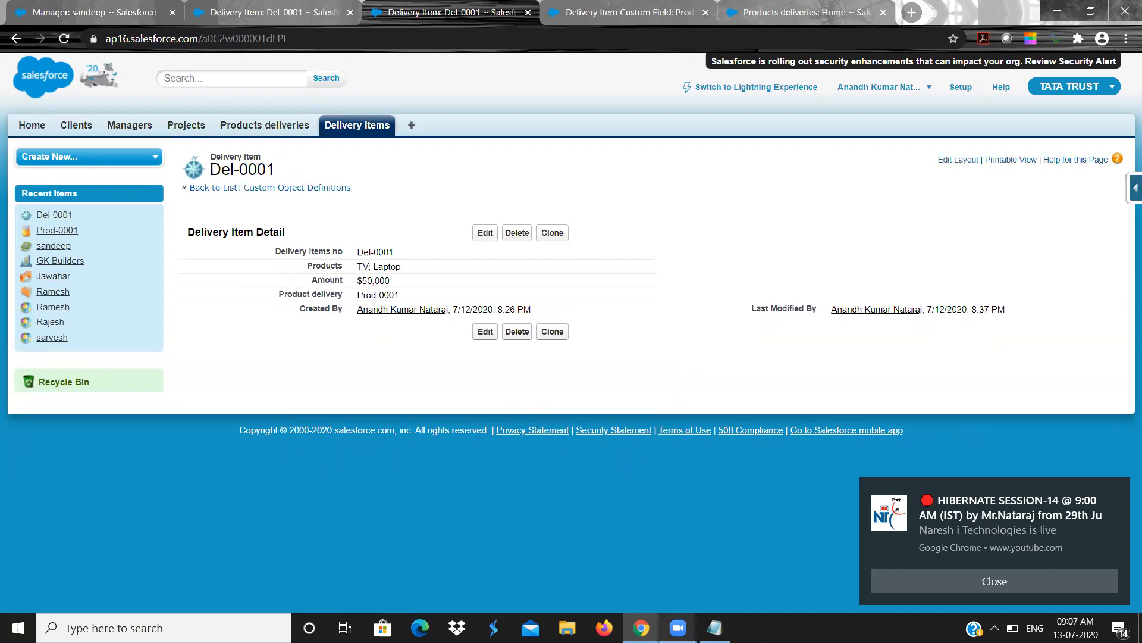
click(715, 628)
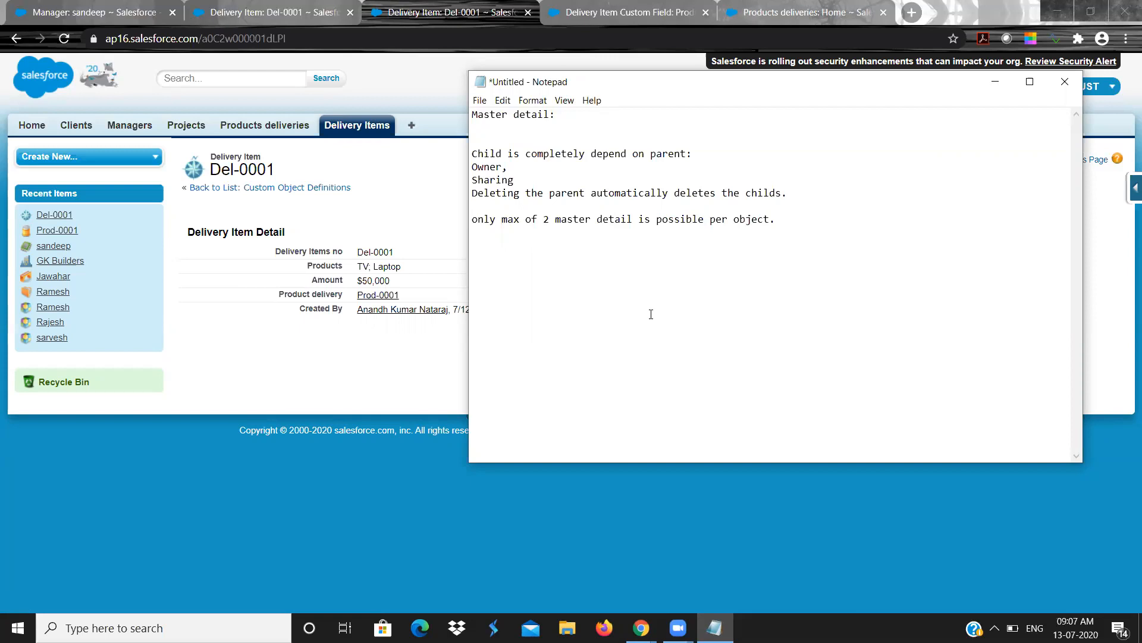
- Write a 'Master detail:' heading with points 1 'Child depends on parent' and 2 'Deleting parent deletes child'
text(Master detail:)
key(Return)
text(1. Chi)
key(BackSpace)
text(ild depends on parte)
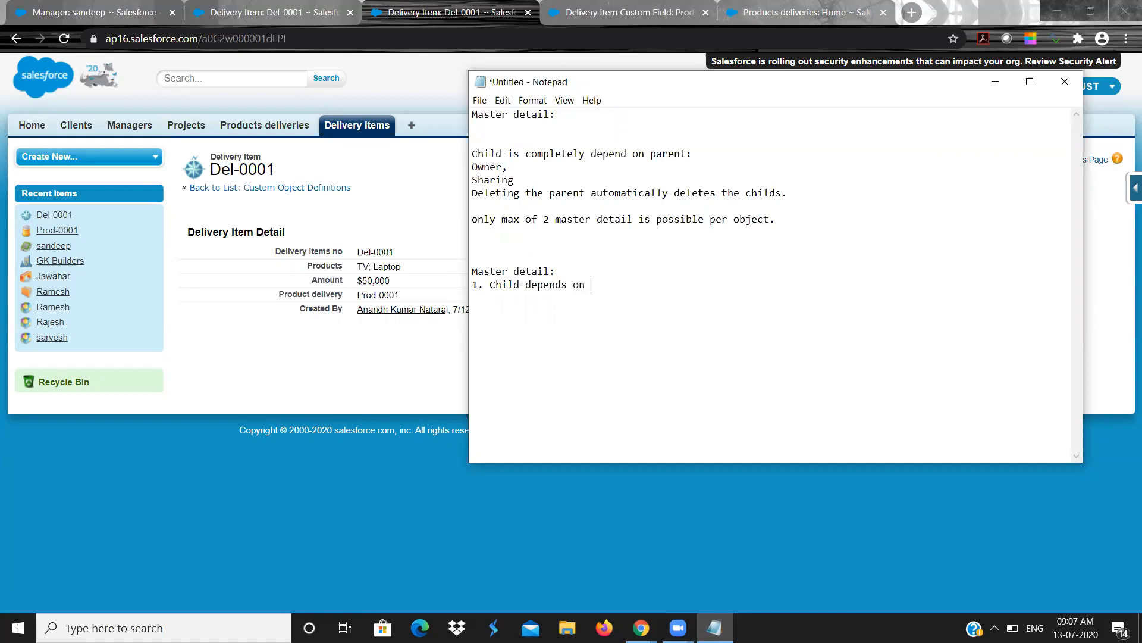
key(BackSpace)
key(BackSpace)
text(ent)
key(Return)
text(2. Deleting parten)
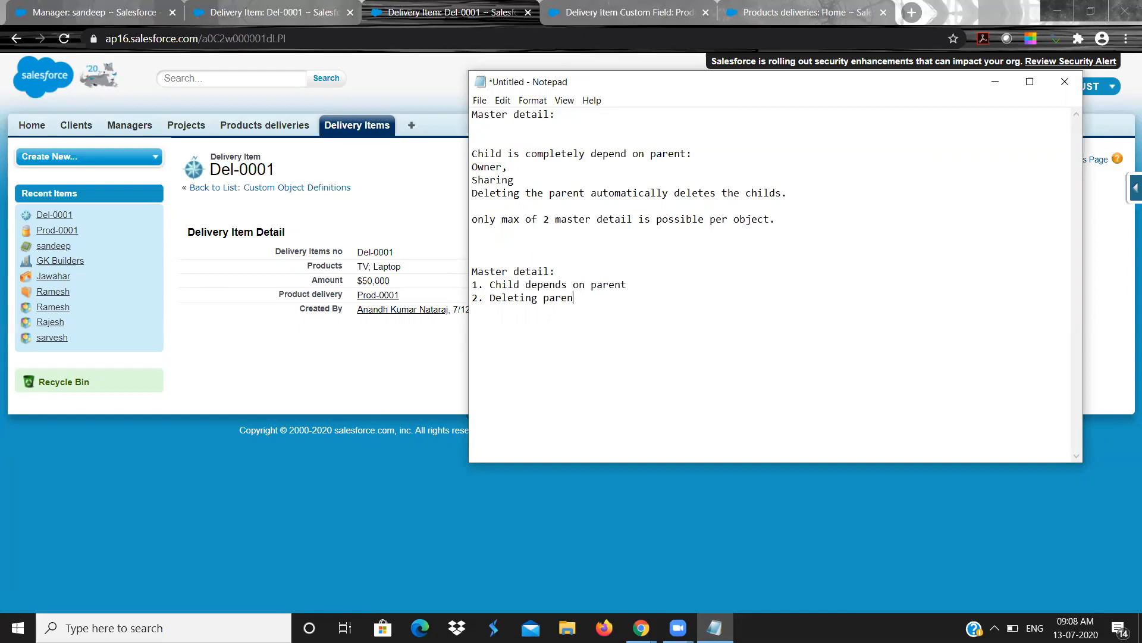
text(t delets child)
key(BackSpace)
key(BackSpace)
key(BackSpace)
text(lete)
- Add point 3 'Reparenting child' and point 4: master-detail needs lookup first when records exist
key(End)
key(Return)
text(3. )
text(Reparenti)
text(ng chil)
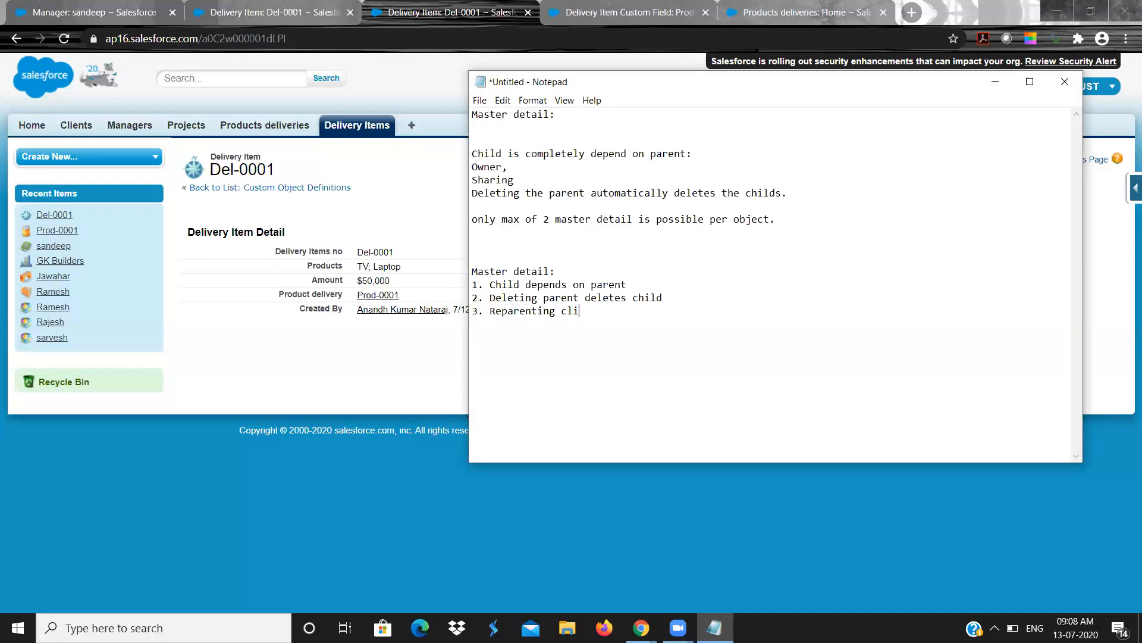
text(d )
text(4)
text(. master detail)
text( ca)
key(BackSpace)
text(annot be)
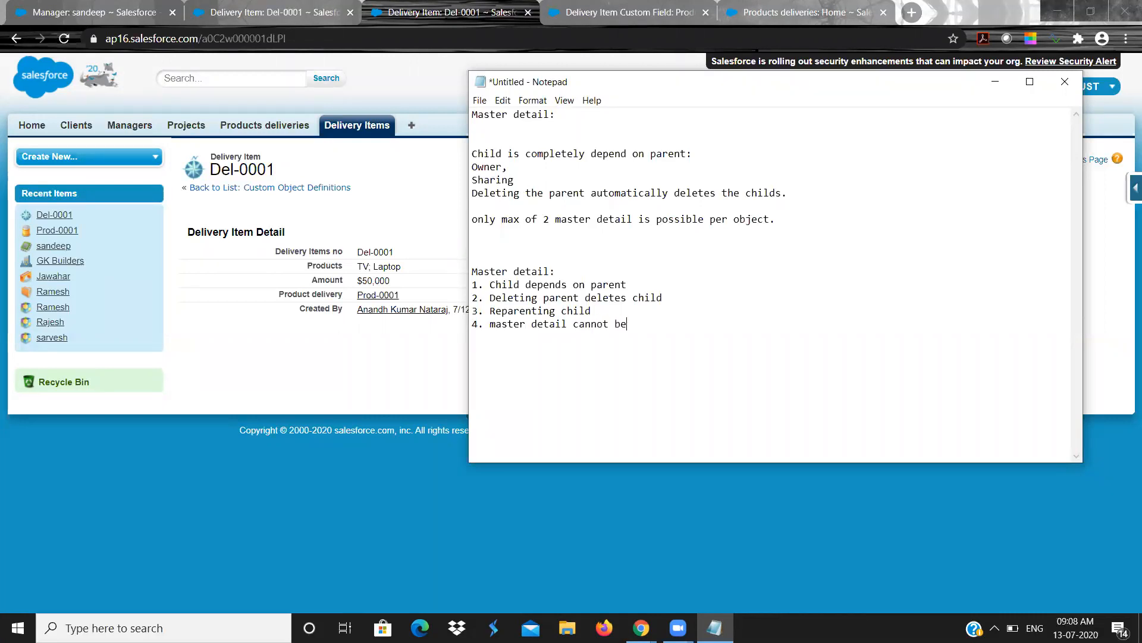
text( created on existin)
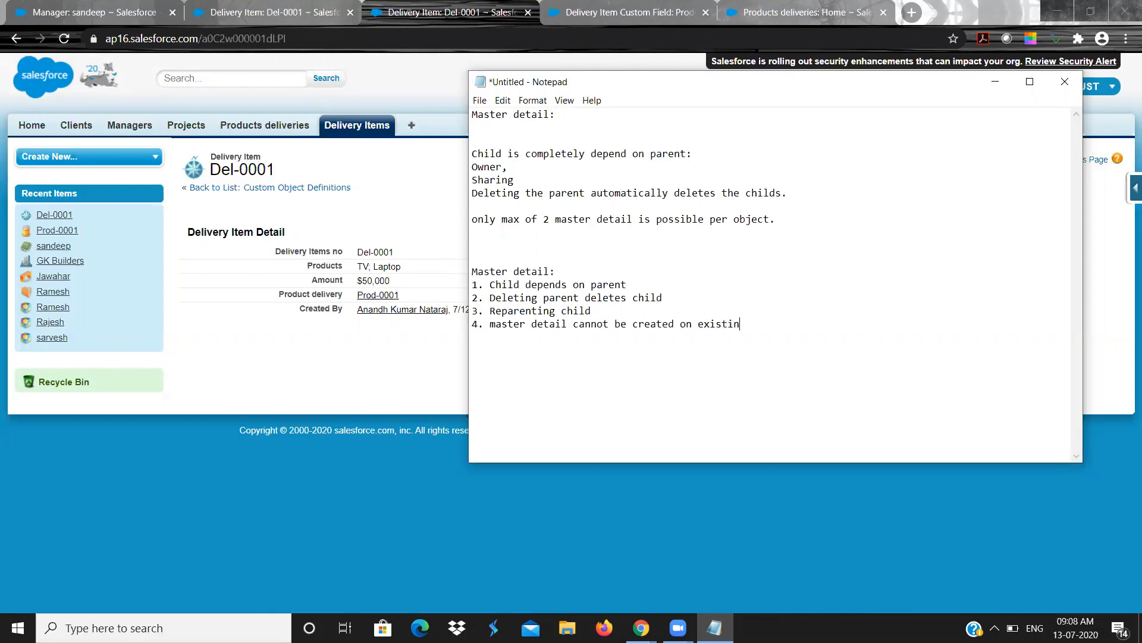
text(g object if record exist,)
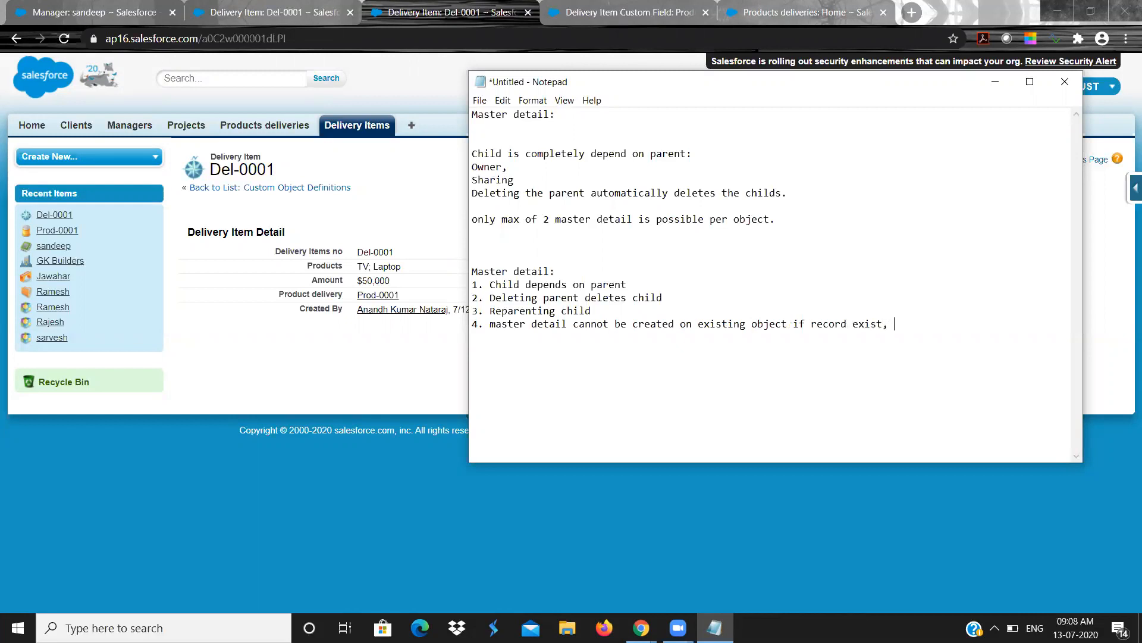
text( create lookup and populate)
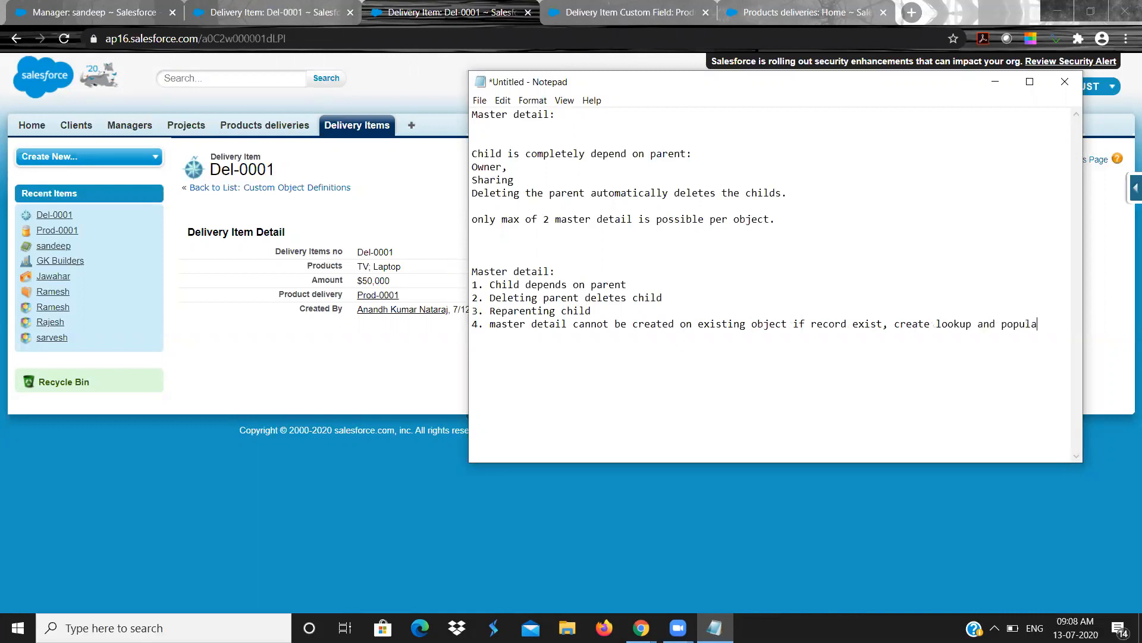